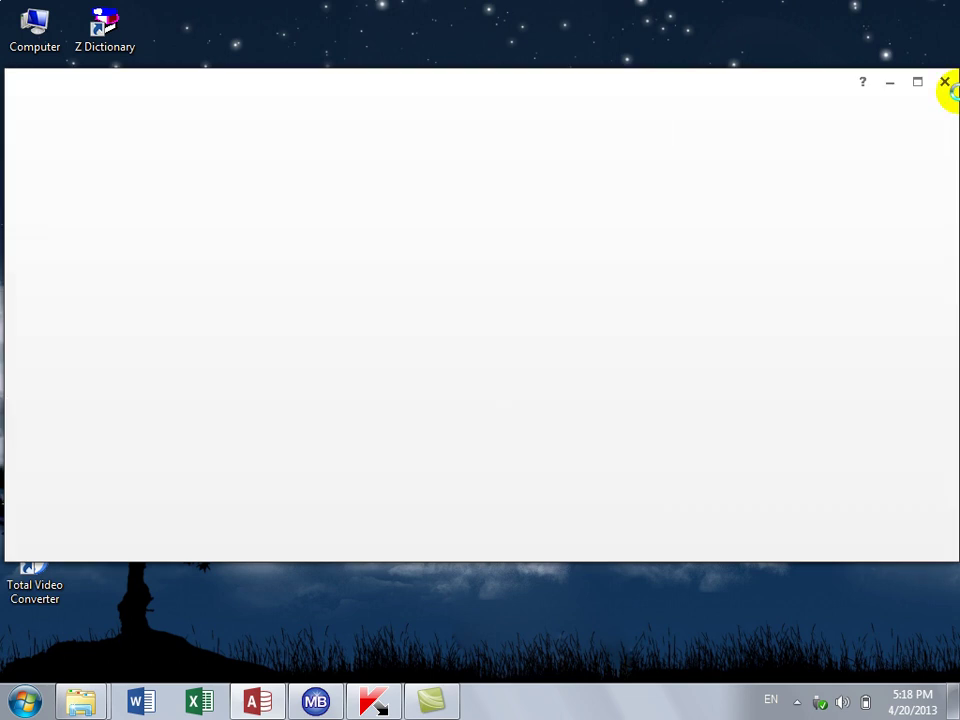
- Create the blank database Database4 and close its default Table1 without saving
click(917, 88)
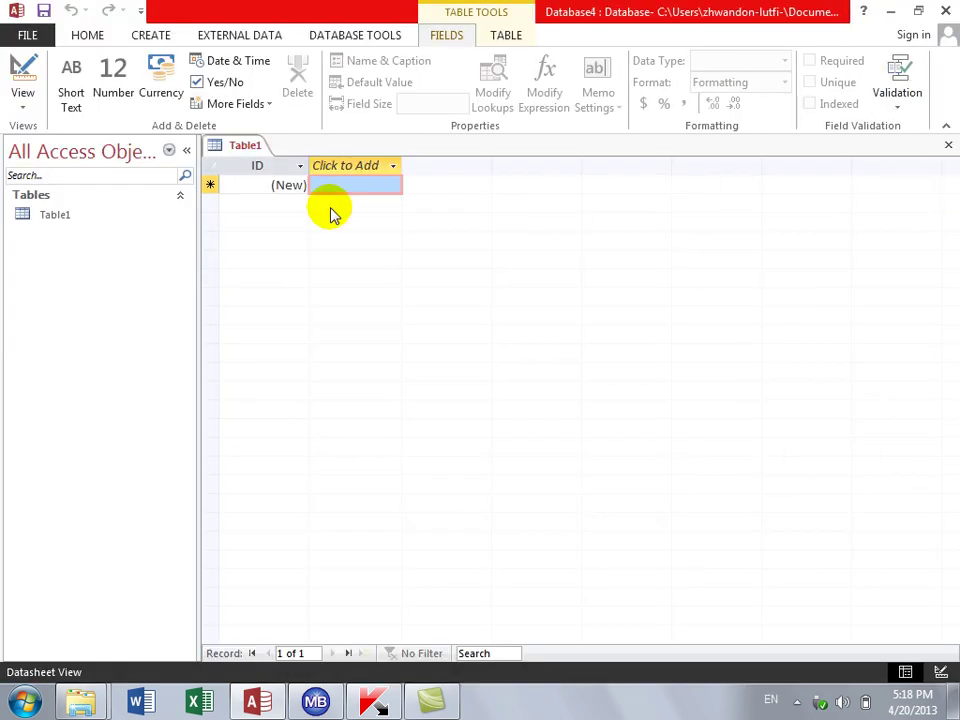
click(950, 148)
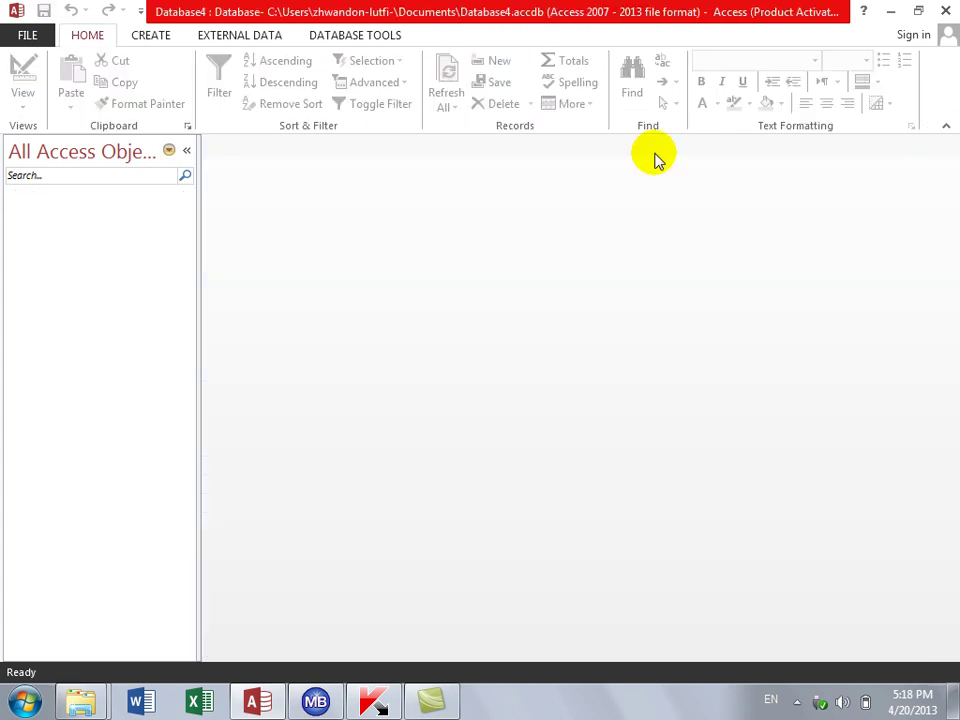
- Start a new table design with ename and job as Short Text fields
click(150, 38)
click(130, 78)
text(ename)
key(Tab)
key(Tab)
key(Tab)
text(job)
key(Tab)
key(shift+Tab)
- Add salary as a Number field and open the fourth row's data type list
text(sa)
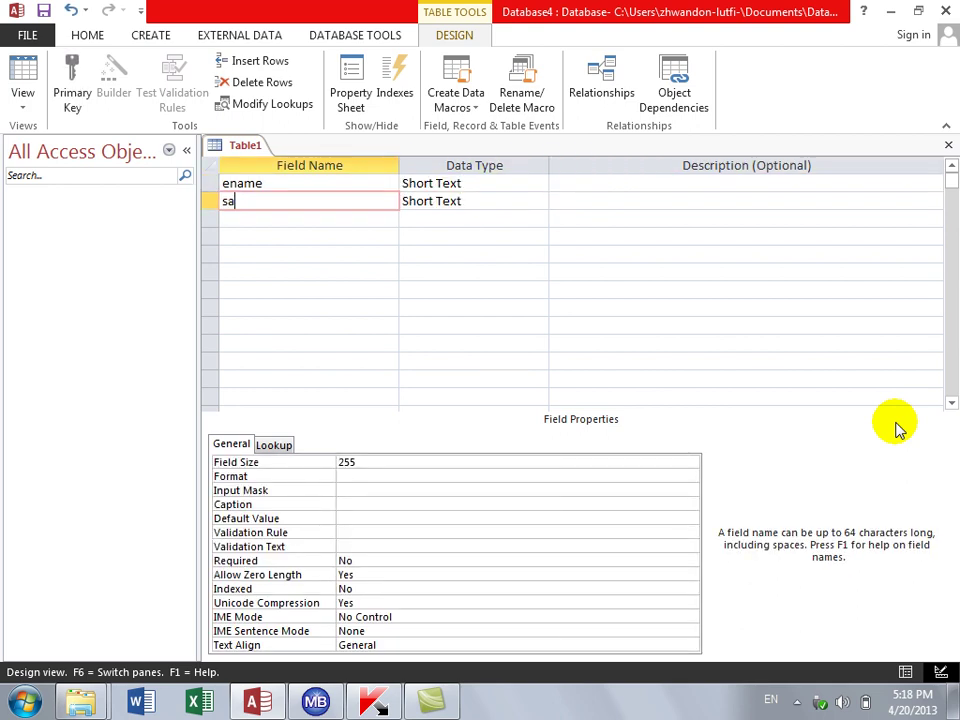
key(Left)
key(BackSpace)
text(job)
key(Up)
key(Tab)
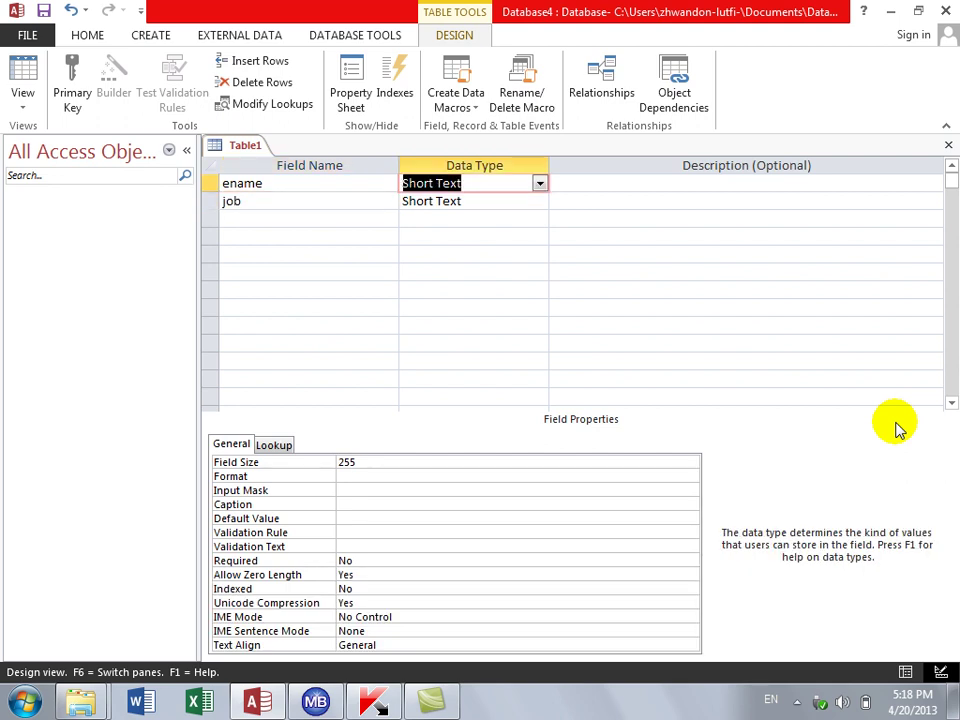
key(Tab)
key(Tab)
key(Tab)
key(Tab)
key(Tab)
text(salary)
key(Tab)
text(n)
key(Tab)
key(Tab)
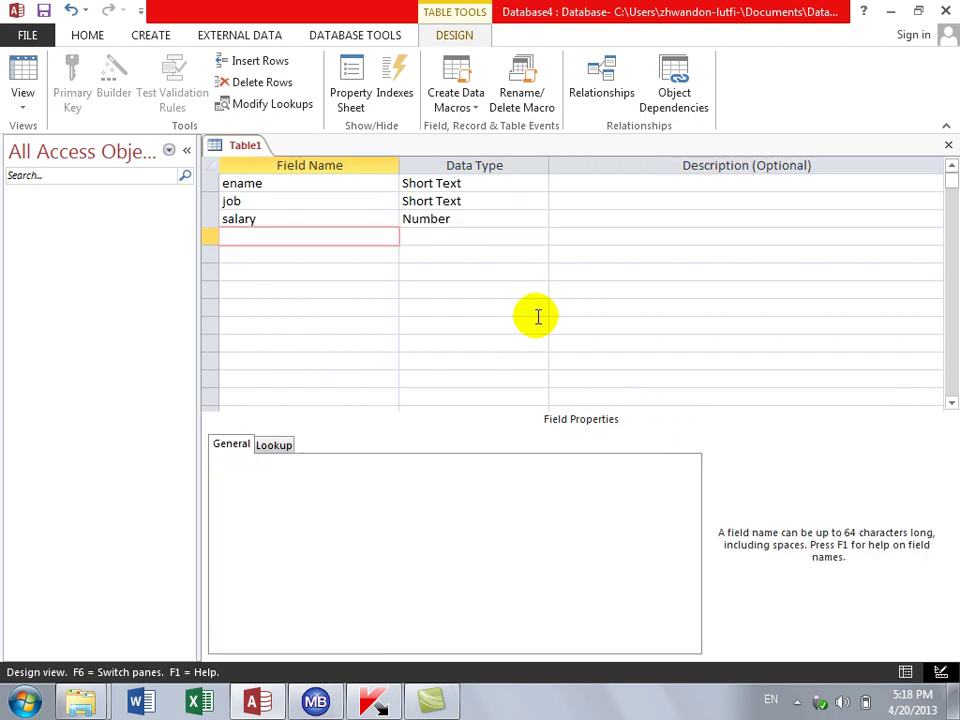
click(495, 233)
click(539, 238)
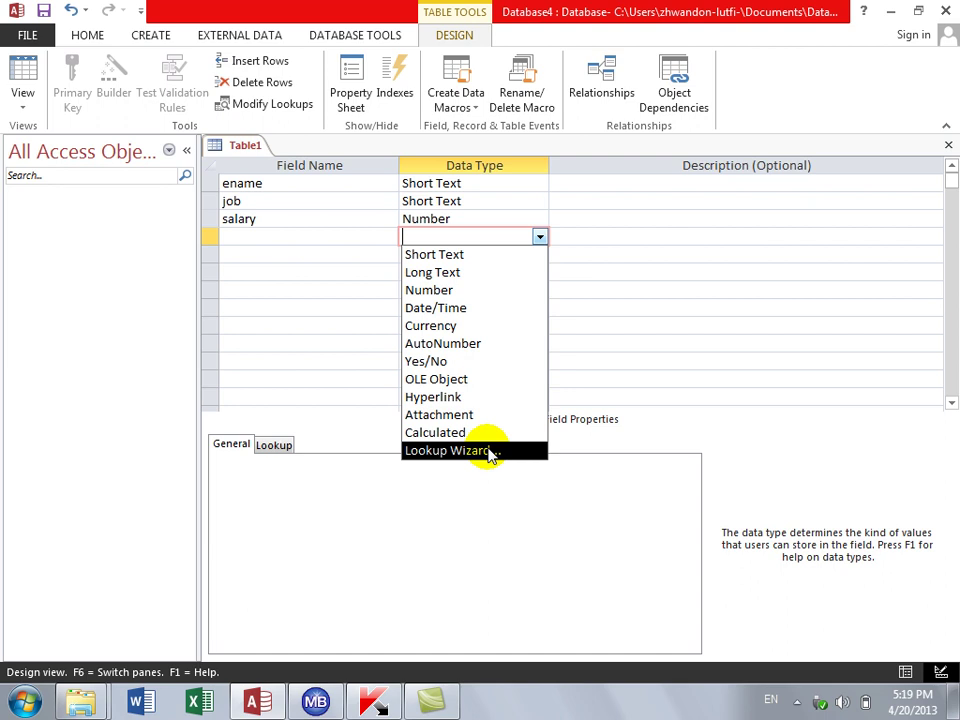
- Choose Lookup Wizard for the fourth row, cancel it, and return to its Field Name cell
click(490, 452)
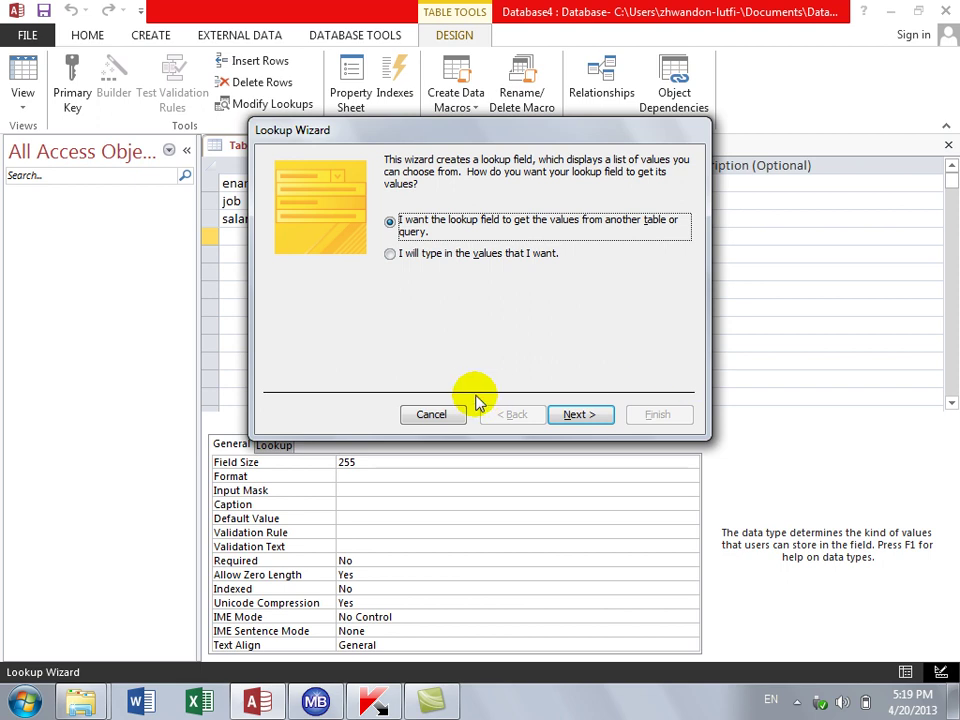
click(422, 416)
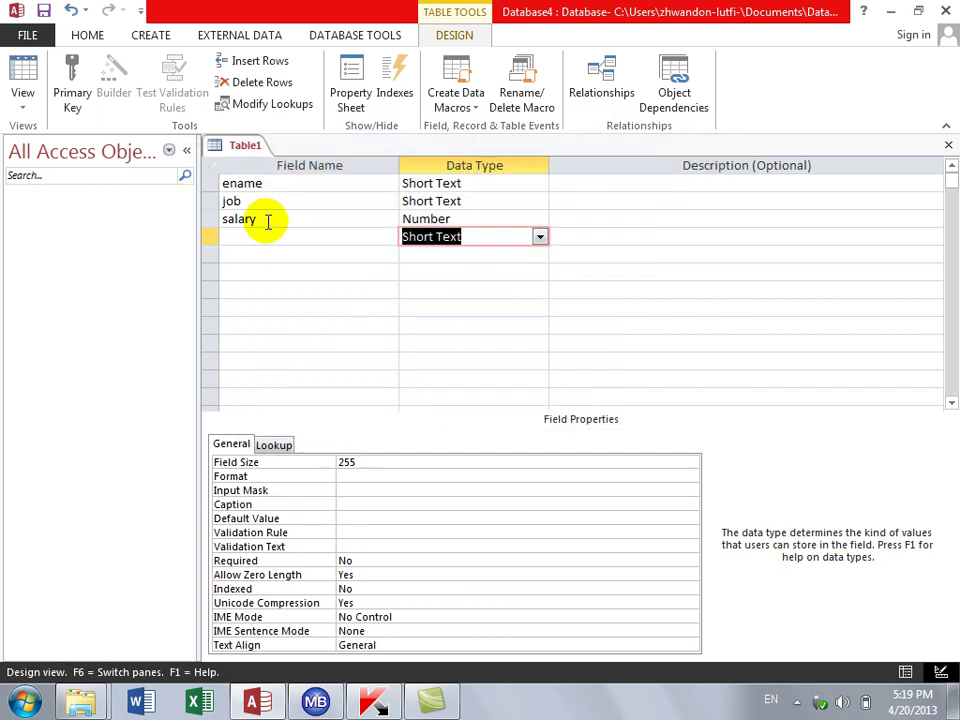
click(245, 235)
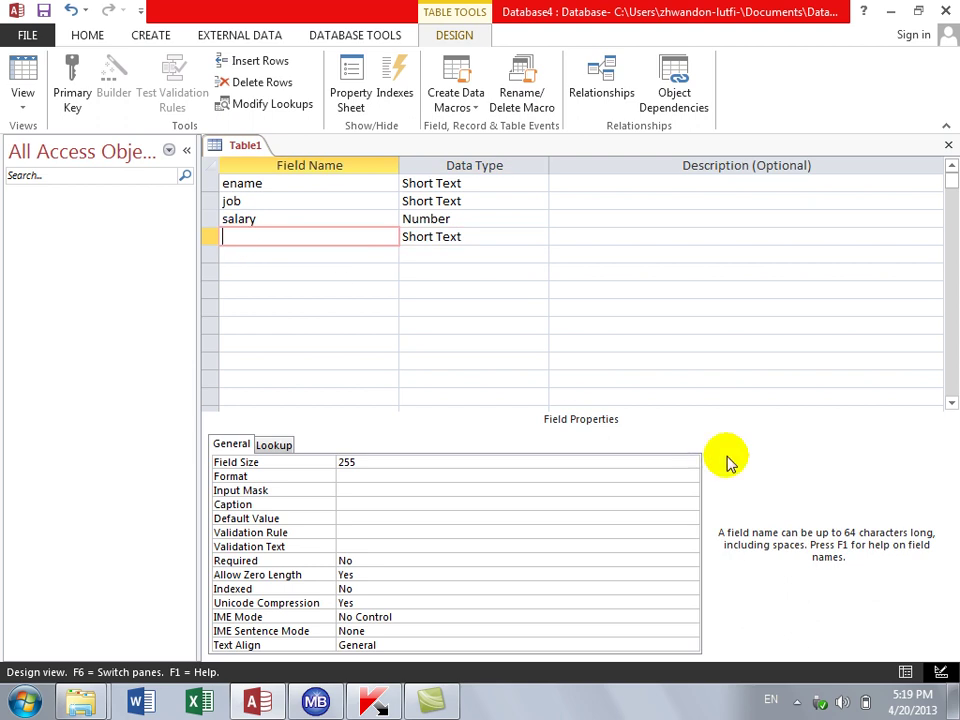
text(gen)
key(BackSpace)
key(BackSpace)
key(BackSpace)
key(Up)
key(Up)
key(Up)
key(Down)
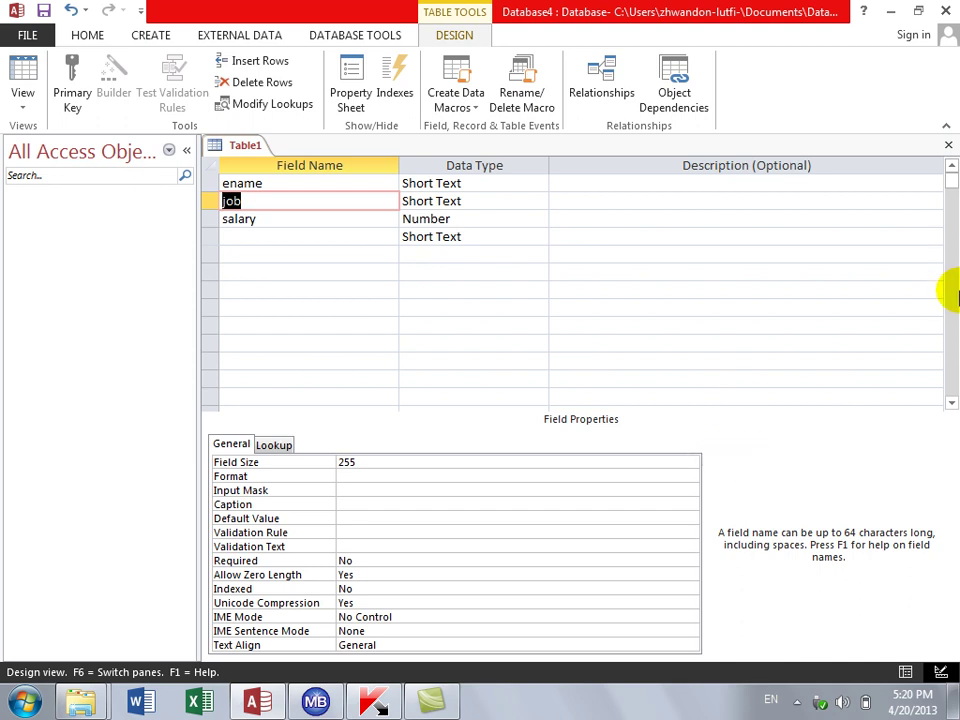
- Try saving the design as emp, dismissing the missing field name warnings
click(948, 146)
click(410, 401)
text(emp)
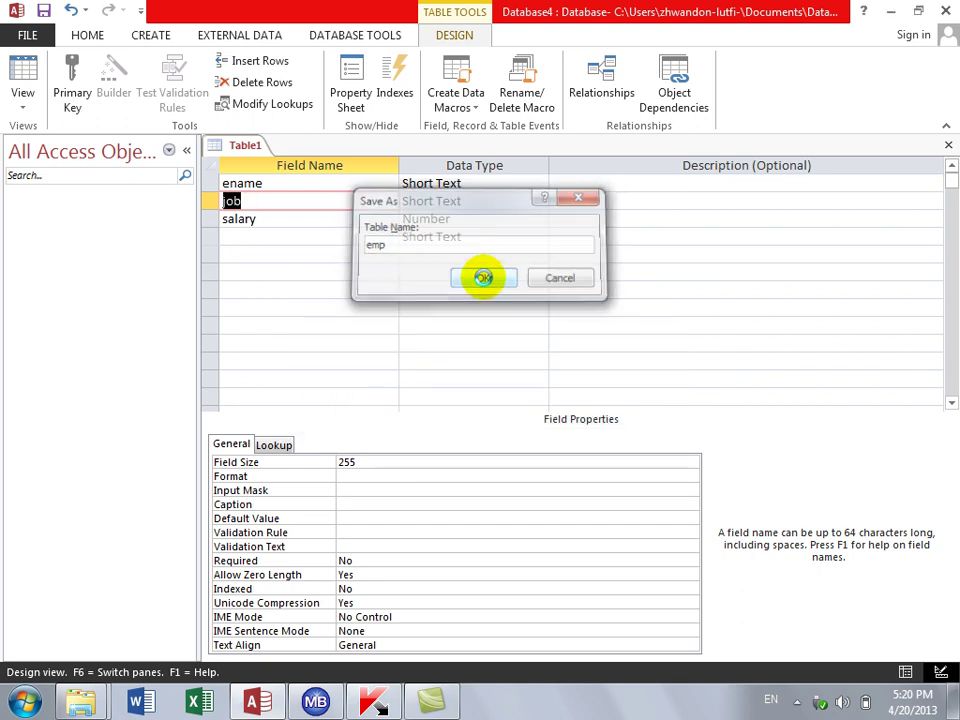
click(482, 277)
click(485, 416)
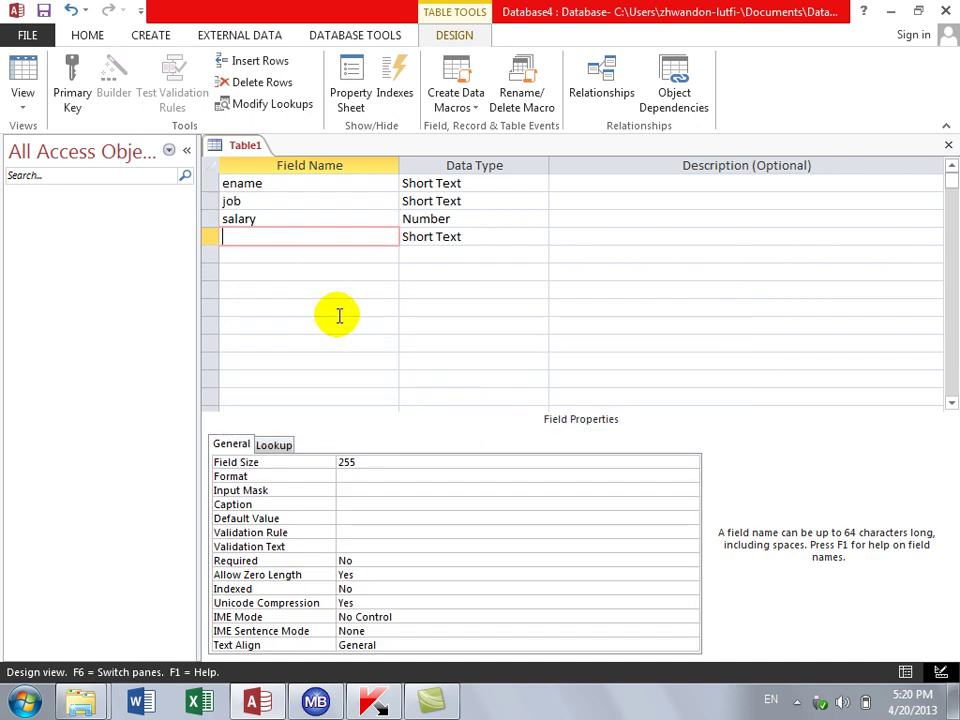
click(411, 403)
text(emp)
key(Return)
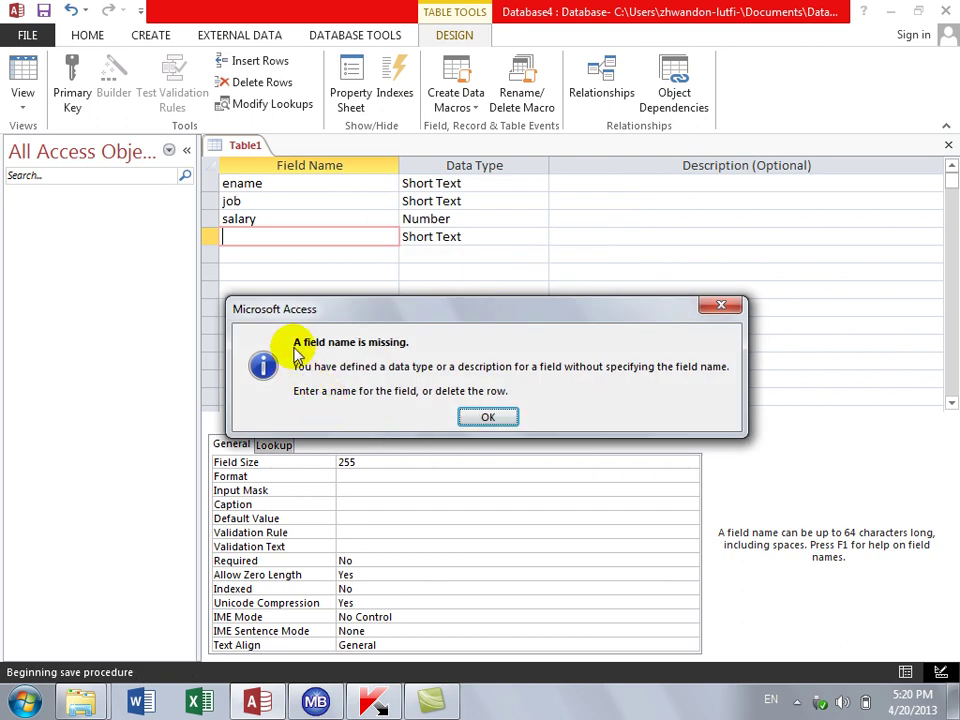
click(455, 261)
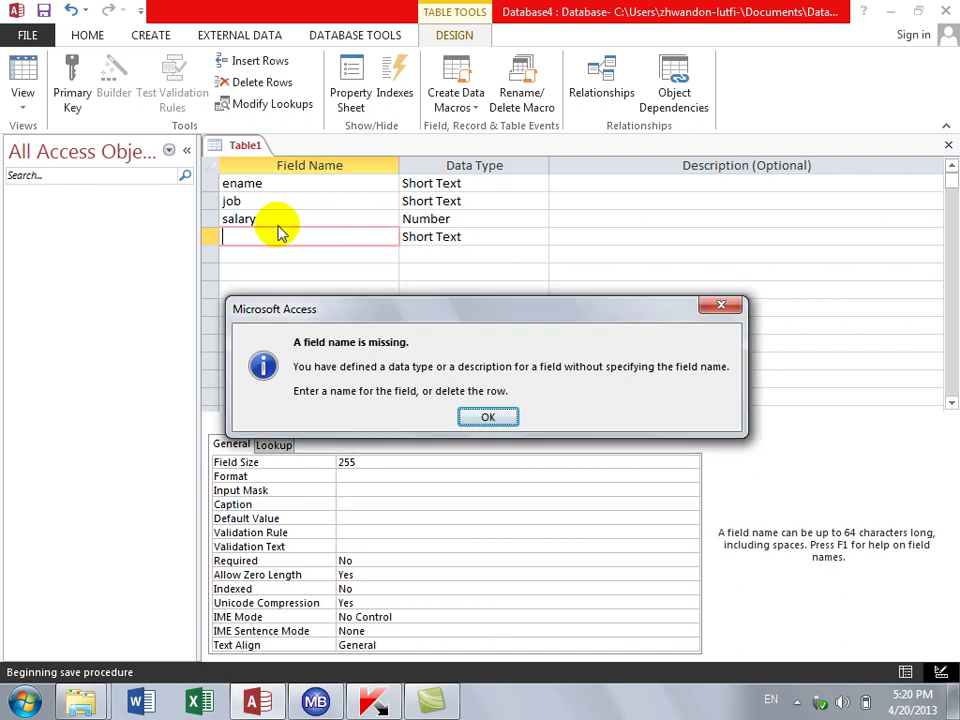
click(488, 417)
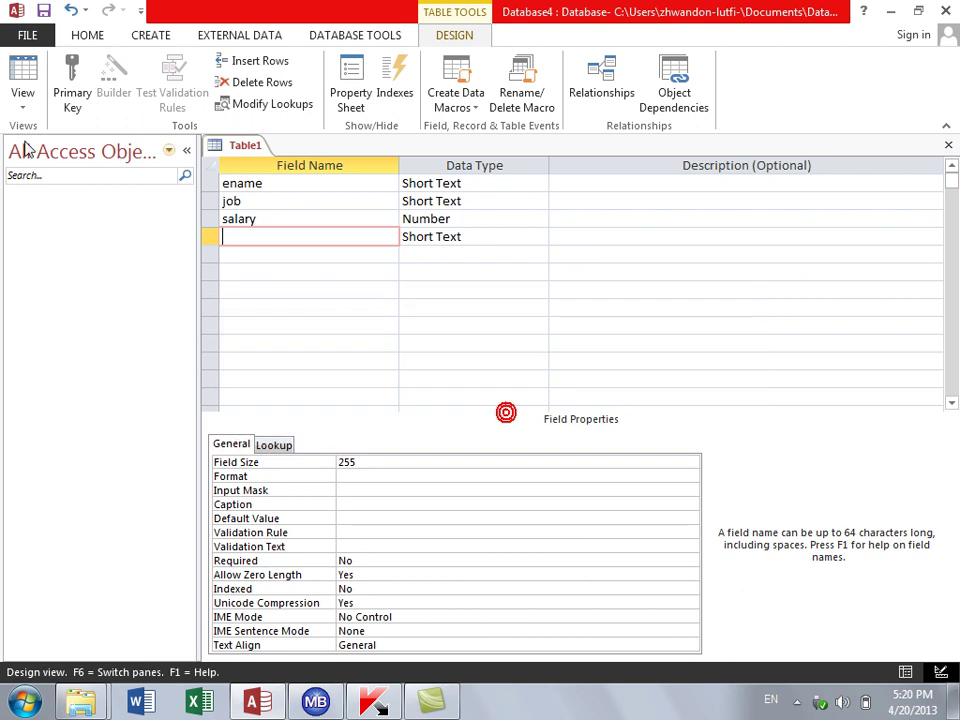
- Delete the blank fourth row and save the table as emp with a primary key
click(207, 236)
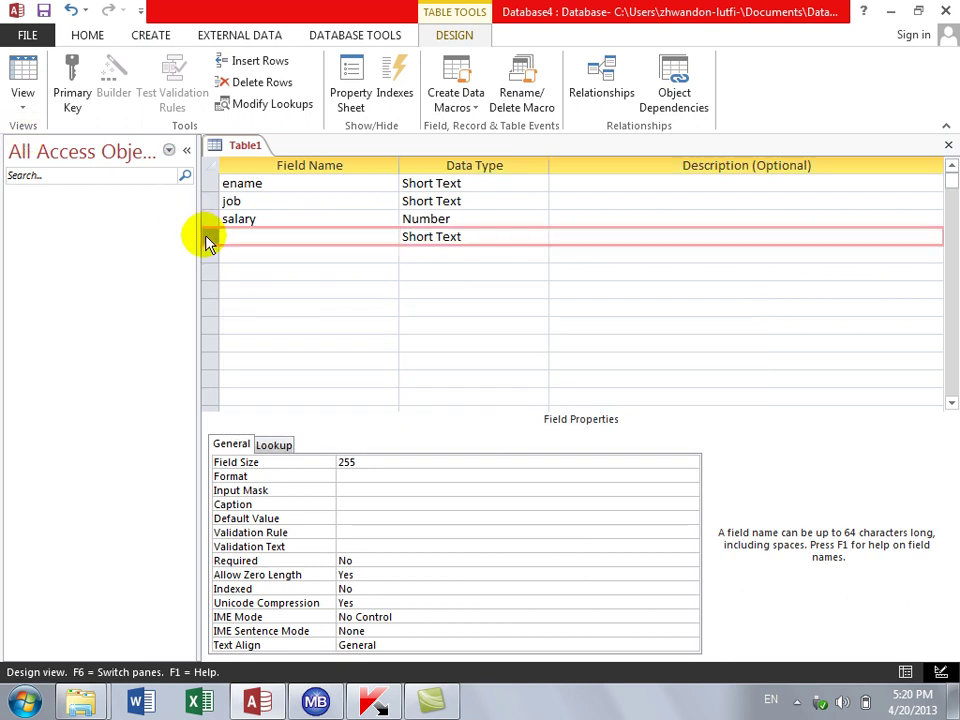
key(Delete)
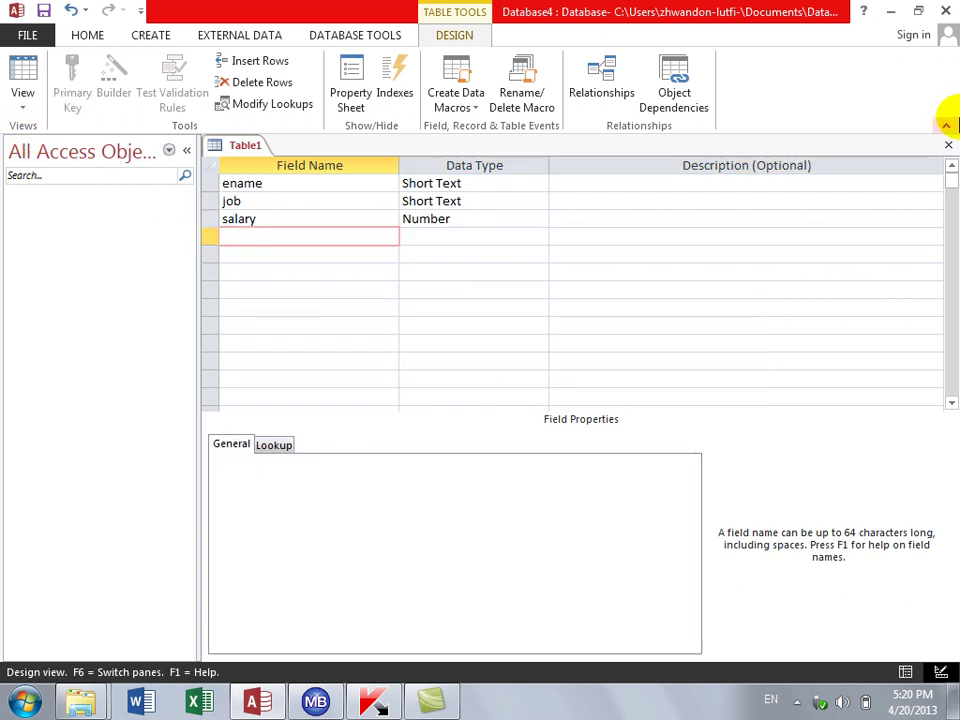
click(948, 145)
click(411, 401)
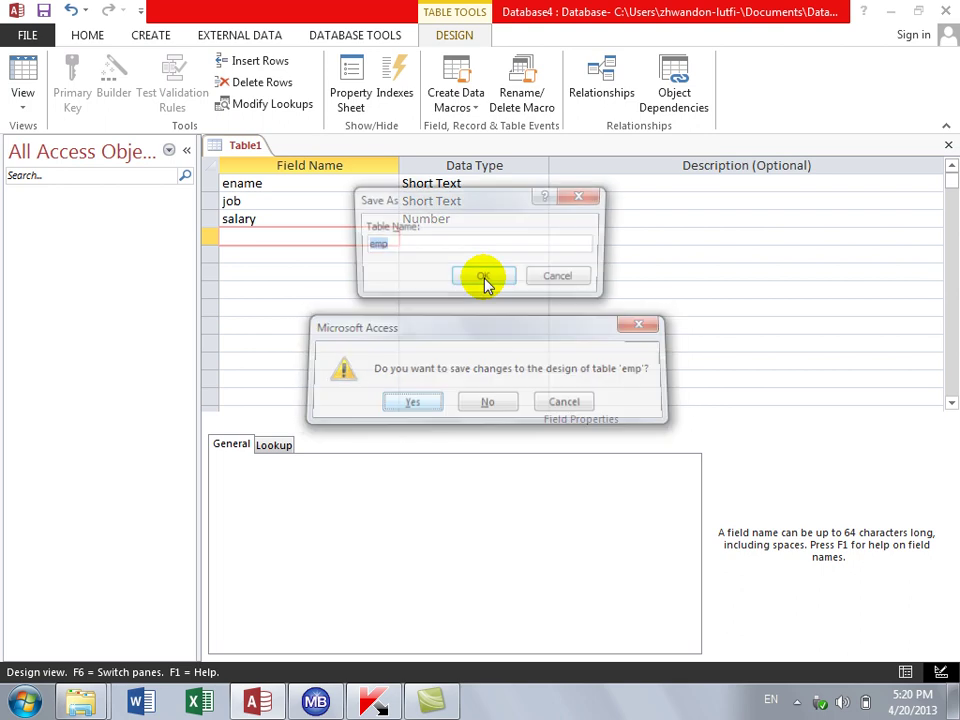
text(emp)
key(Return)
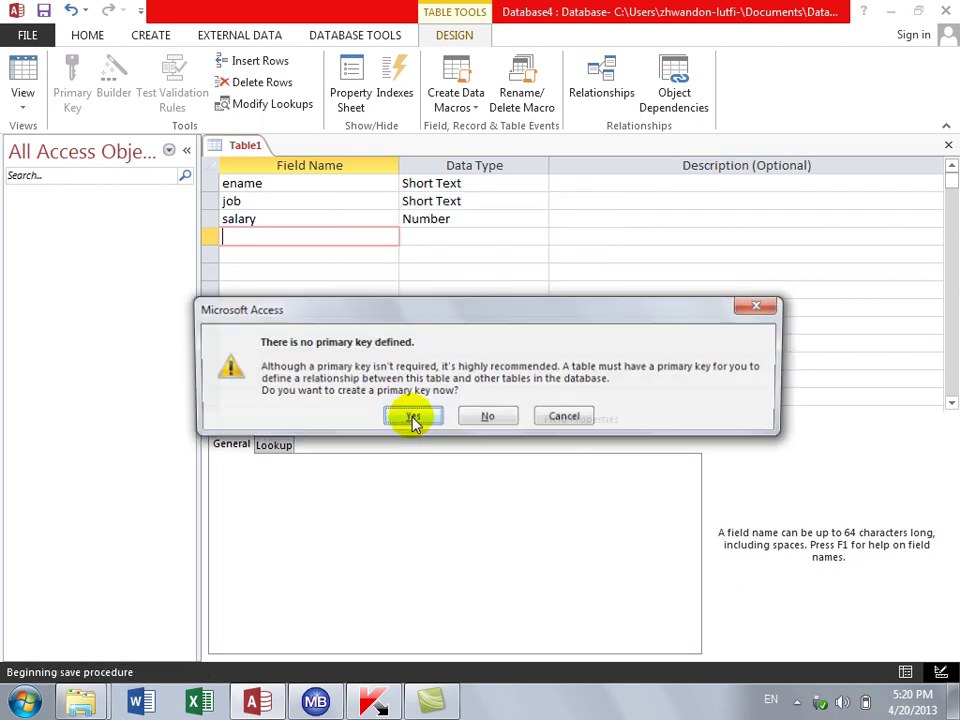
click(557, 420)
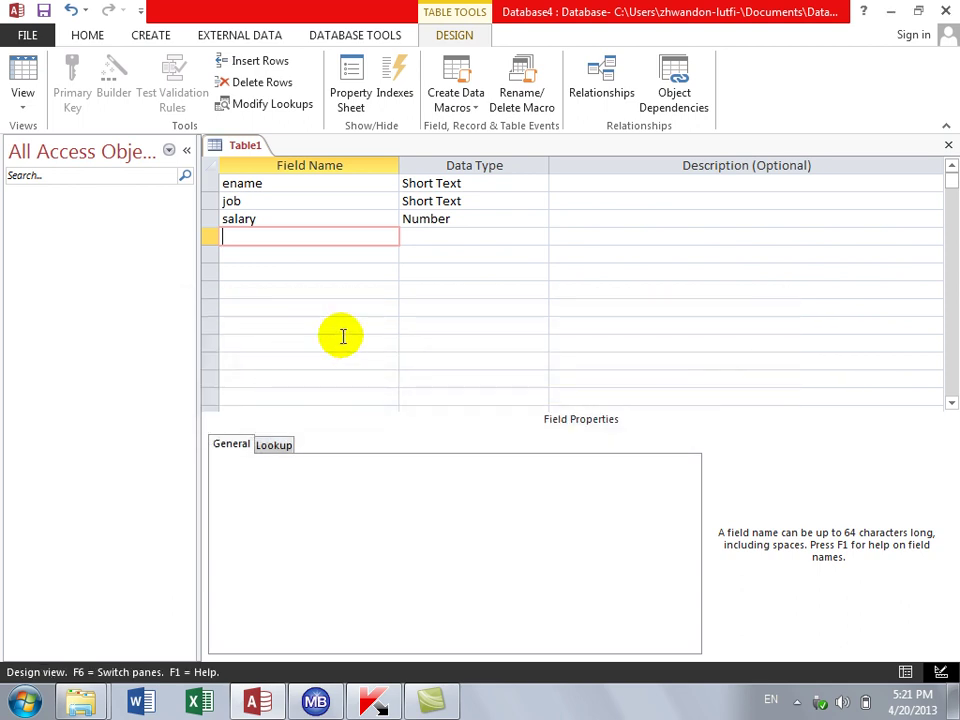
click(411, 403)
text(emp)
click(483, 278)
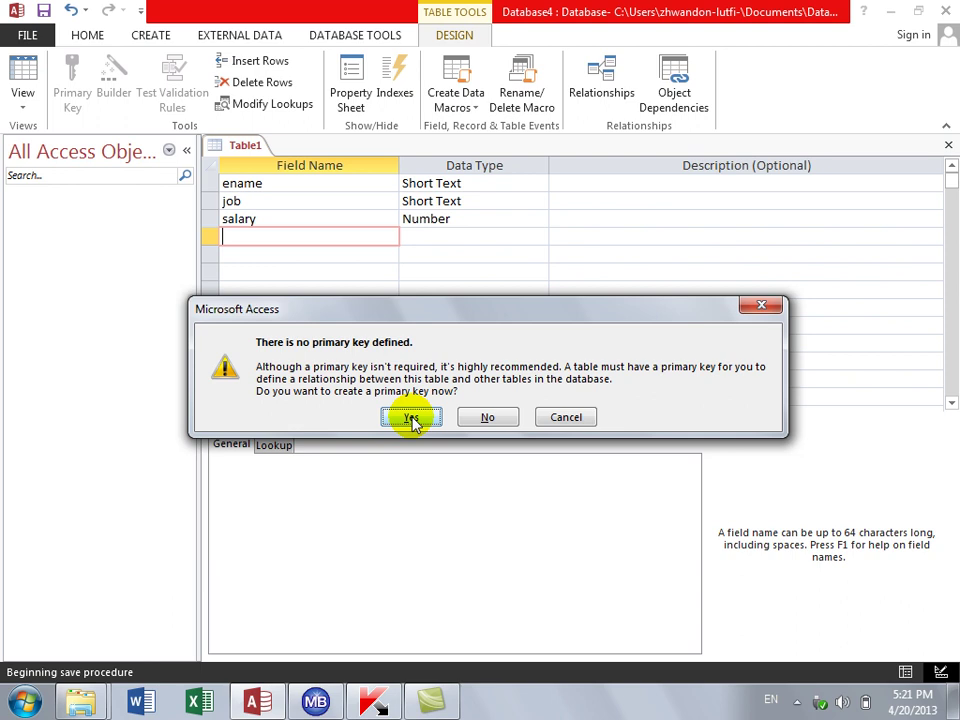
click(412, 418)
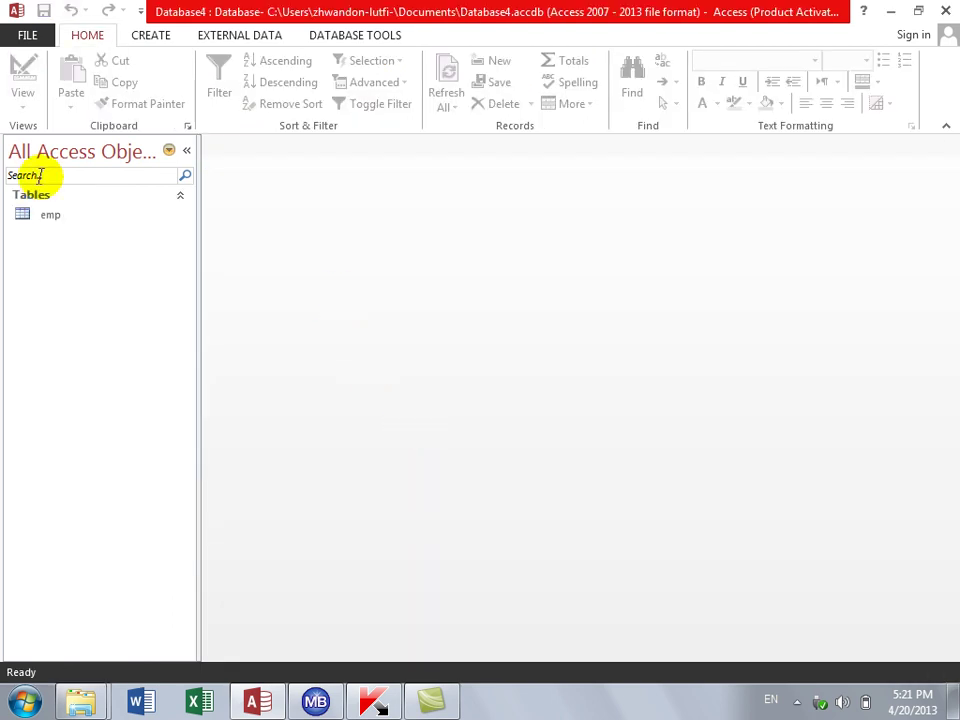
- Design a new table with job as Short Text and salary as Number
click(143, 45)
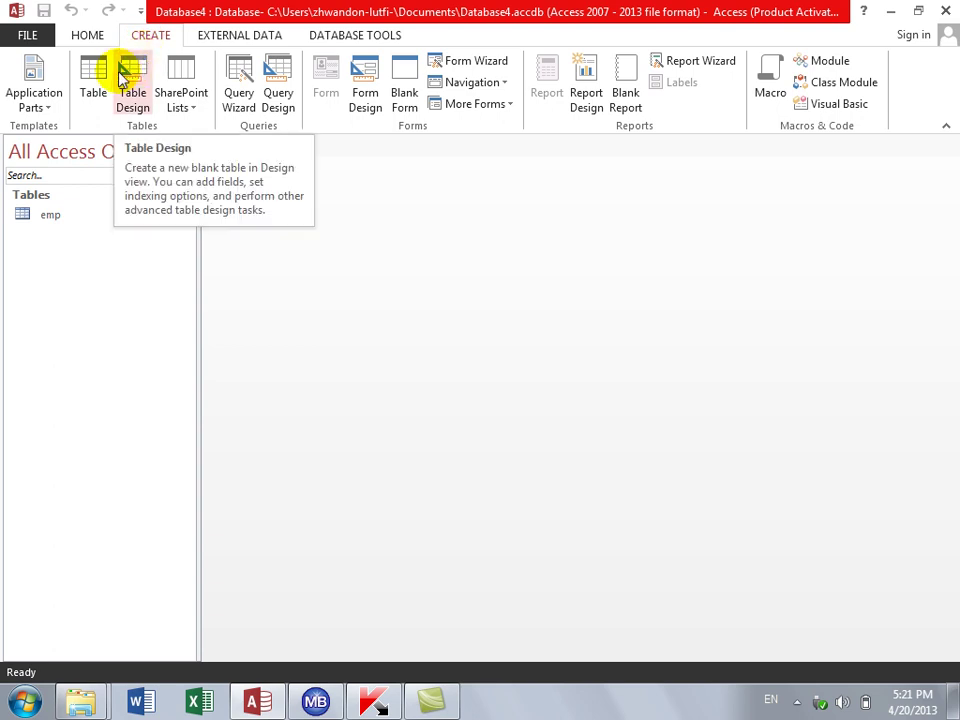
click(143, 78)
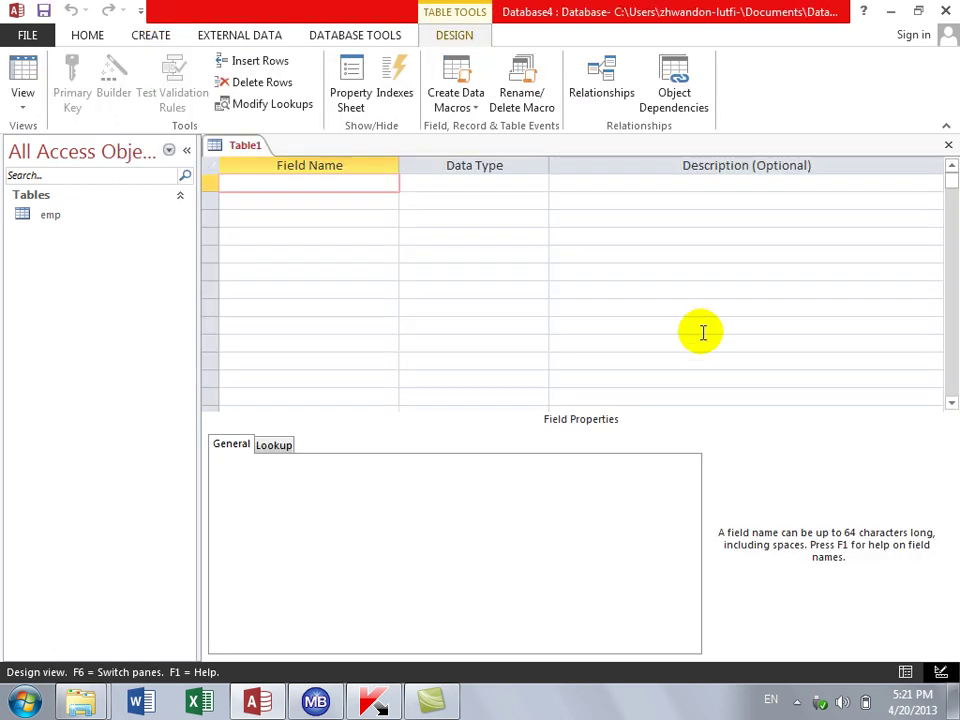
text(job)
key(Return)
key(Return)
key(Return)
text(salary)
key(Return)
key(Return)
key(shift+Tab)
text(n)
key(Return)
key(Return)
- Save the new table as job and let Access add a primary key
key(ctrl+w)
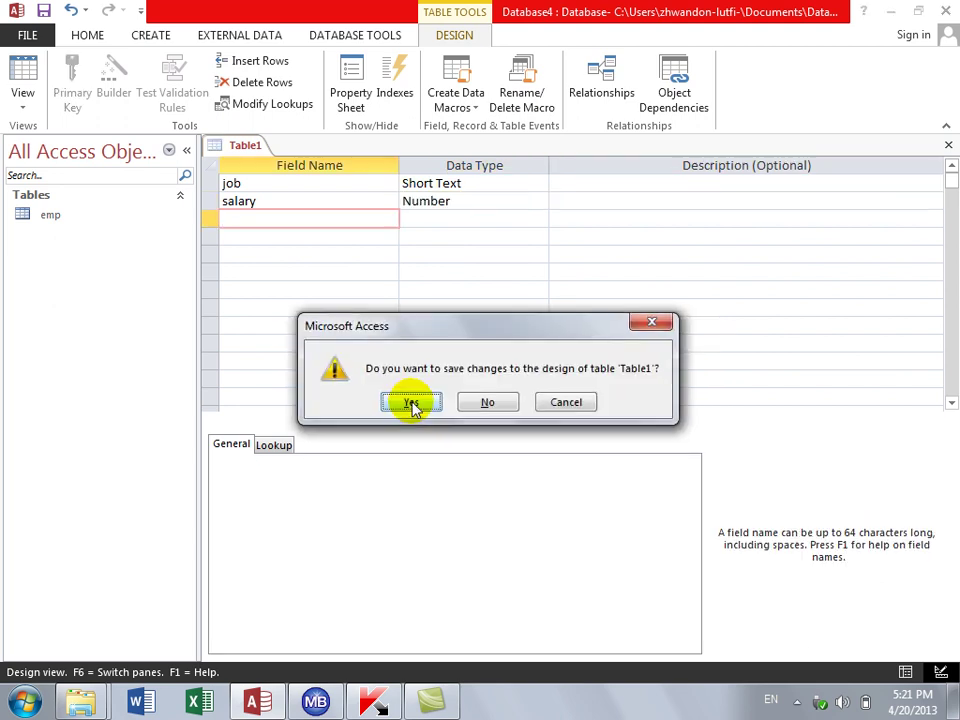
click(414, 401)
text(emp)
key(BackSpace)
key(BackSpace)
key(BackSpace)
text(job)
key(Return)
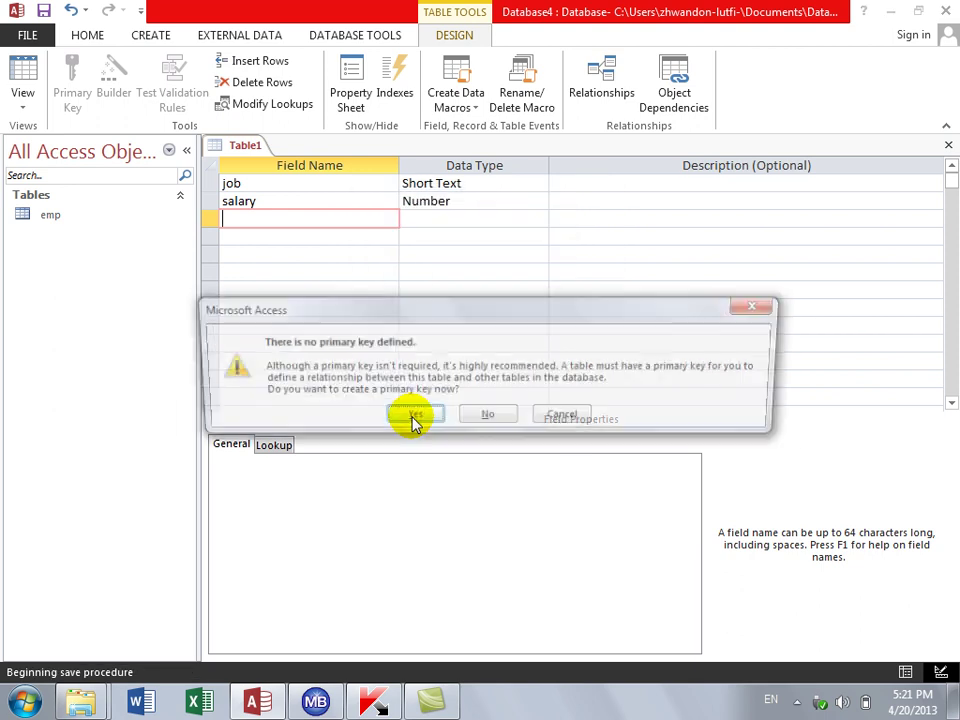
click(411, 417)
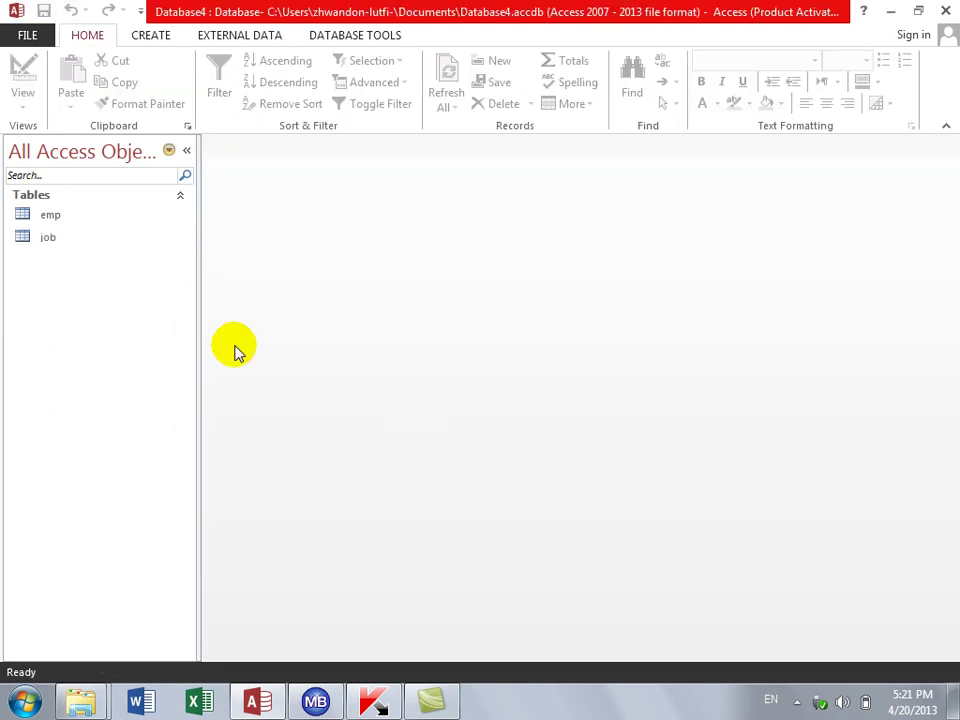
- Open the job table and enter manager 3000 and adman 43000
double_click(26, 240)
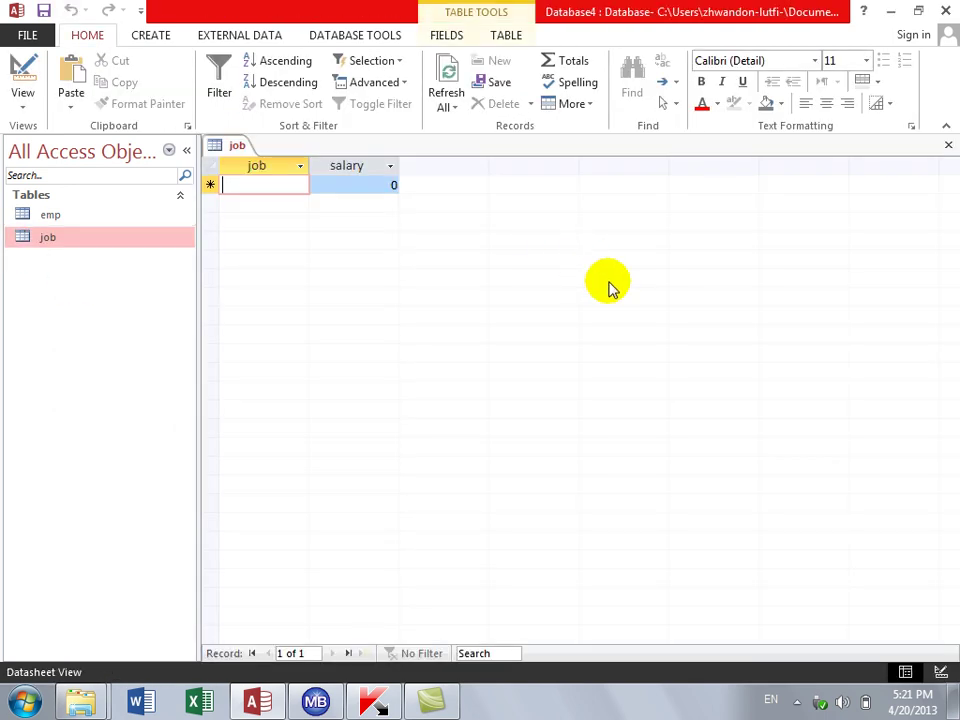
text(manager)
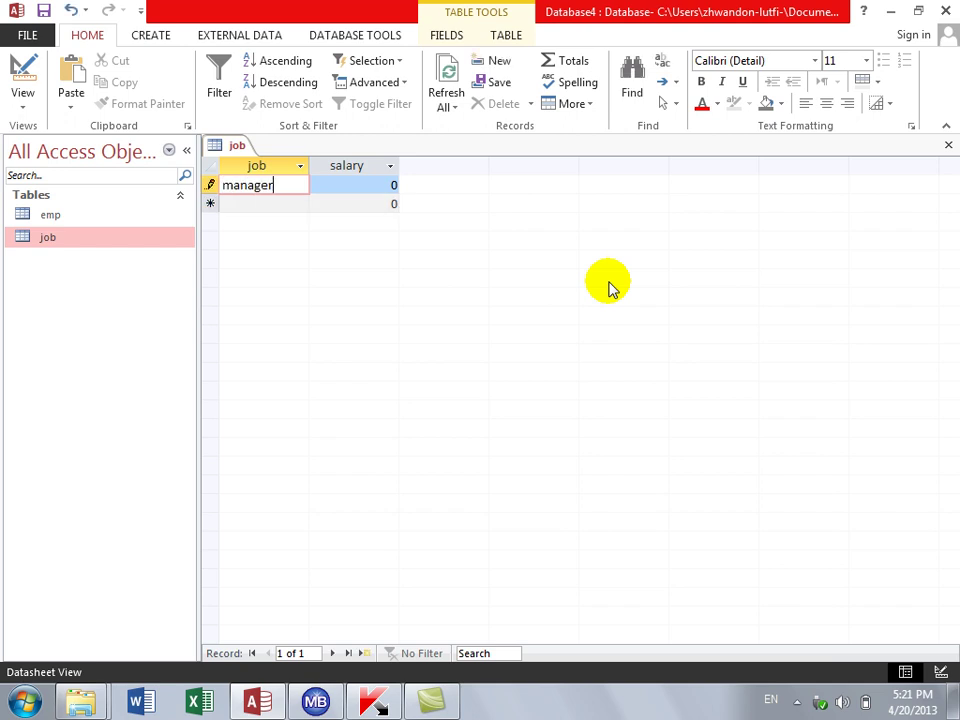
key(Tab)
text(3000)
key(Tab)
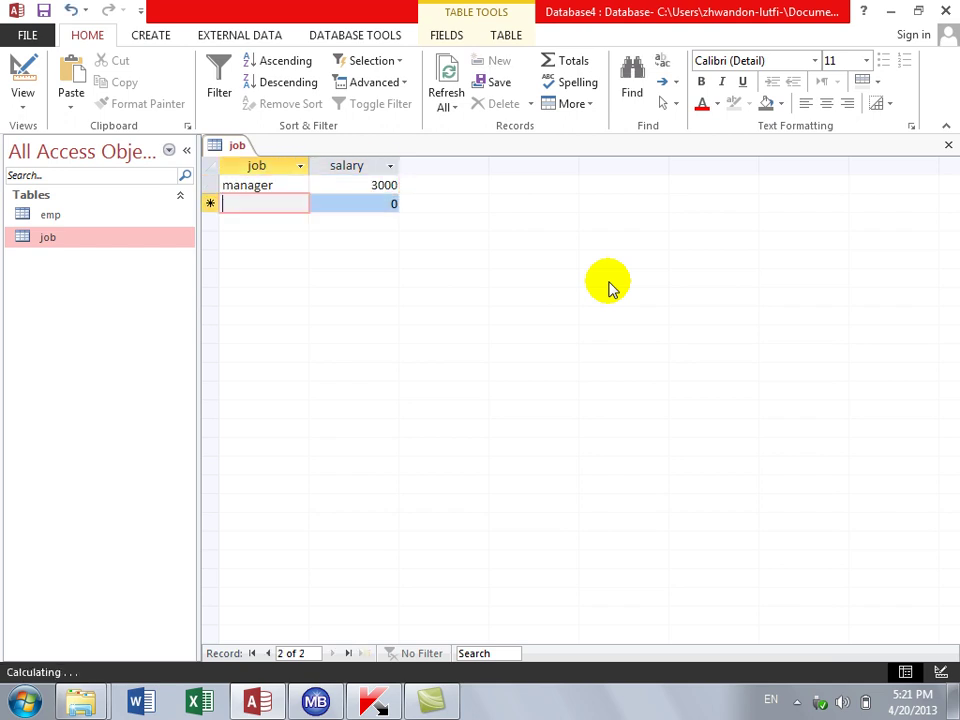
text(adman)
key(Tab)
text(43000)
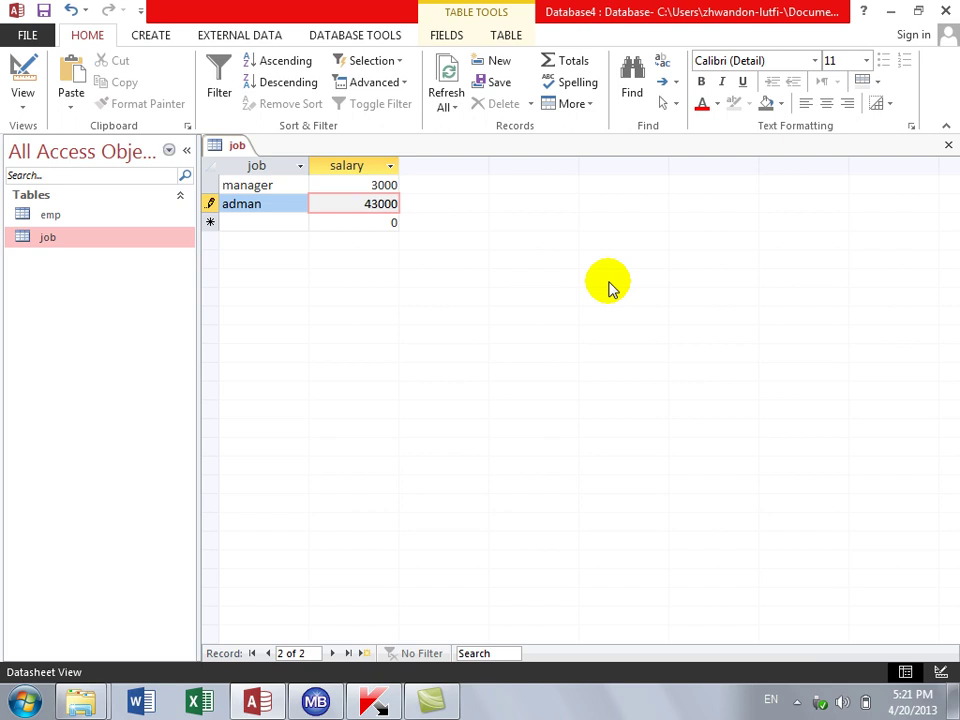
key(Tab)
- Add the teacher 3000 and driver 3000 records
text(teacher)
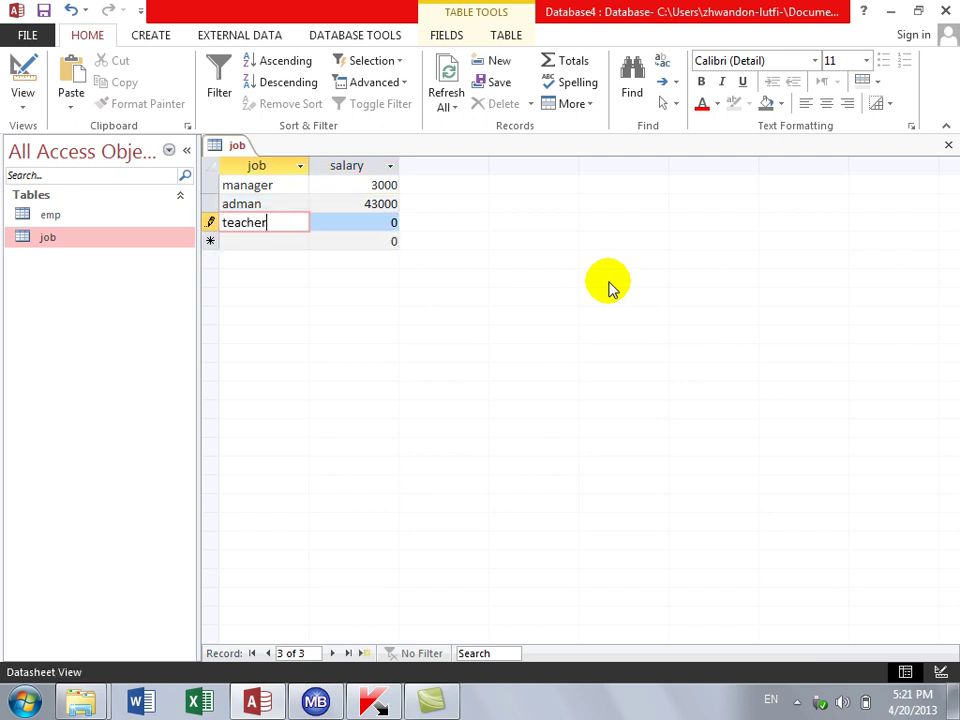
key(Tab)
text(3000)
key(Tab)
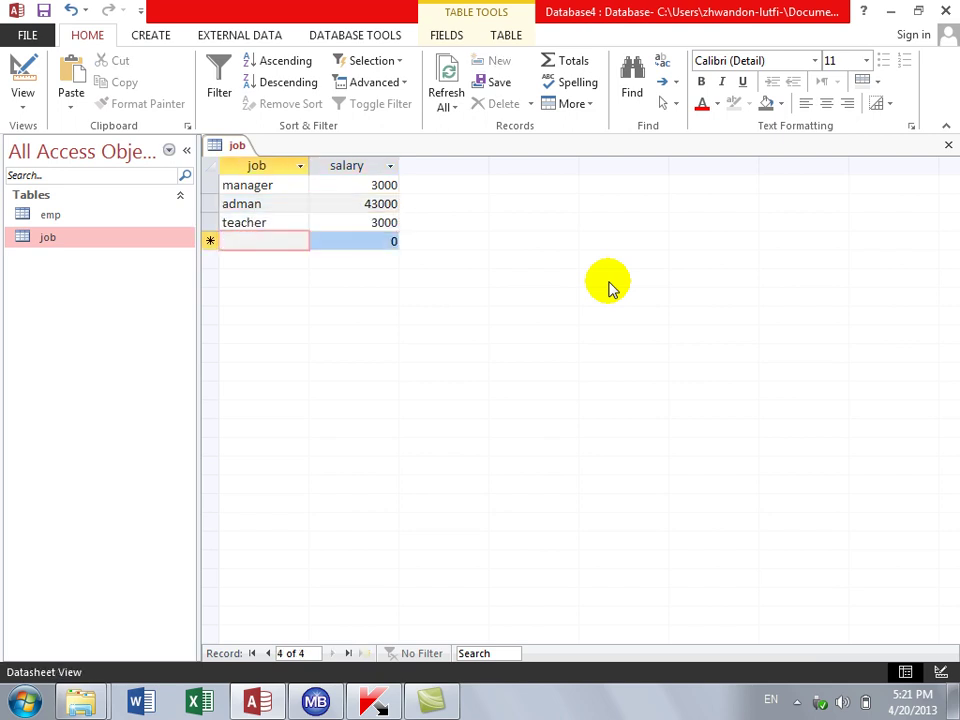
text(driver)
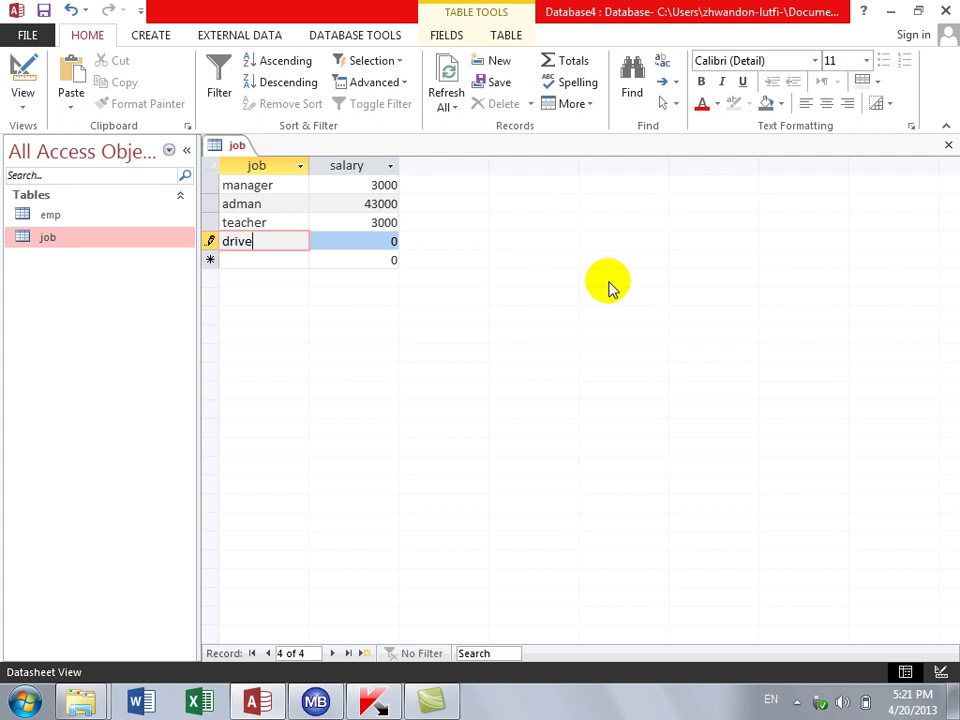
key(Tab)
text(30)
key(Tab)
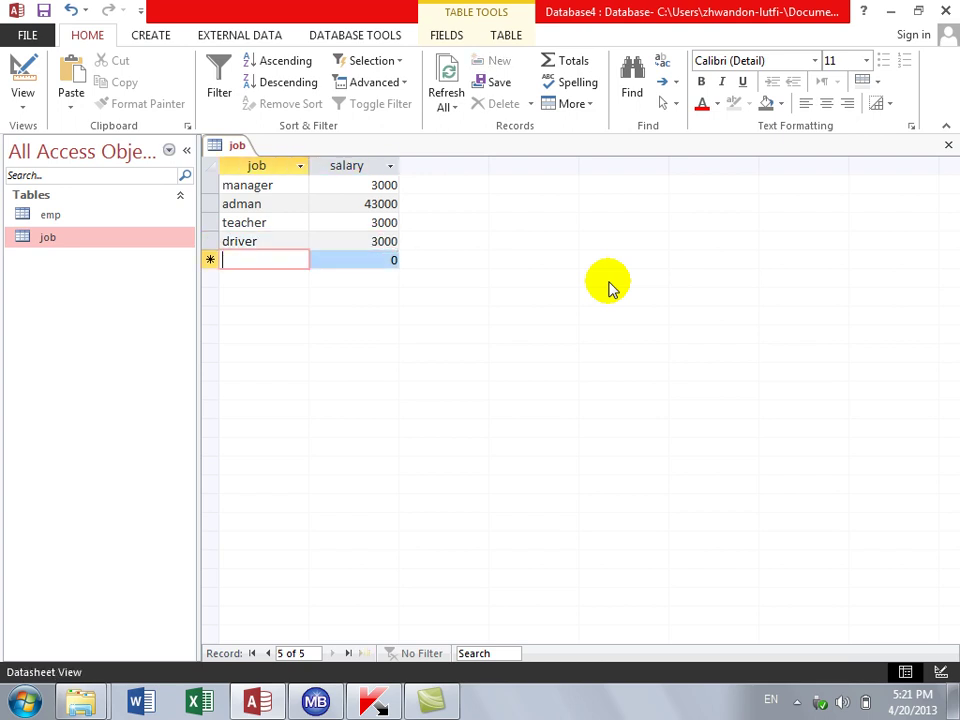
- Open emp in Design view and try changing job's type to Lookup Wizard, dismissing the error
click(949, 145)
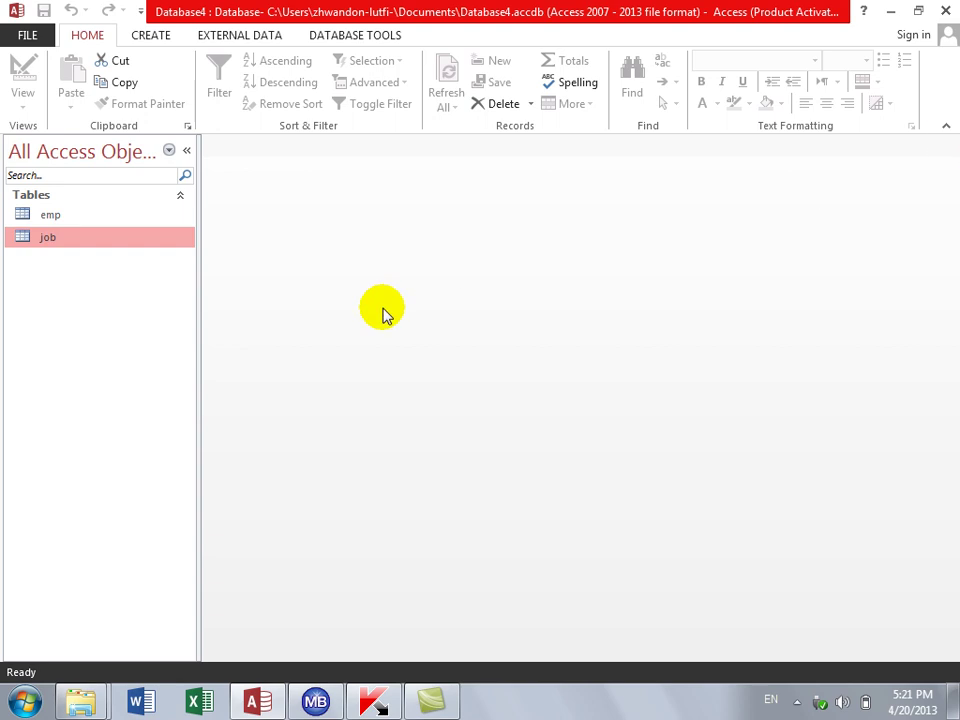
double_click(47, 216)
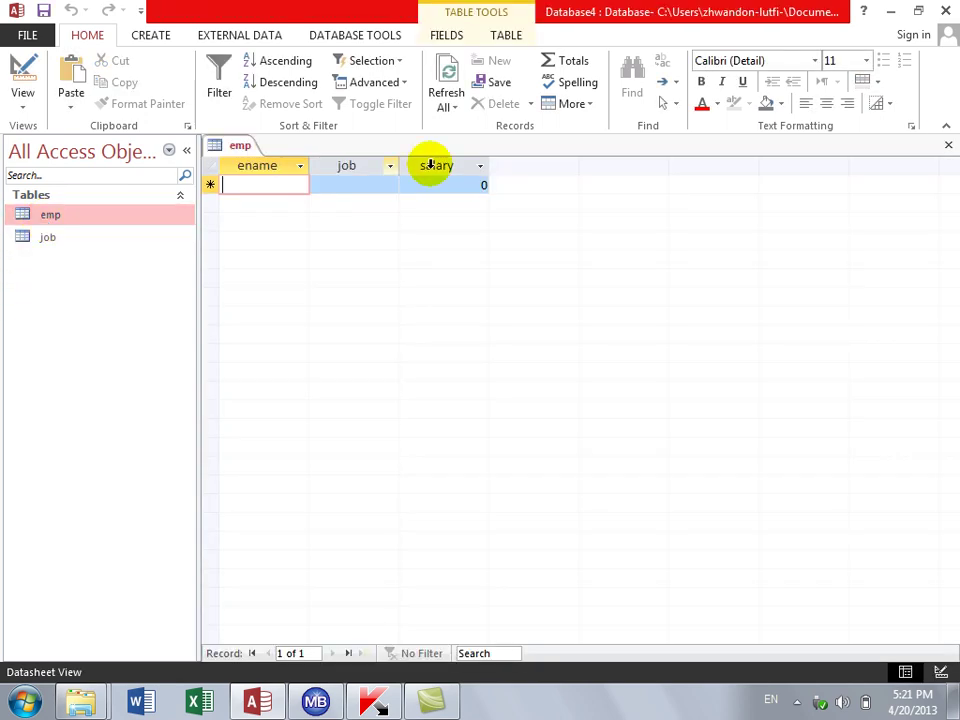
click(355, 185)
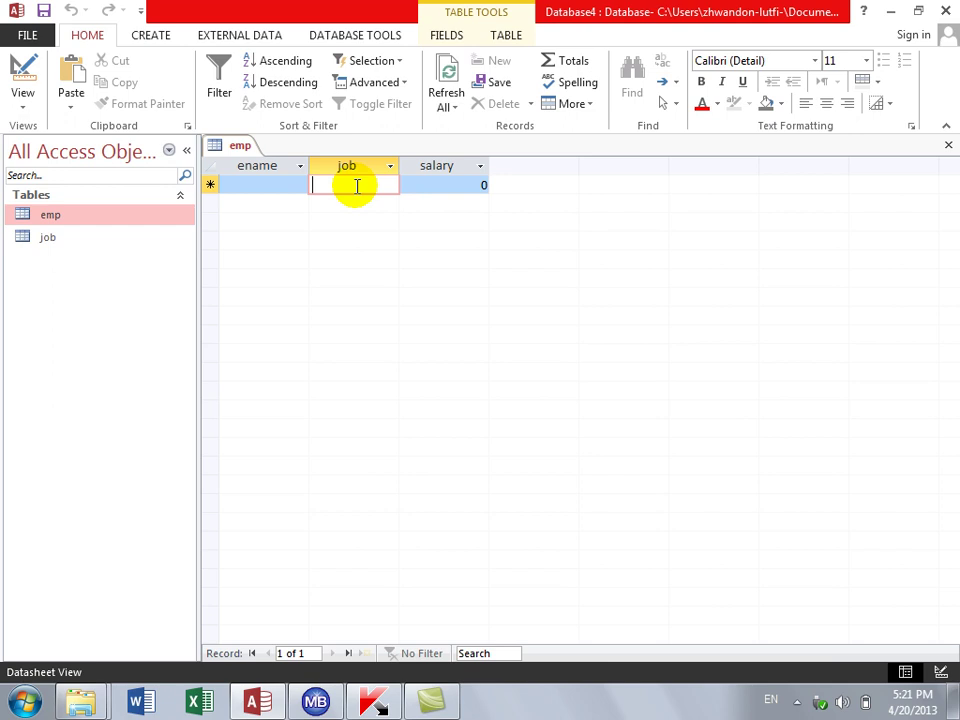
click(21, 78)
click(336, 205)
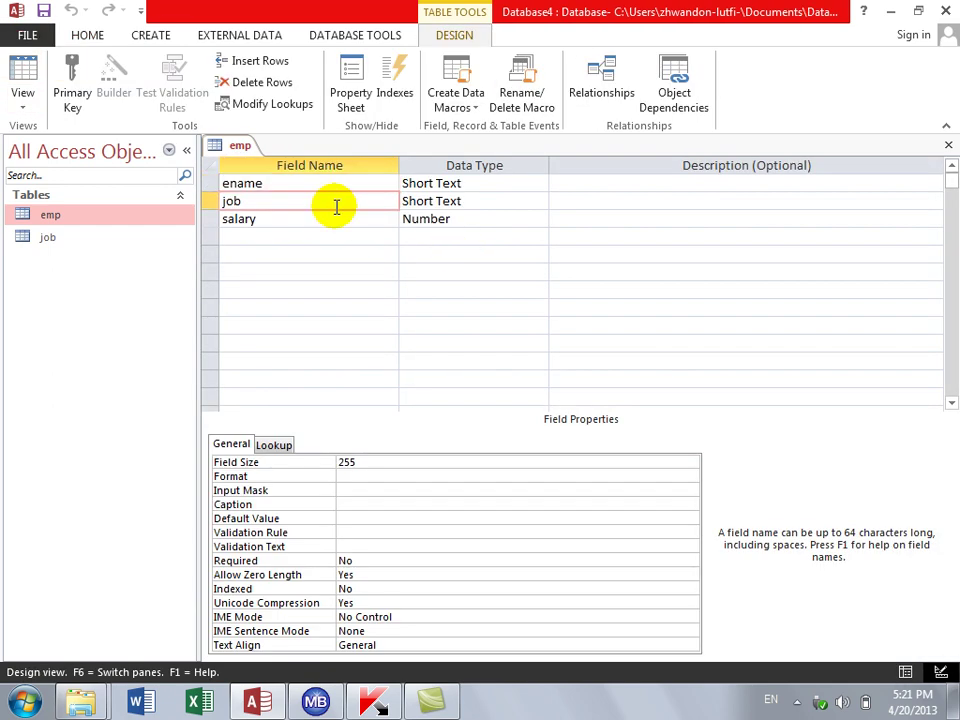
key(Tab)
text(l)
key(Tab)
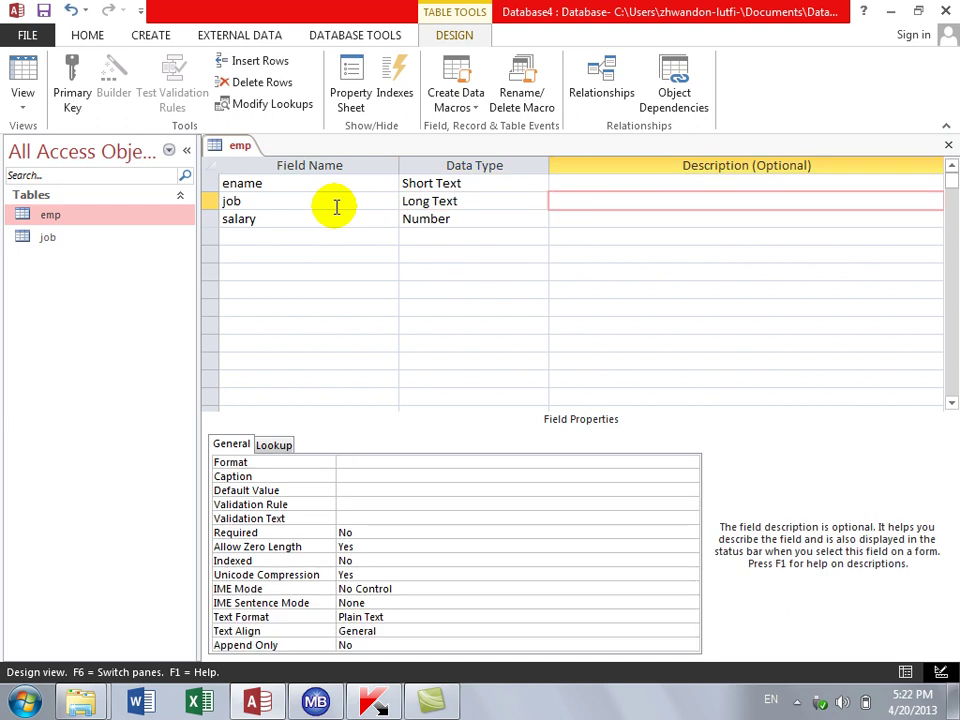
key(shift+Tab)
text(loglookup Wizard...)
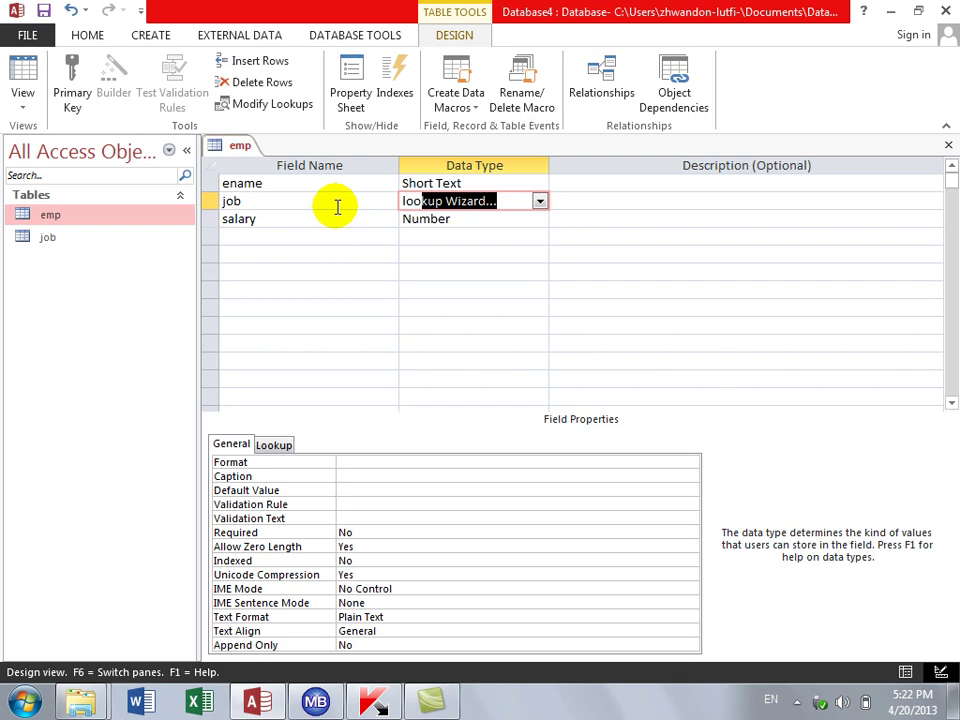
key(Tab)
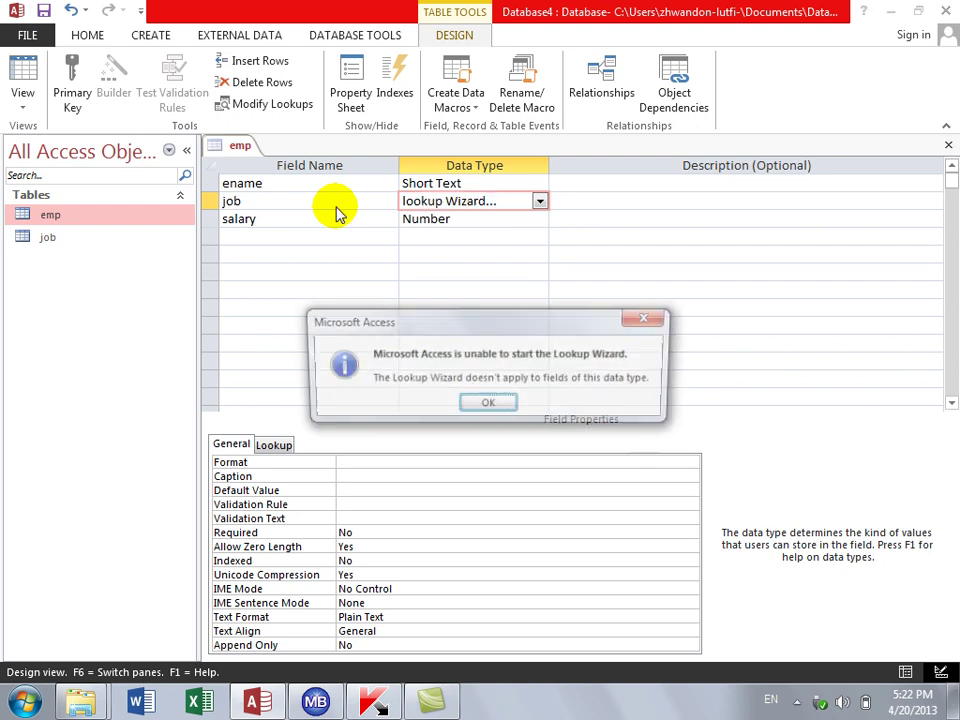
click(489, 403)
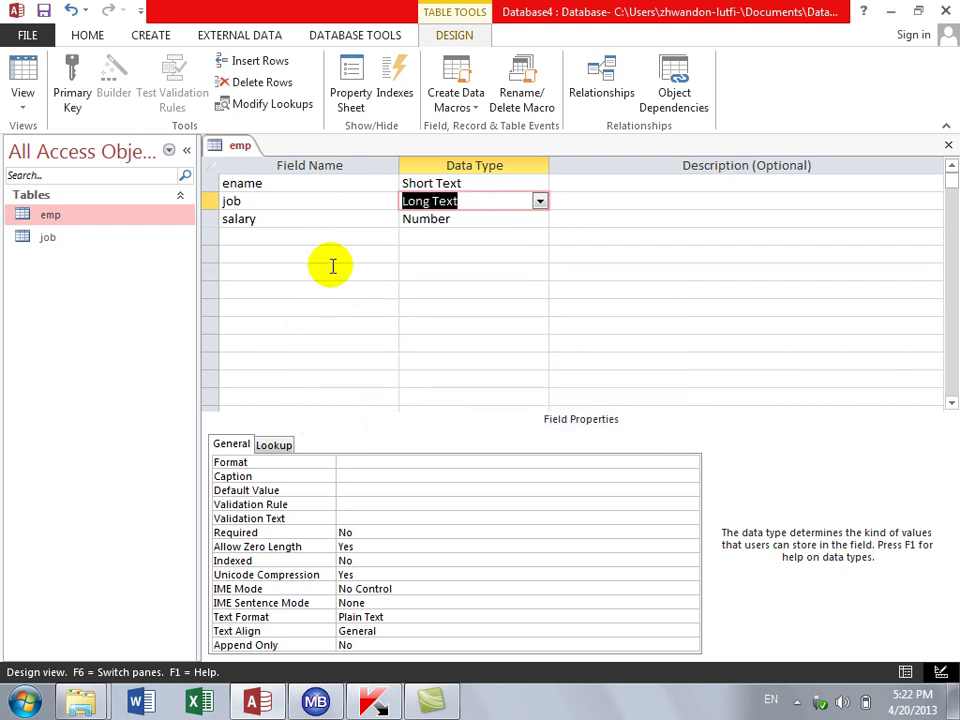
- Delete the job row and insert a new job field above salary set to Lookup Wizard
click(208, 201)
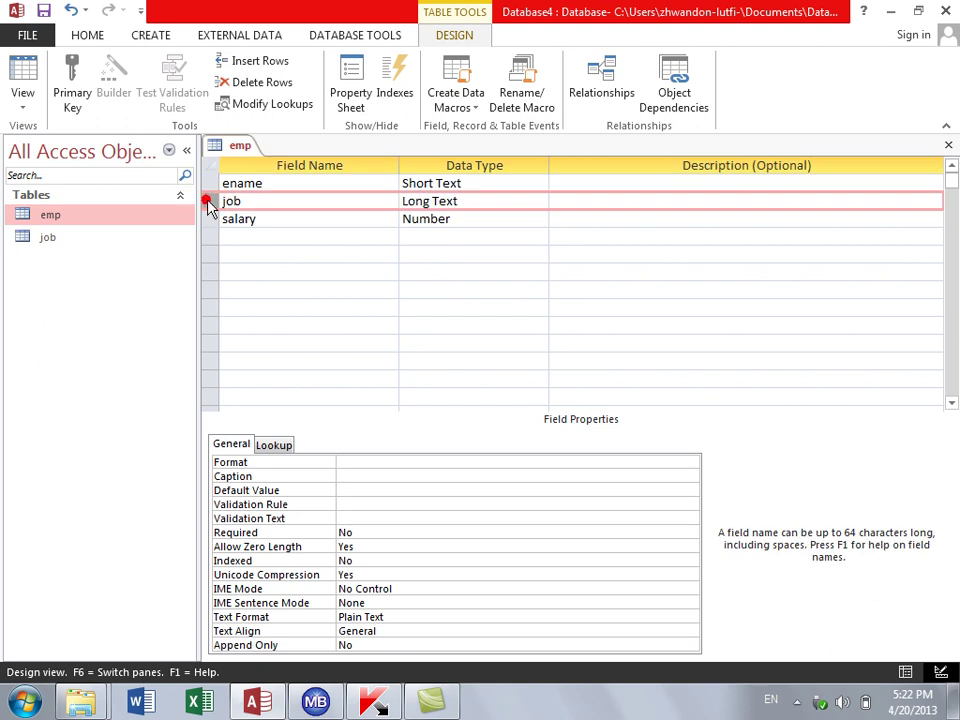
key(Delete)
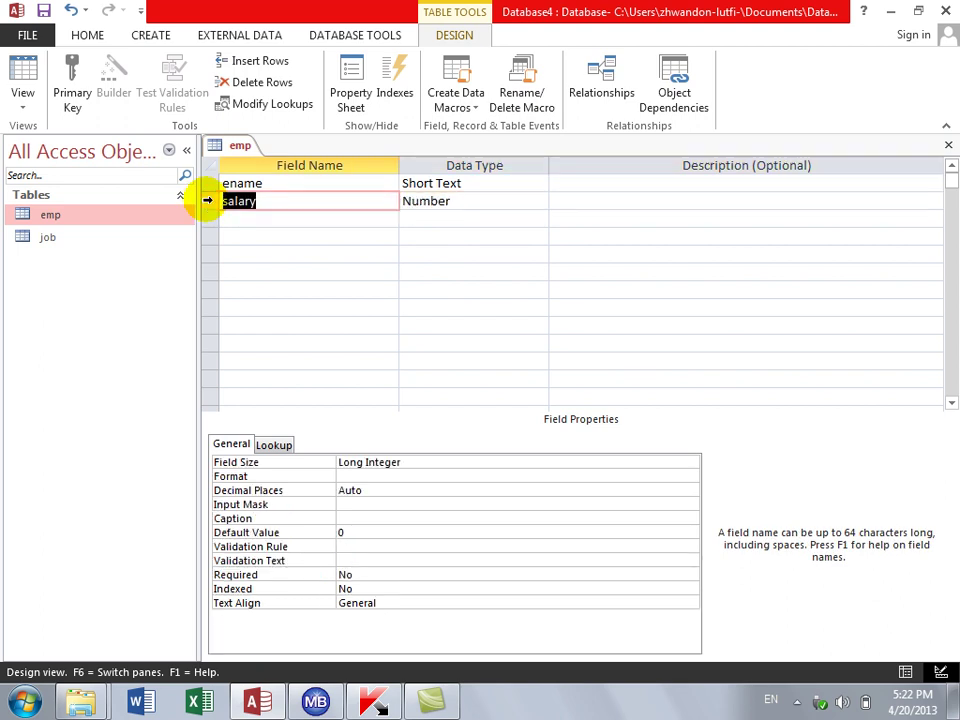
right_click(208, 201)
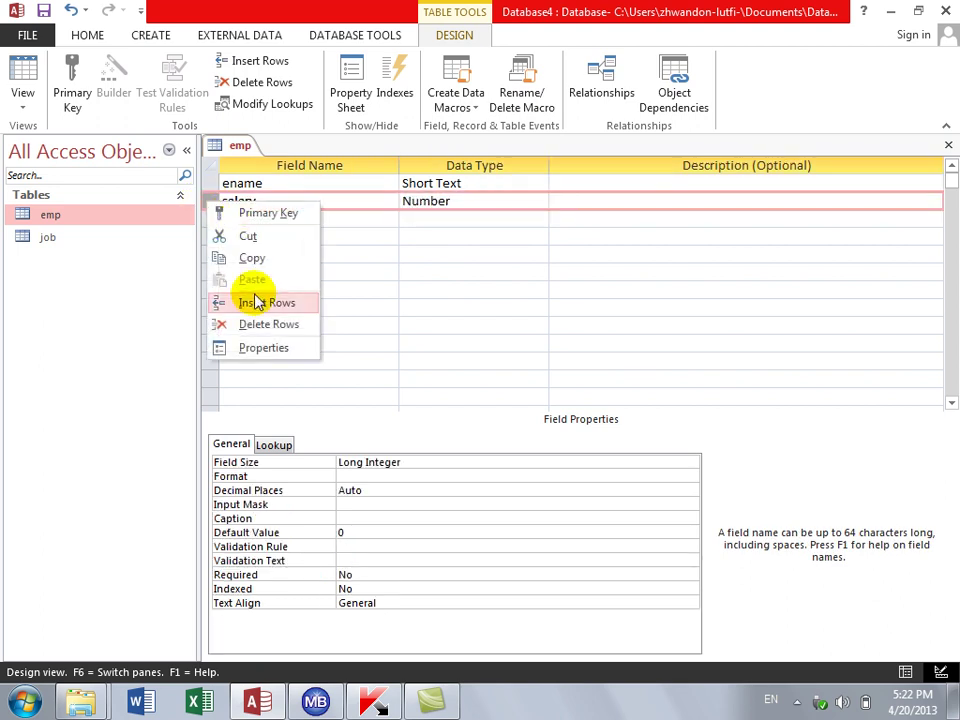
click(255, 302)
click(272, 196)
text(j)
key(Tab)
text(loo)
key(Return)
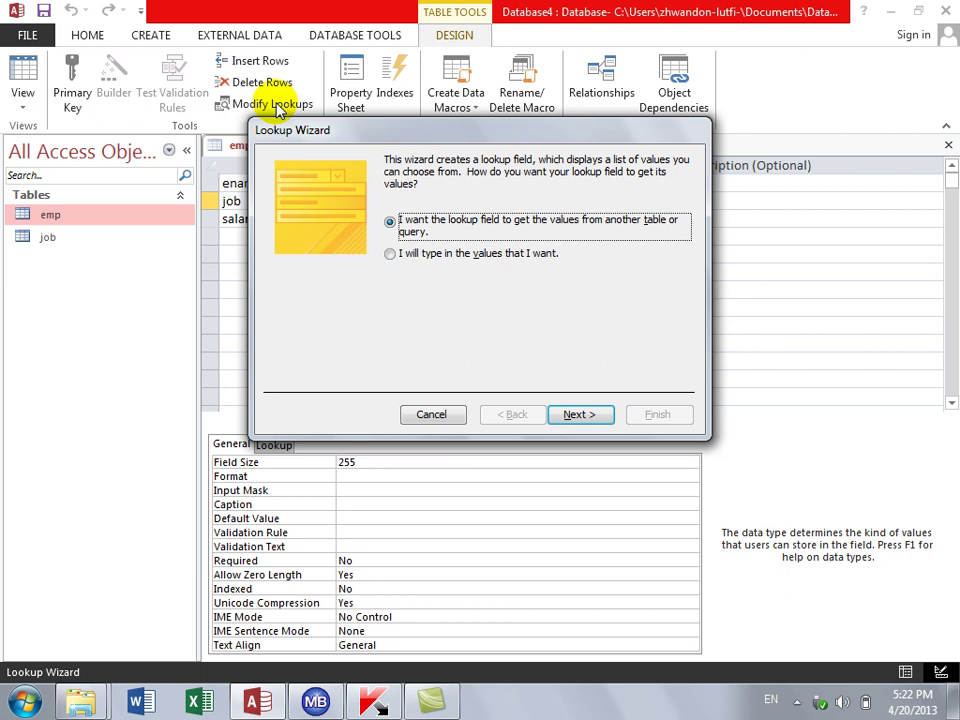
- Choose the job table as the lookup's value source, with View set to Both
click(591, 417)
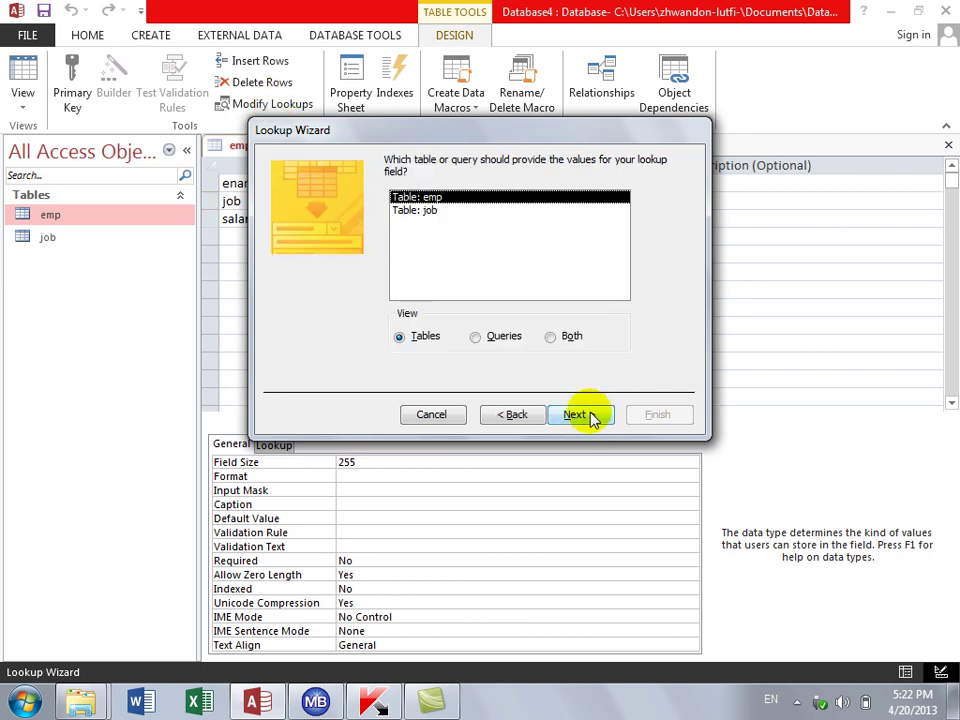
click(419, 215)
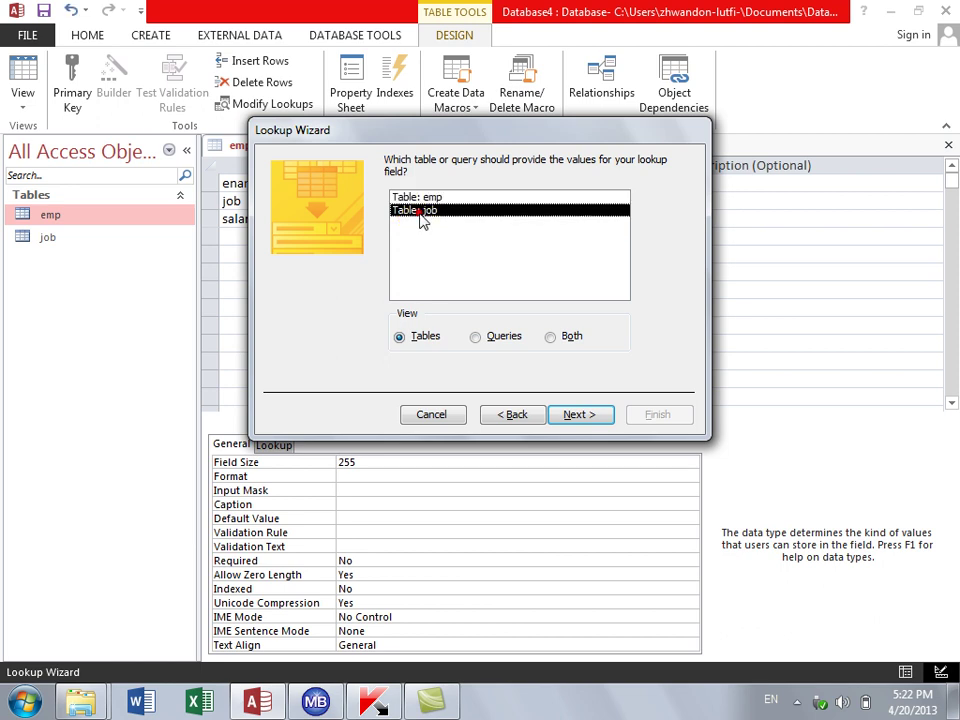
click(415, 198)
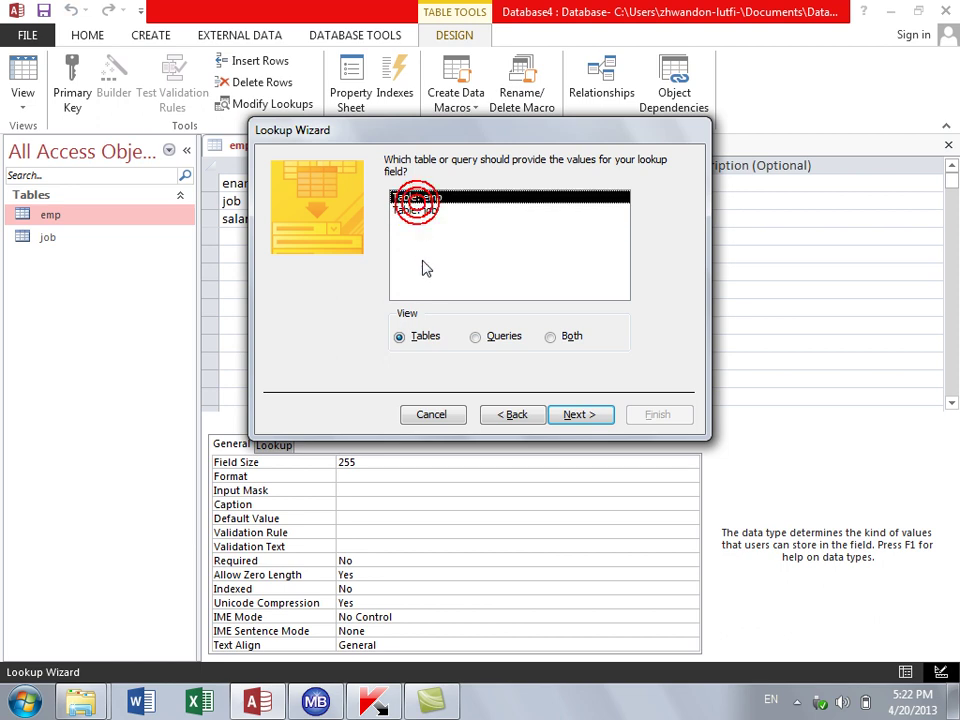
click(493, 341)
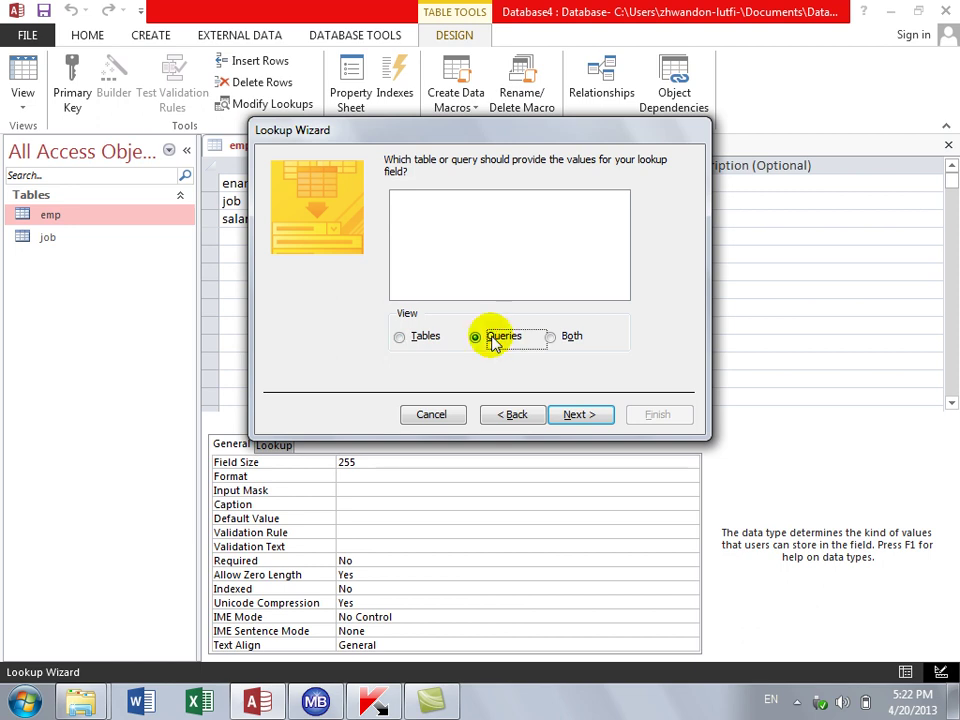
click(563, 342)
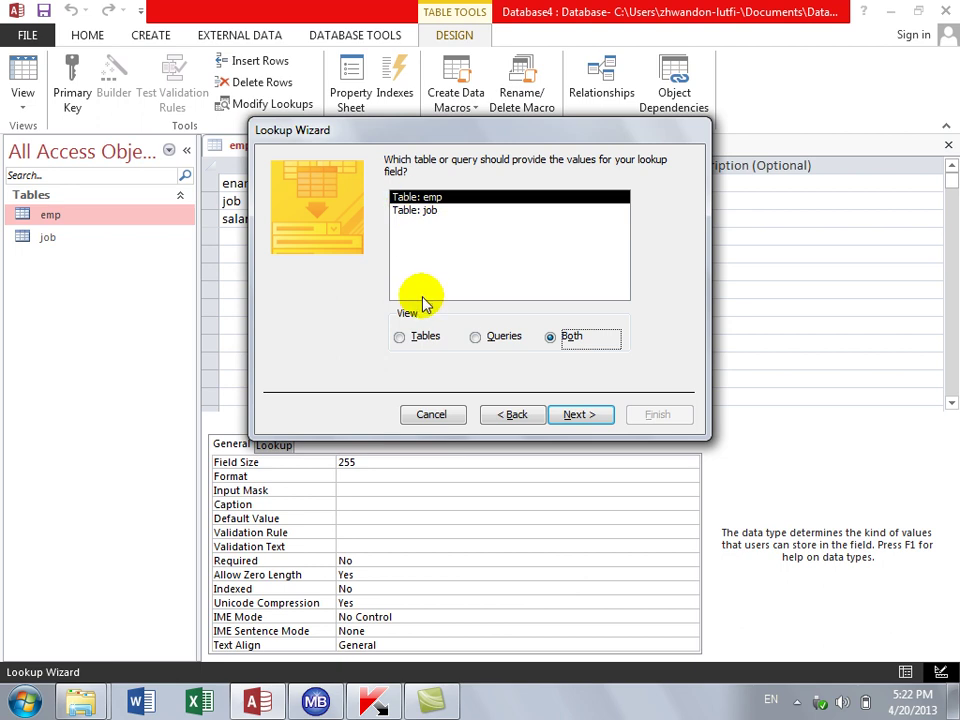
click(422, 212)
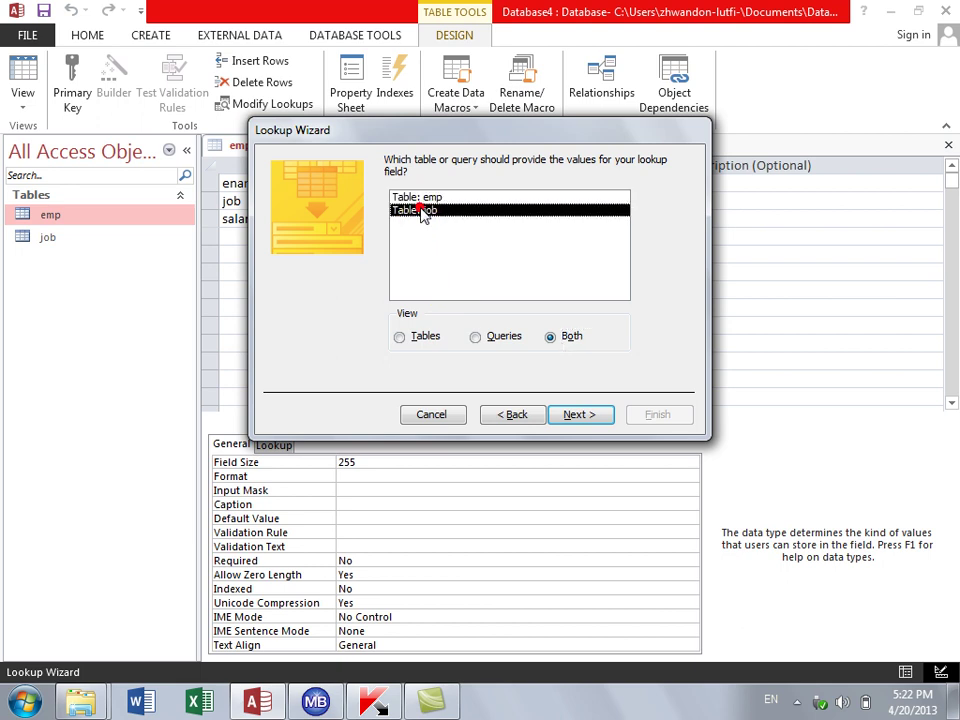
click(588, 416)
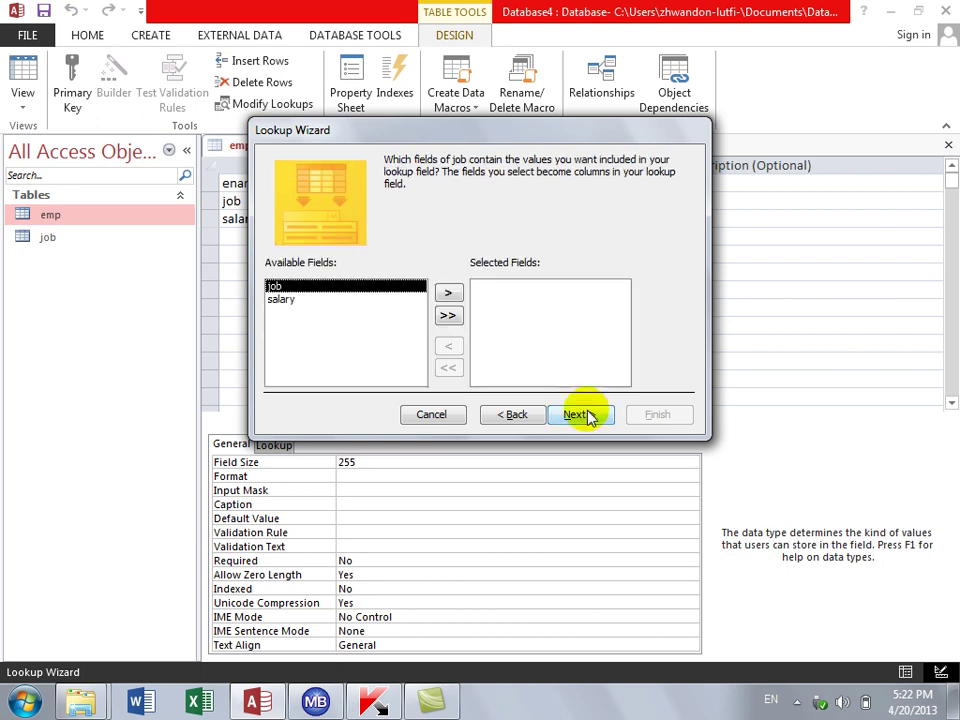
- Add the job field to the lookup's selected fields and continue
click(282, 302)
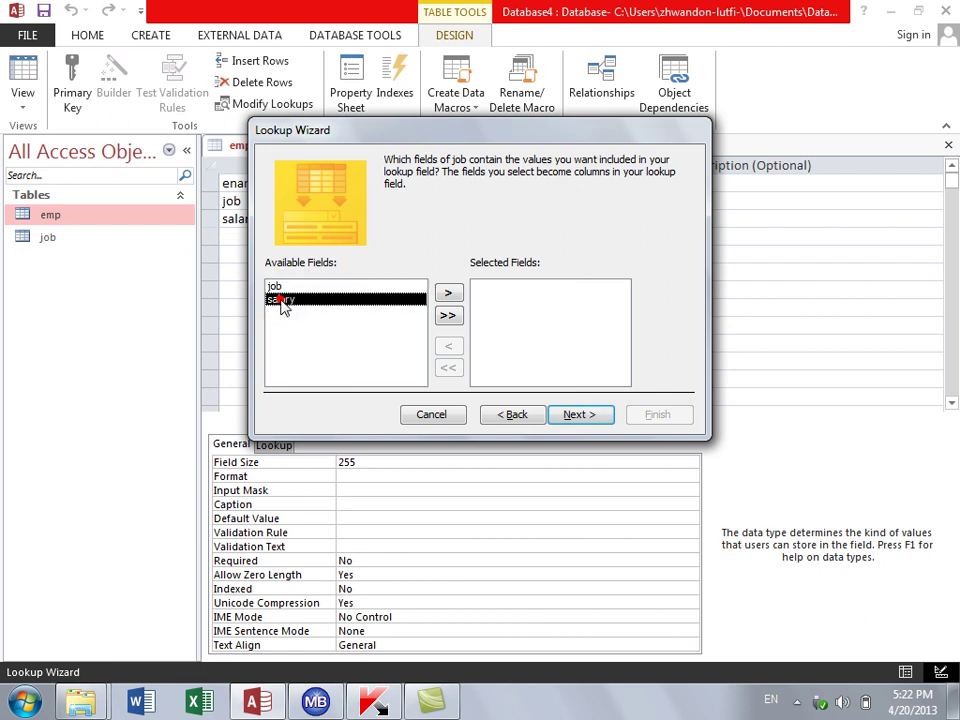
click(274, 288)
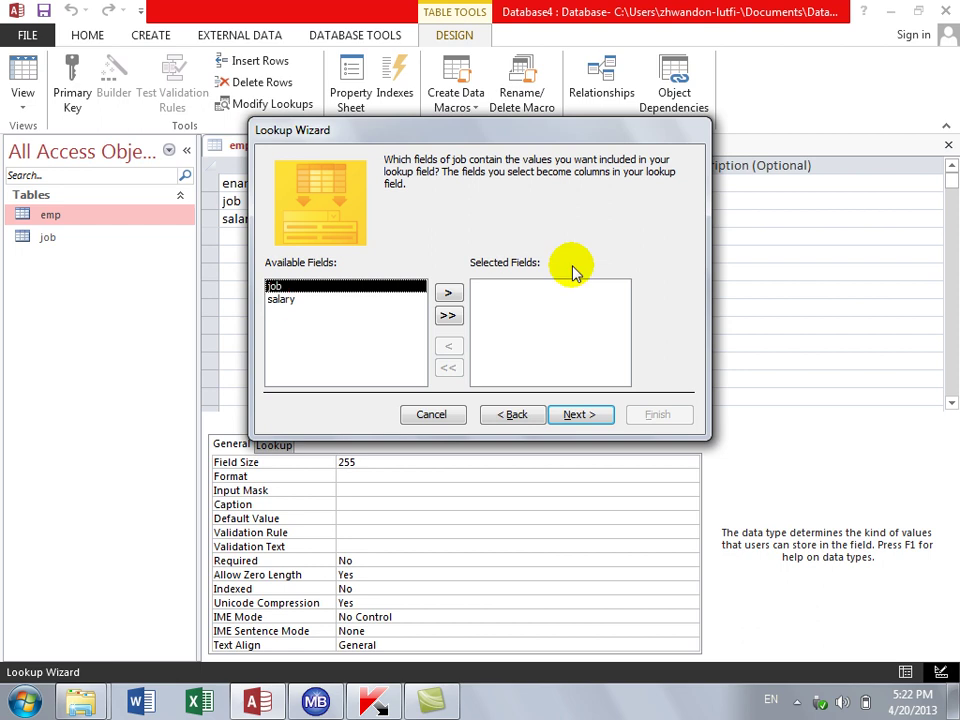
click(449, 293)
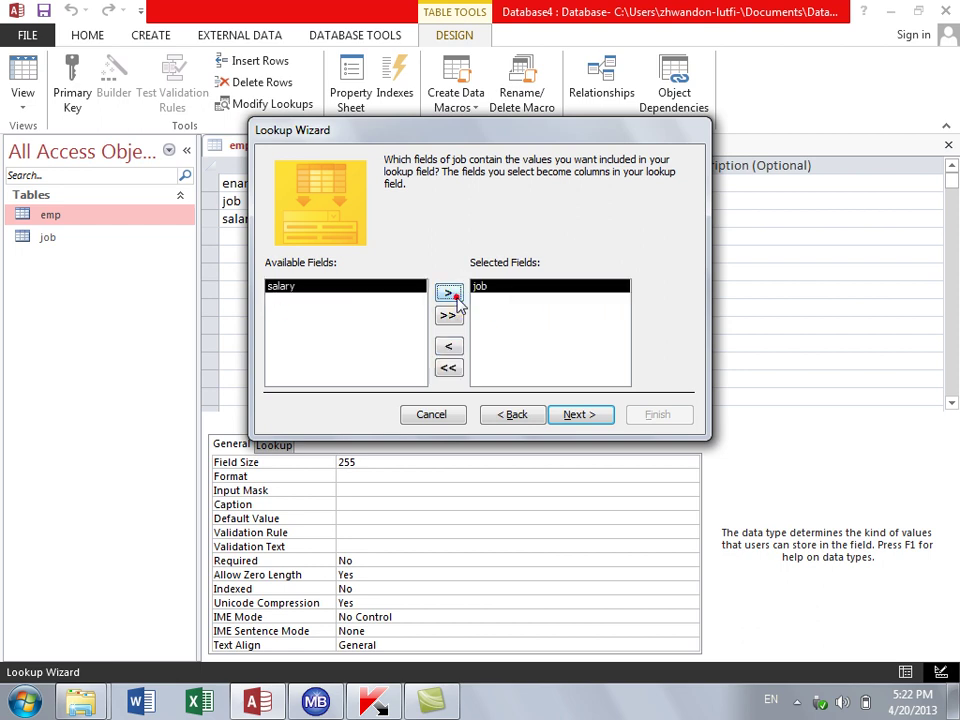
click(596, 414)
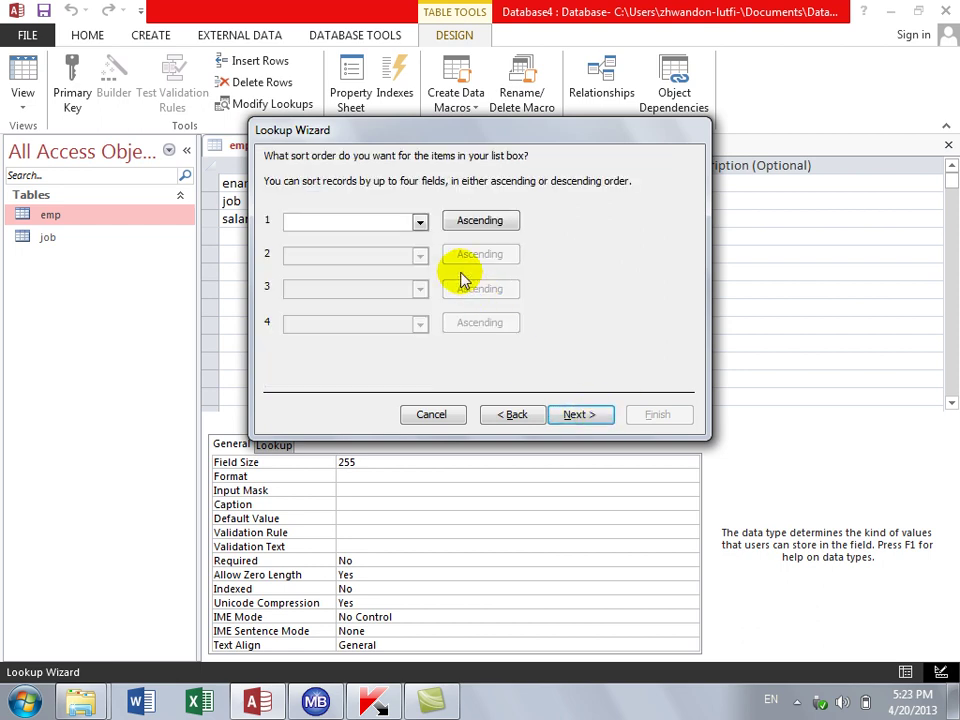
- Sort the lookup list by job and advance to the label step
click(420, 227)
click(420, 222)
click(368, 253)
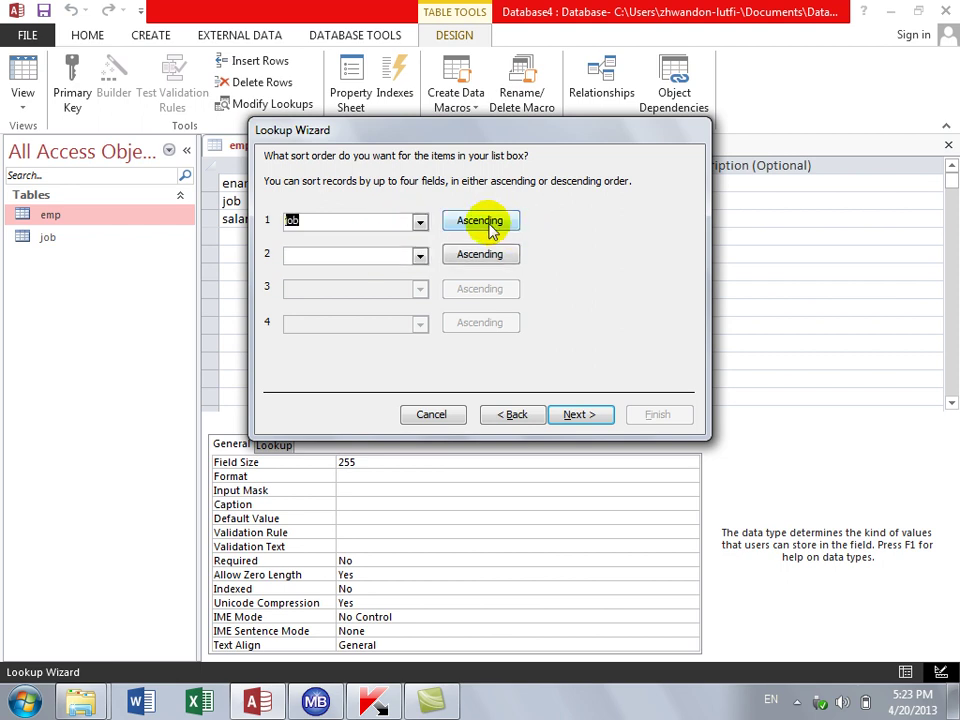
click(583, 420)
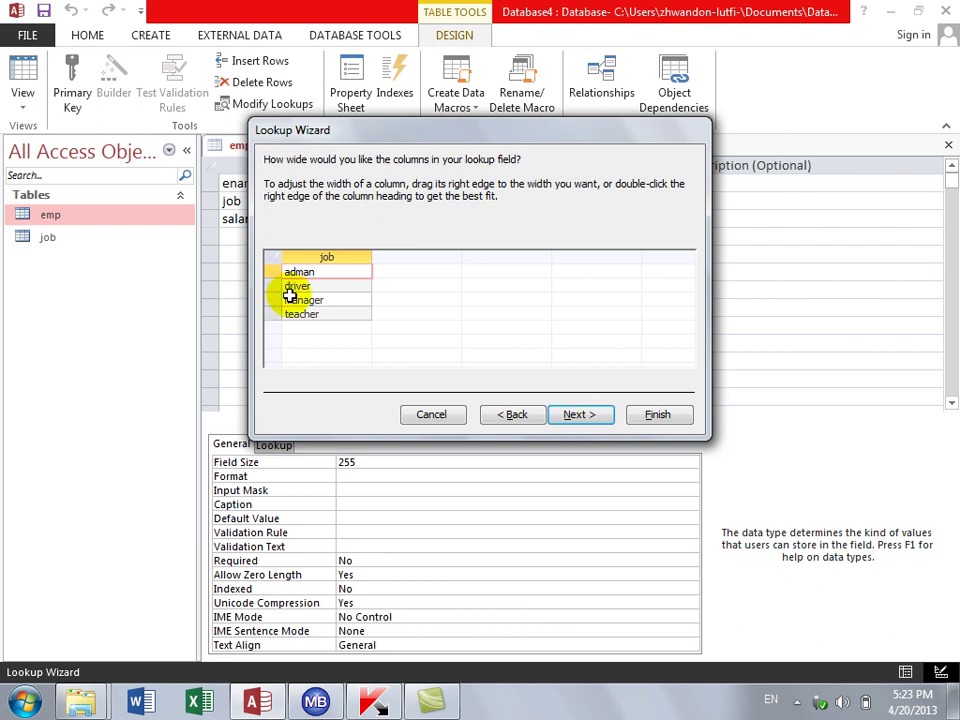
click(592, 415)
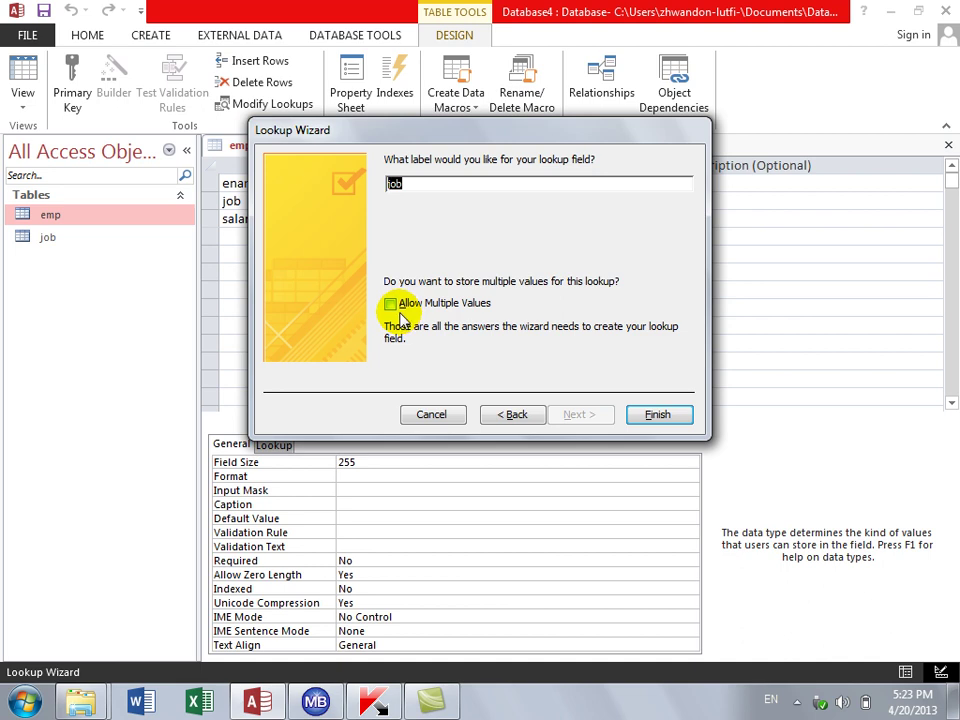
- Enable Allow Multiple Values for the job lookup and finish the wizard
click(393, 306)
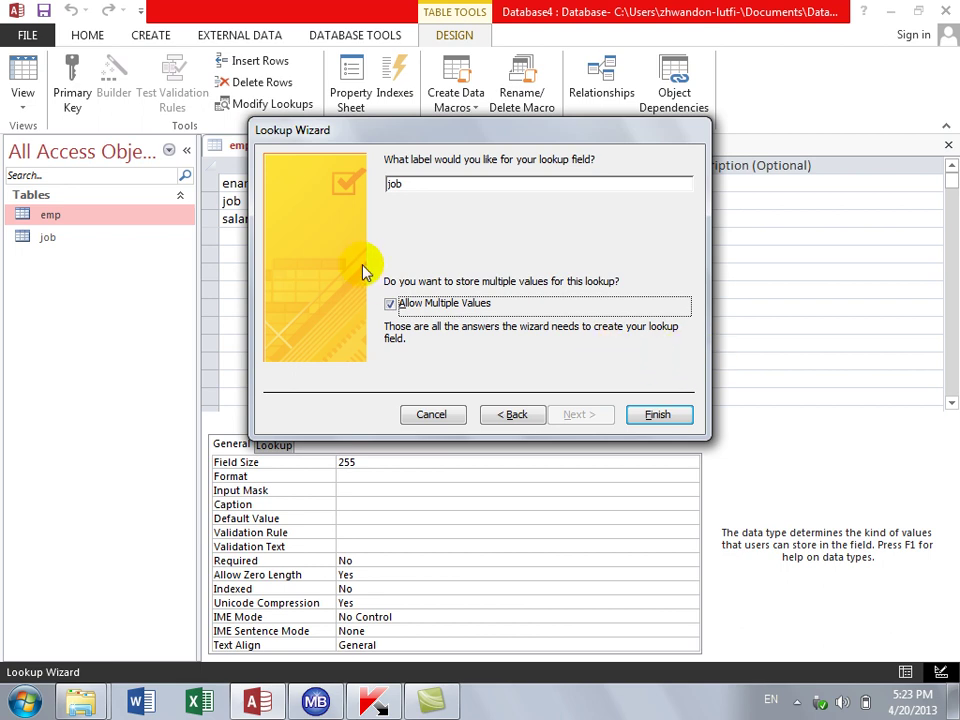
click(394, 304)
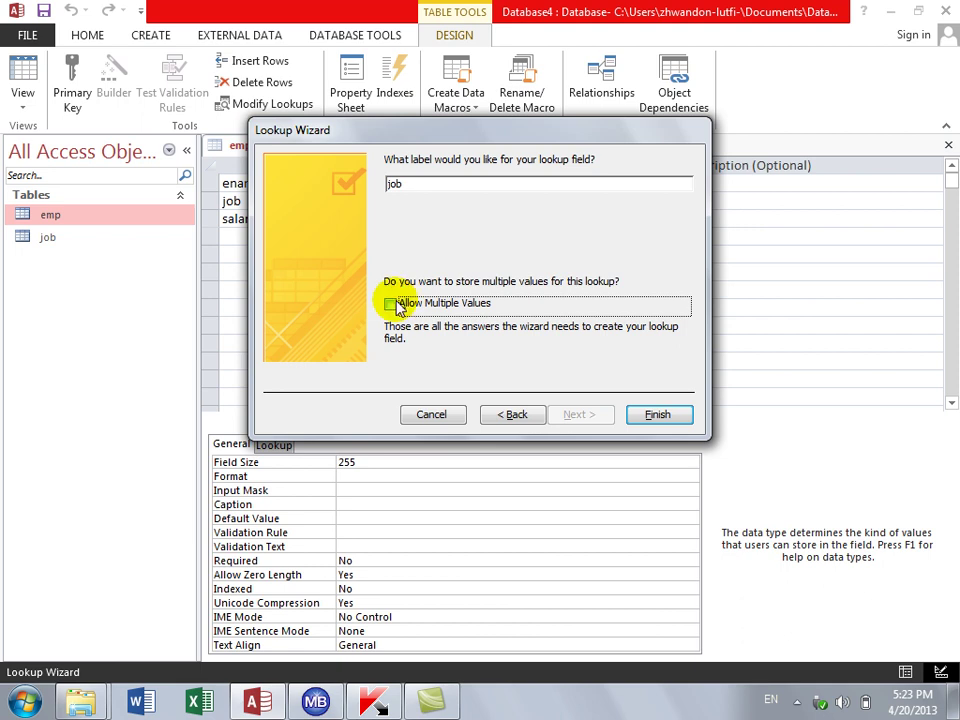
click(394, 304)
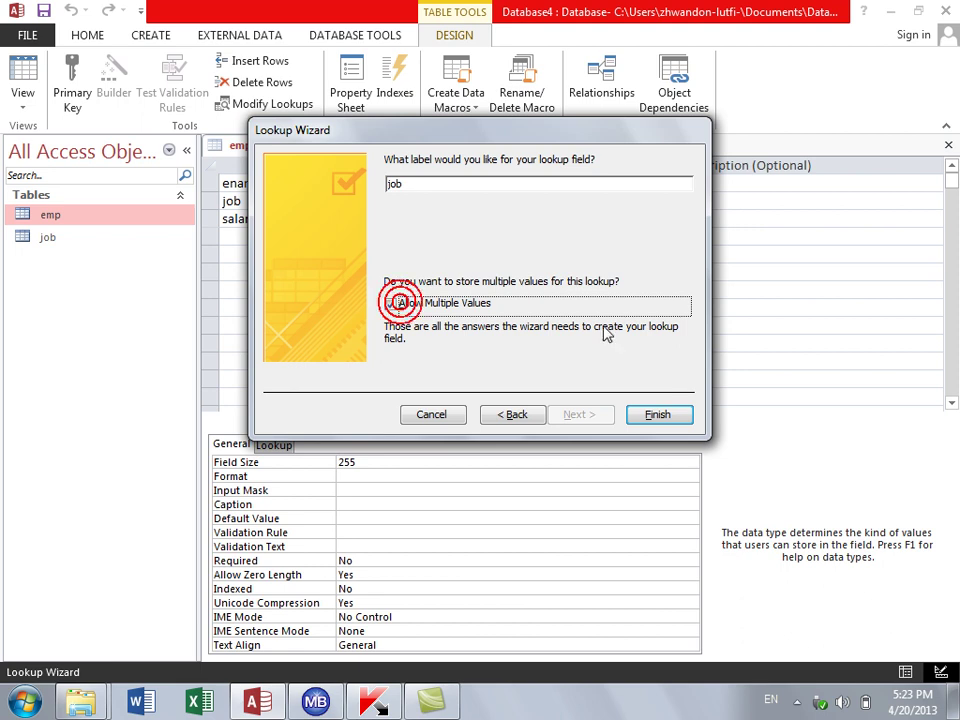
click(675, 414)
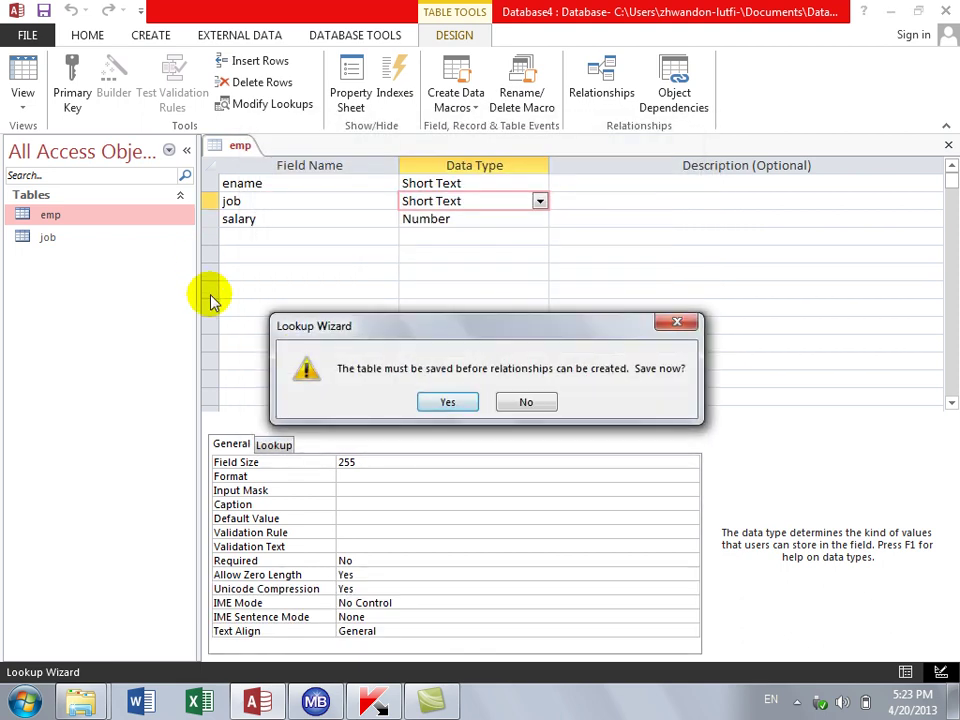
- Save emp, switch to Datasheet view, and add an employee with job adman and salary 30000
click(458, 402)
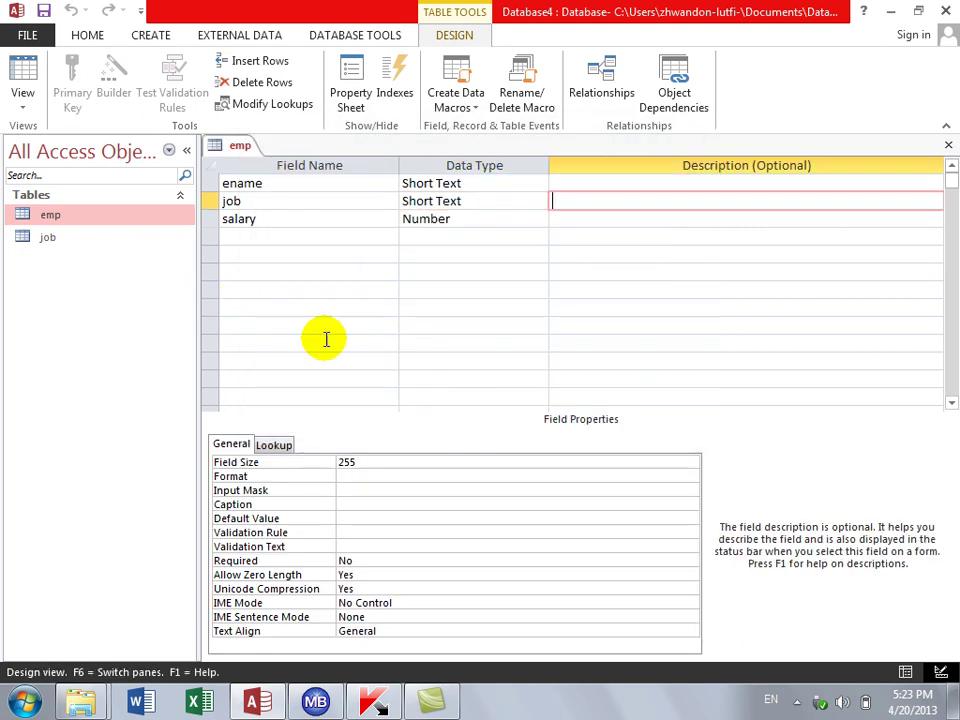
click(24, 80)
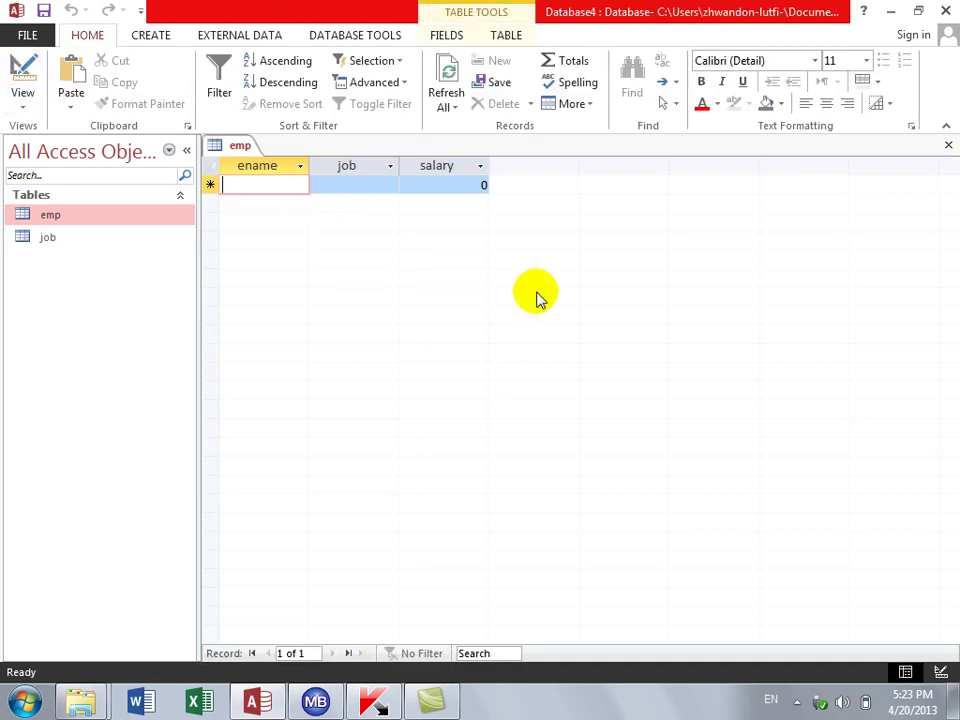
text(khan)
key(Tab)
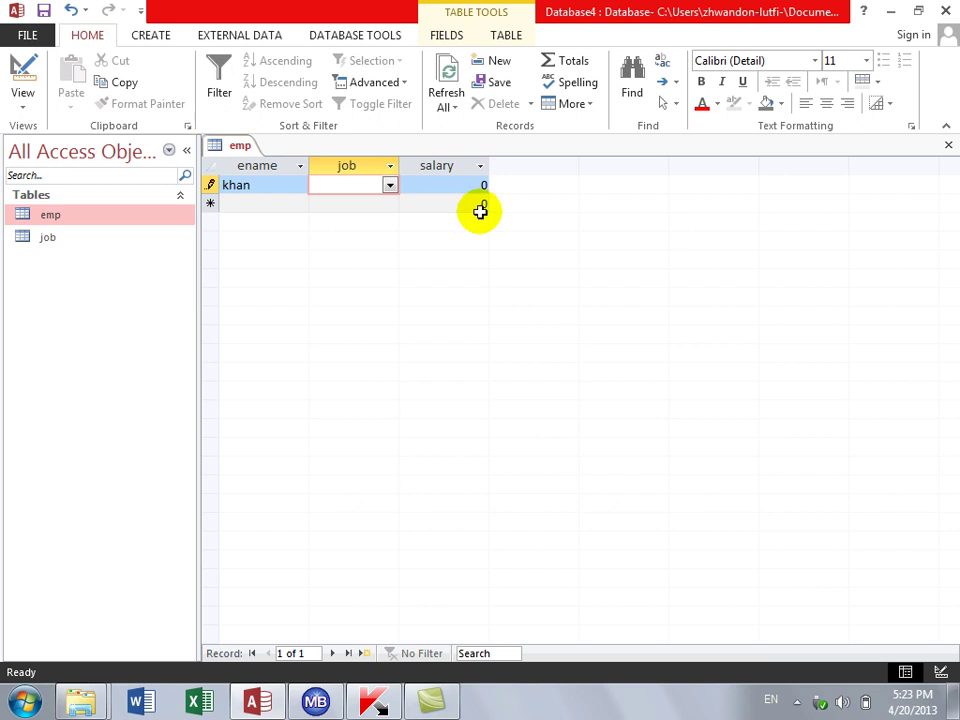
click(390, 187)
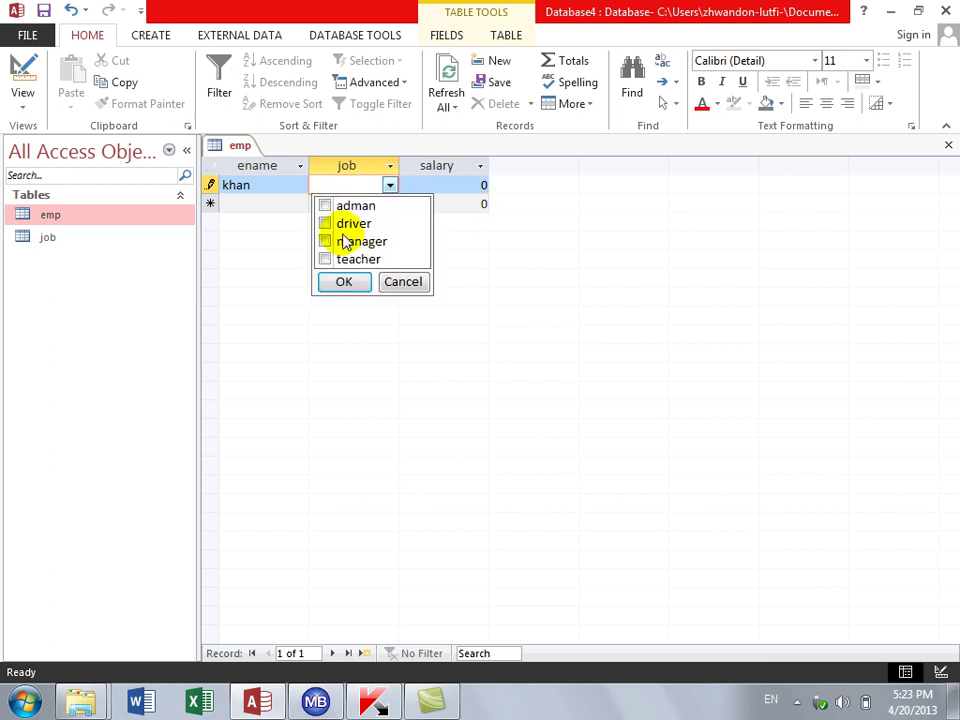
click(324, 205)
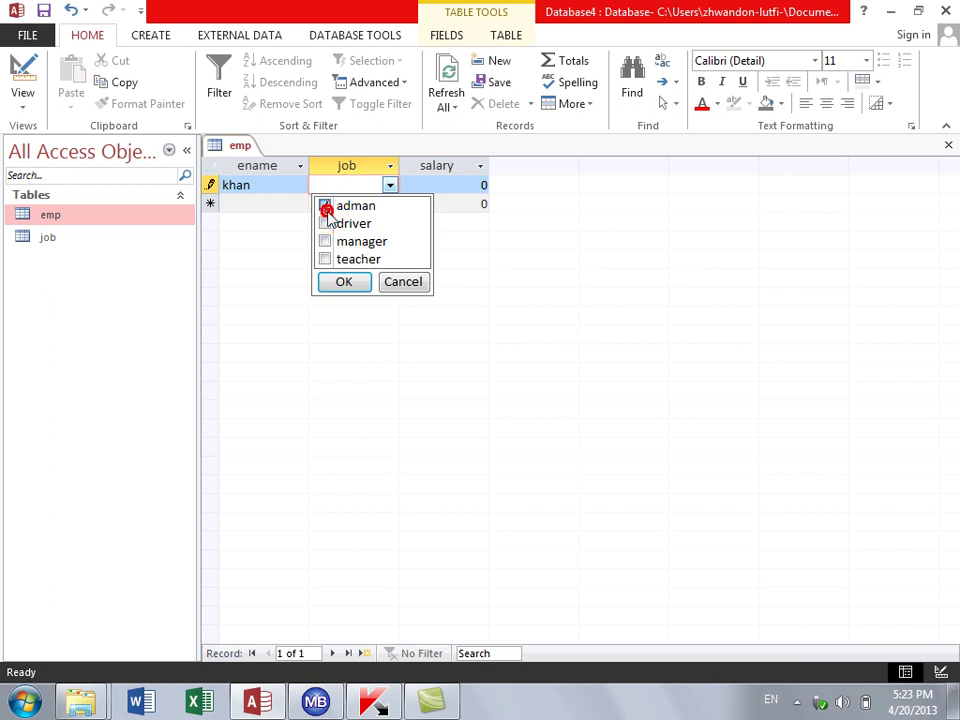
click(335, 284)
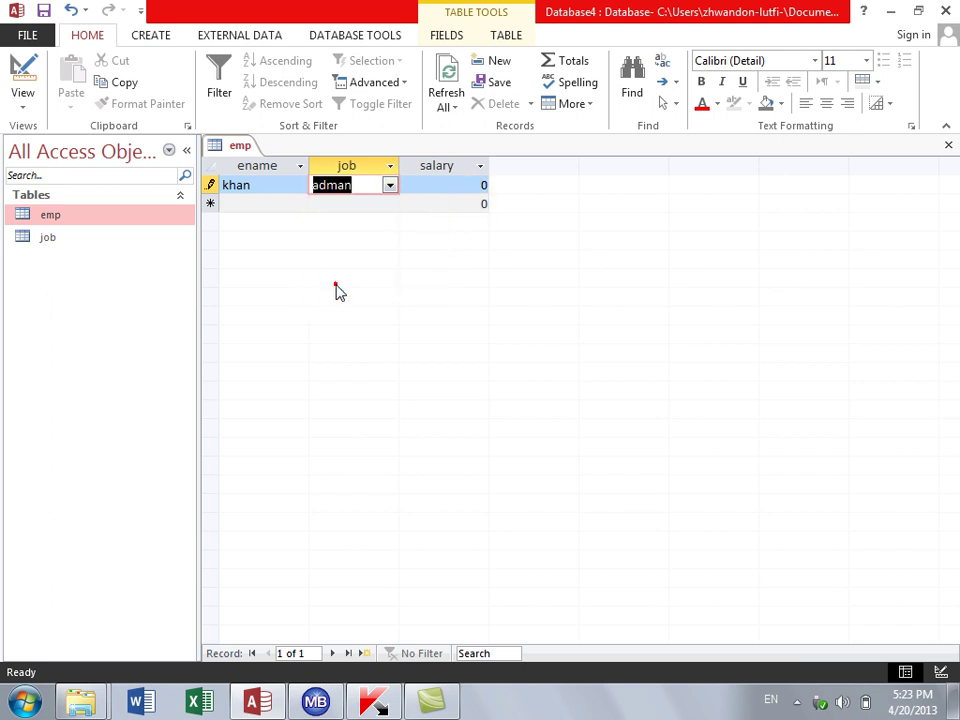
click(436, 184)
text(30000)
key(Tab)
key(Tab)
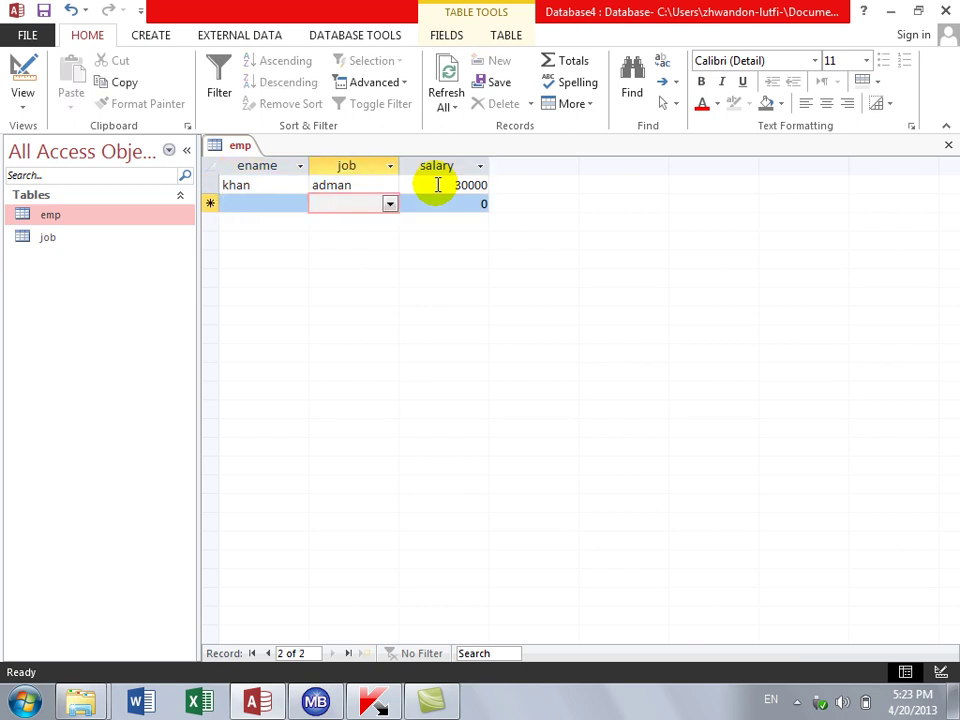
- Add a second employee with jobs manager and teacher, then autofit the job column
key(shift+Tab)
text(jana)
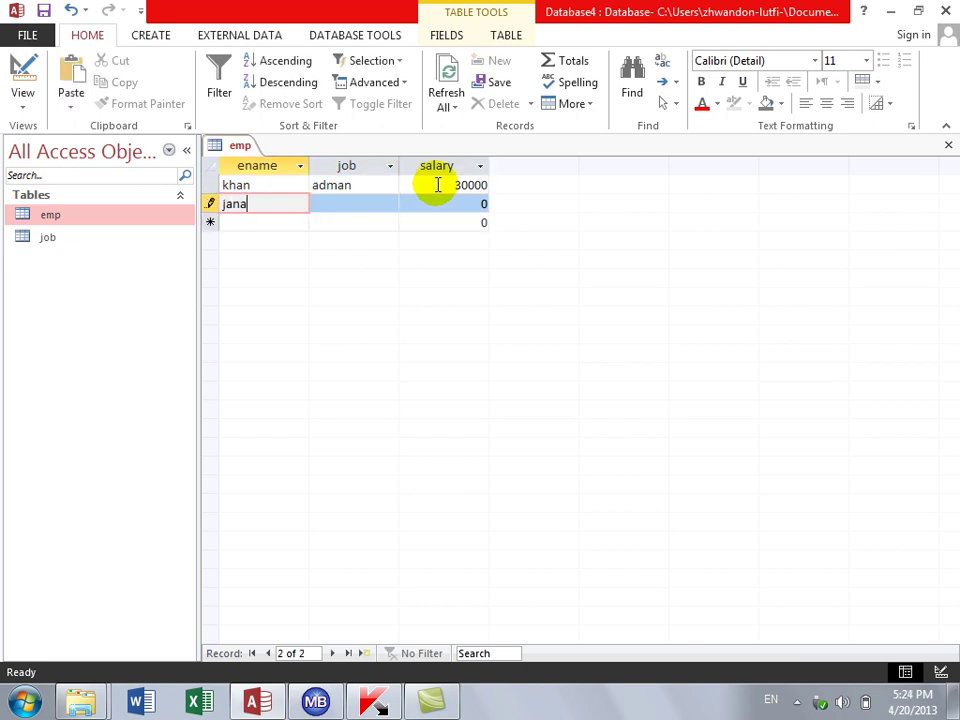
key(Tab)
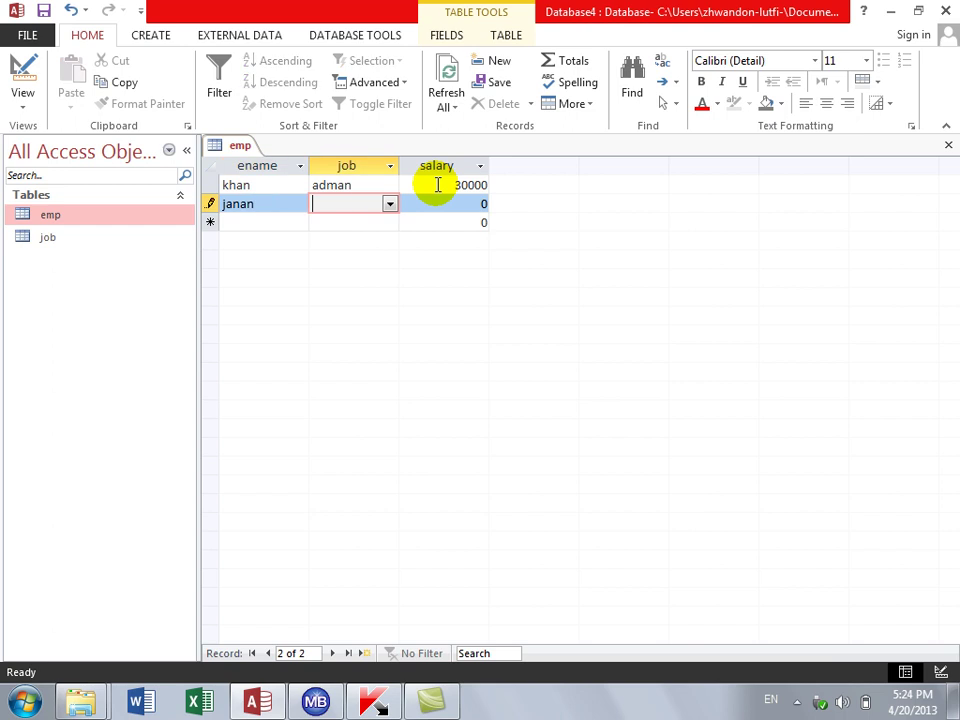
click(389, 205)
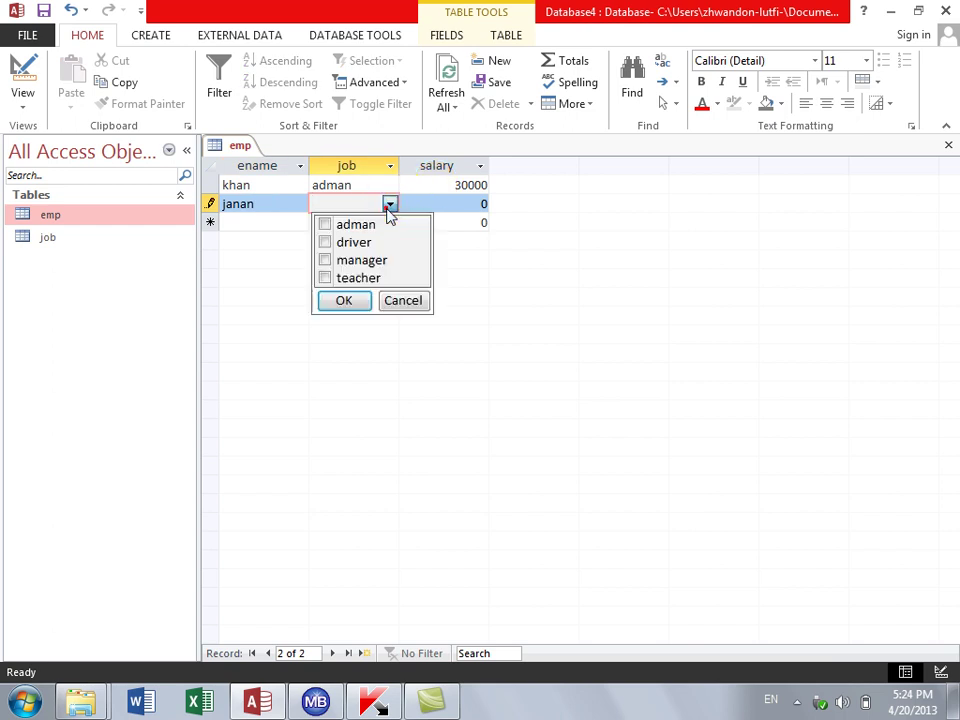
click(325, 260)
click(325, 279)
click(338, 300)
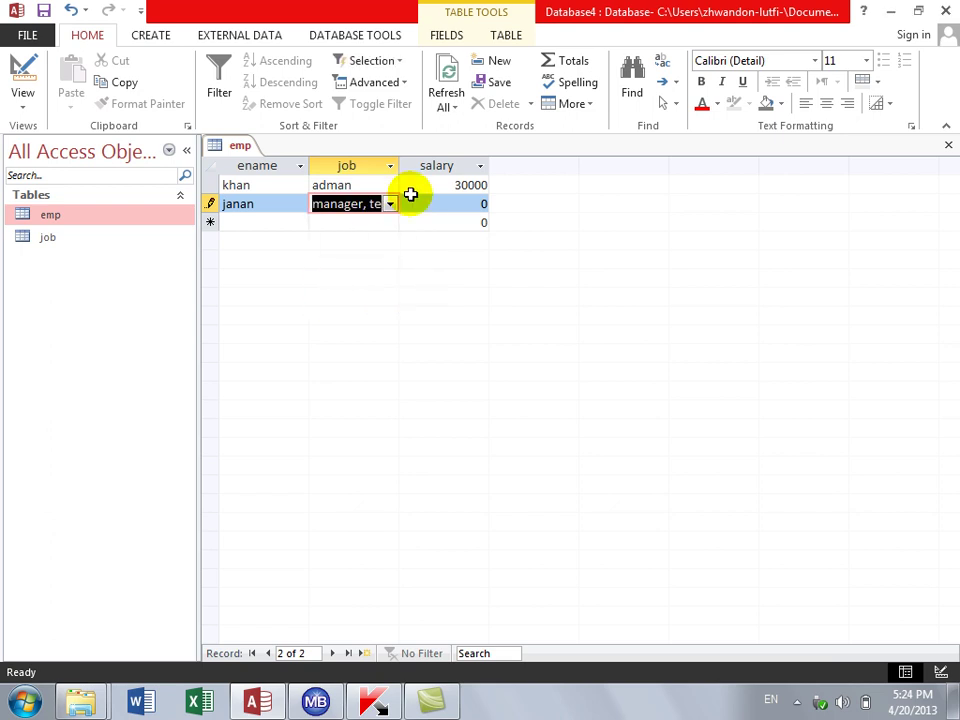
double_click(398, 163)
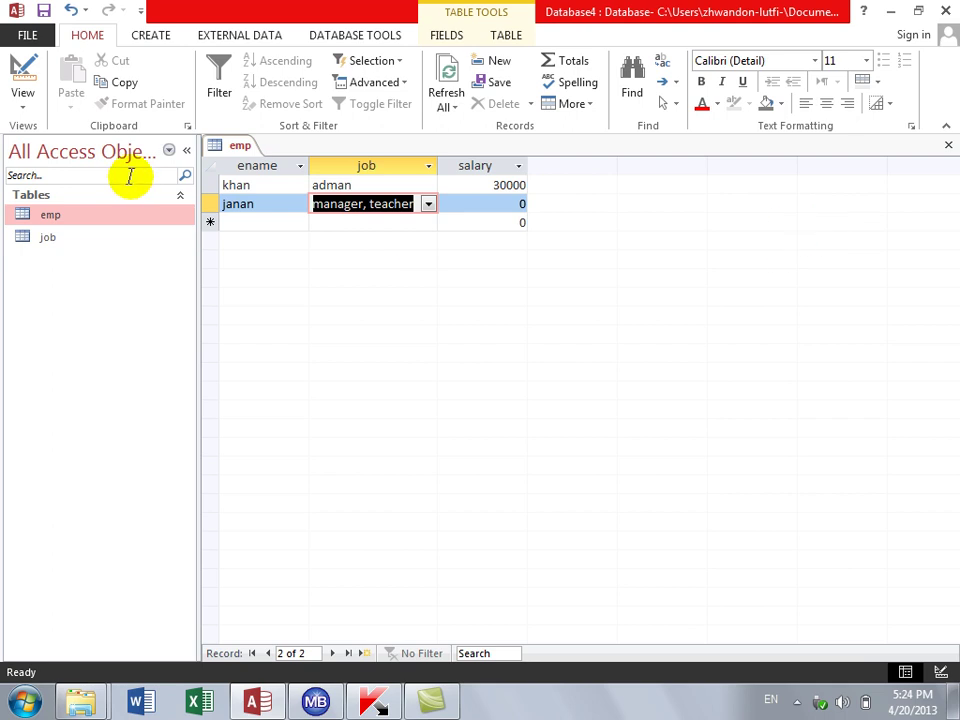
- In Design view, try deleting emp's job field; Access refuses because of a relationship
click(16, 66)
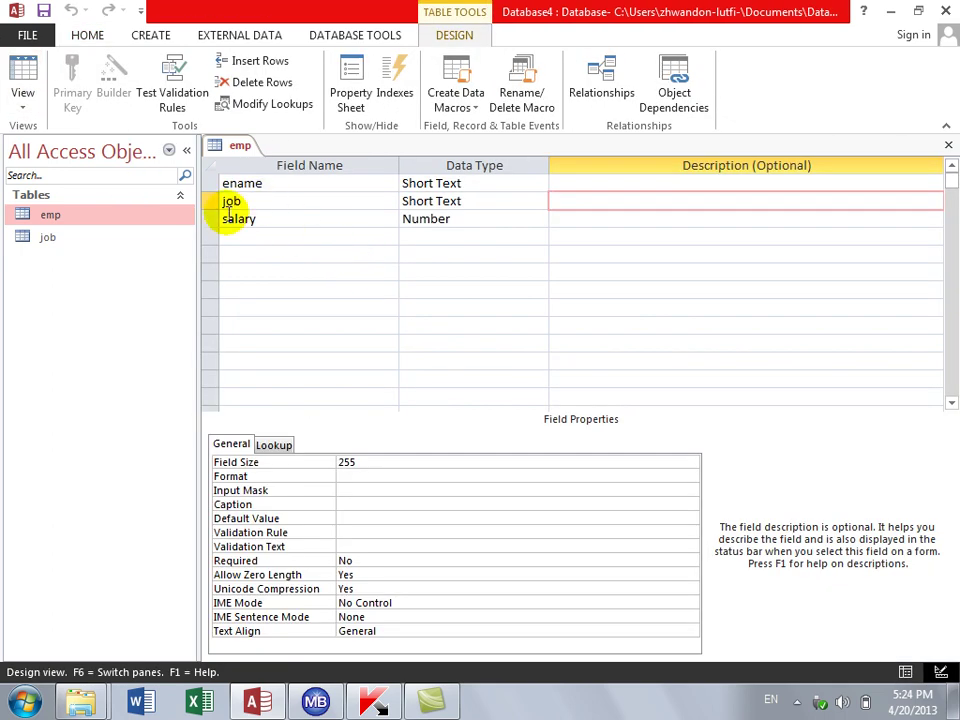
click(211, 199)
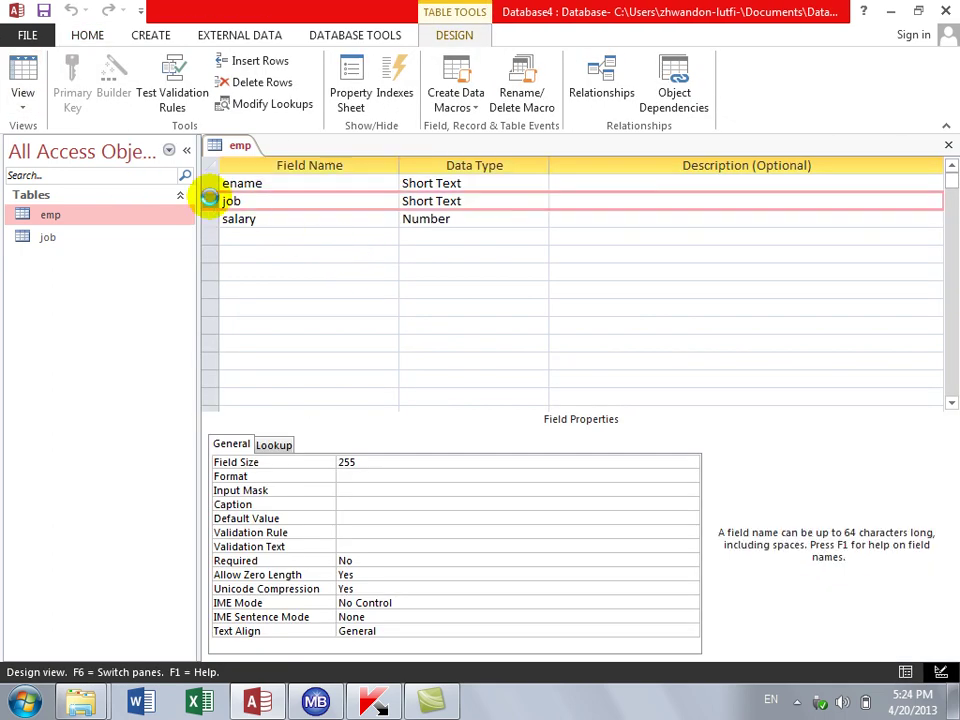
key(Delete)
key(Return)
- Retry deleting the job field, dismiss the refusal, and close emp with its layout saved
click(264, 268)
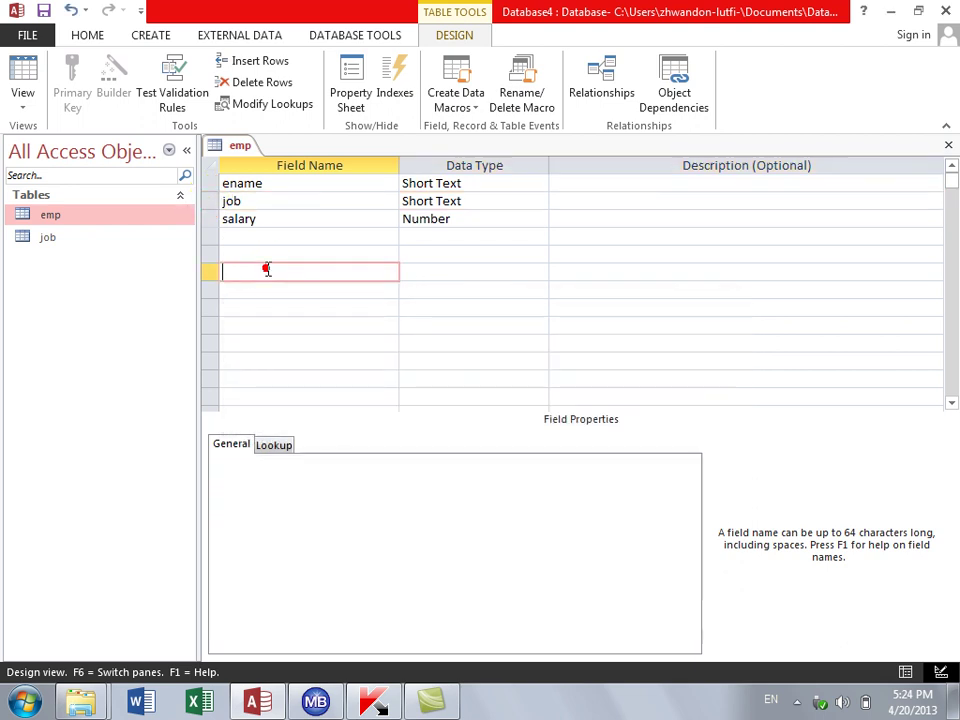
click(209, 201)
key(Delete)
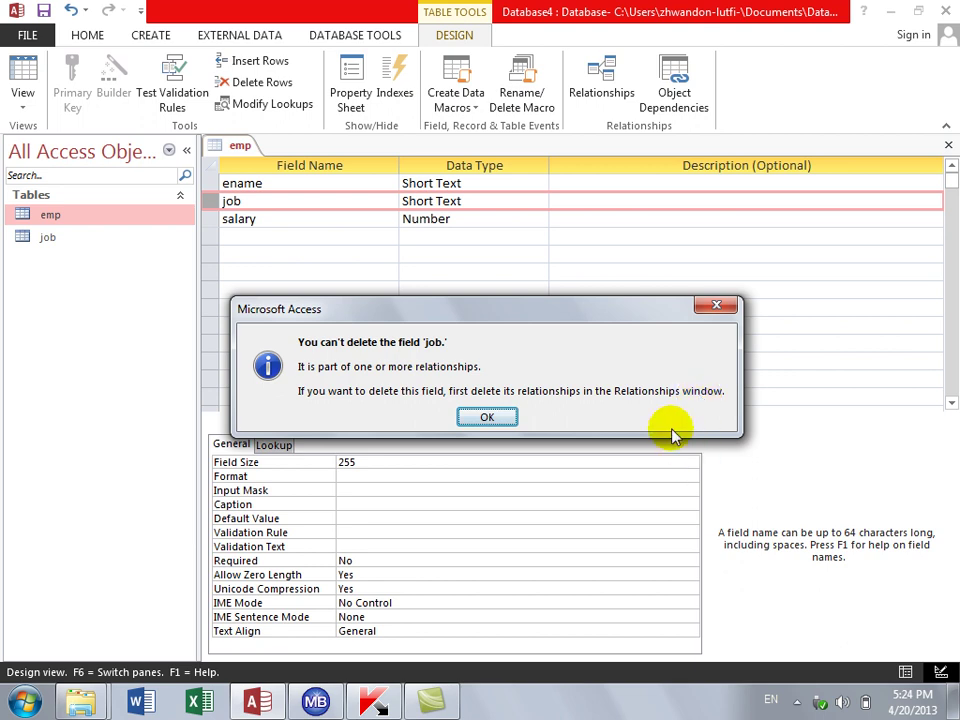
click(494, 420)
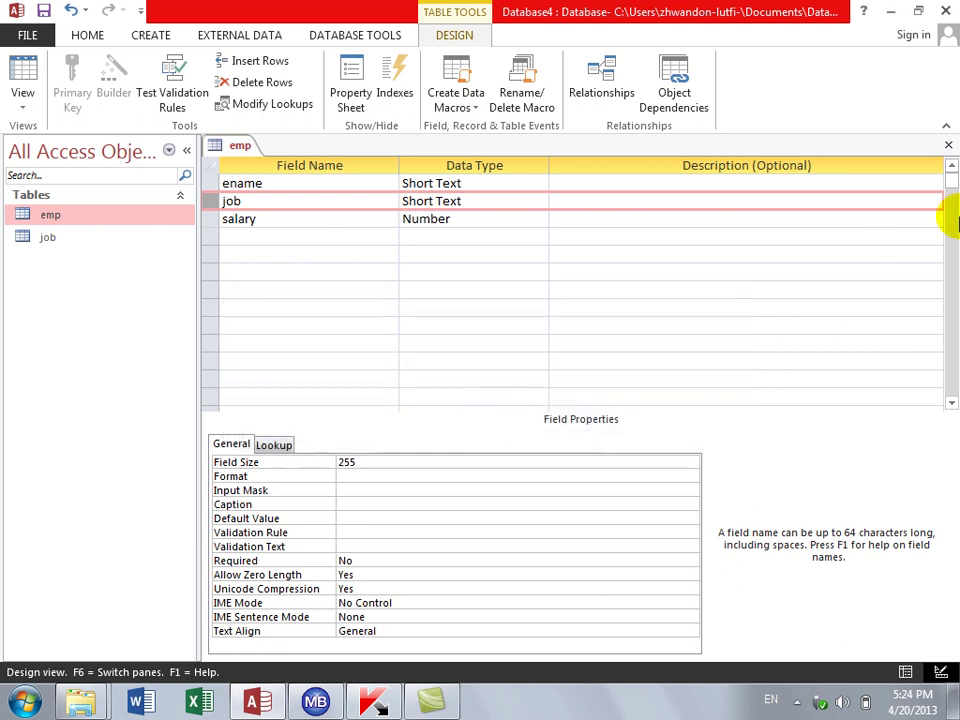
click(946, 149)
click(410, 403)
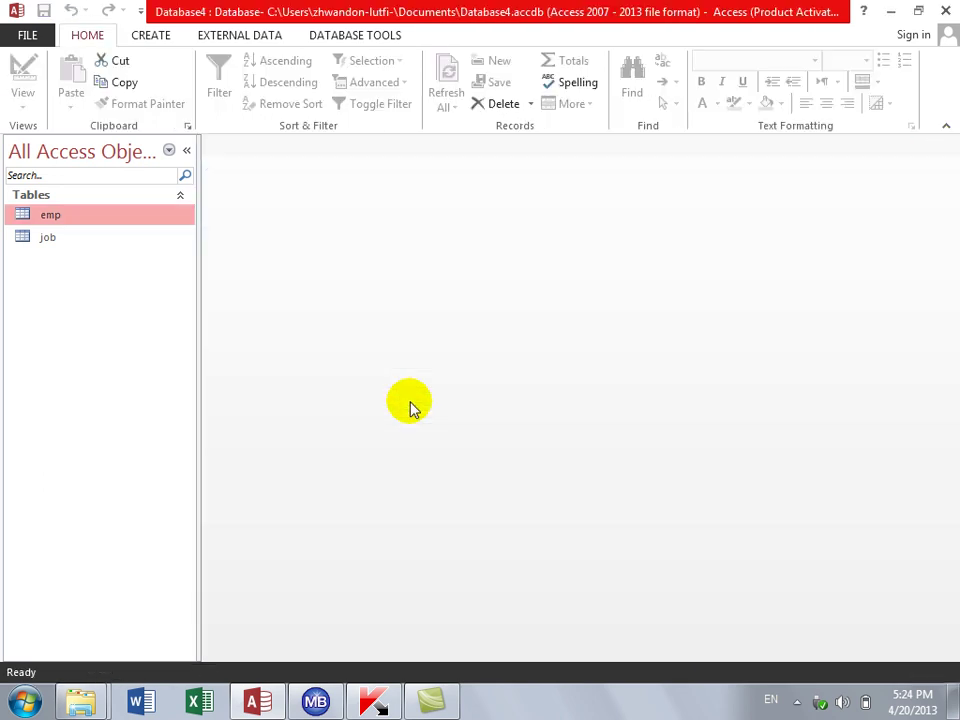
- Start a new table design with ename and job as Short Text fields
click(147, 36)
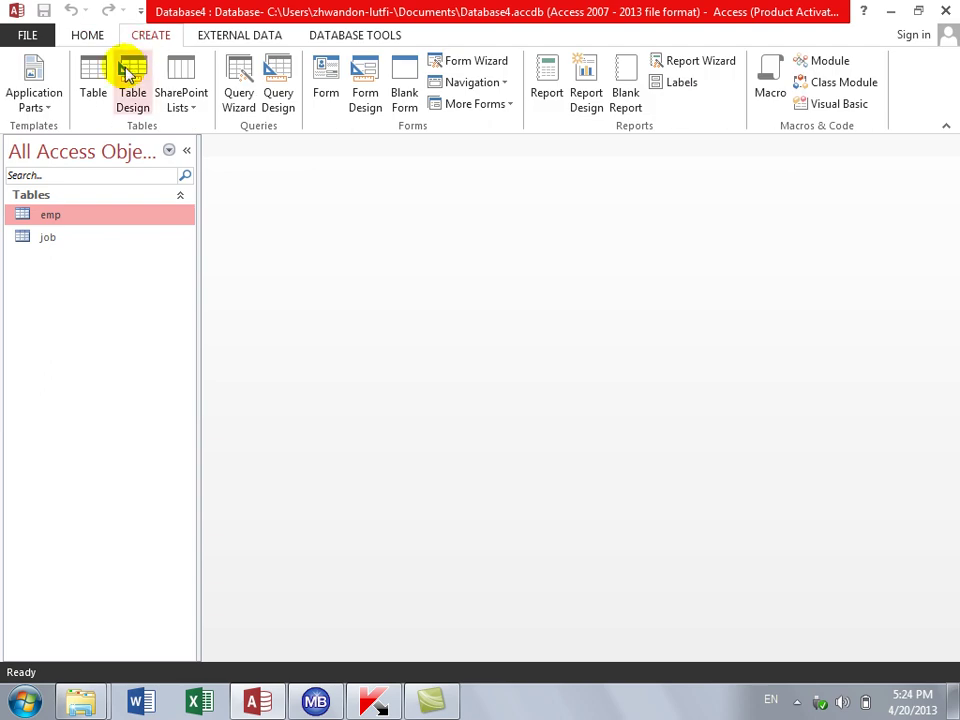
click(133, 85)
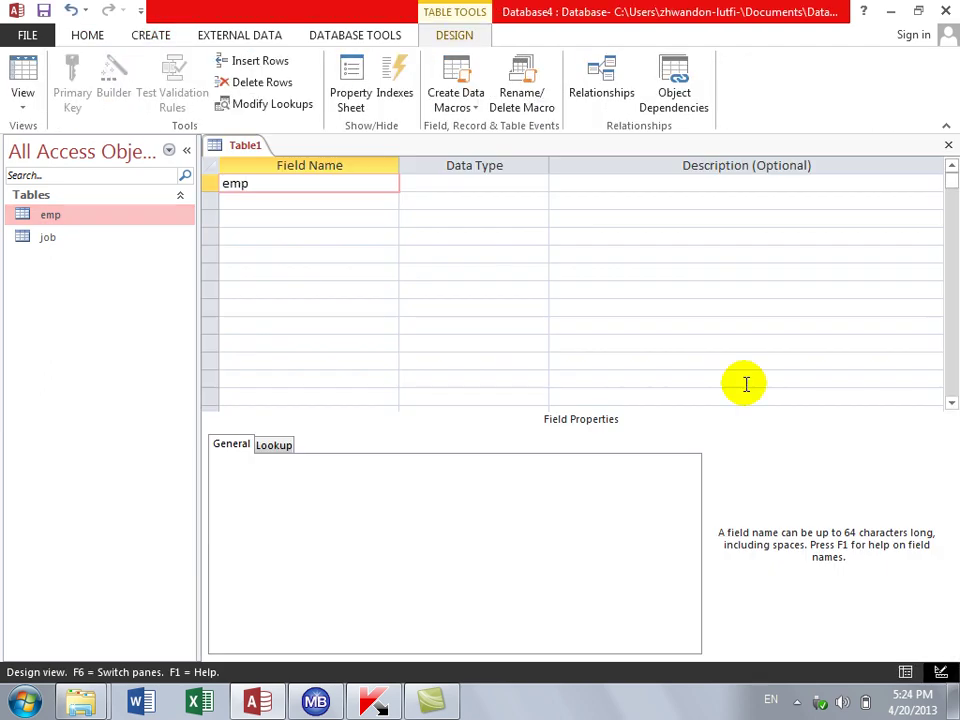
text(ename)
key(Tab)
key(Tab)
key(Tab)
text(job)
key(Tab)
key(Up)
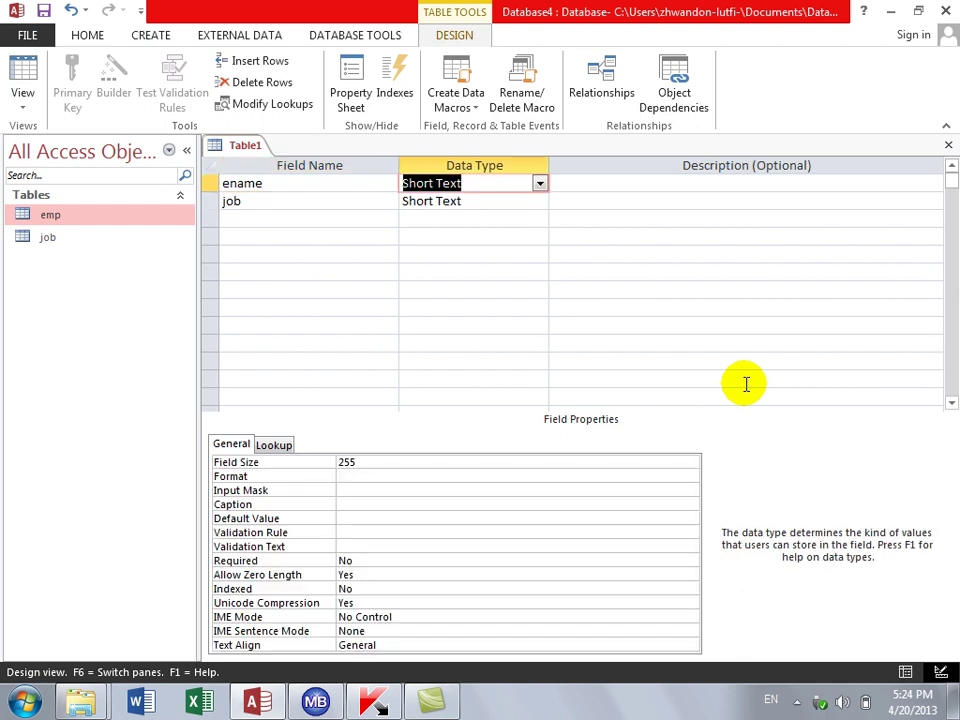
key(Tab)
key(Tab)
key(Tab)
key(Tab)
key(Tab)
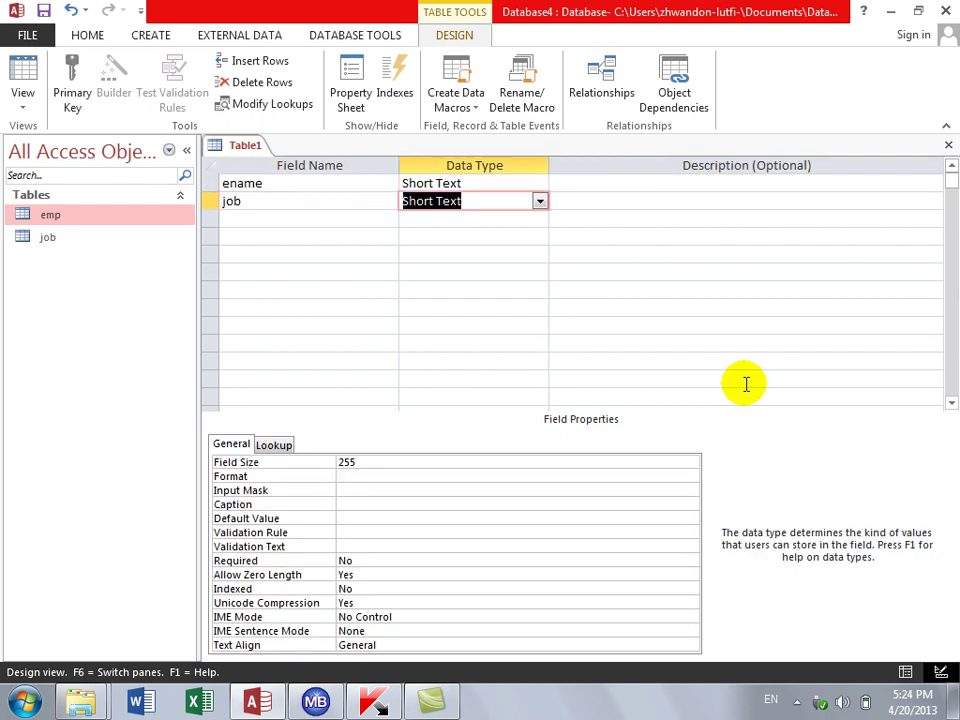
- Add salary and comm as Number fields, then bring up the job row's options
text(sala)
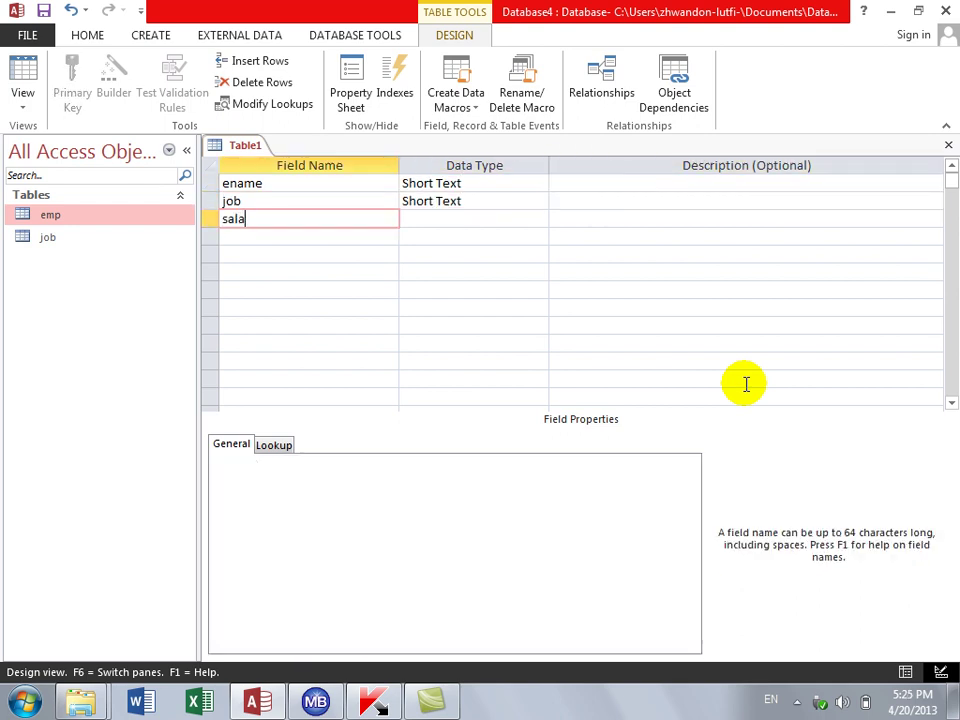
key(Tab)
text(n)
key(Tab)
key(Tab)
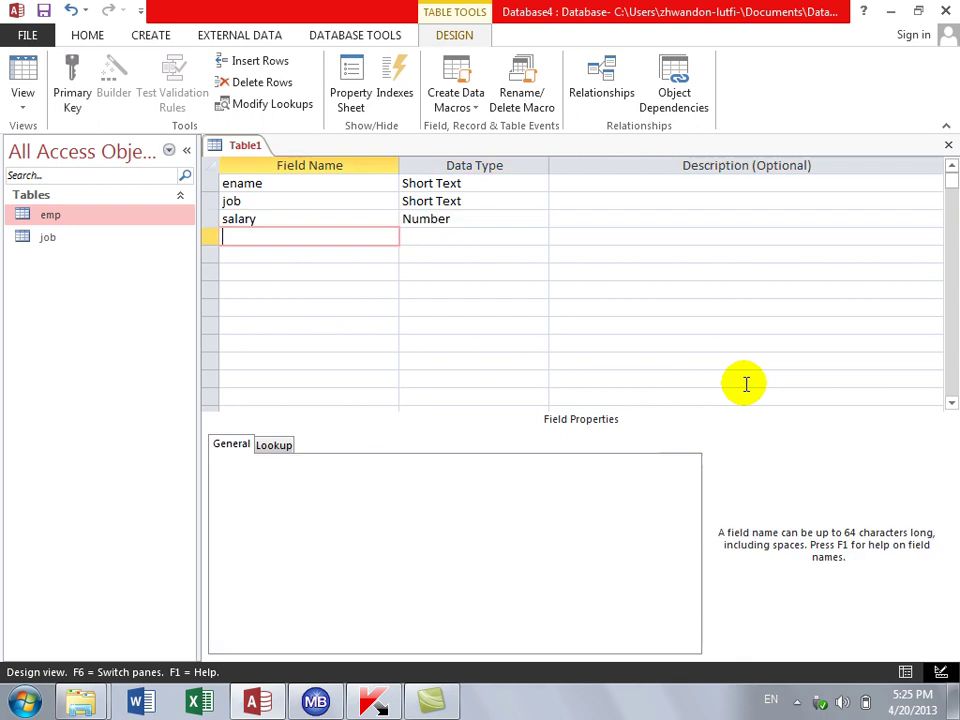
text(comm)
key(Tab)
text(n)
key(Tab)
key(Tab)
key(Up)
key(Up)
key(Up)
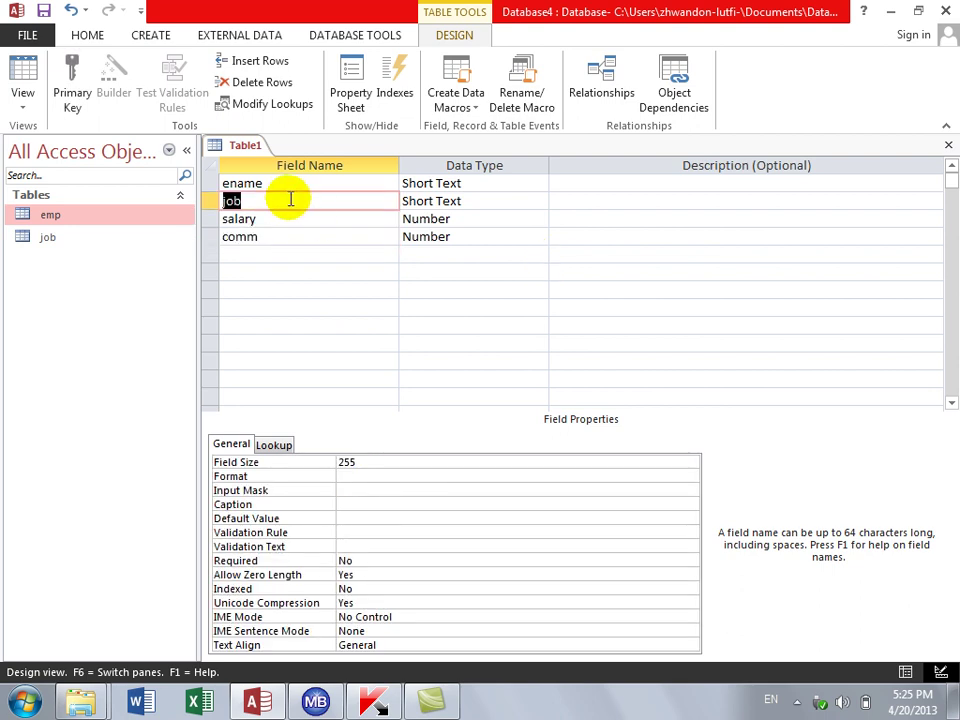
right_click(212, 201)
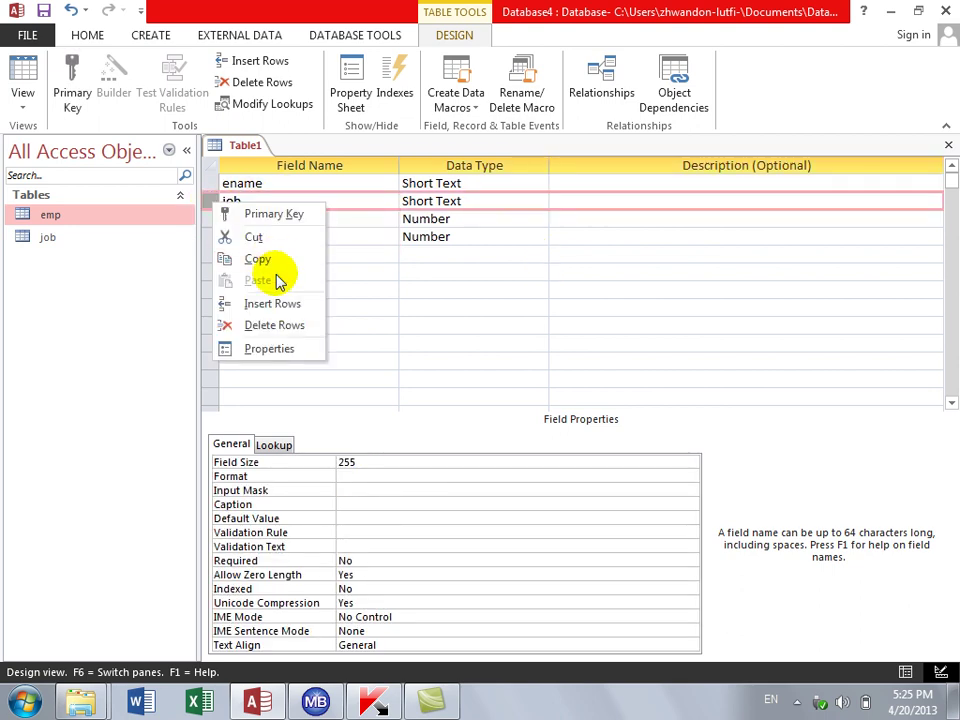
- Delete the job field and insert a new job row above salary with a Lookup Wizard data type
click(280, 327)
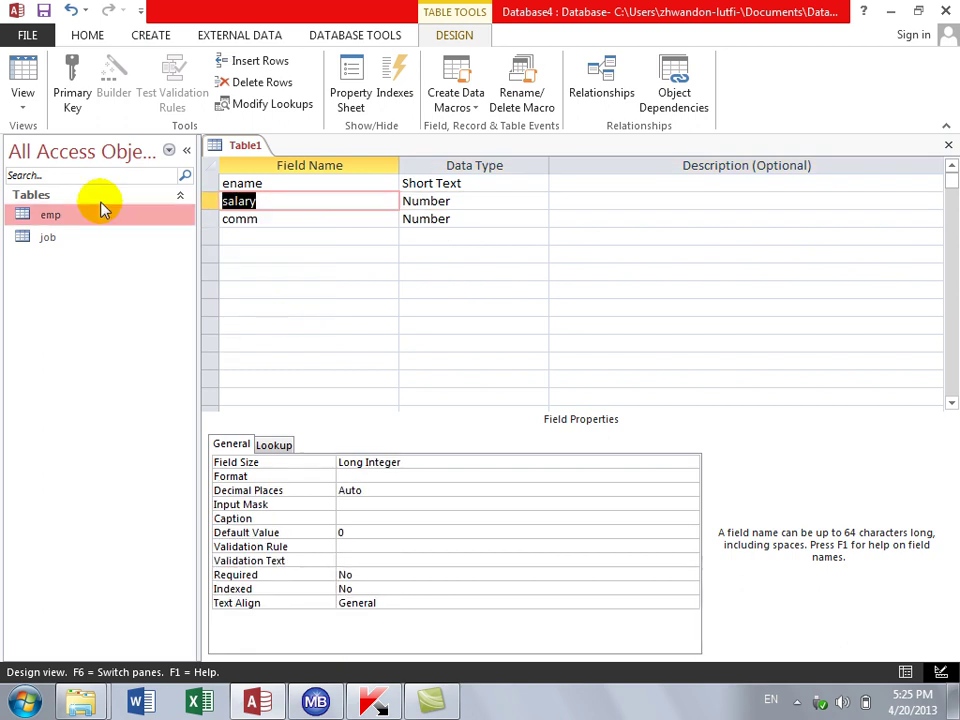
click(213, 202)
right_click(213, 202)
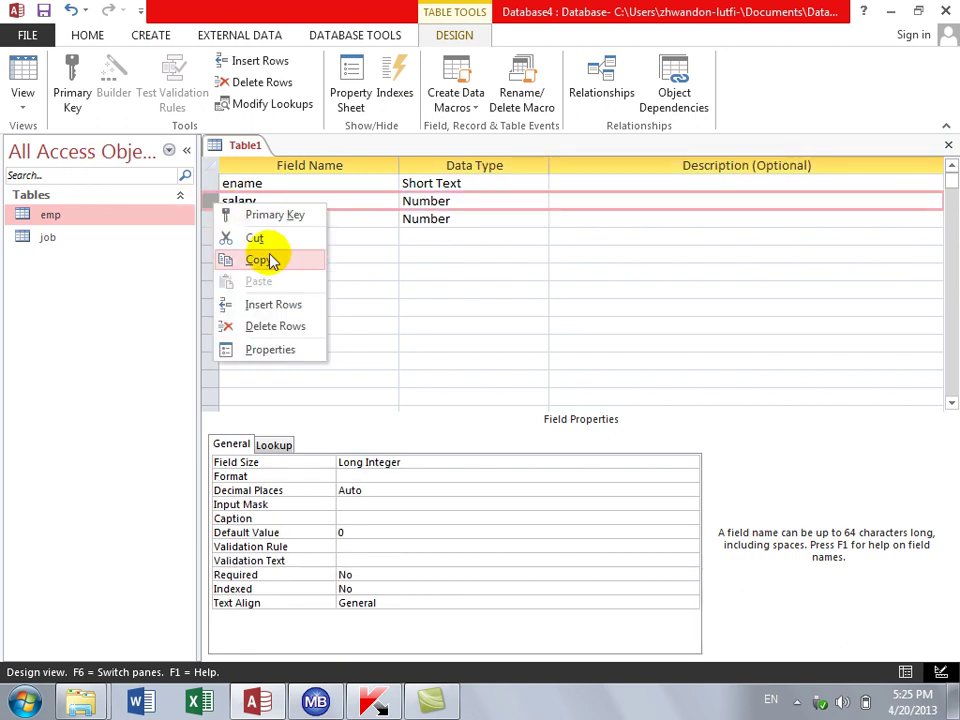
click(296, 305)
click(304, 200)
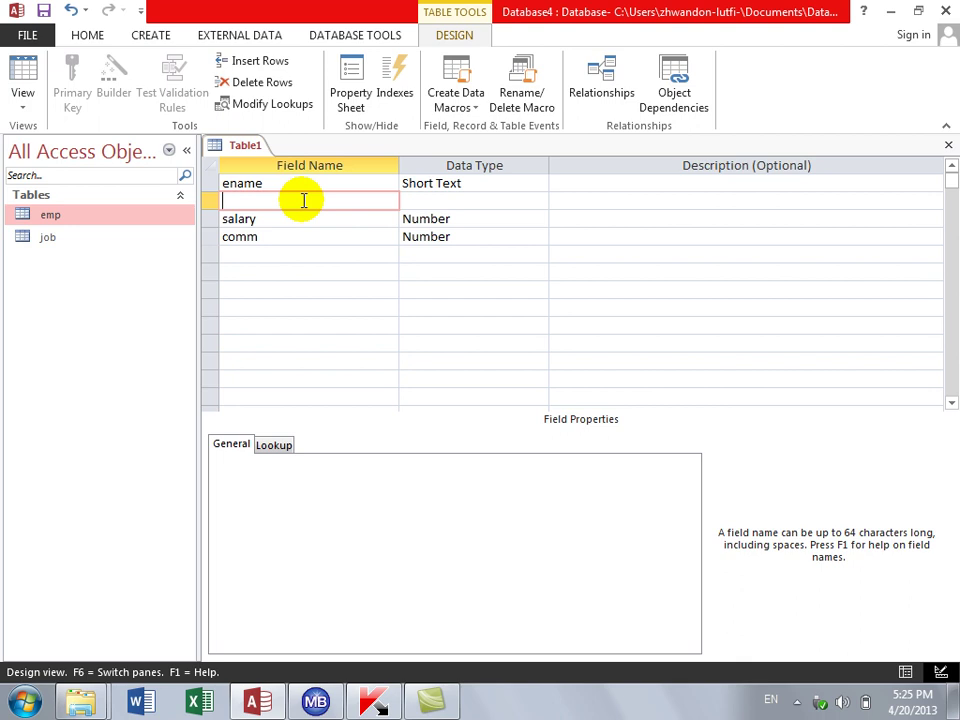
text(job)
key(Tab)
text(loo)
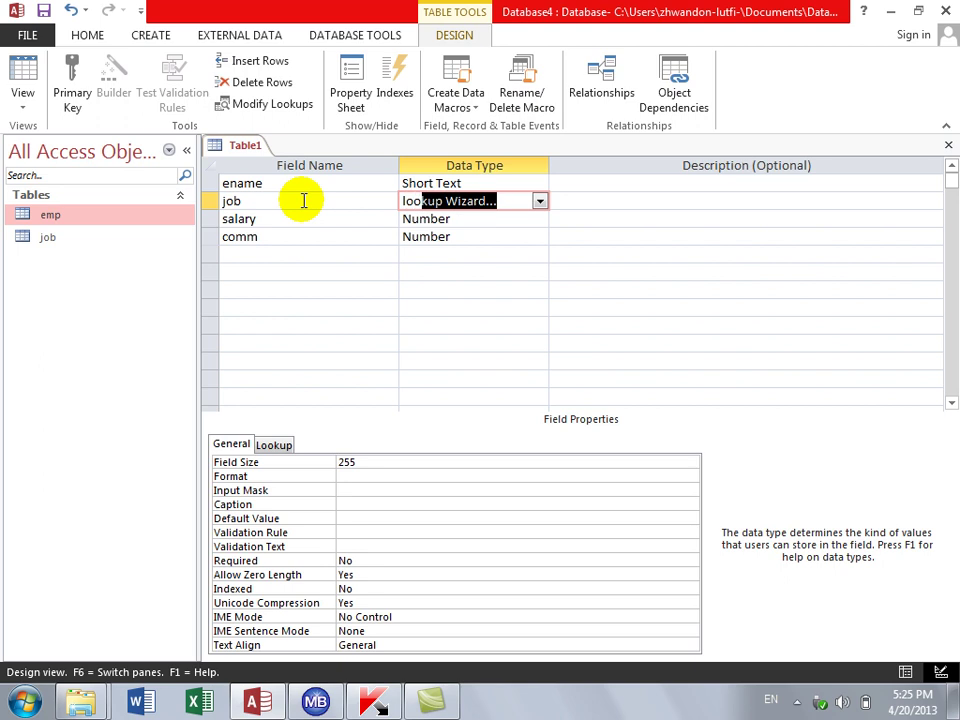
key(Return)
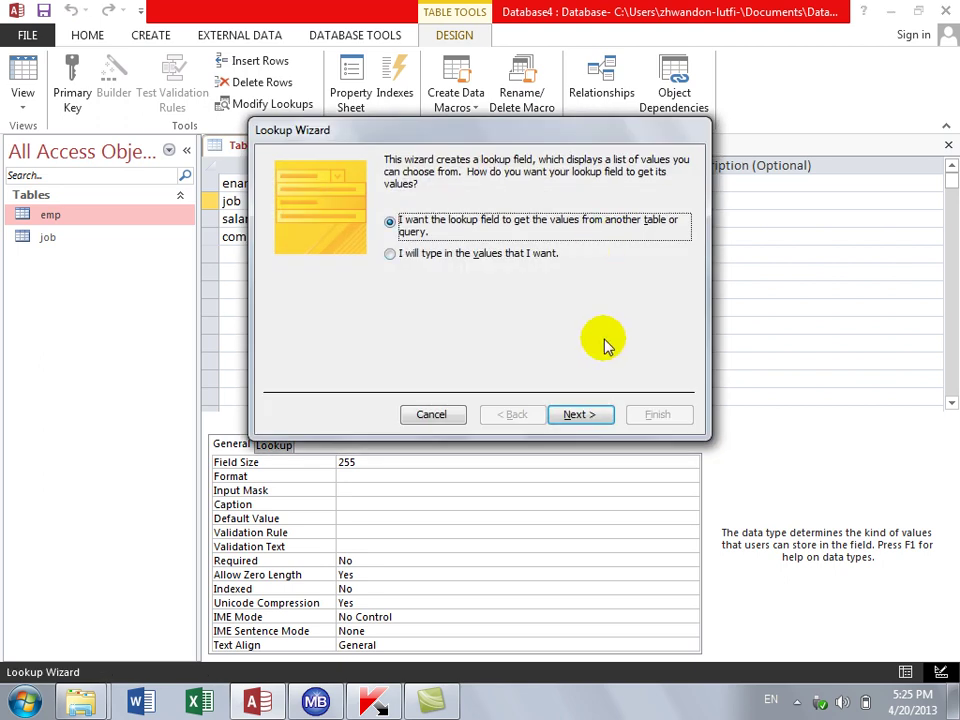
- Set the lookup to take values from the job field of the job table
click(576, 414)
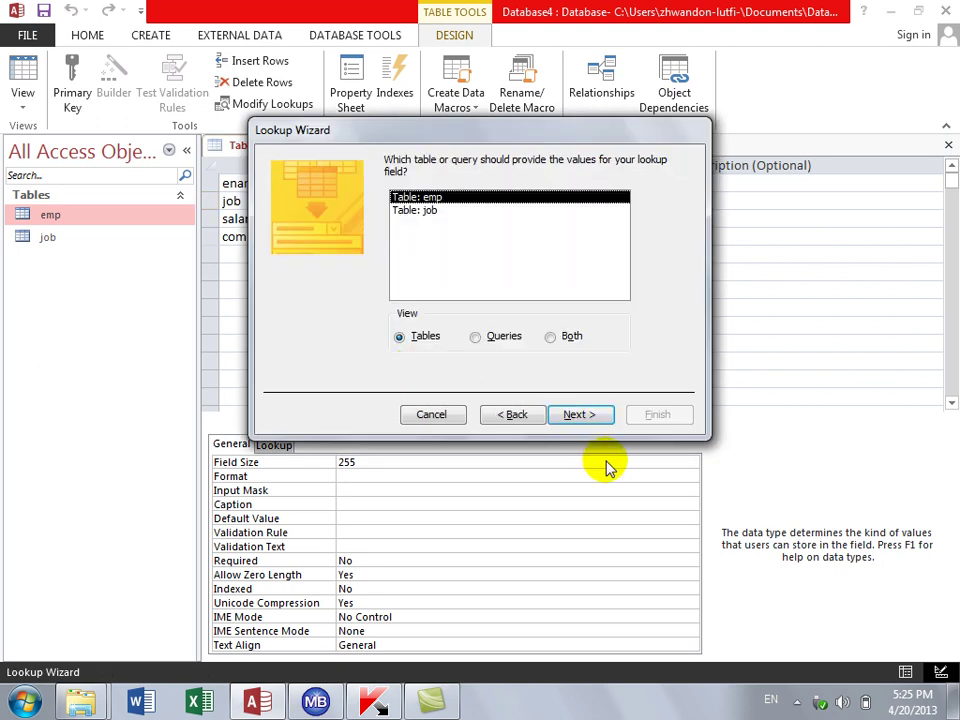
click(420, 212)
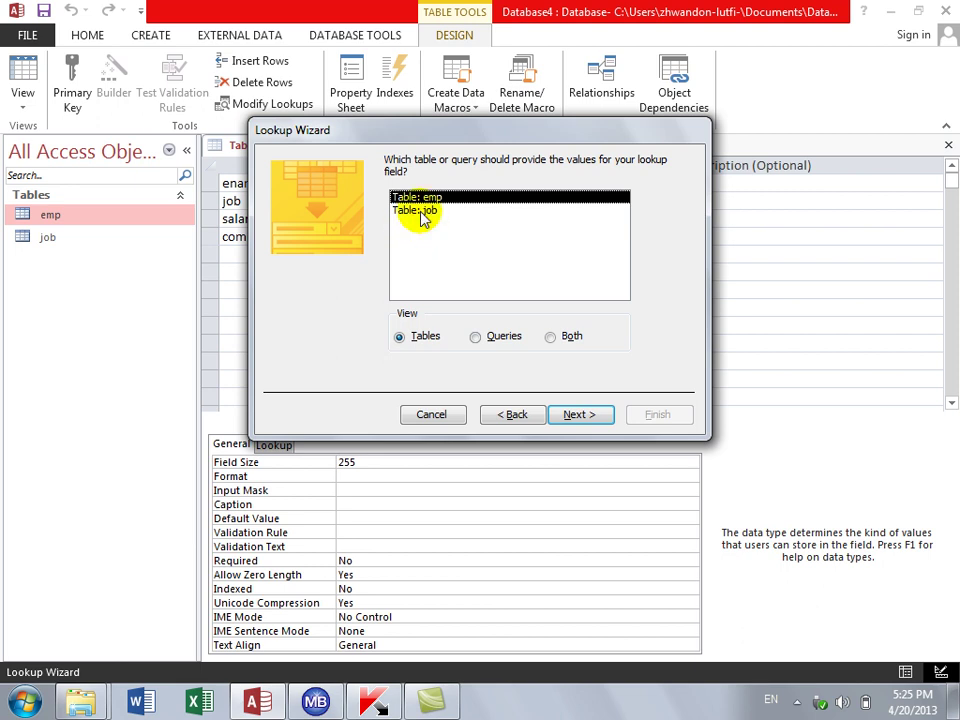
click(594, 421)
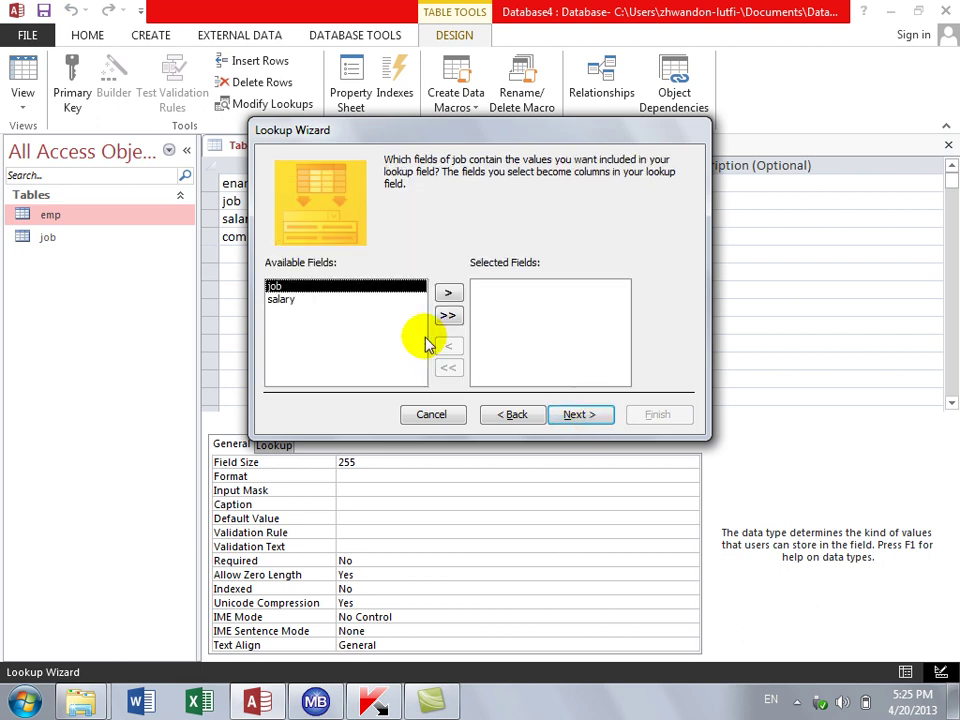
click(447, 294)
click(580, 418)
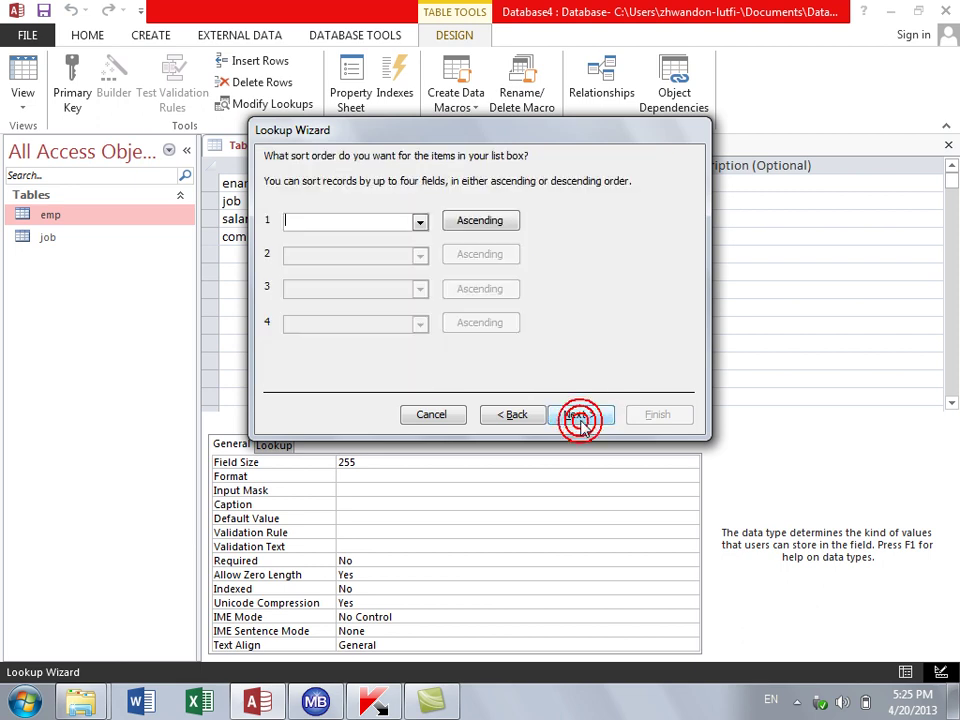
click(578, 418)
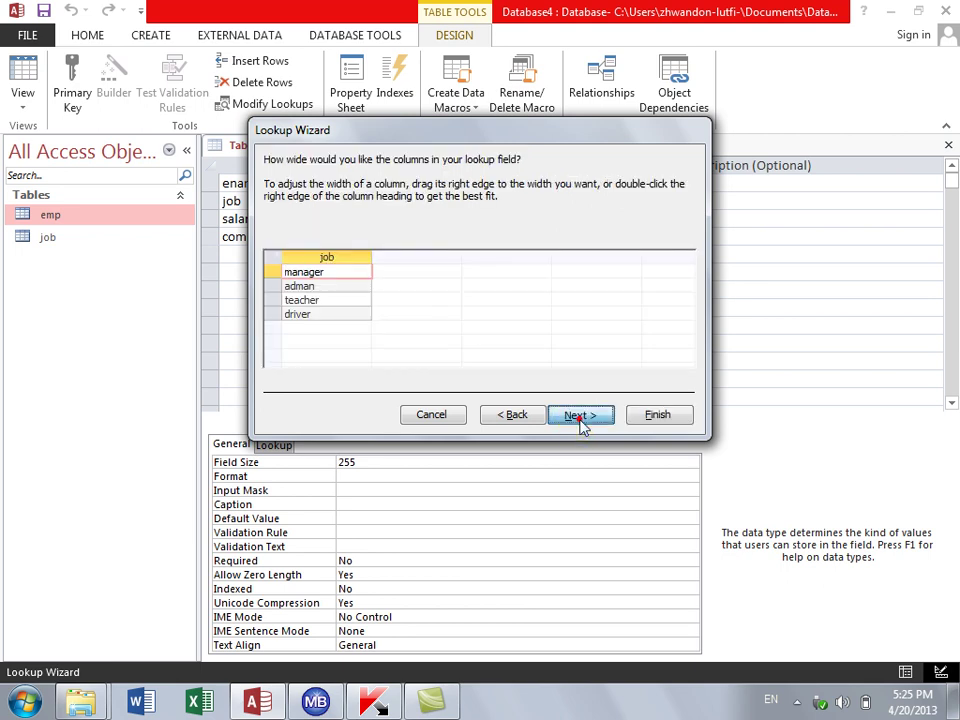
click(578, 420)
click(662, 420)
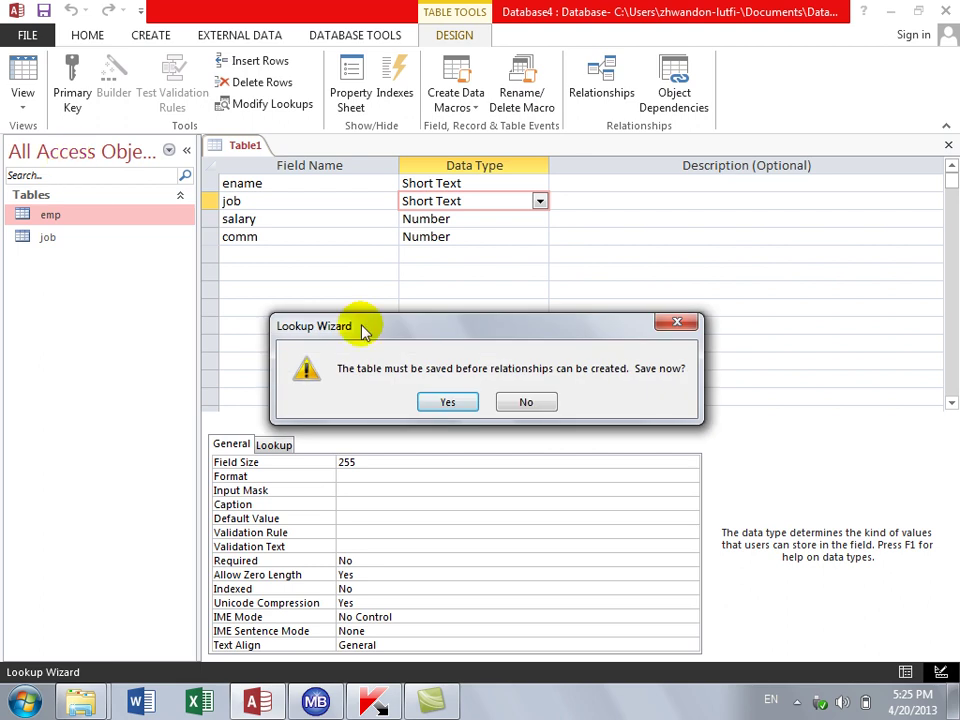
- Save the table as employee's without adding a primary key
click(448, 401)
text(employee's)
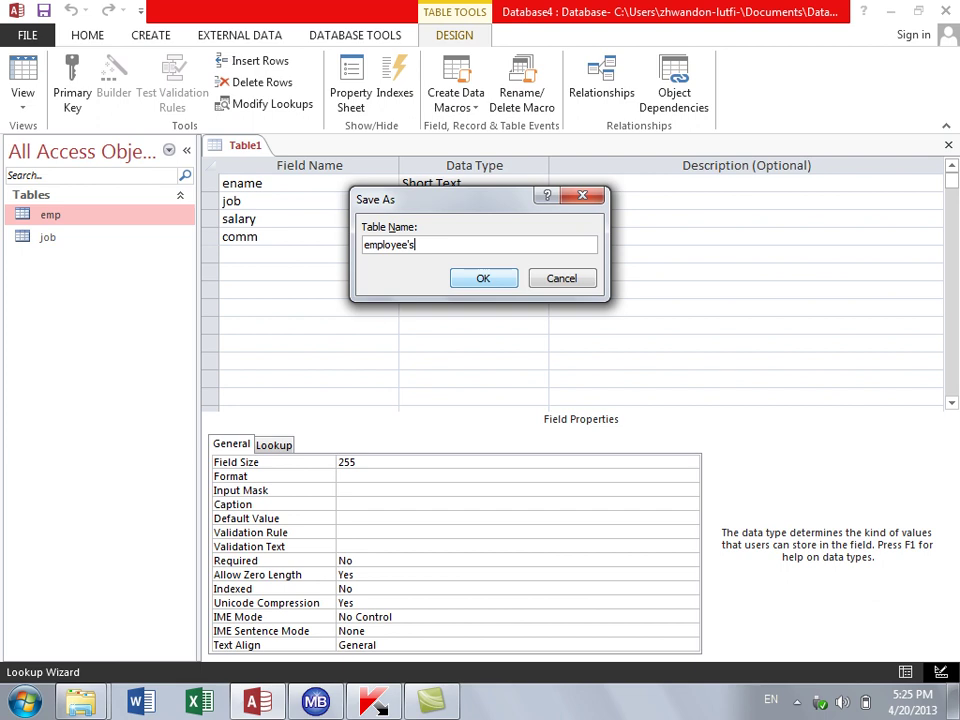
key(Return)
key(Tab)
key(Return)
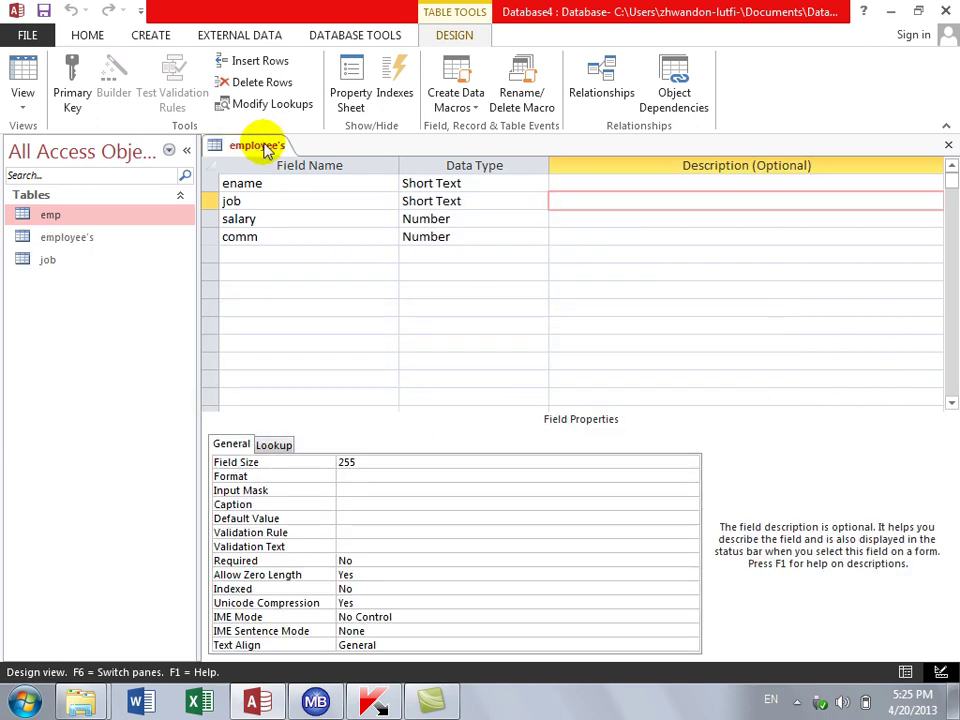
- In Datasheet view, enter an employee name with job manager from the lookup, then close the table
click(20, 80)
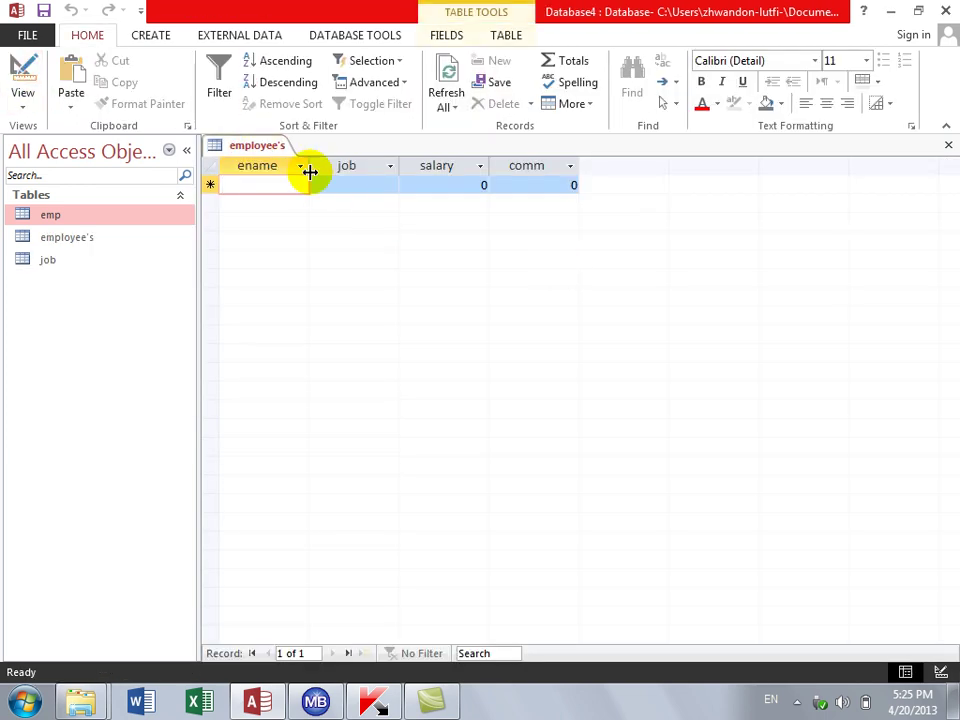
text(wali)
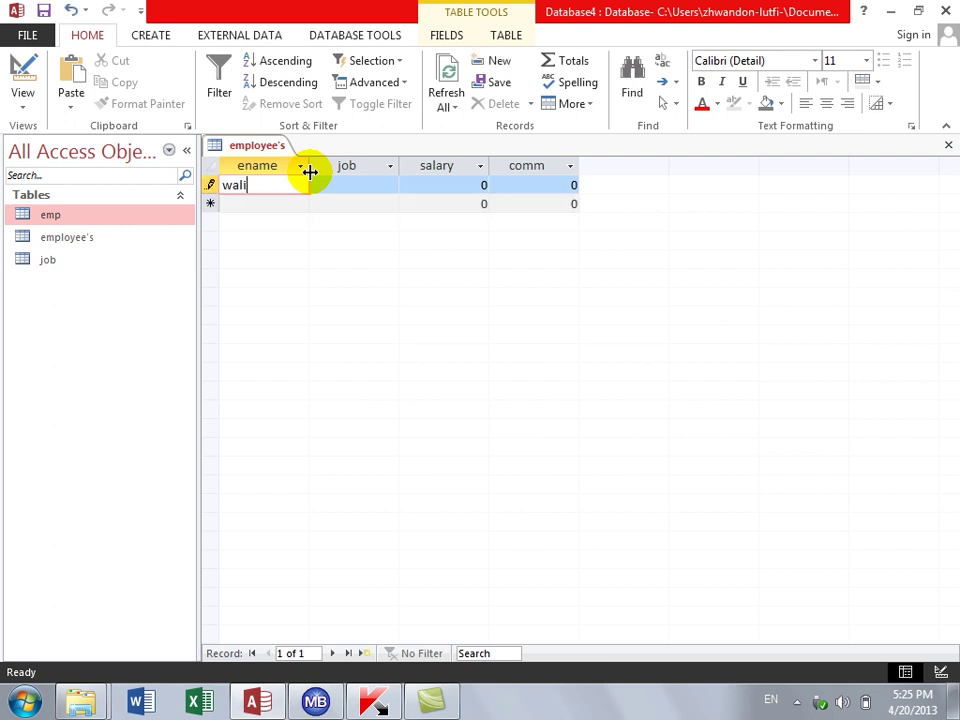
key(Tab)
click(389, 185)
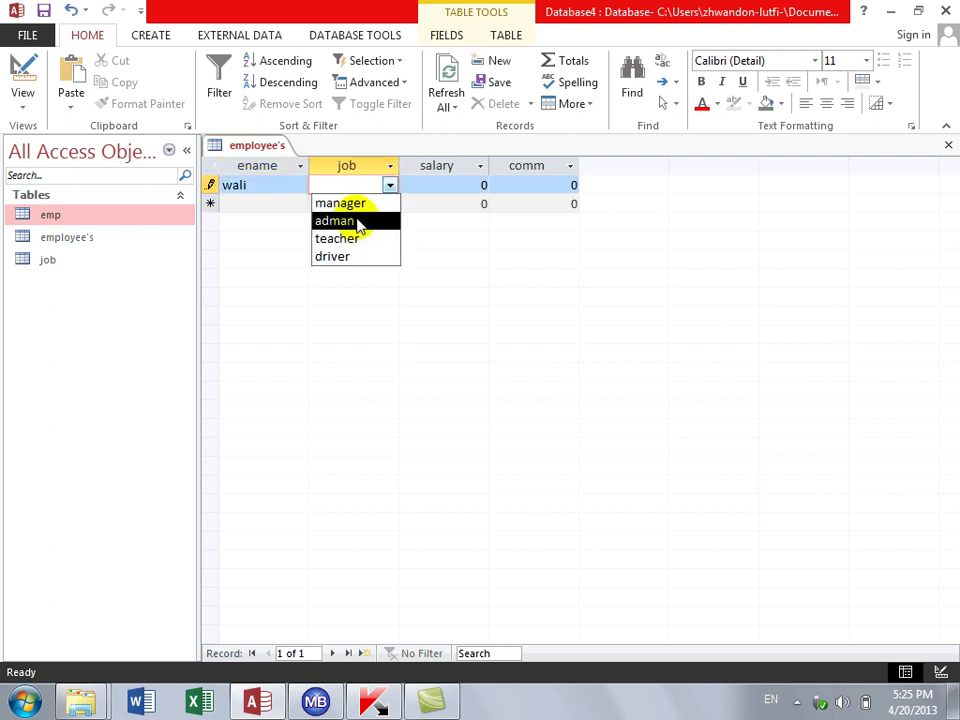
click(322, 204)
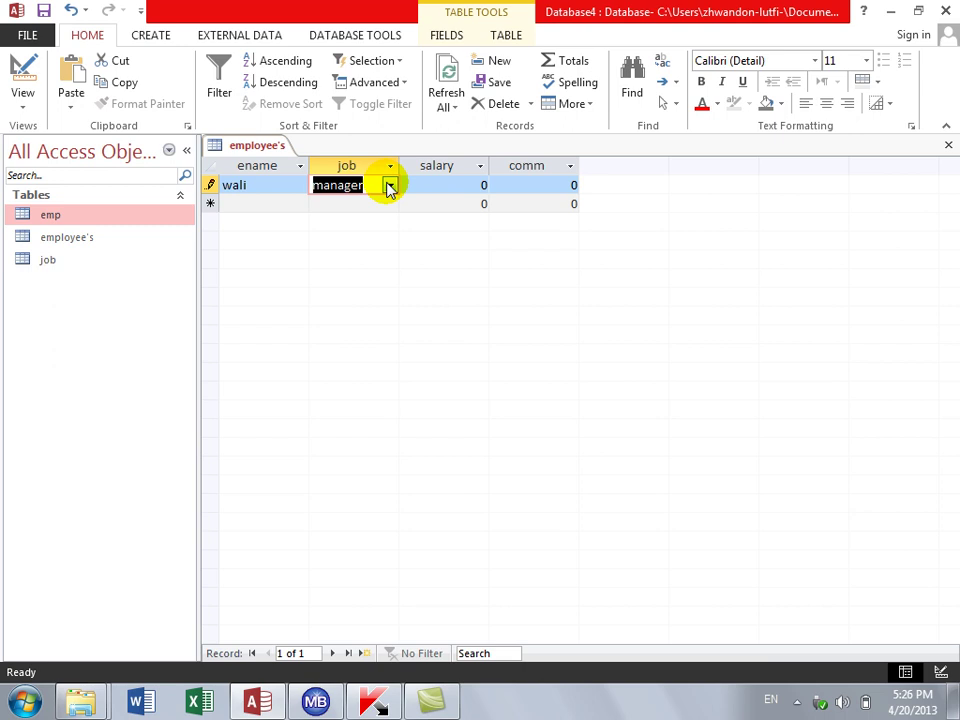
click(390, 187)
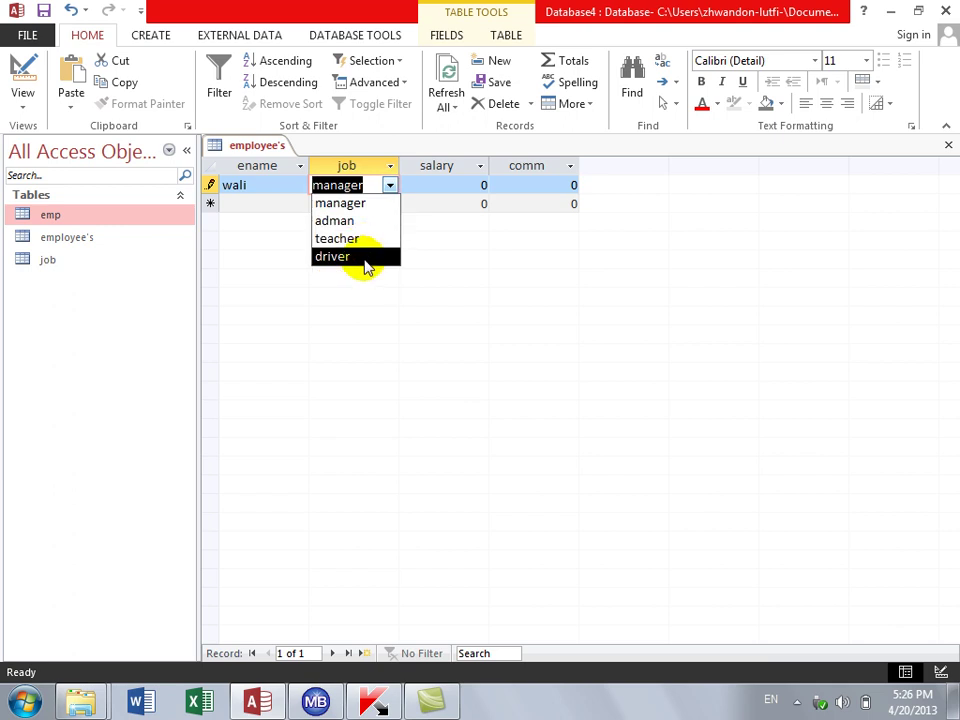
click(948, 145)
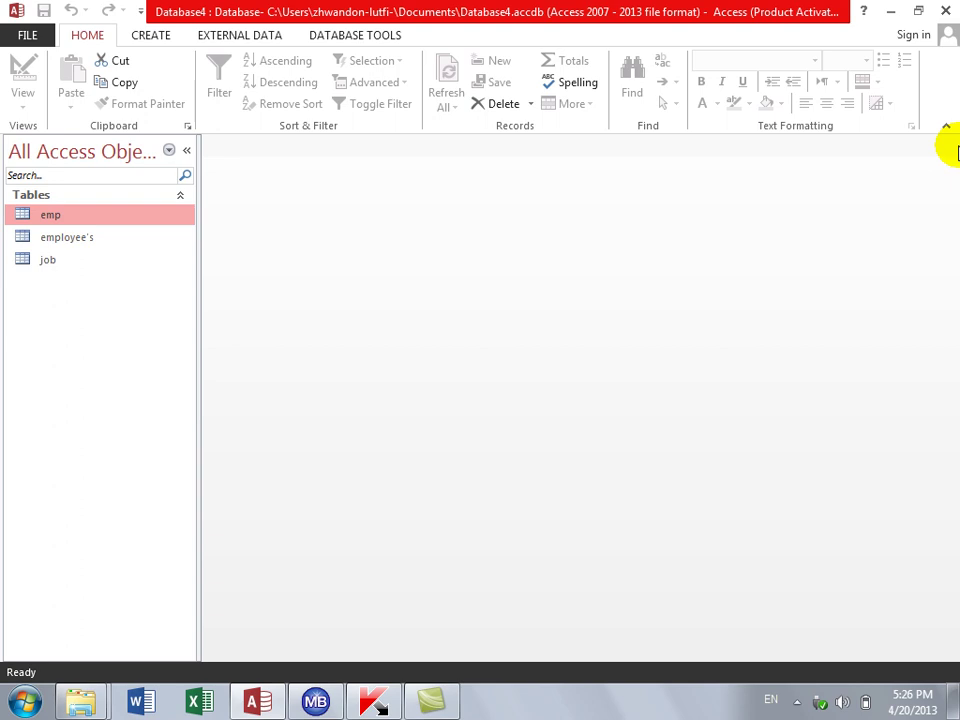
- Append job records 'it office' with salary 6000 and 'engineer' with salary 7000, then close the table
double_click(40, 262)
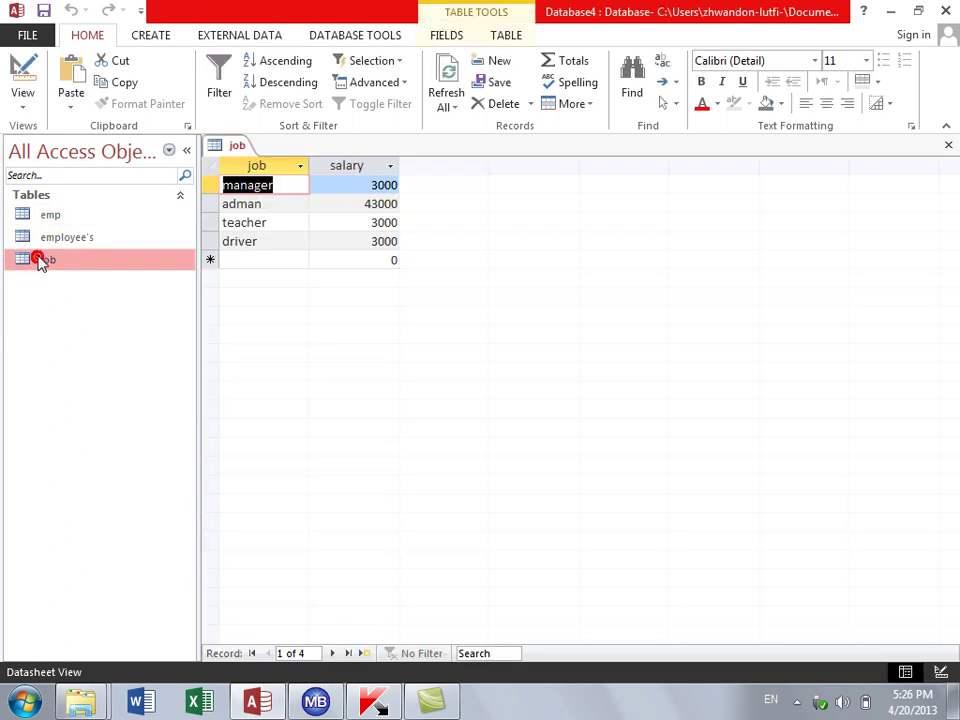
click(264, 259)
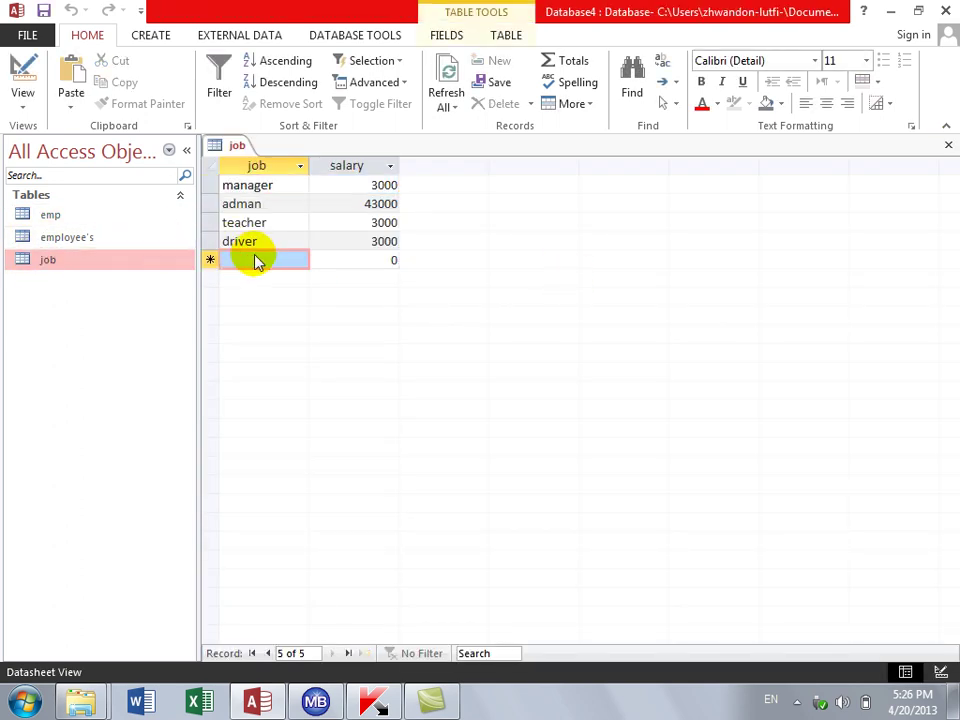
key(Tab)
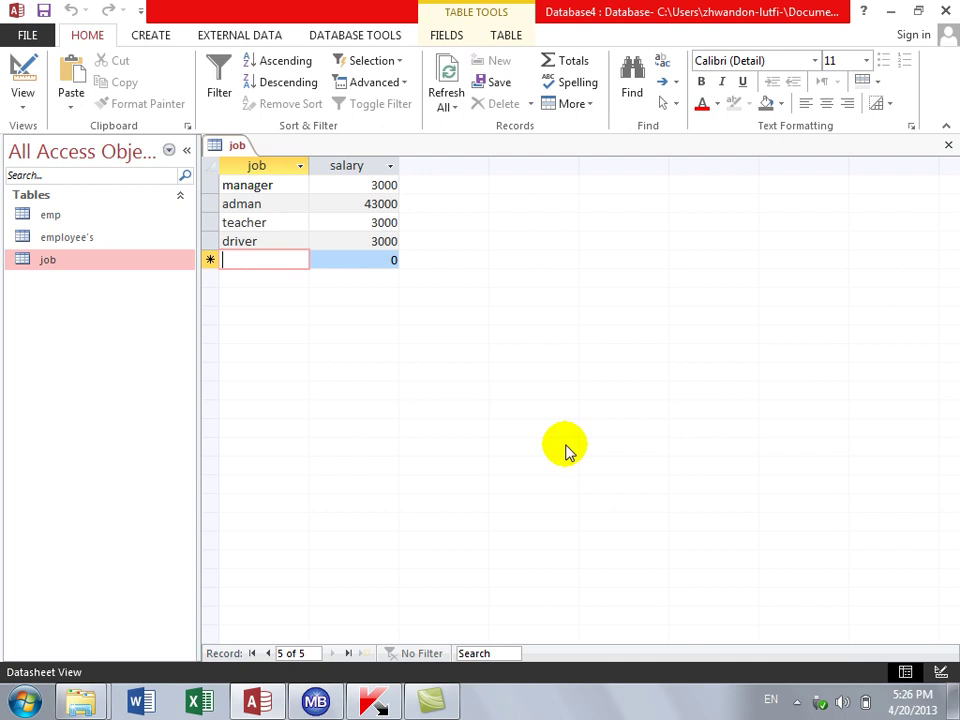
text(it office)
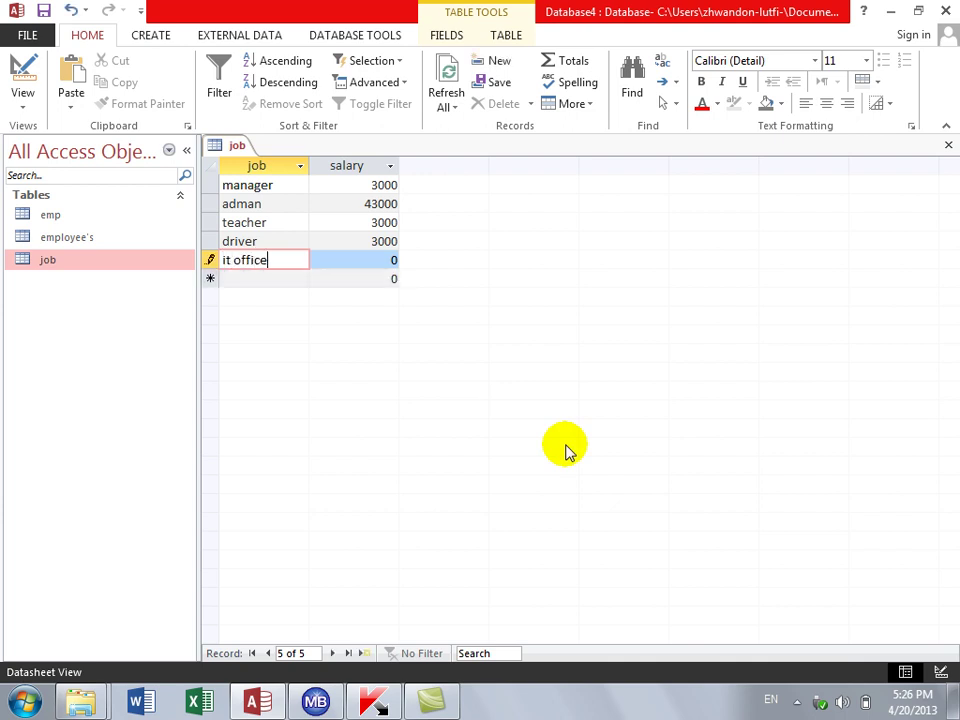
key(Tab)
text(6000)
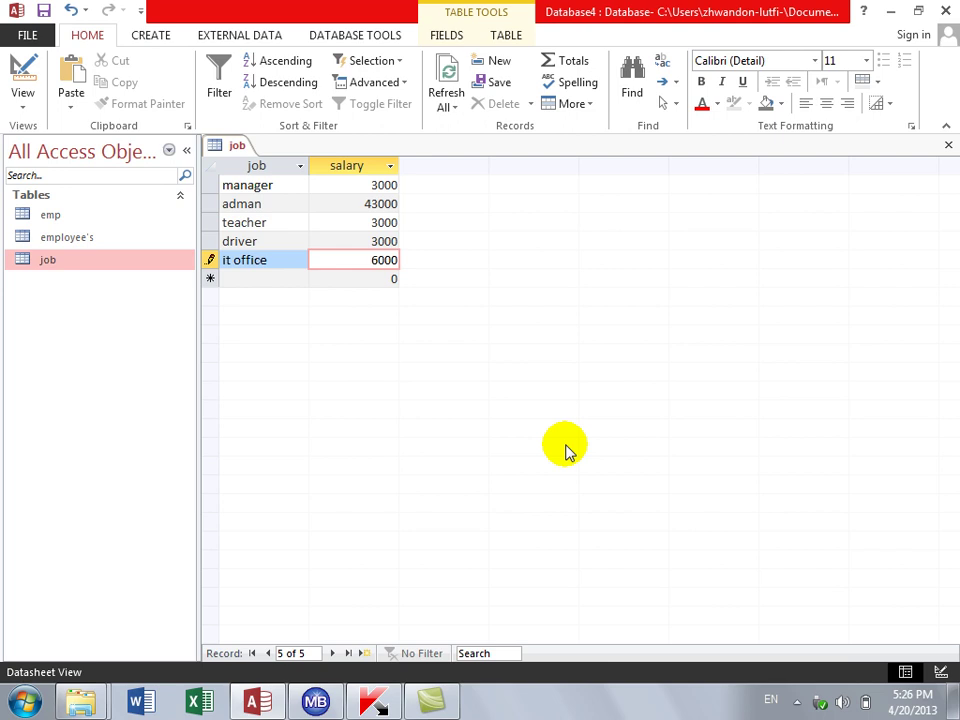
key(Tab)
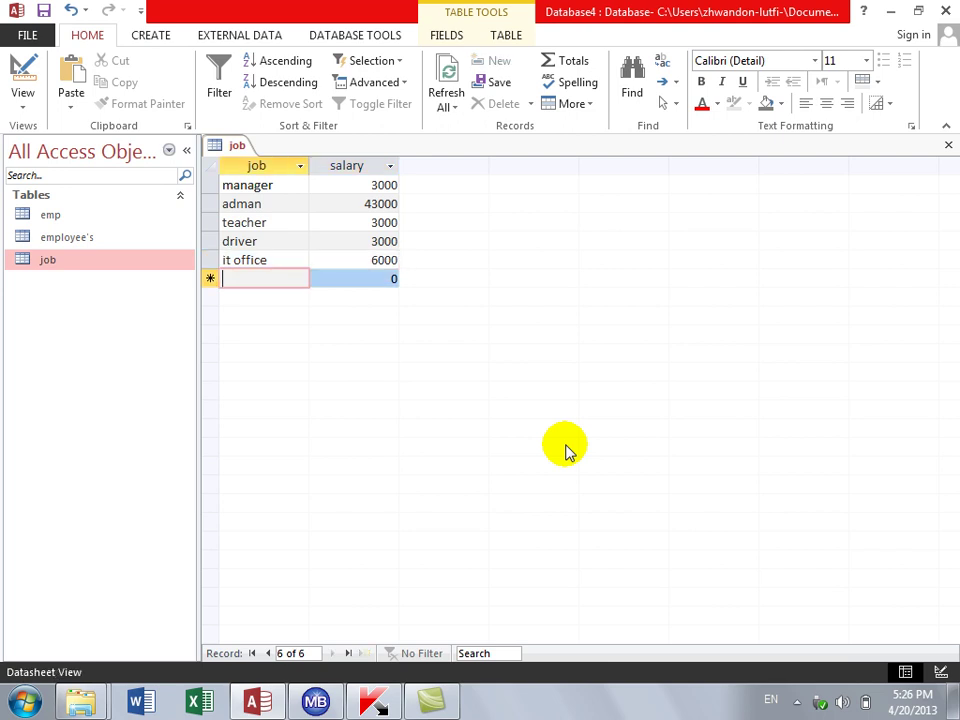
text(har)
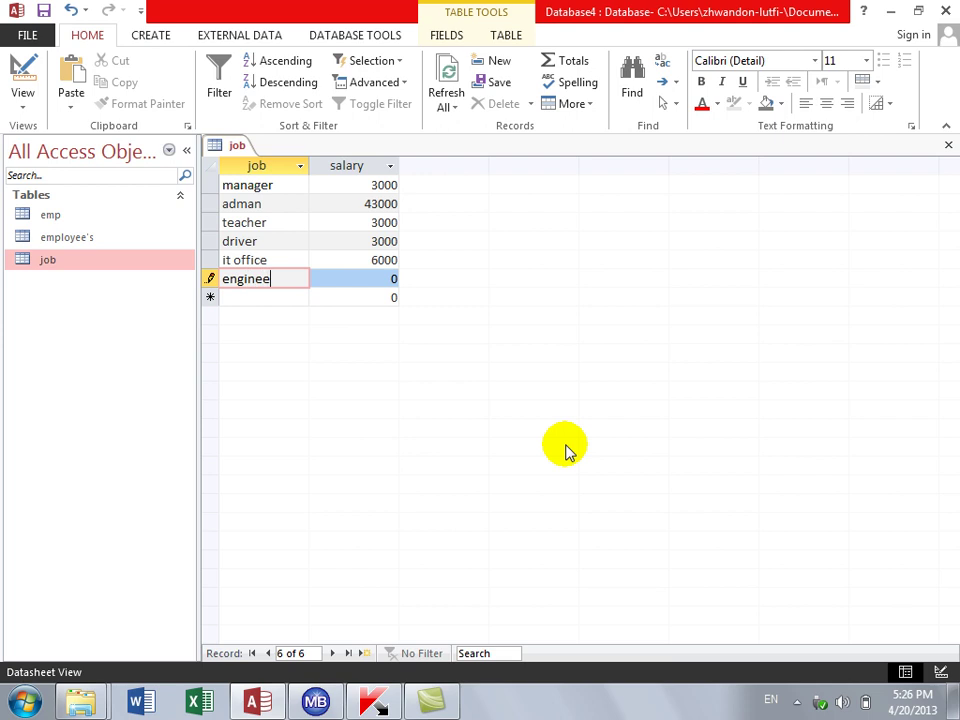
text(r)
key(Tab)
text(7000)
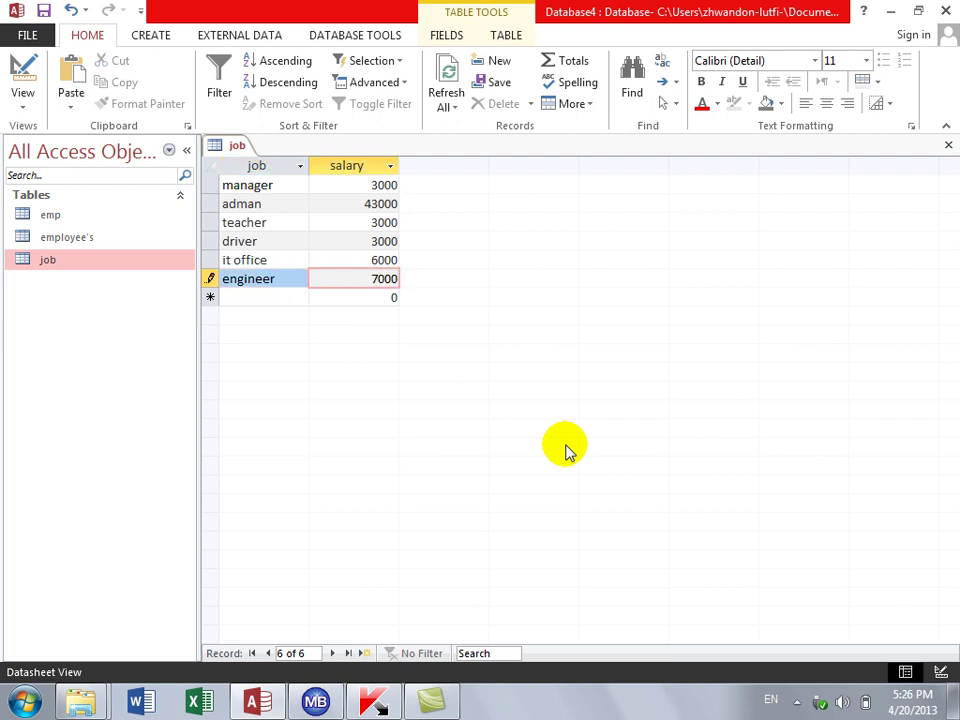
key(ctrl+Home)
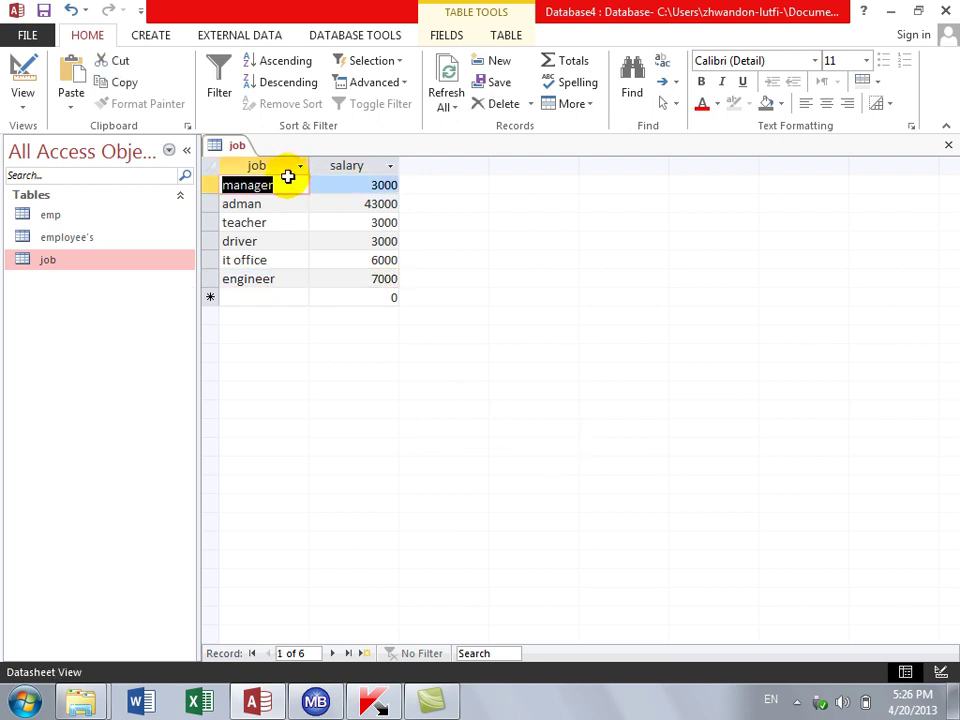
click(949, 145)
- In employee's, switch the record's job to it office, then to engineer, and close the table
double_click(44, 240)
click(392, 186)
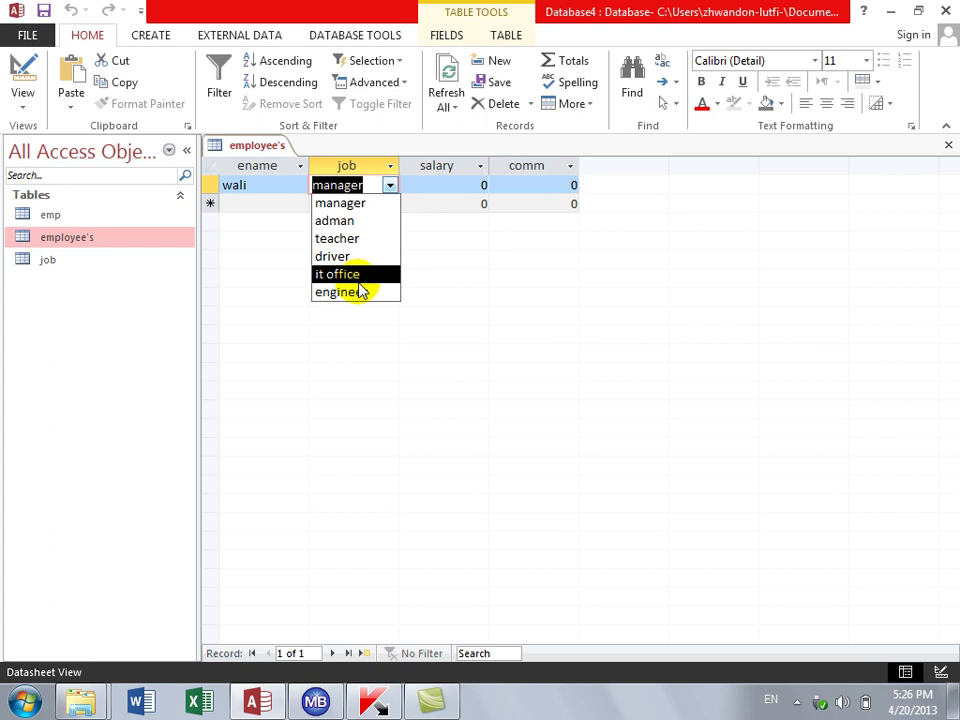
click(358, 282)
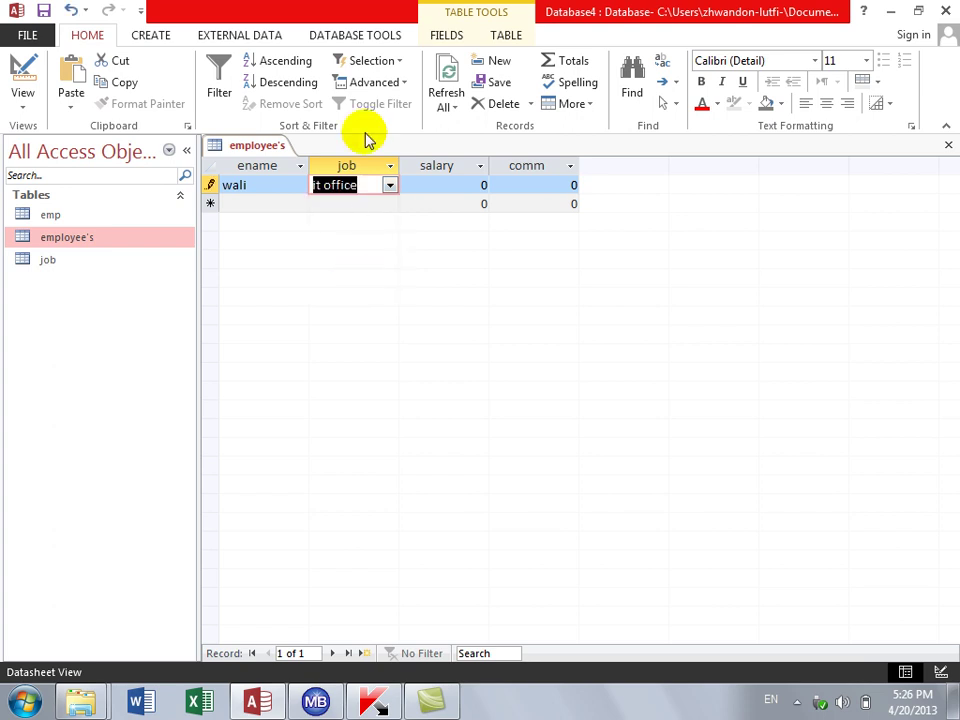
click(392, 185)
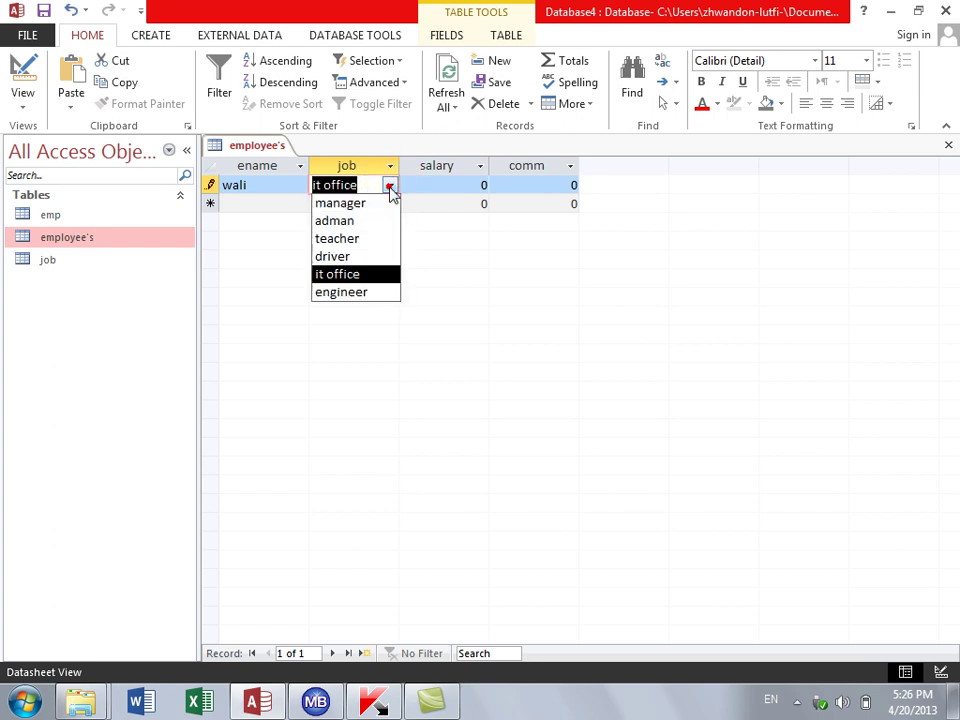
click(354, 293)
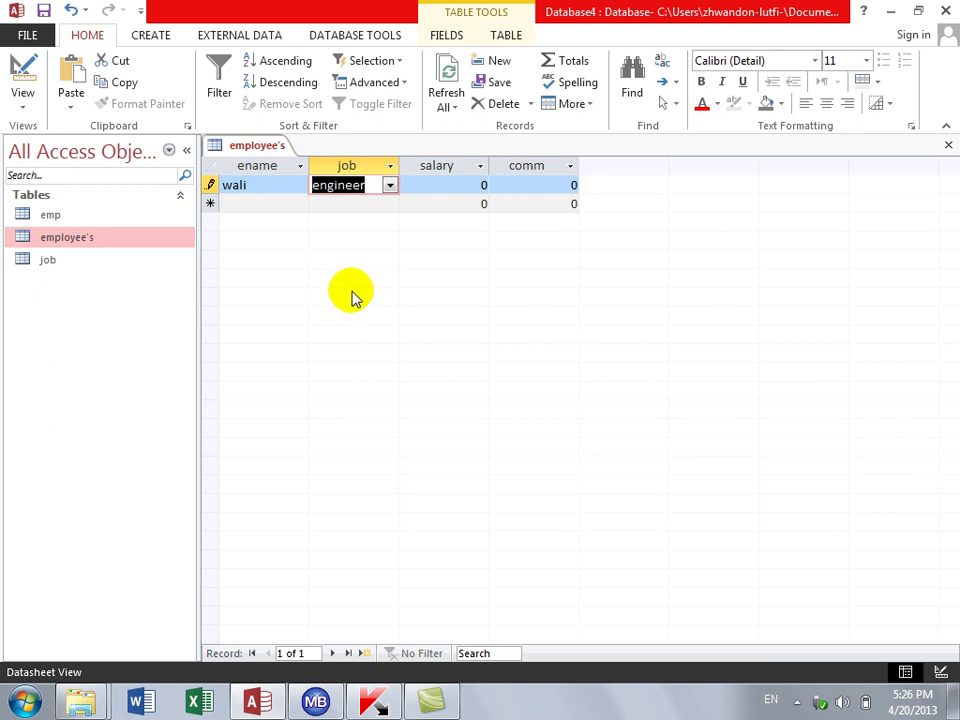
click(948, 145)
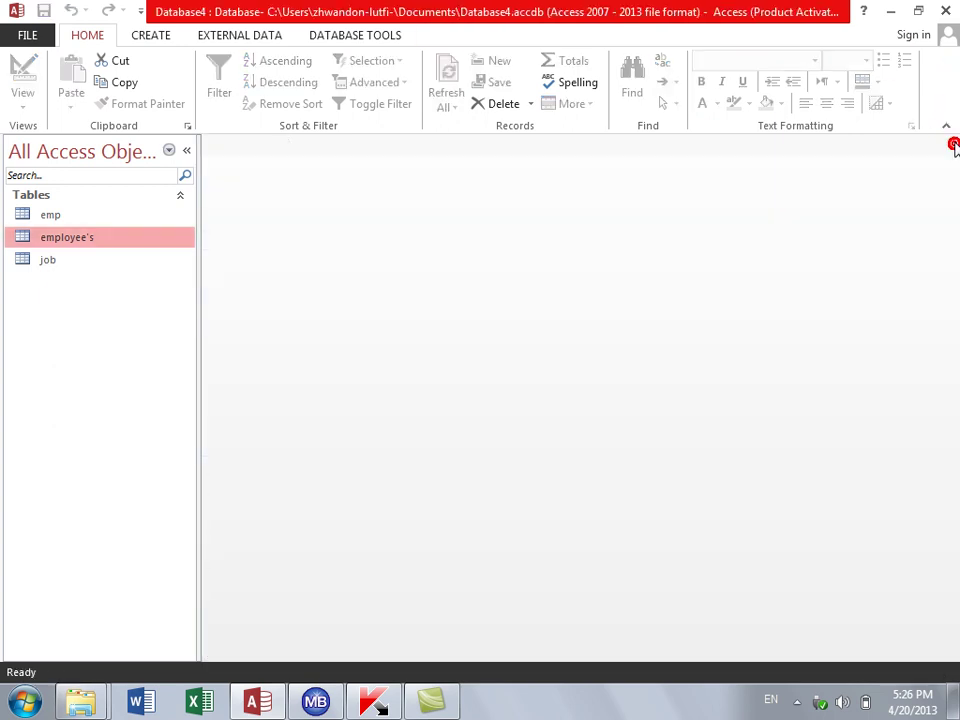
- Start a new table design with Short Text fields sname and f/name
click(151, 35)
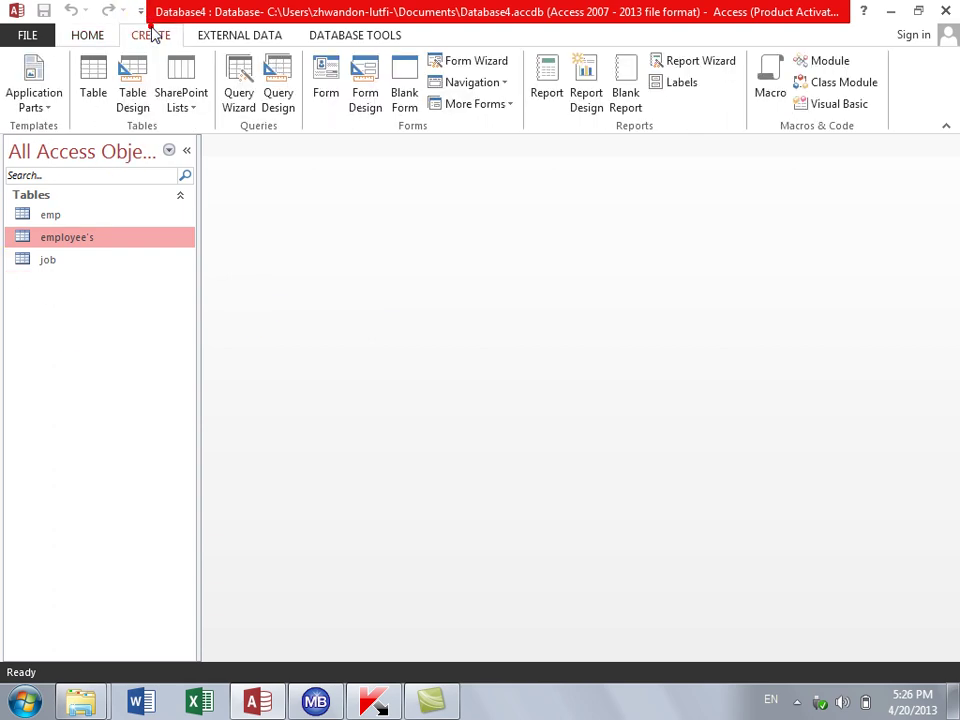
click(133, 66)
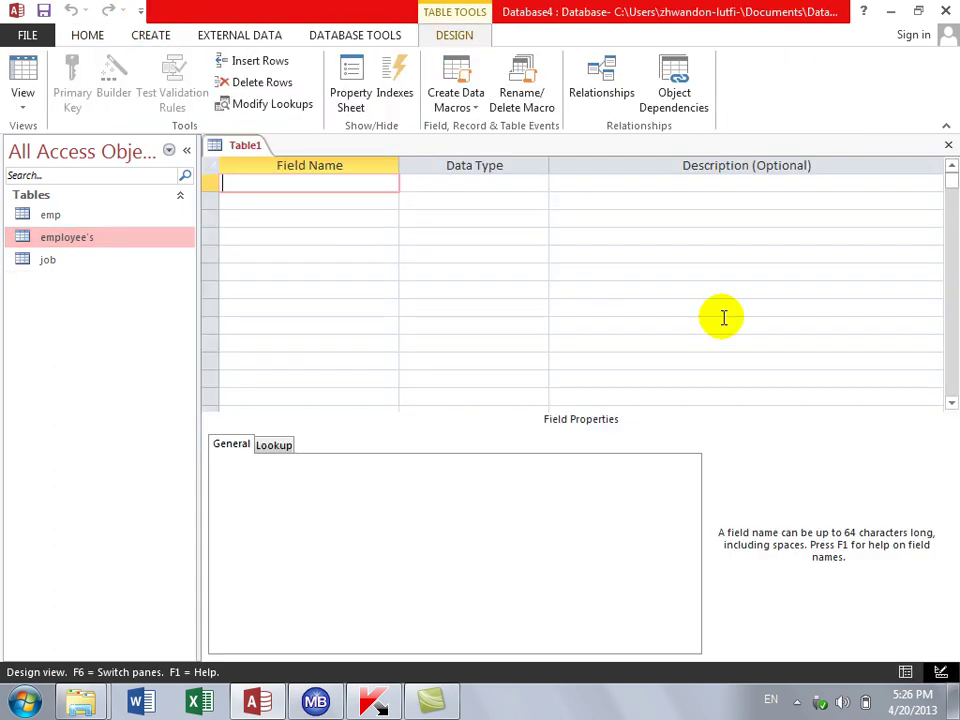
text(ena)
text(sname)
key(Return)
key(Return)
key(Return)
text(j)
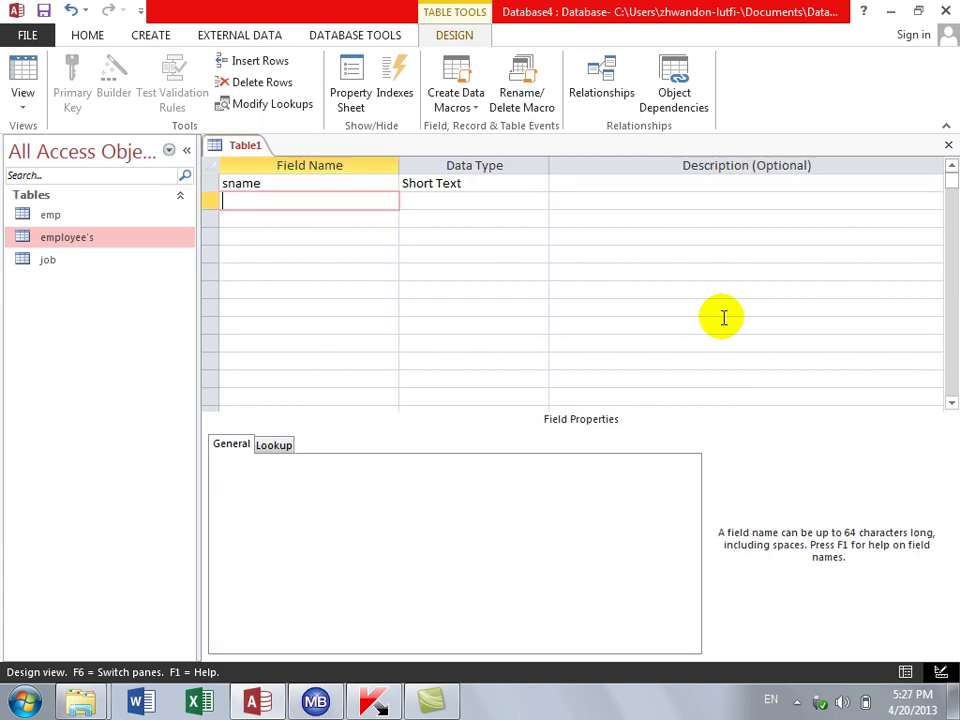
text(/name)
key(Return)
key(Return)
key(Return)
- Add a gender field and give it the Lookup Wizard data type
text(gender)
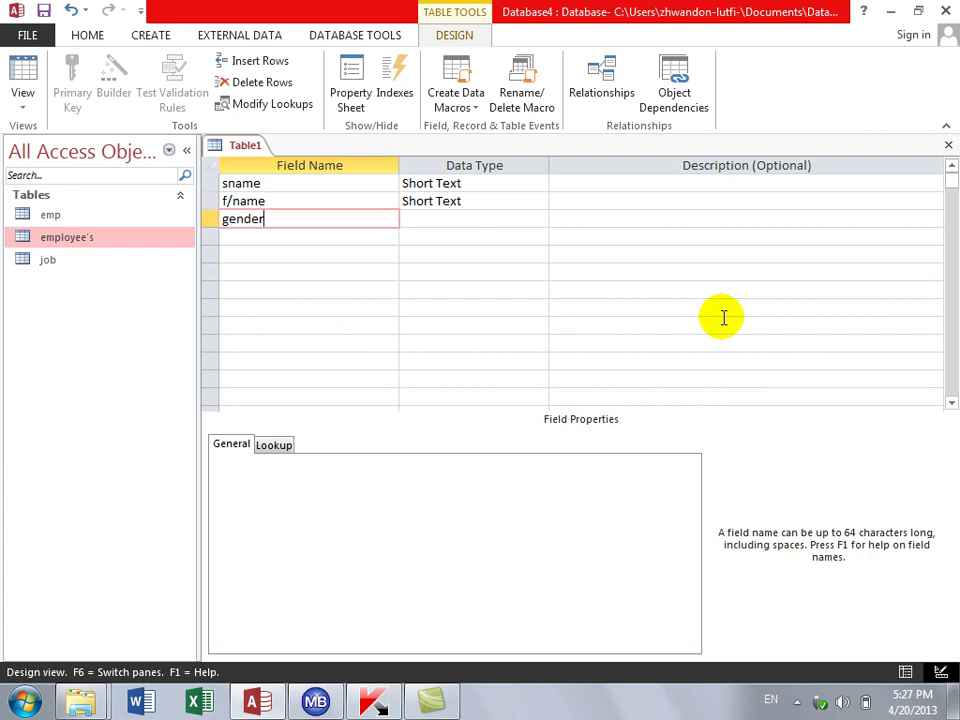
key(Tab)
text(loo)
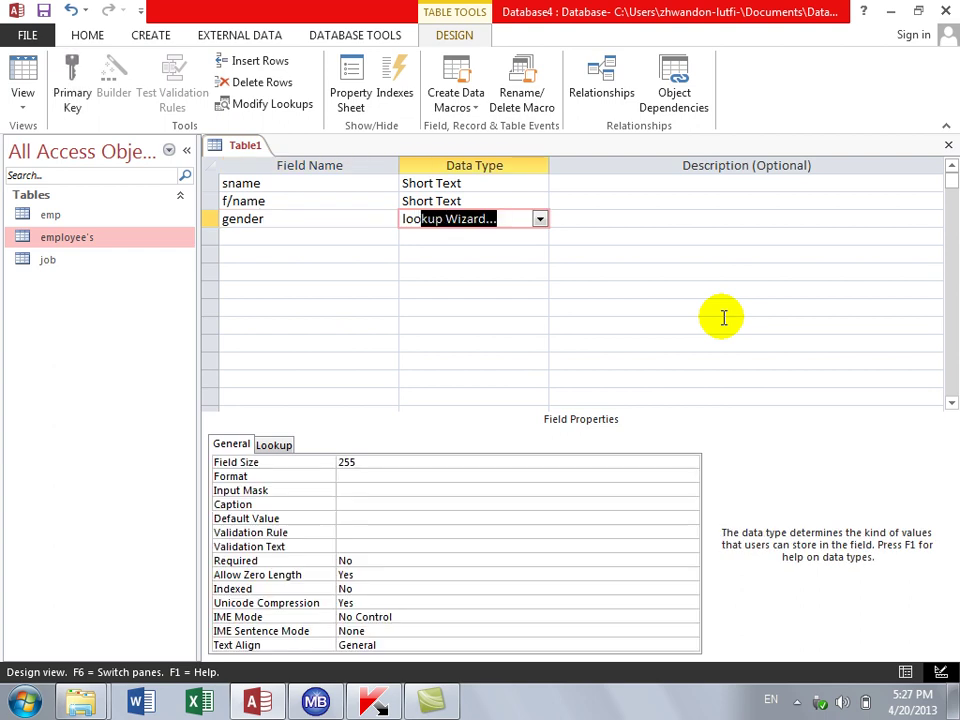
key(Return)
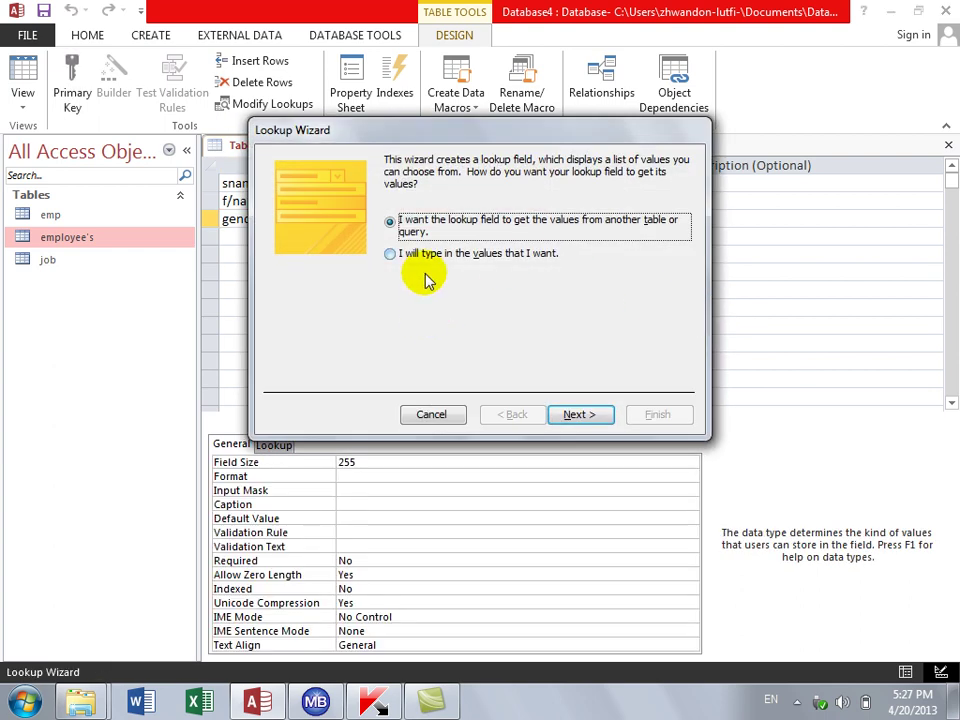
- Choose to type the lookup values yourself, using a single column
click(404, 257)
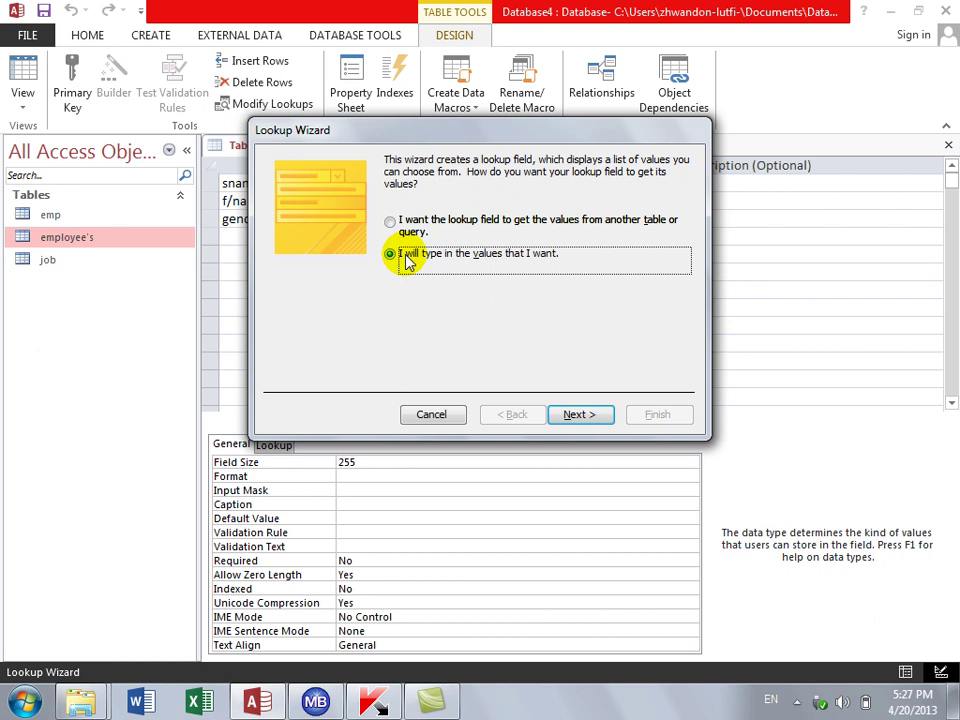
click(588, 414)
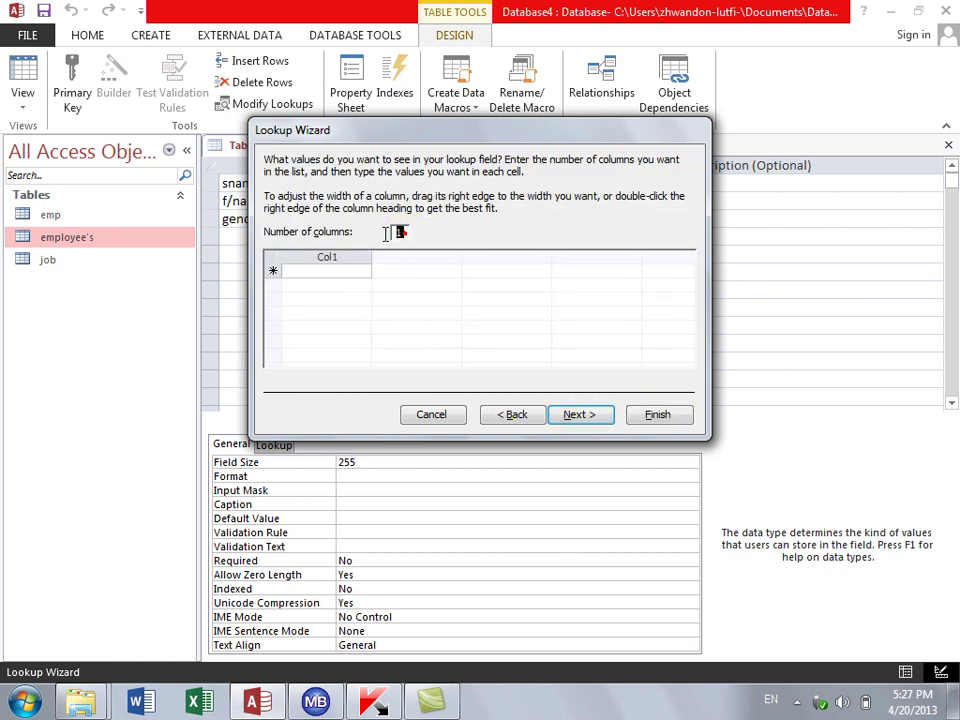
click(300, 231)
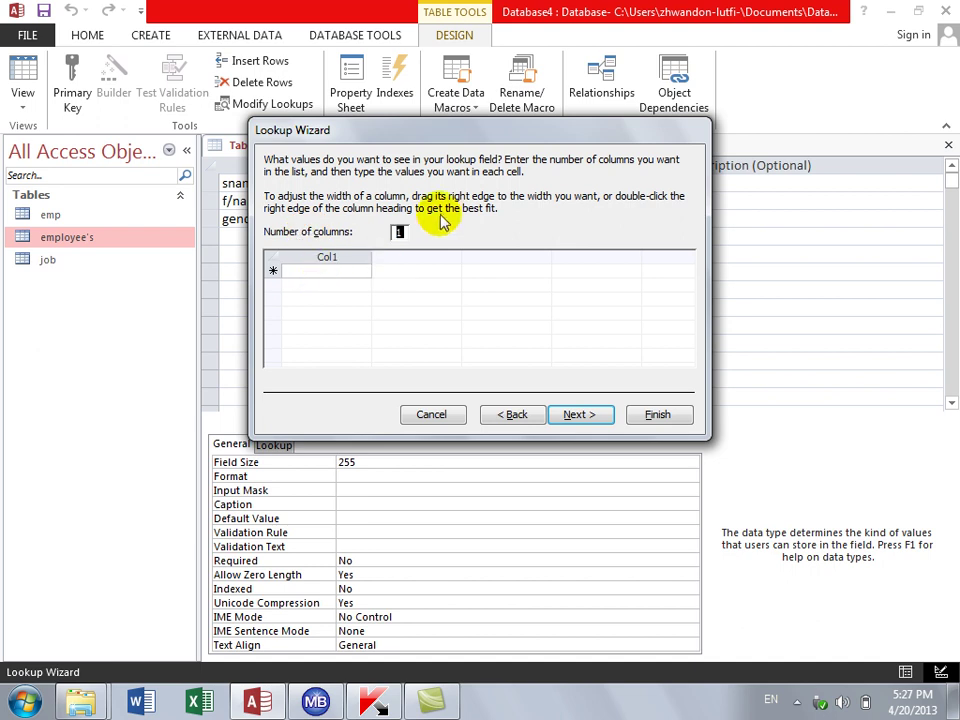
text(2)
click(331, 269)
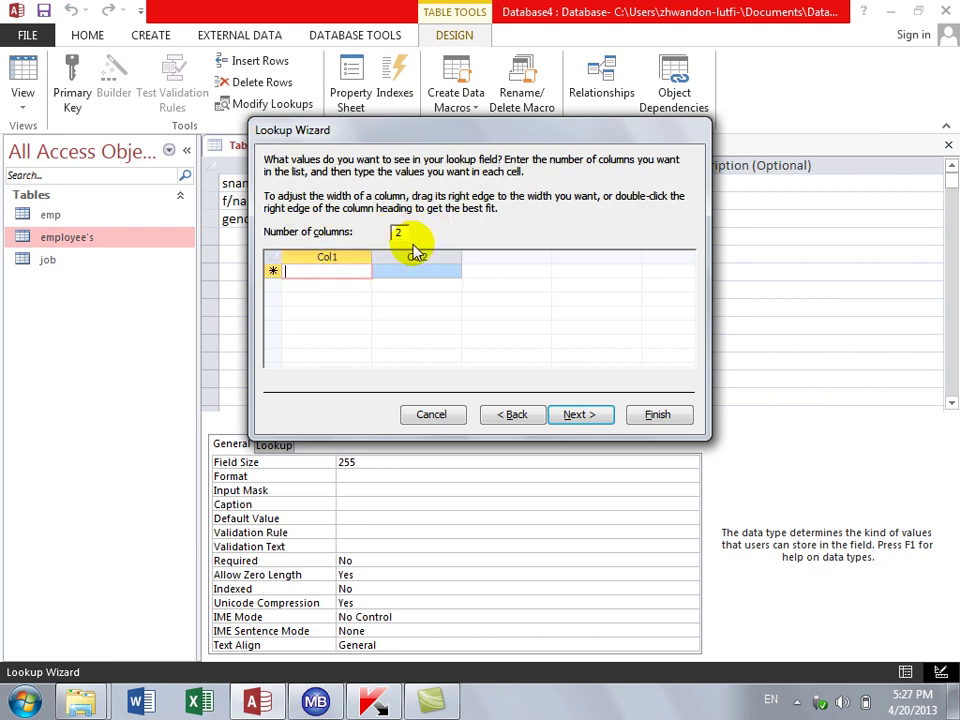
double_click(399, 231)
text(1)
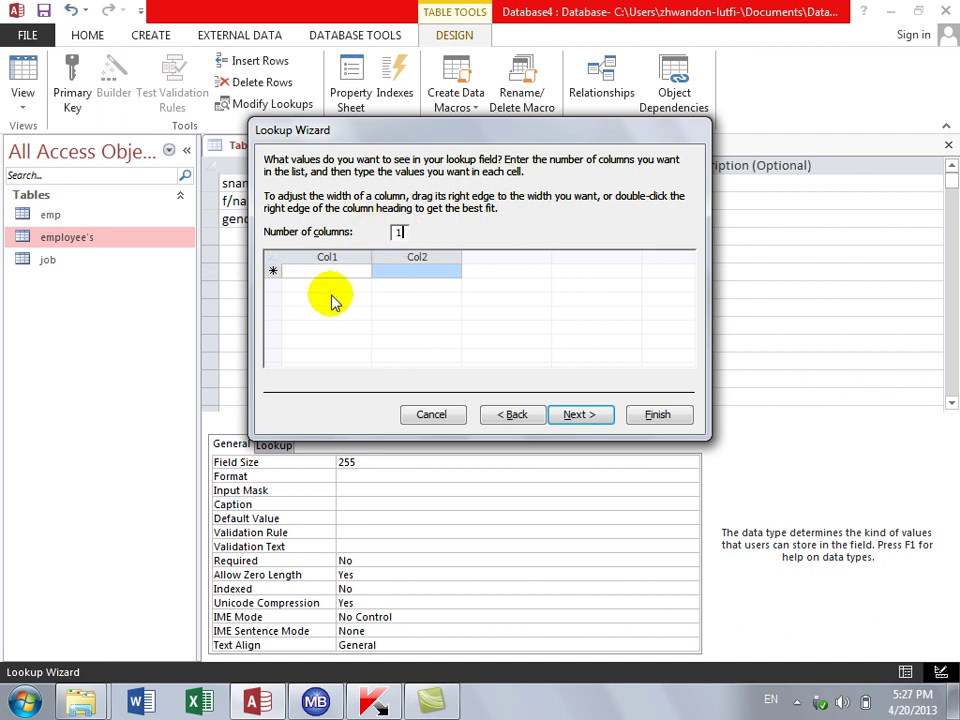
click(329, 273)
- Enter Male and Female as values, enable Limit To List, and finish the wizard
text(Male)
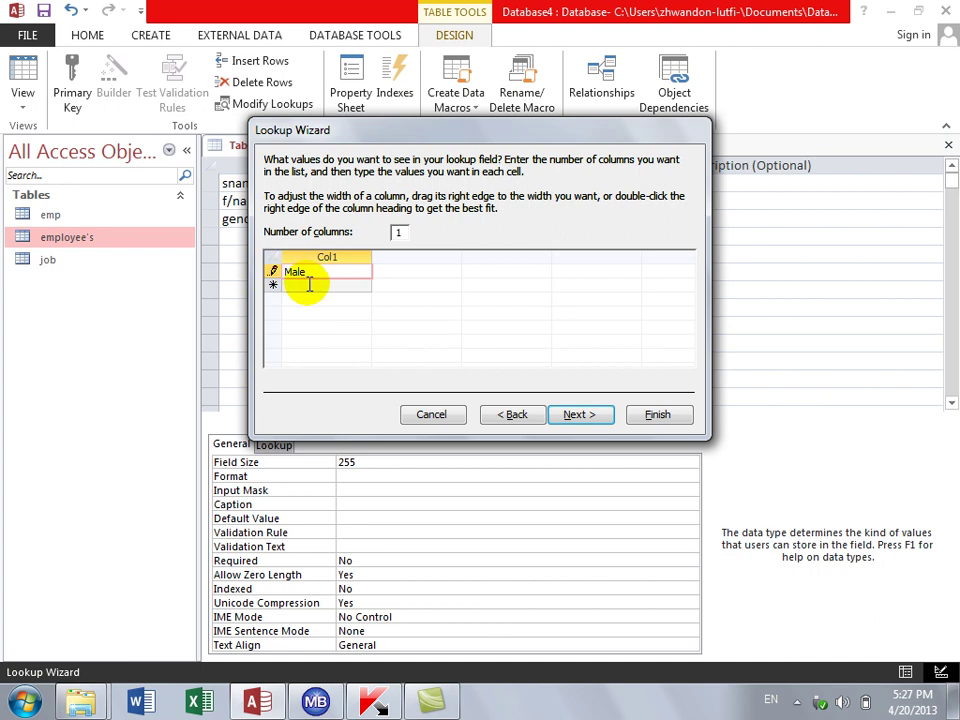
click(309, 285)
text(Fe)
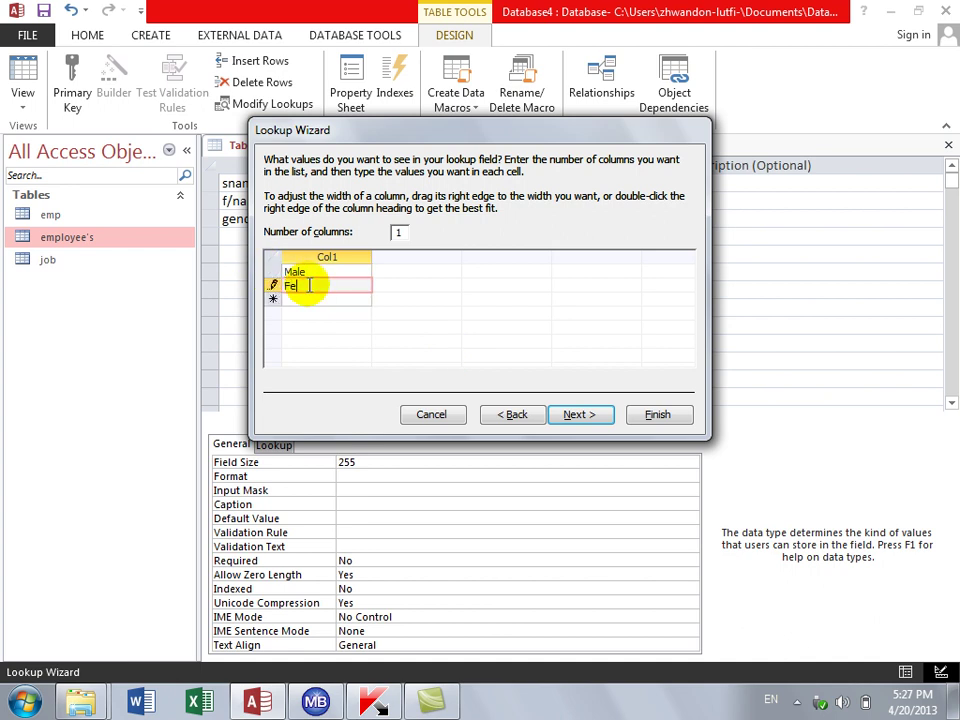
text(male)
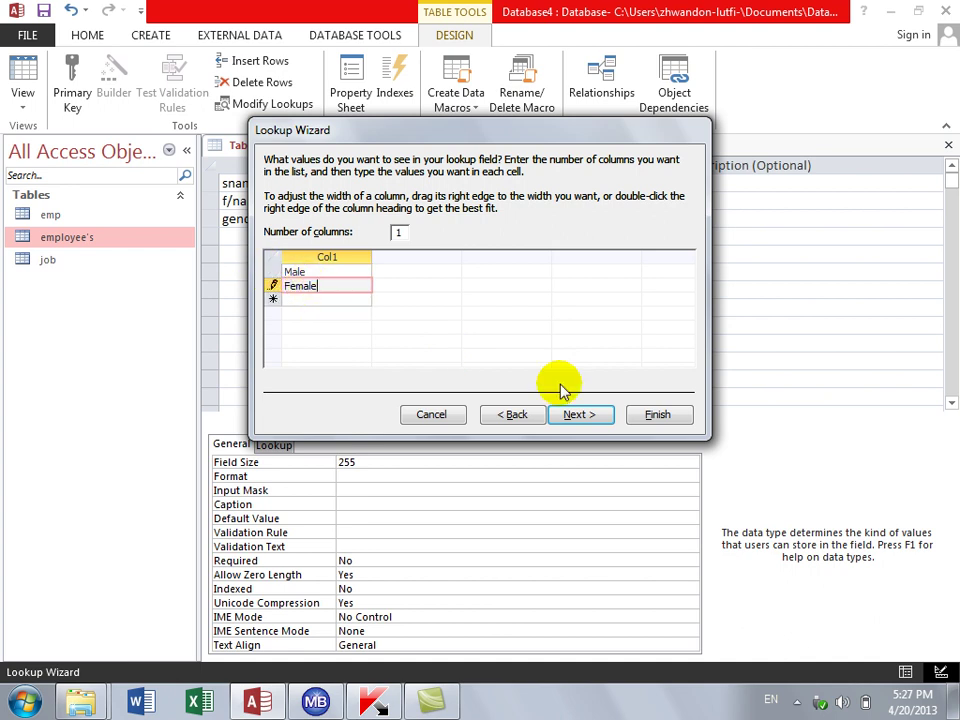
click(570, 414)
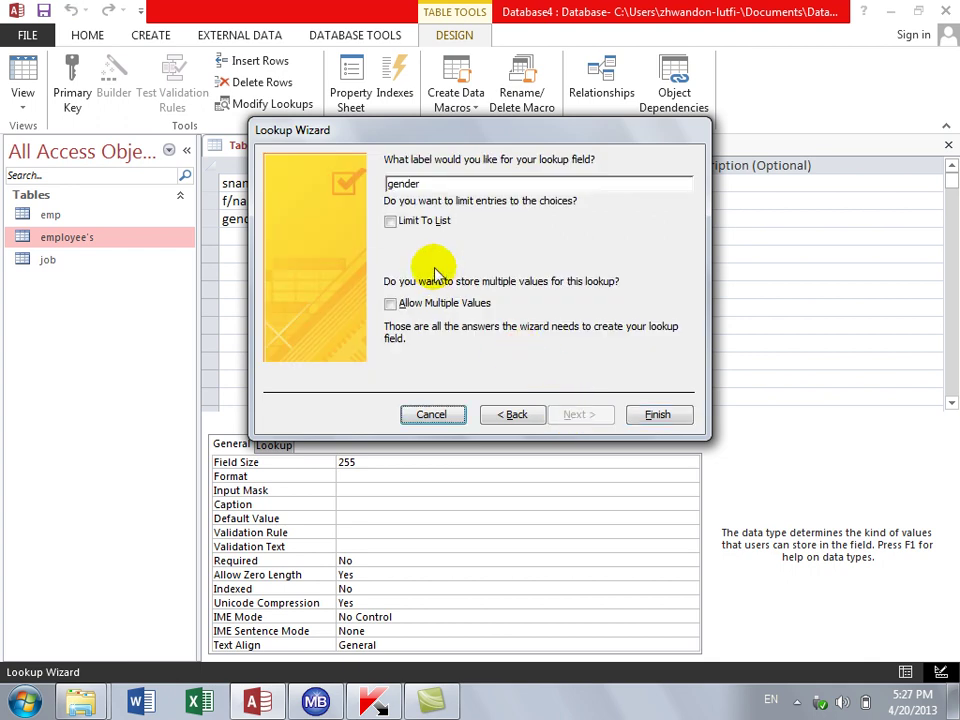
click(392, 222)
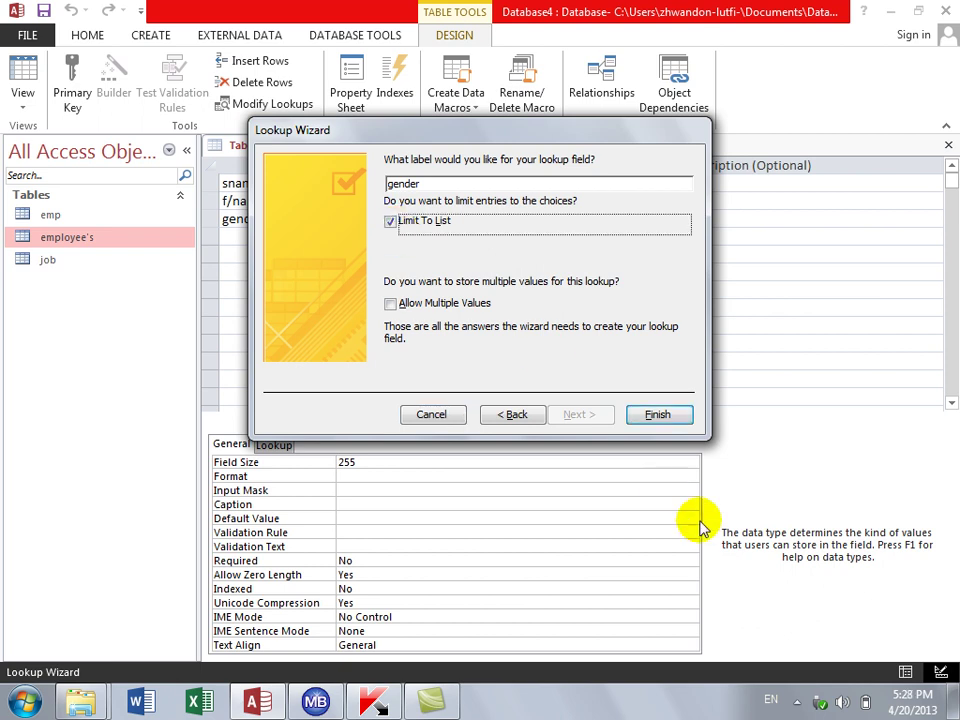
click(659, 417)
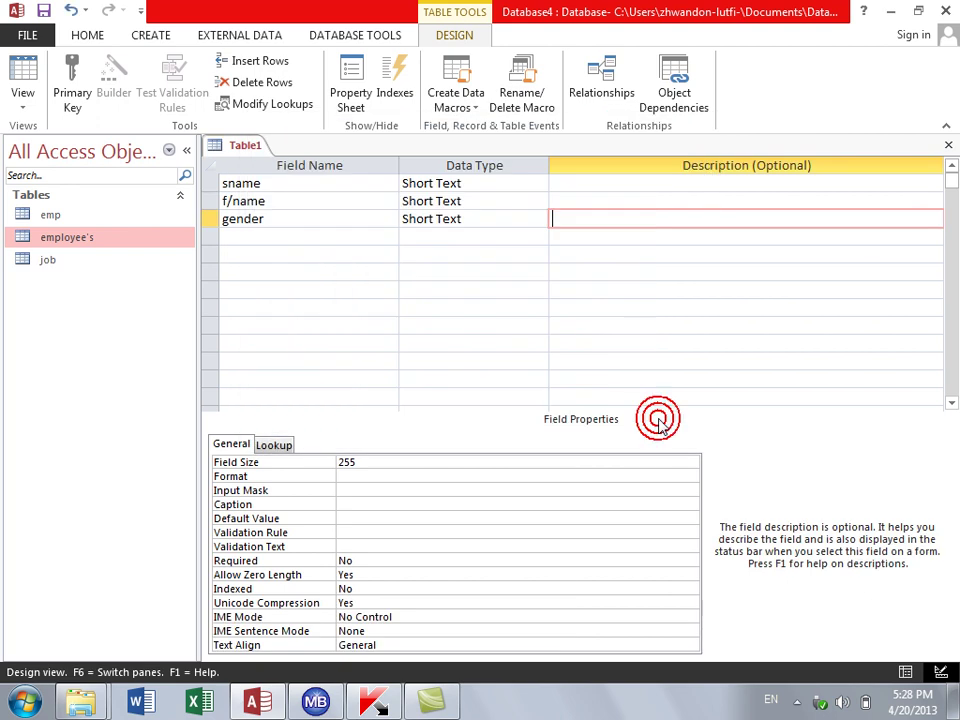
- Save the new table as students, answer the primary key prompt, and open it as a datasheet
click(24, 72)
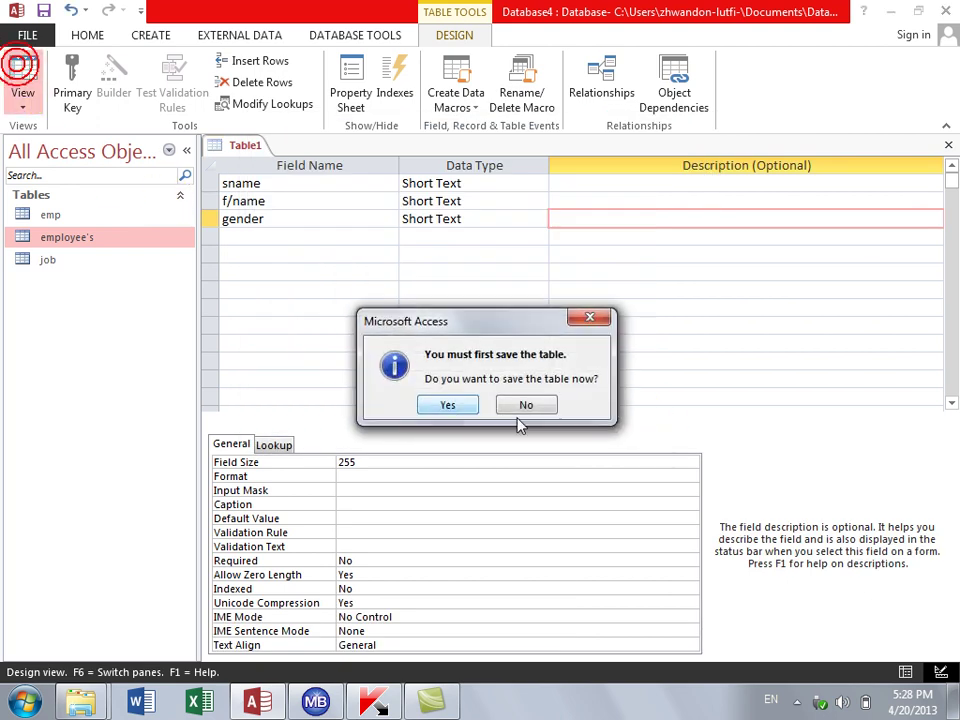
key(Return)
text(stud)
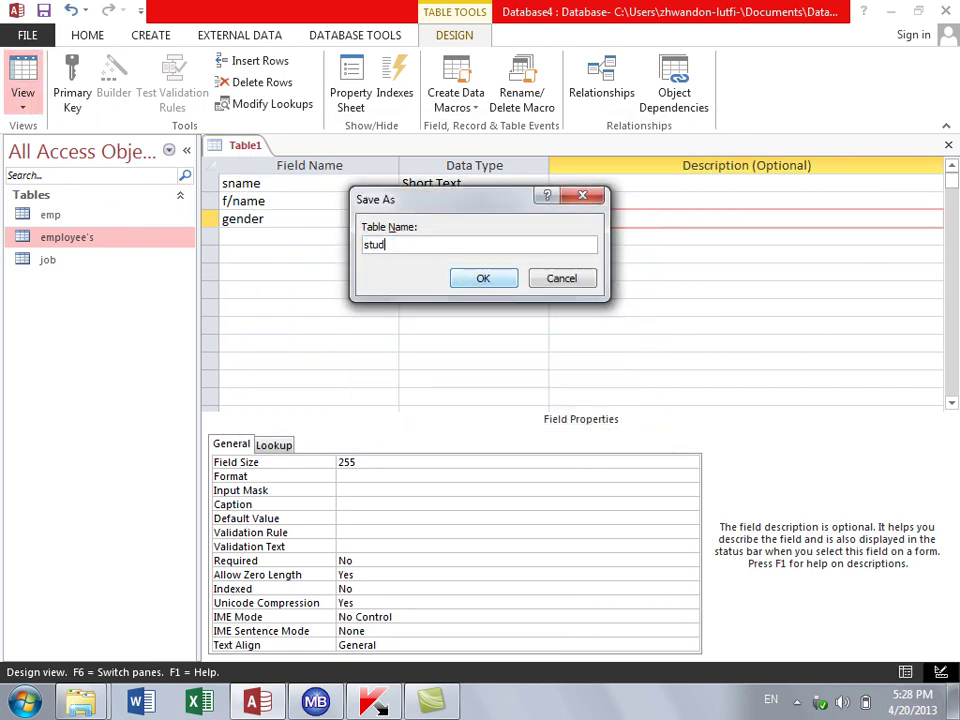
text(ent)
key(Return)
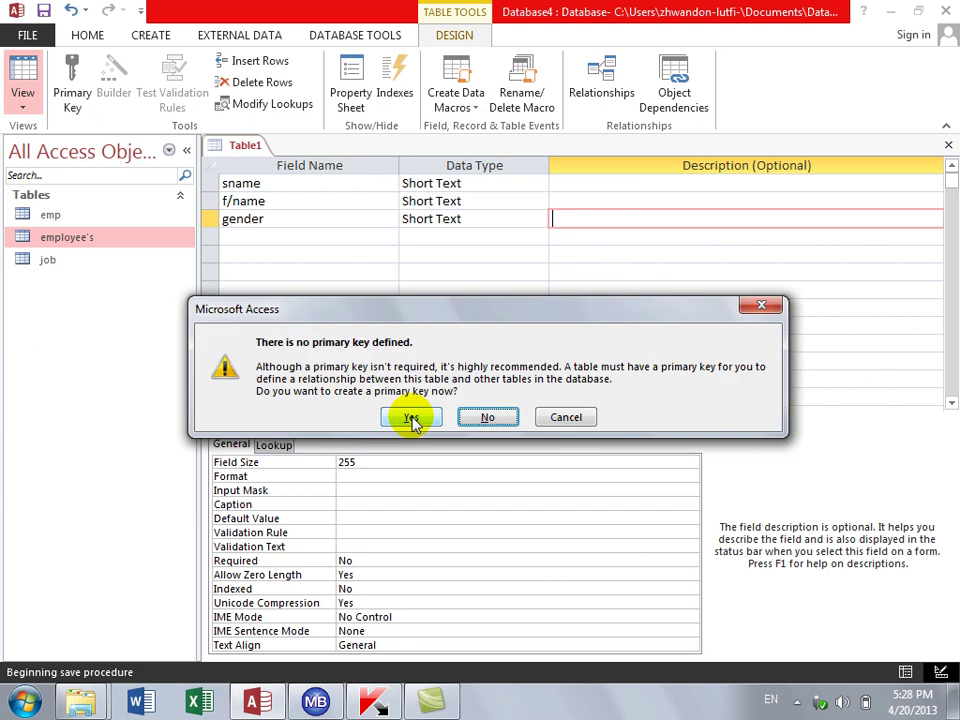
click(411, 417)
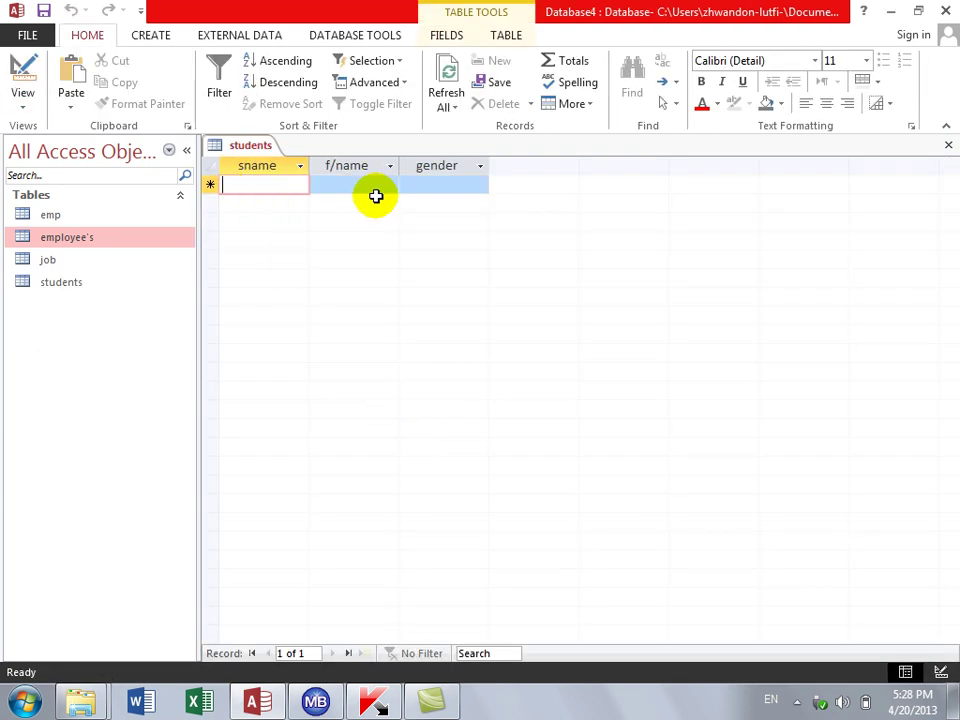
- Check that gender's dropdown list items are Male and Female, then return to Design view
click(446, 185)
click(480, 186)
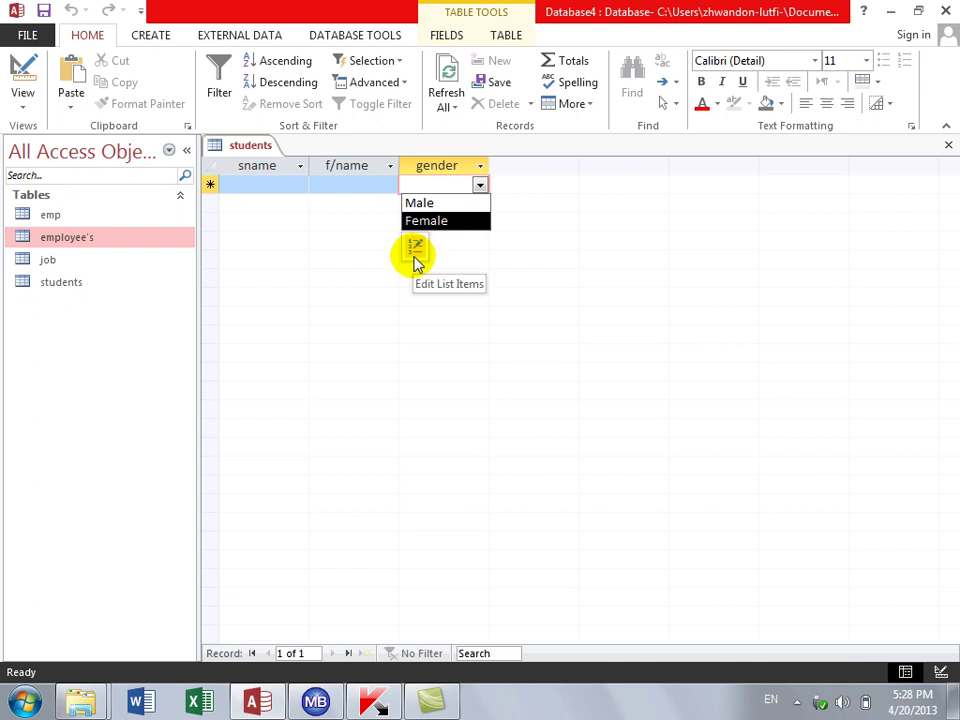
click(416, 250)
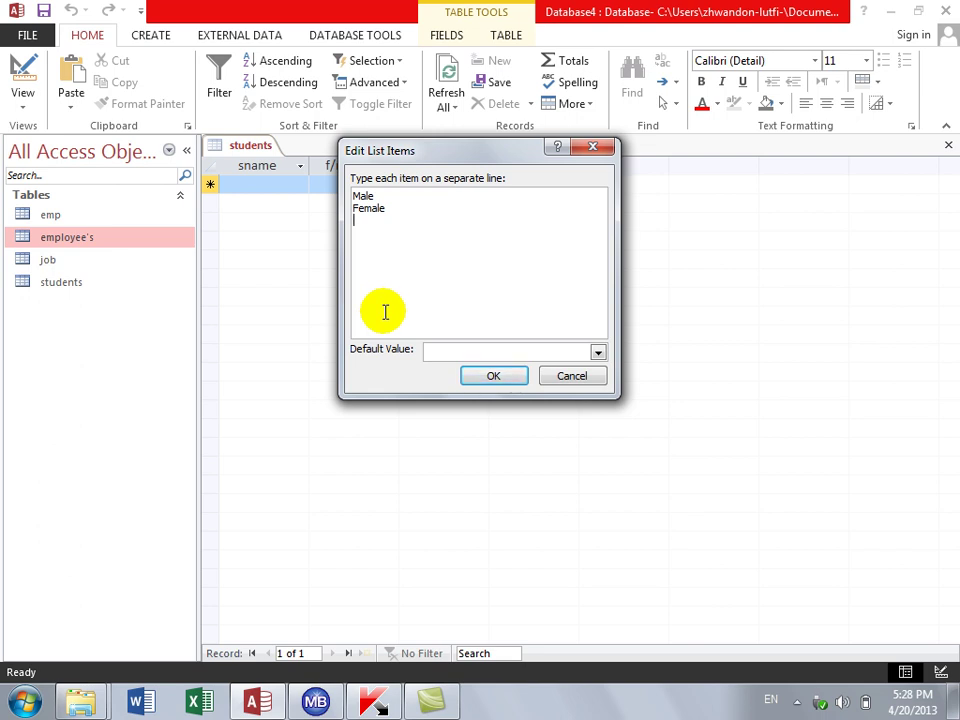
click(589, 382)
click(24, 90)
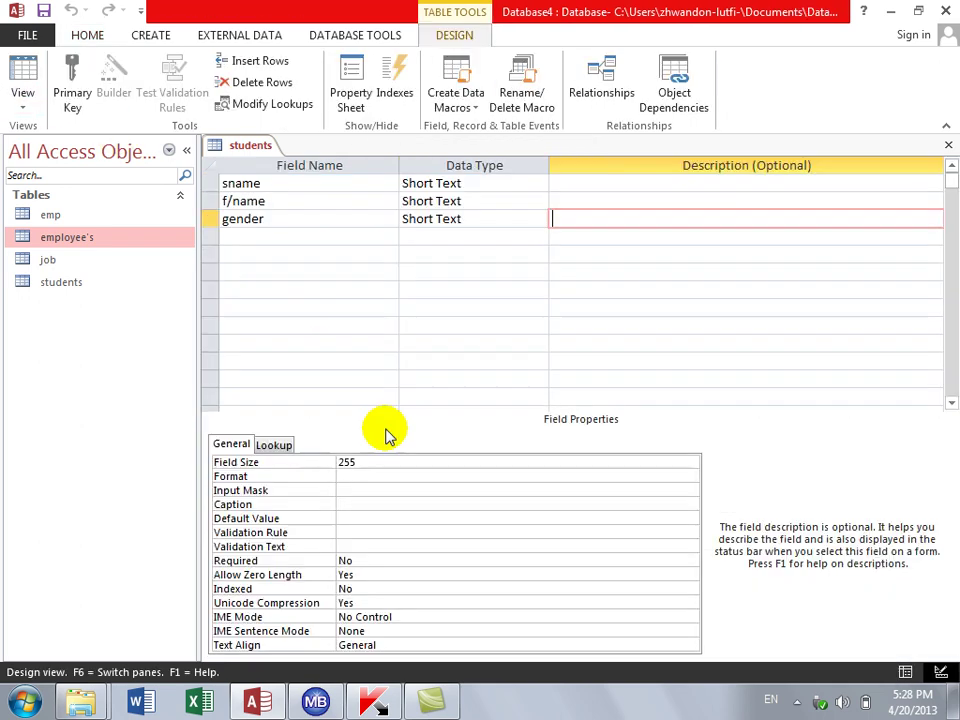
- Inspect the gender field's Lookup combo-box properties, then switch students to Datasheet view
click(270, 446)
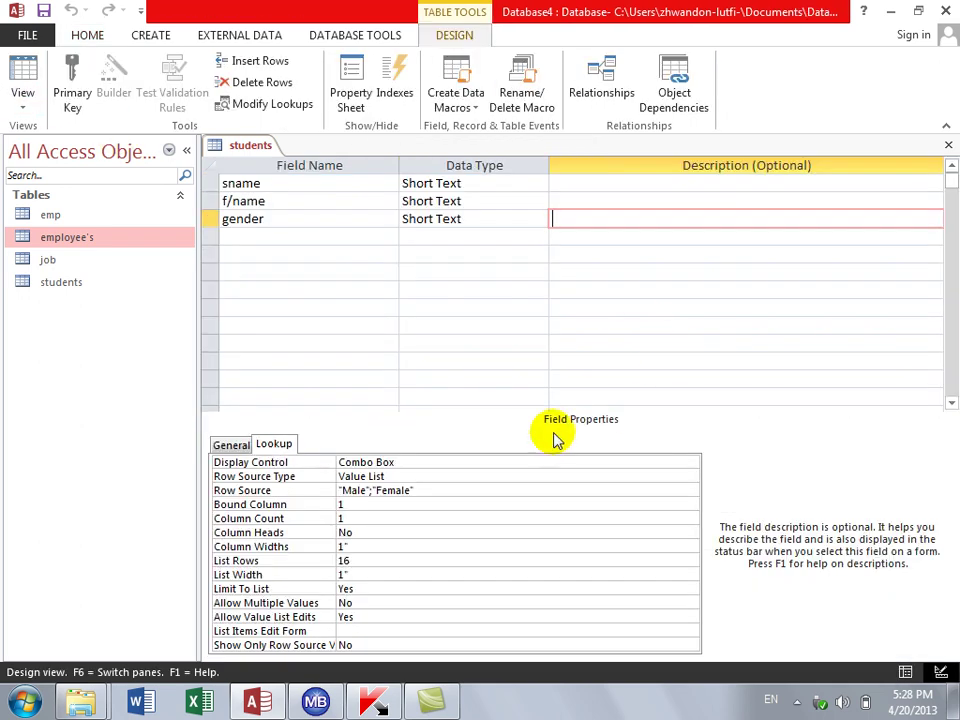
click(300, 218)
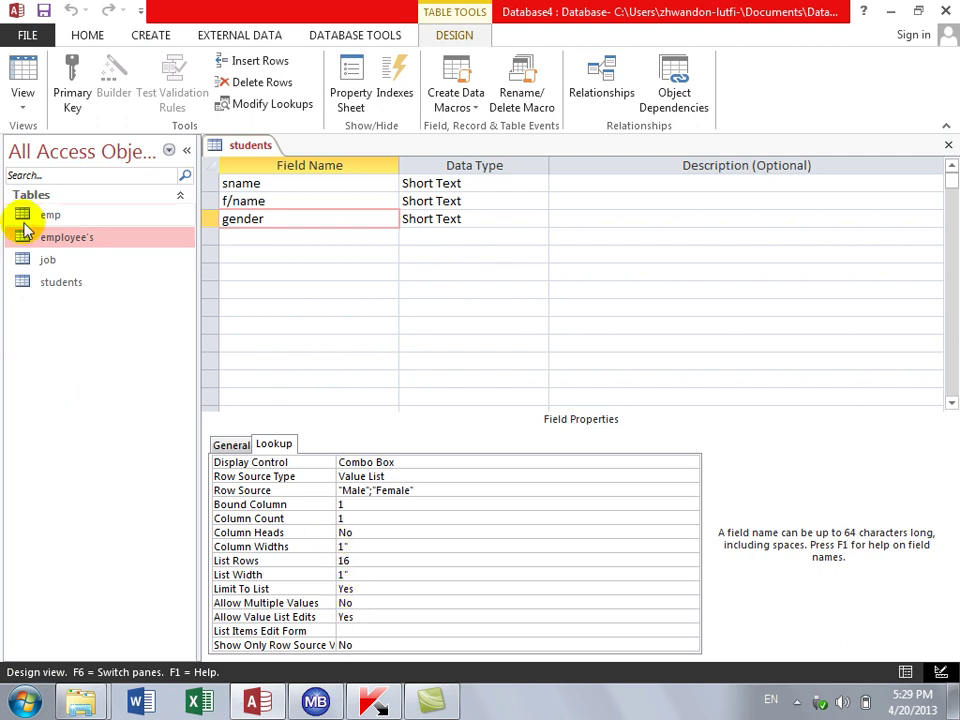
click(19, 68)
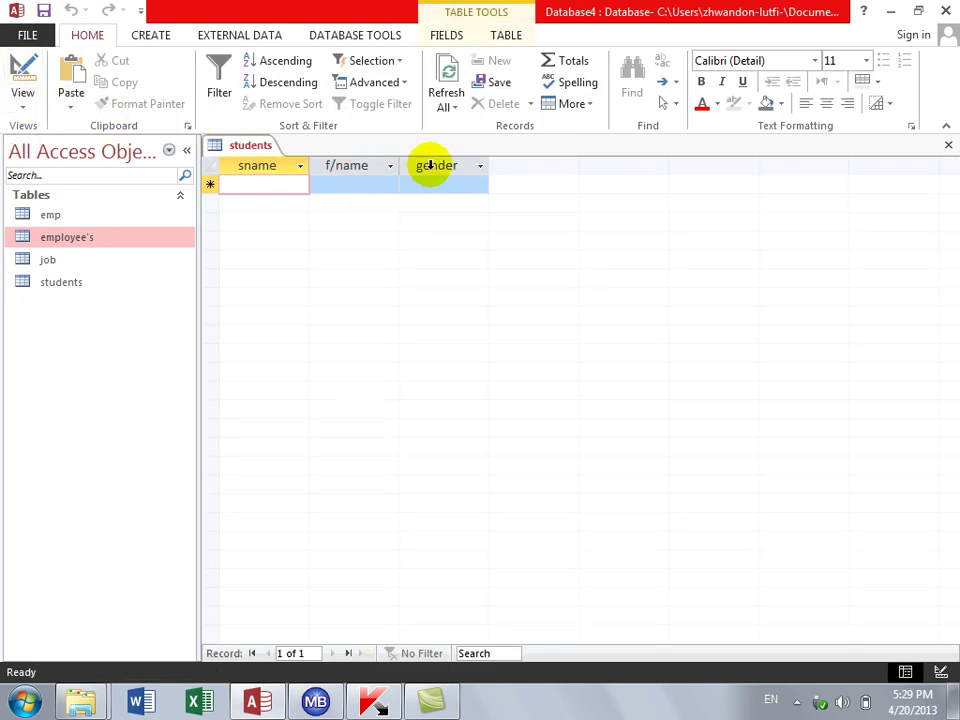
- Enter a student record with sname, f/name and gender Male
click(452, 182)
click(480, 186)
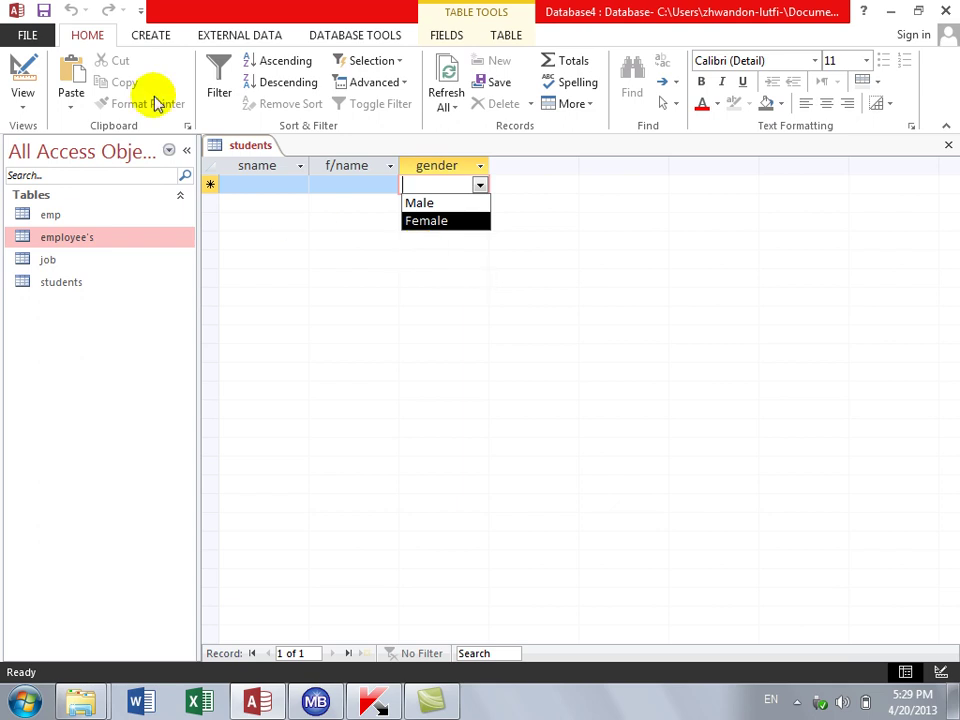
click(251, 176)
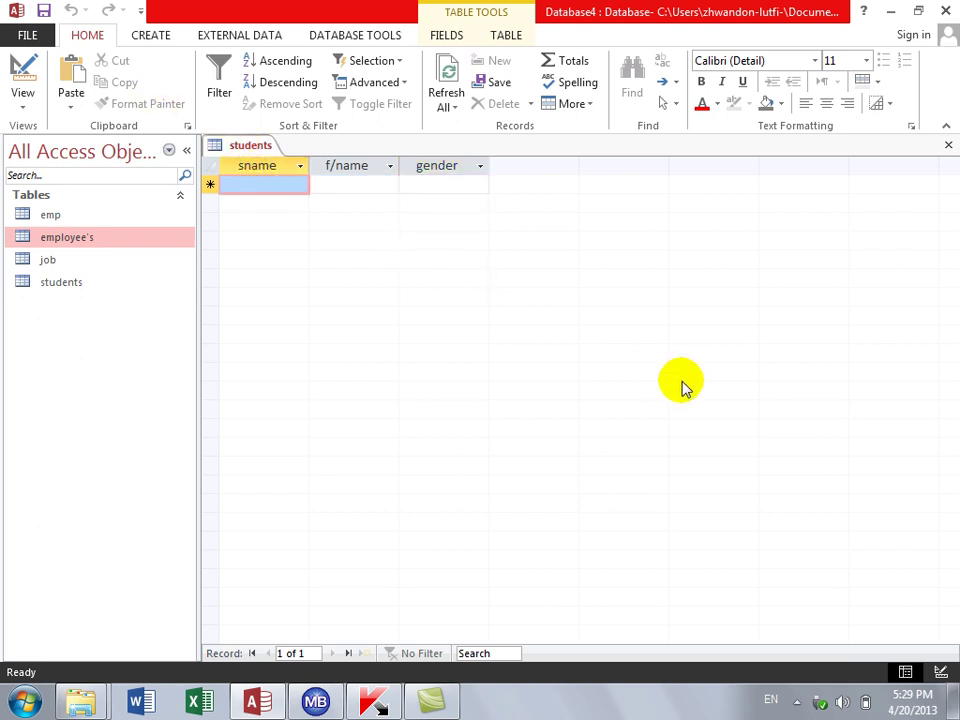
text(khan)
key(Tab)
text(janan)
key(Tab)
text(m)
key(Tab)
- Enter the next student's sname and f/name, correcting the Female autocomplete to Male
text(wali jan)
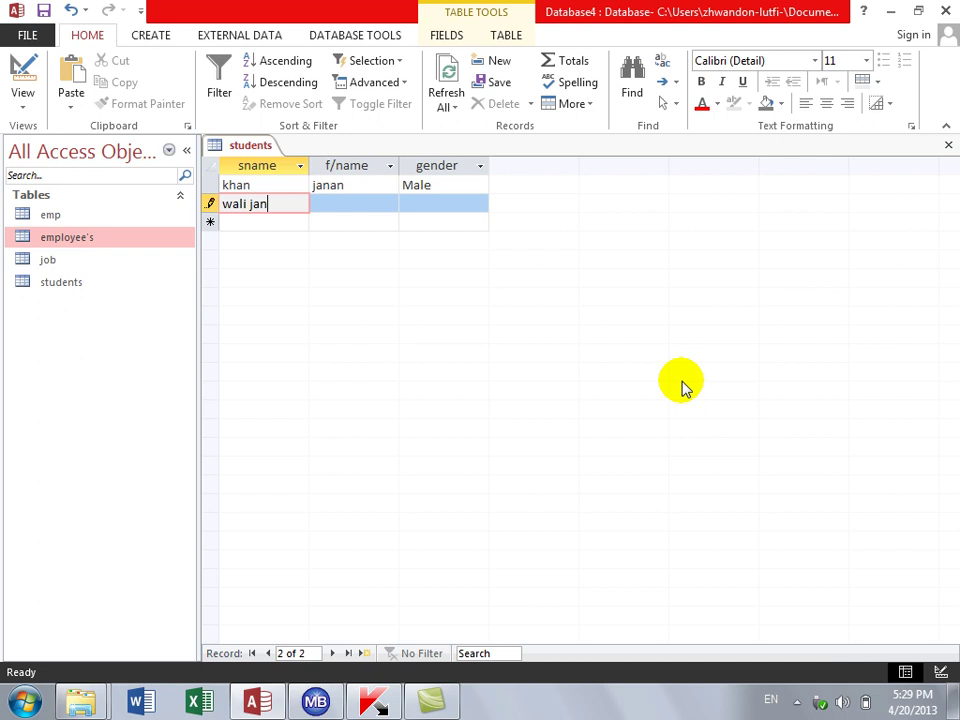
key(Tab)
text(tariq)
key(Tab)
text(f)
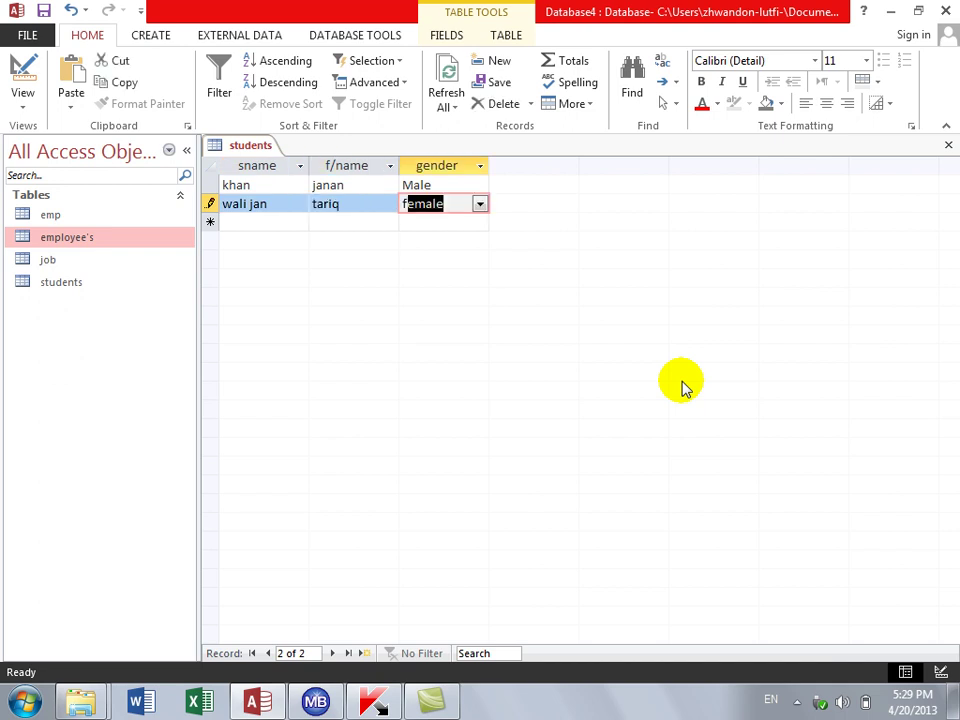
key(BackSpace)
key(BackSpace)
text(m)
key(Tab)
key(Tab)
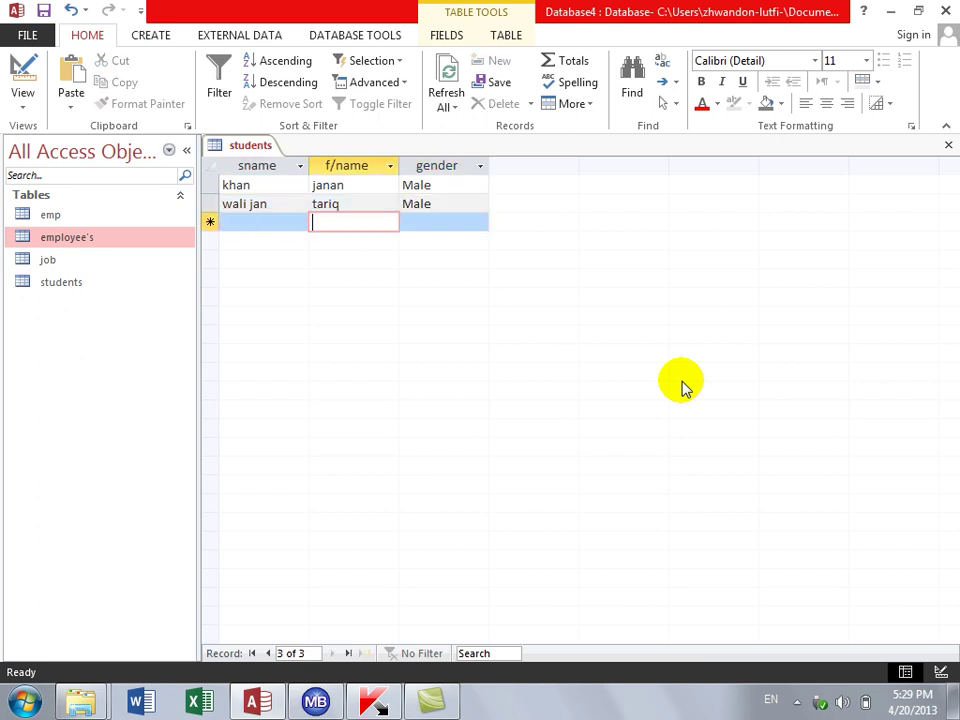
key(shift+Tab)
- Add a third student record with gender Female and close the students table
text(fa)
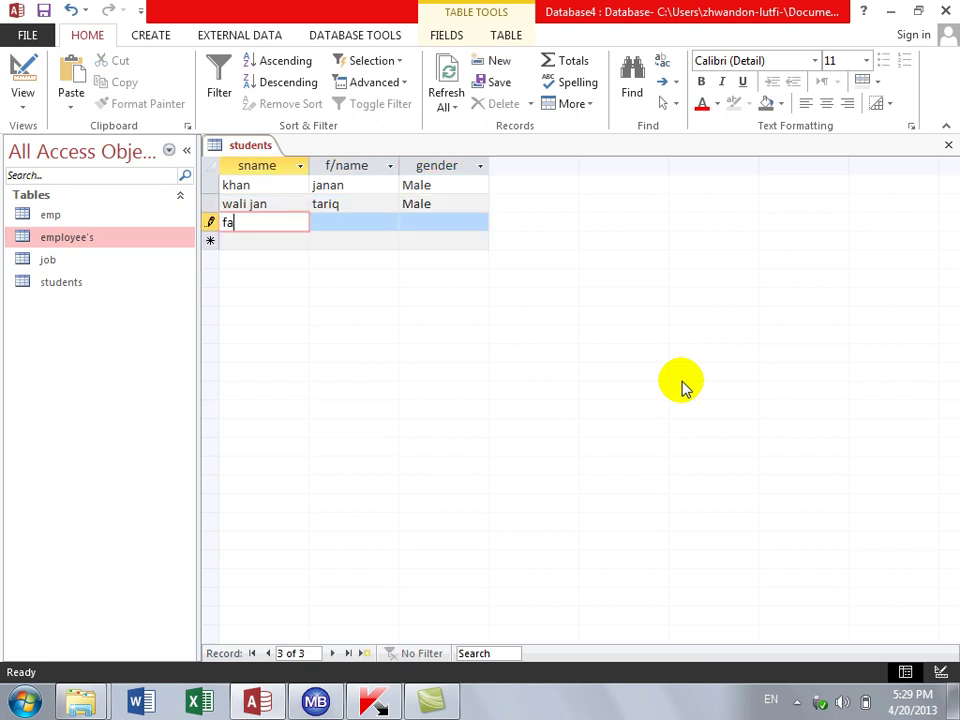
text(tima)
key(Tab)
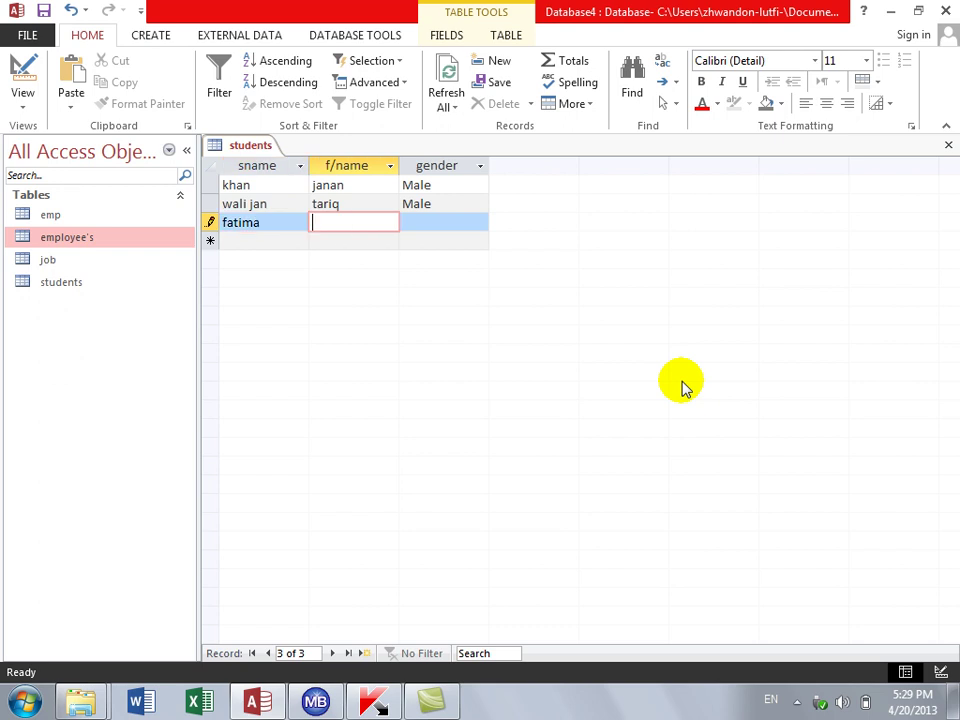
text(janan)
key(Tab)
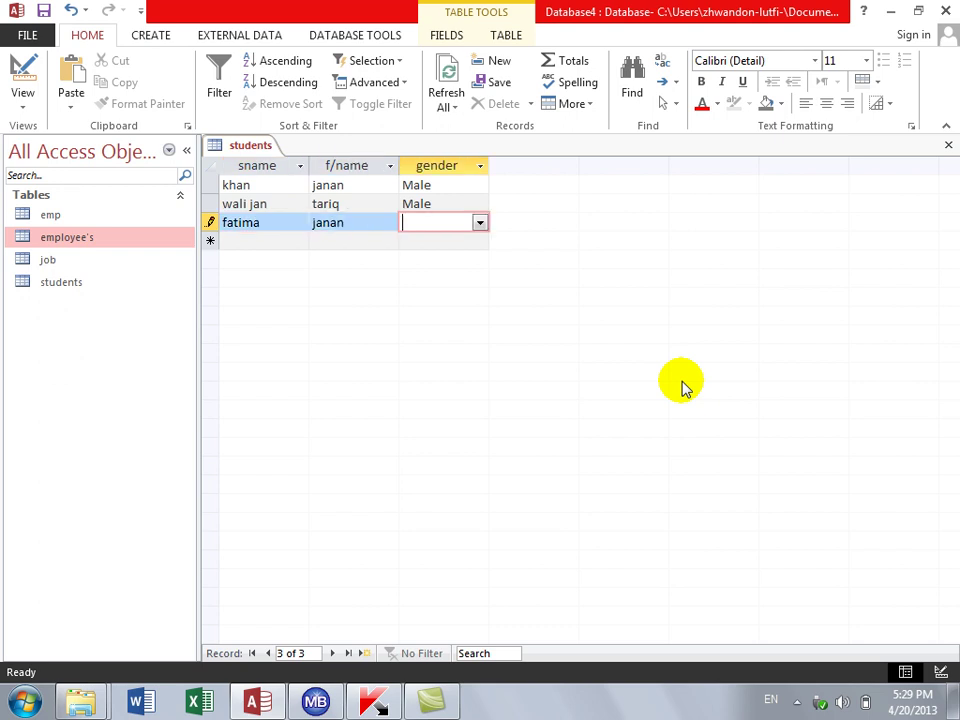
text(Female)
key(Tab)
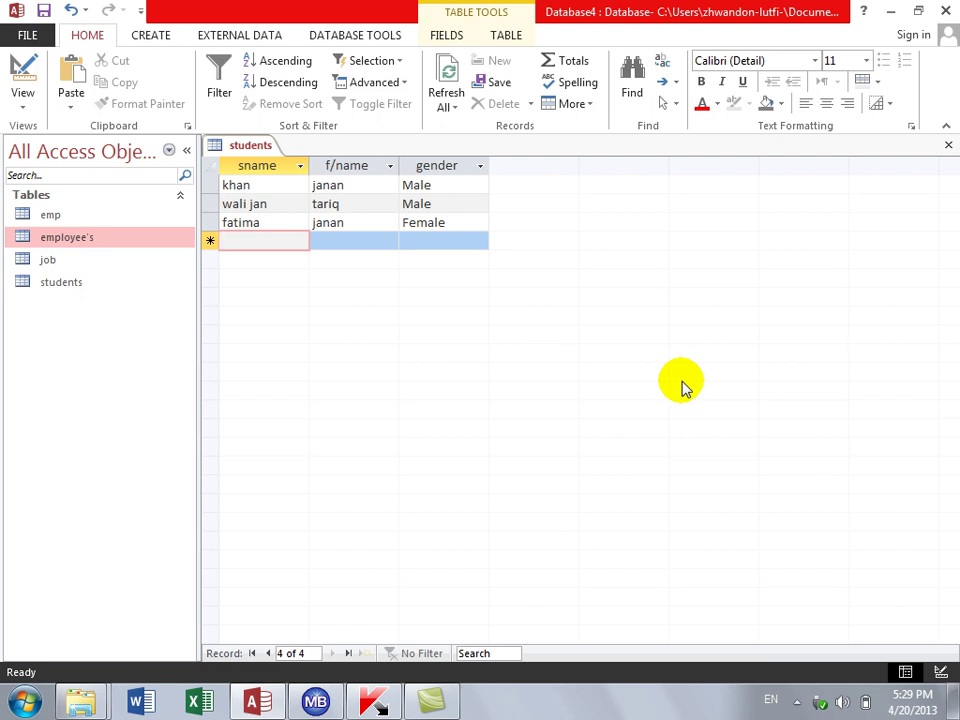
click(948, 147)
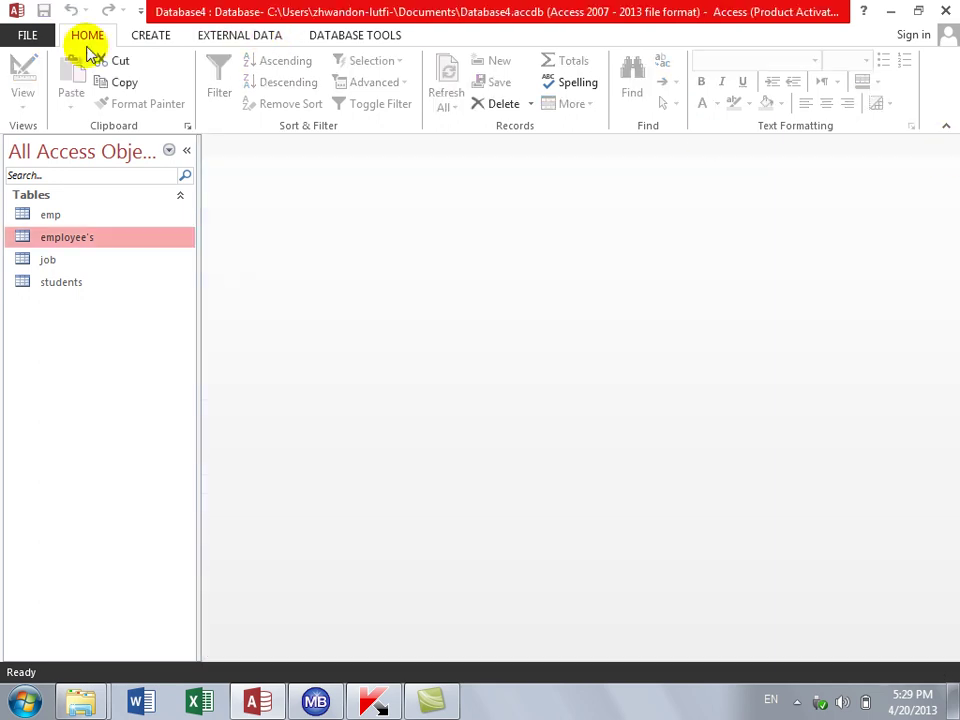
- Start a new table in Design view with Short Text fields sname, Fname and program
click(145, 37)
click(133, 68)
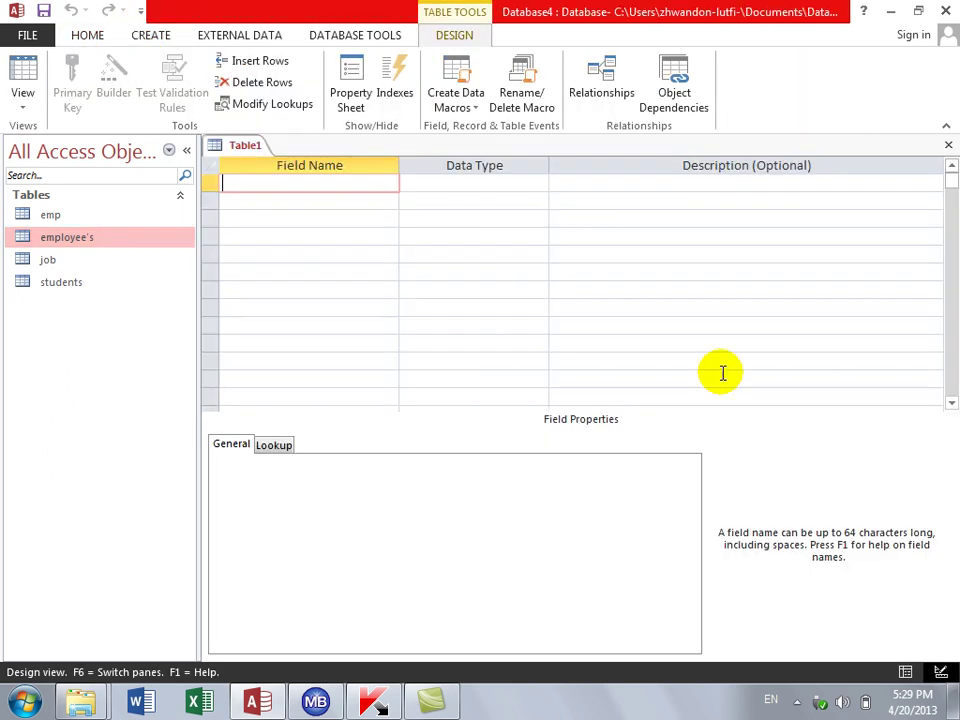
text(sname)
key(Tab)
key(Tab)
key(Tab)
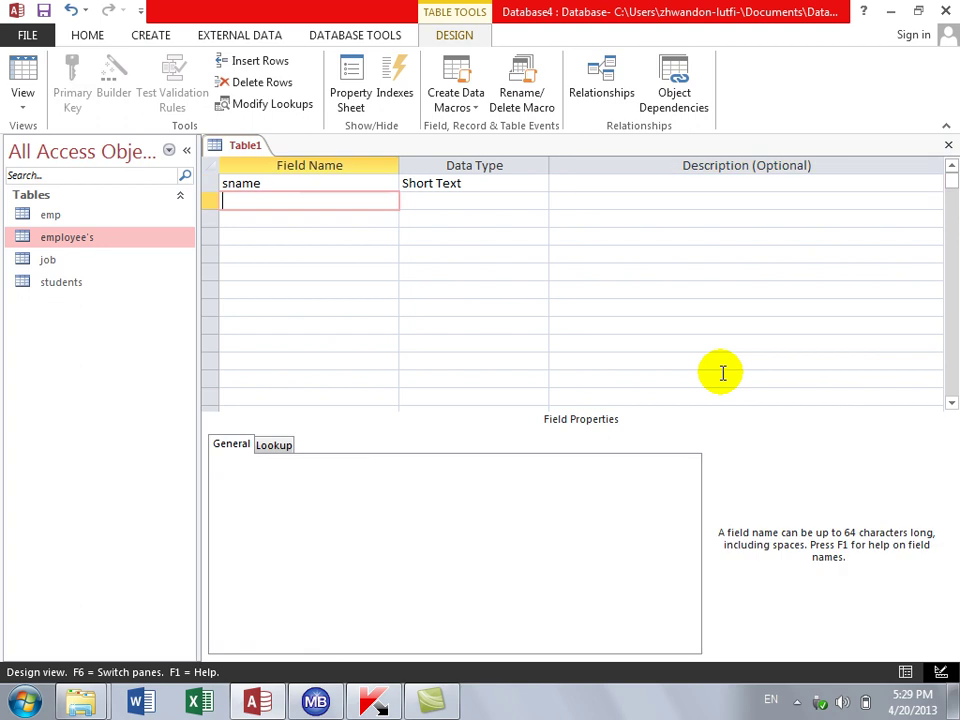
text(Fname)
key(Tab)
key(Tab)
key(Tab)
text(program)
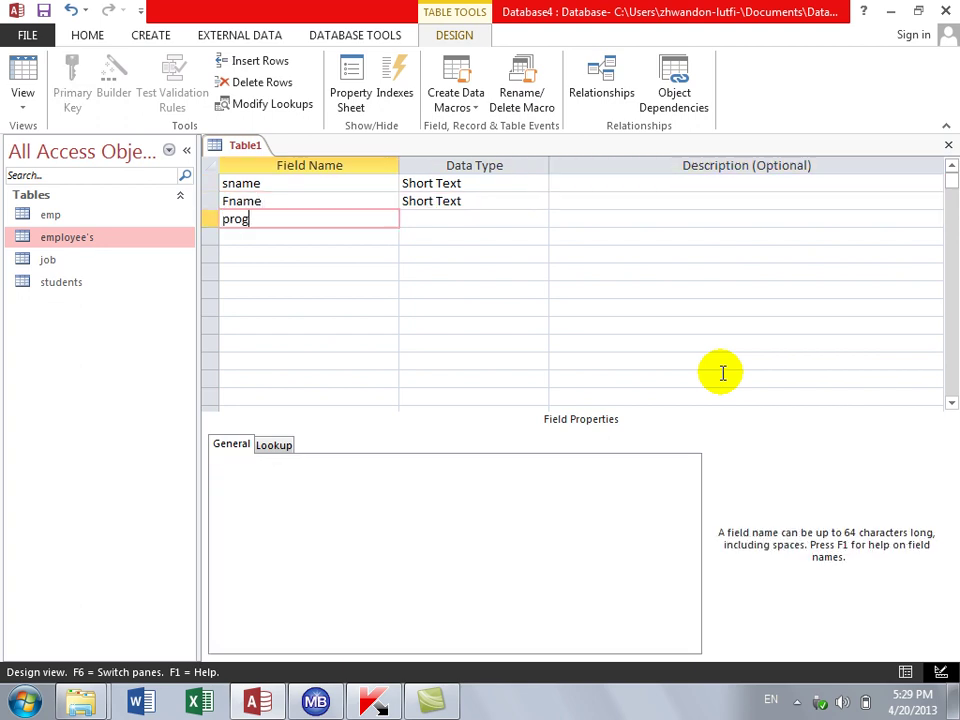
key(Tab)
- Add fee as a Number field and paid as Yes/No, then switch to Datasheet view
key(Tab)
key(Tab)
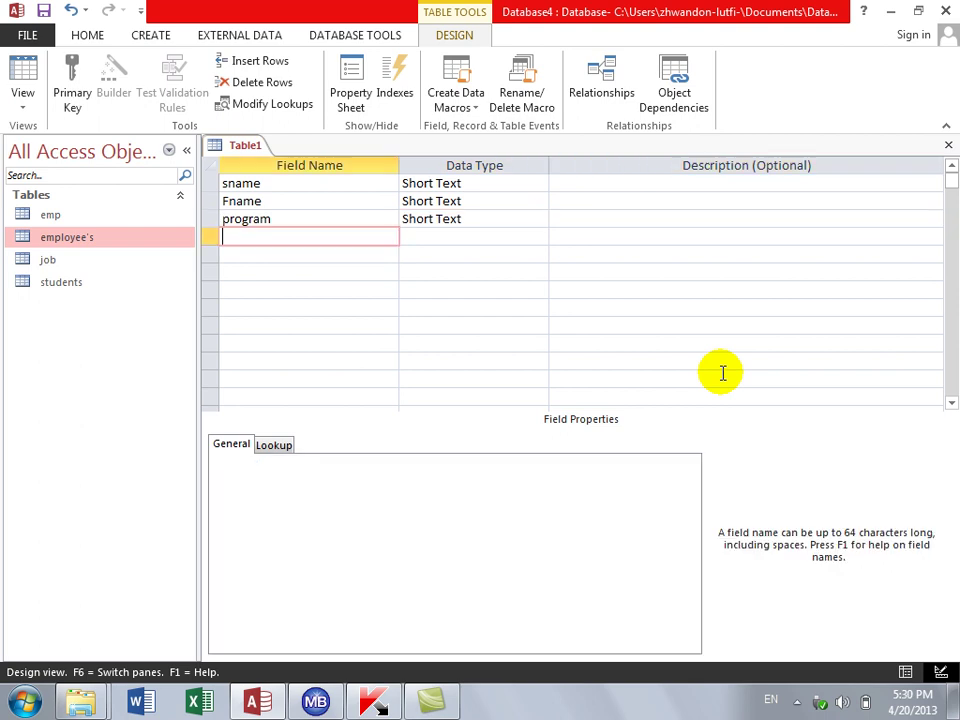
text(fee)
key(Tab)
text(n)
key(Tab)
key(Tab)
text(pait)
key(BackSpace)
text(d)
key(Tab)
text(y)
key(Tab)
key(Tab)
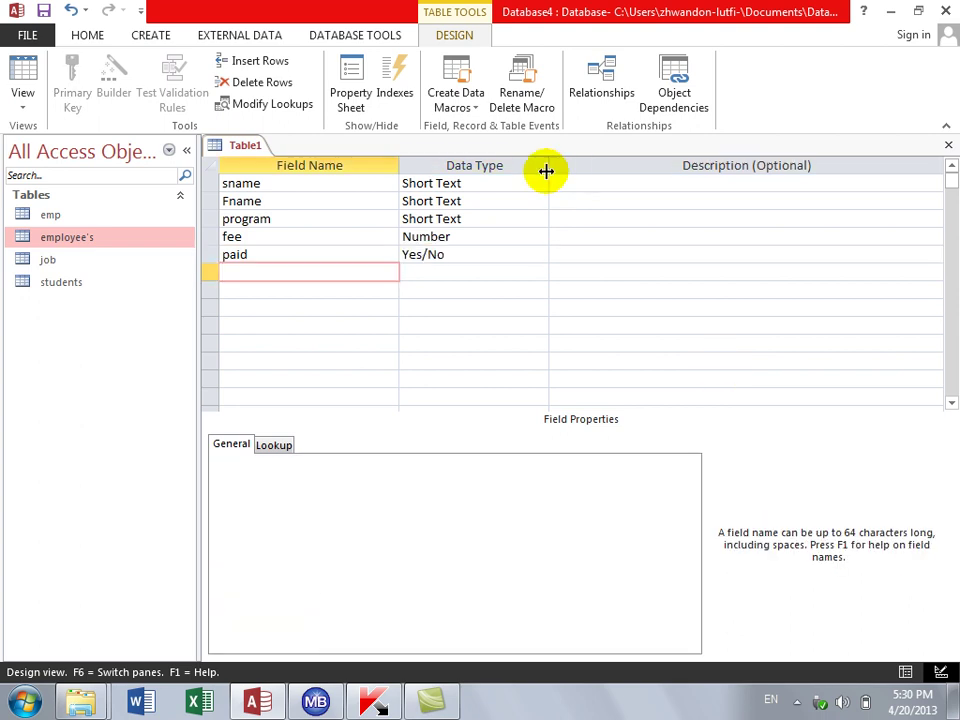
click(24, 78)
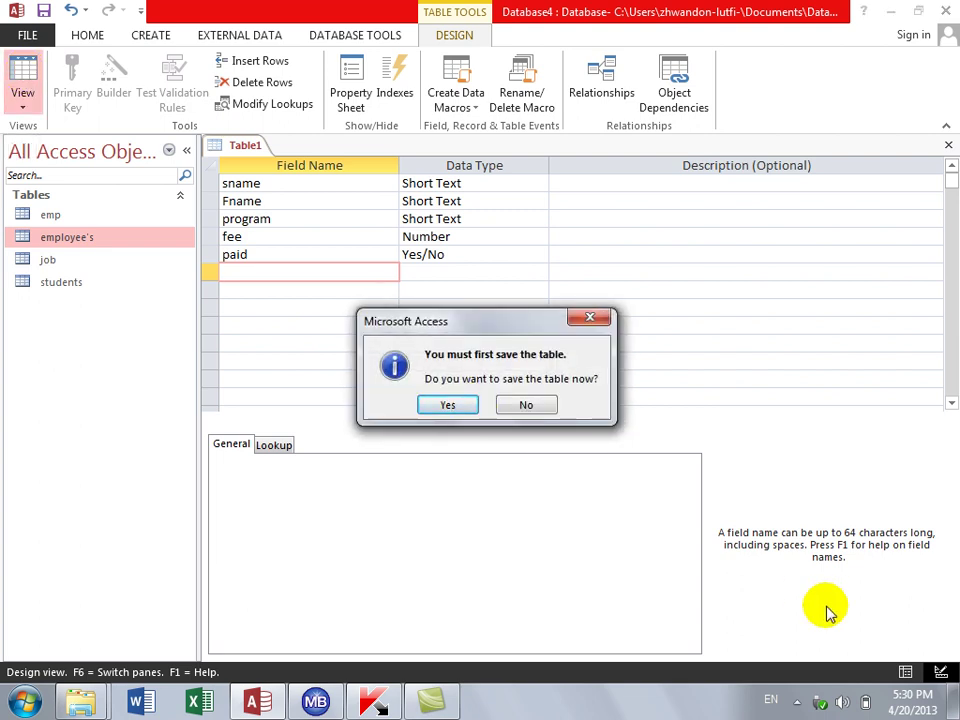
- Agree to save the new table and name it 'students test'
click(447, 404)
text(studen)
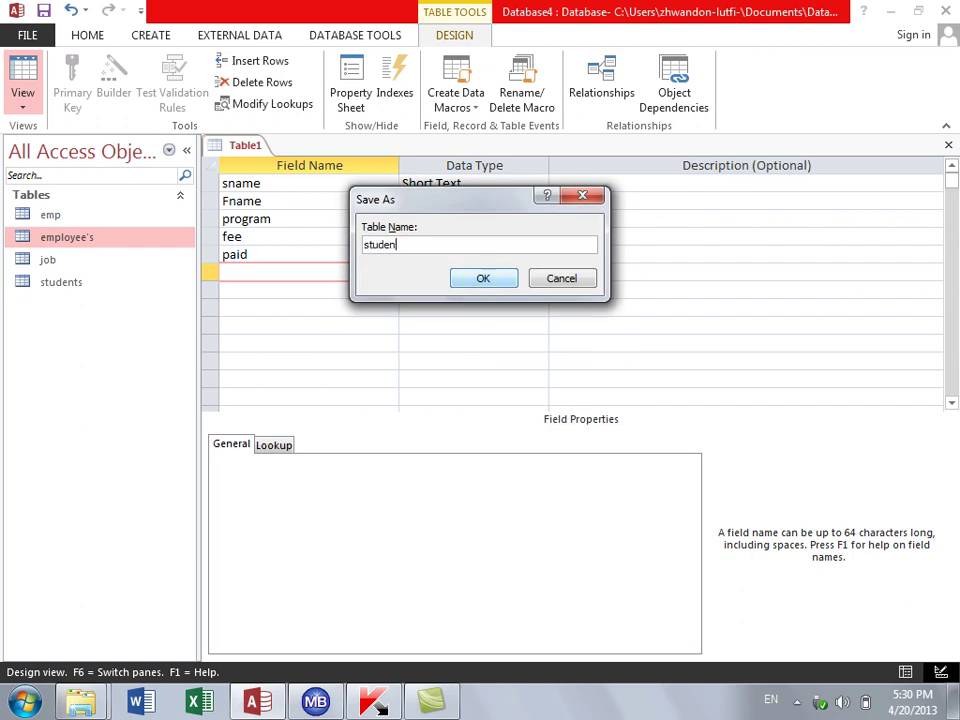
text(sts test)
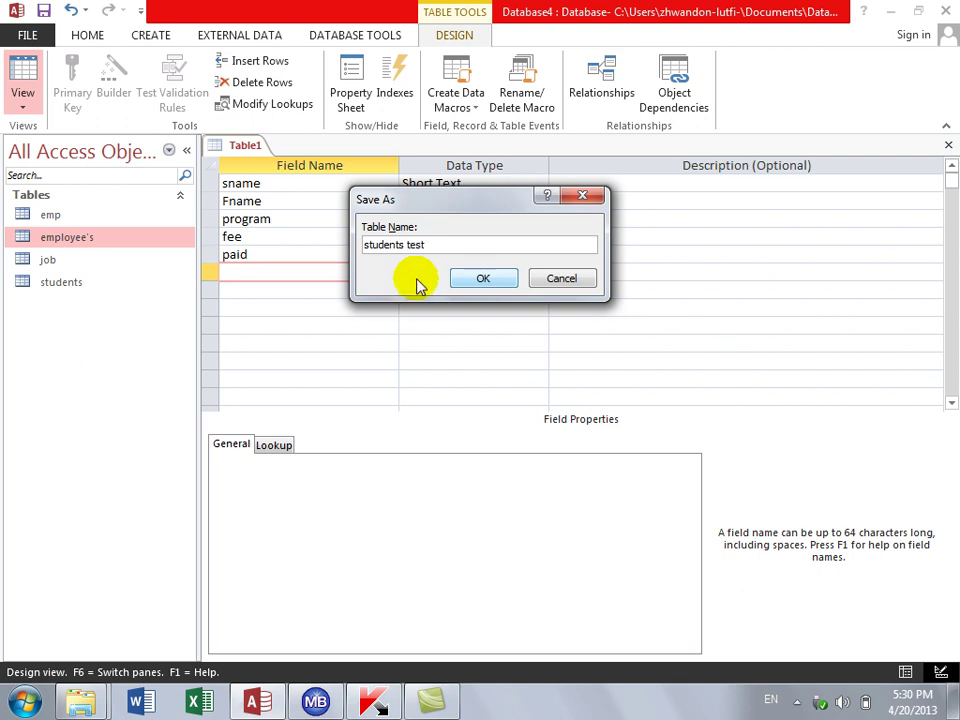
click(457, 283)
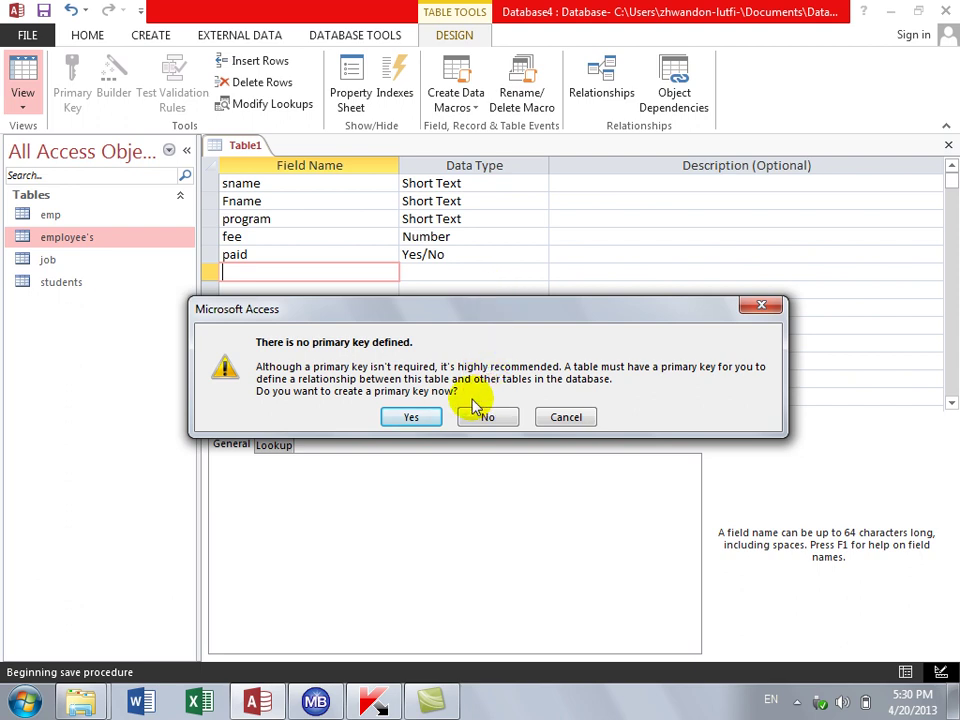
- Cancel the primary-key prompt, leaving Table1 unsaved, and open the Start menu
click(563, 368)
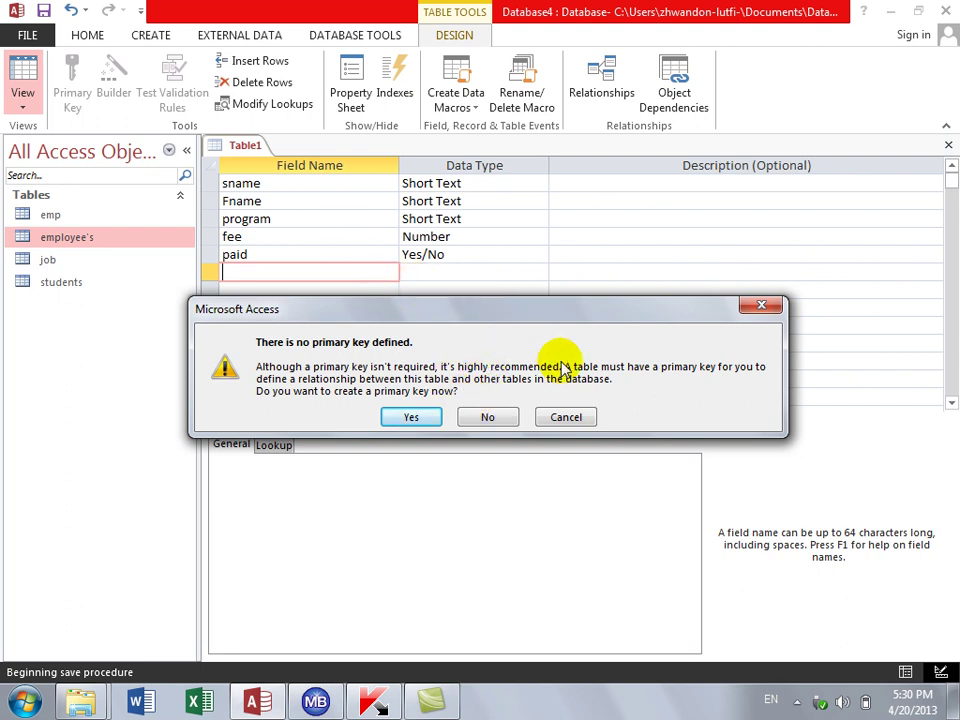
click(550, 417)
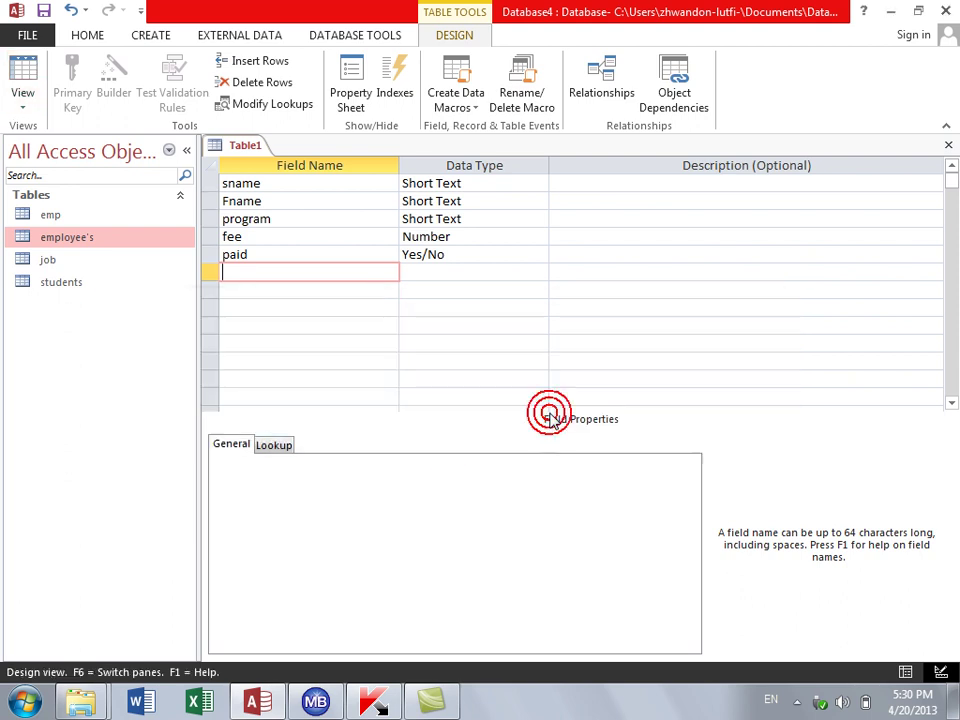
key(super)
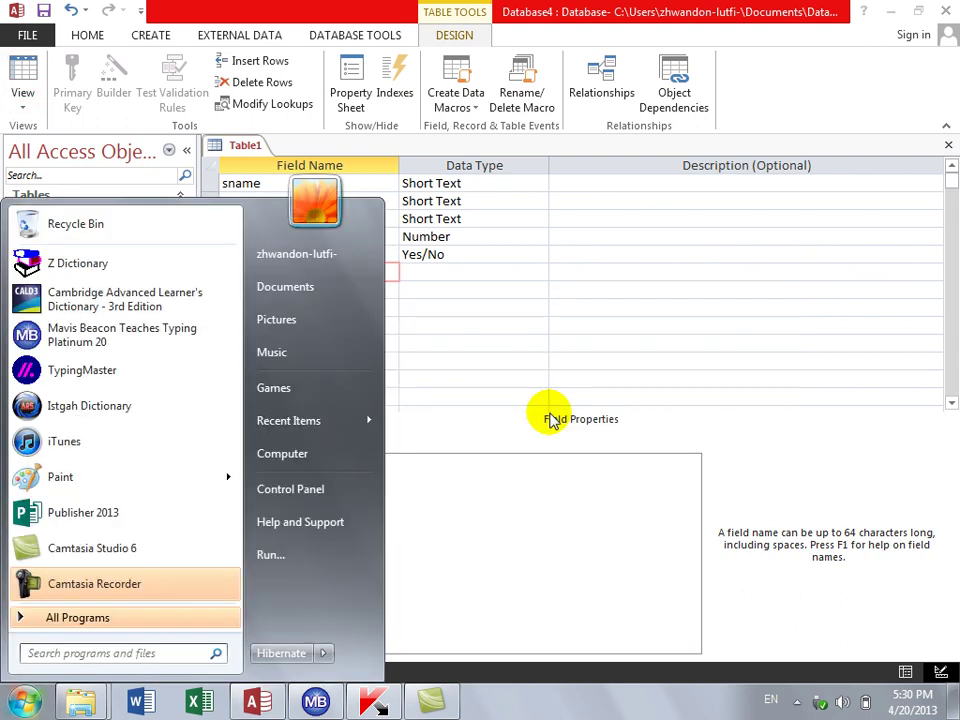
- Launch Notepad and set its font to bold 20-point Lucida Console
text(notepad)
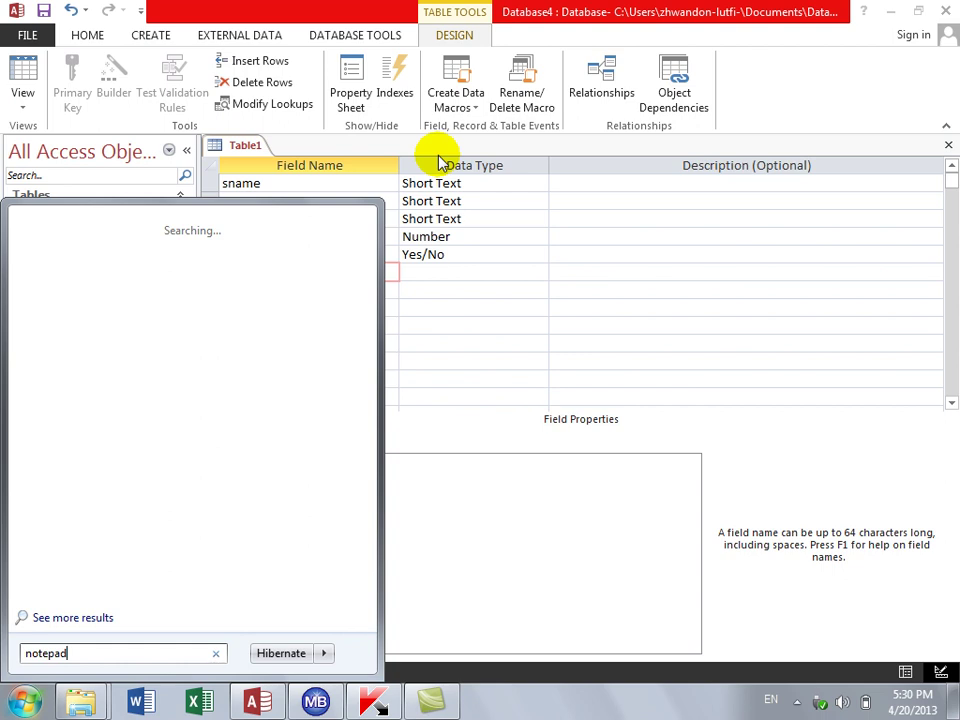
key(Return)
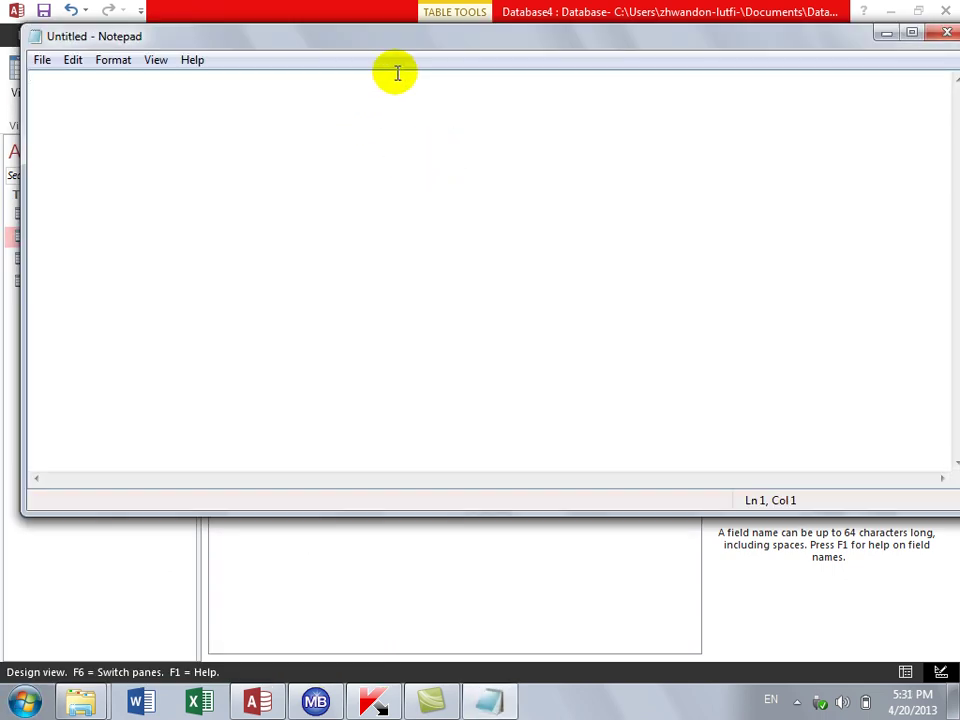
click(198, 60)
mouse_move(111, 60)
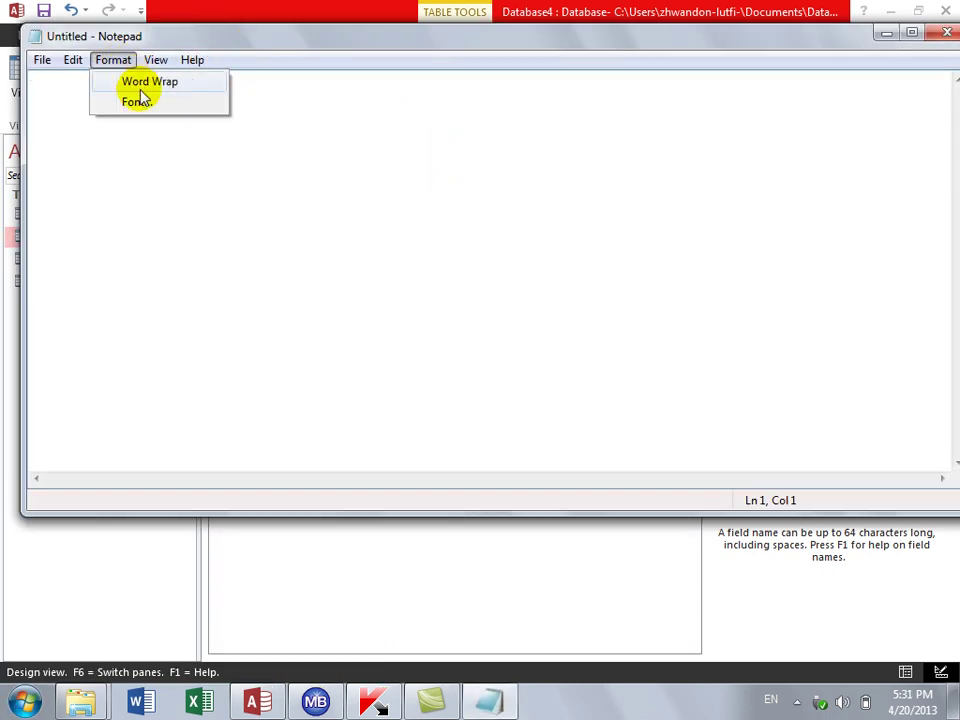
click(139, 102)
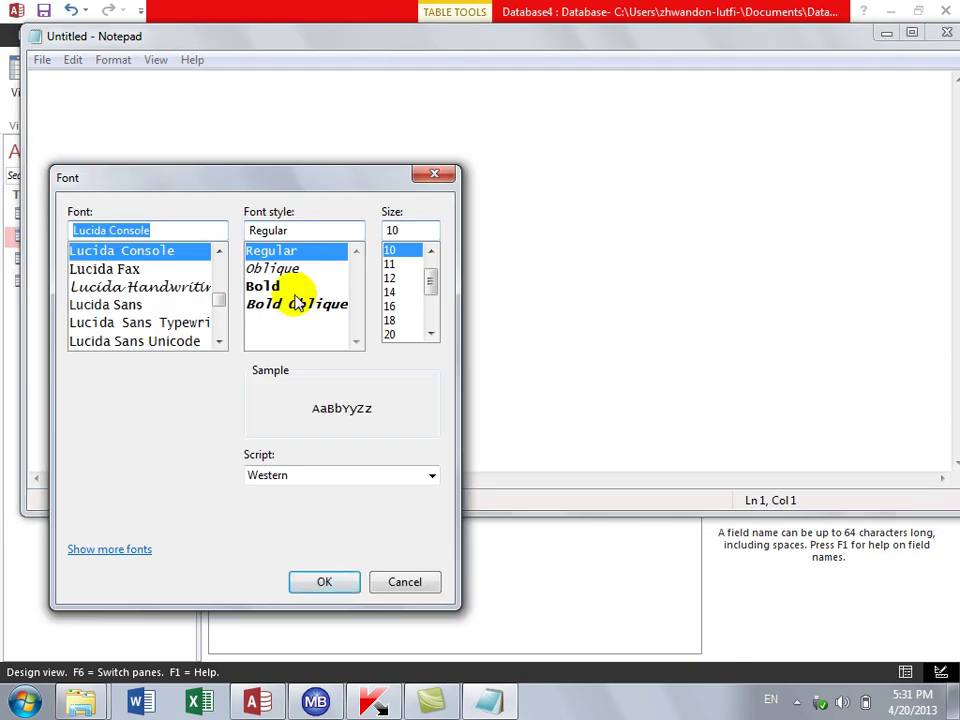
click(292, 285)
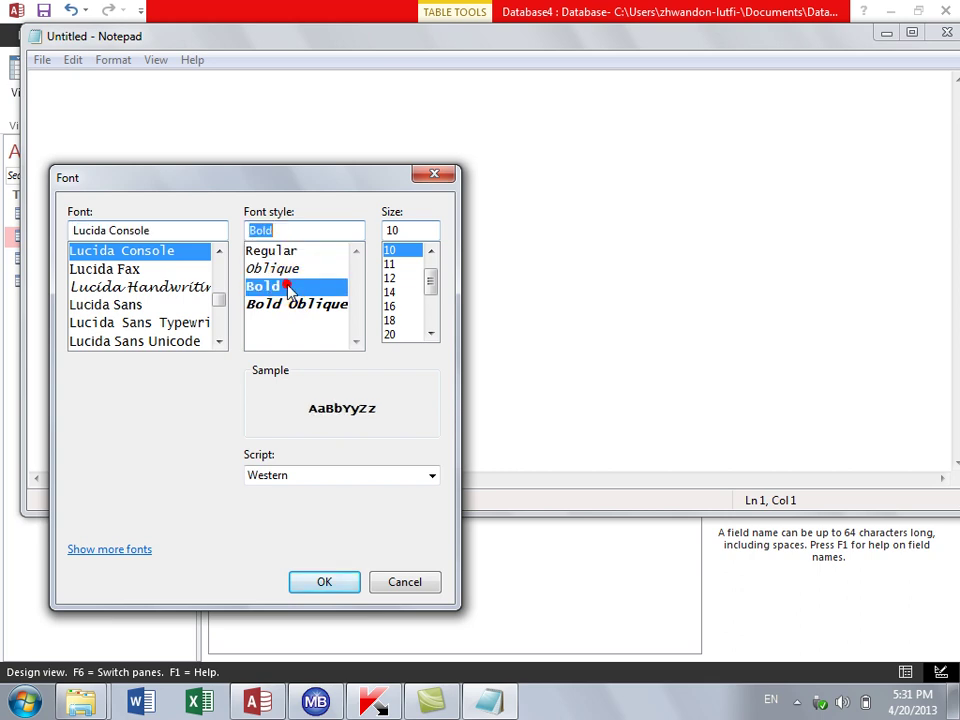
click(396, 336)
click(324, 581)
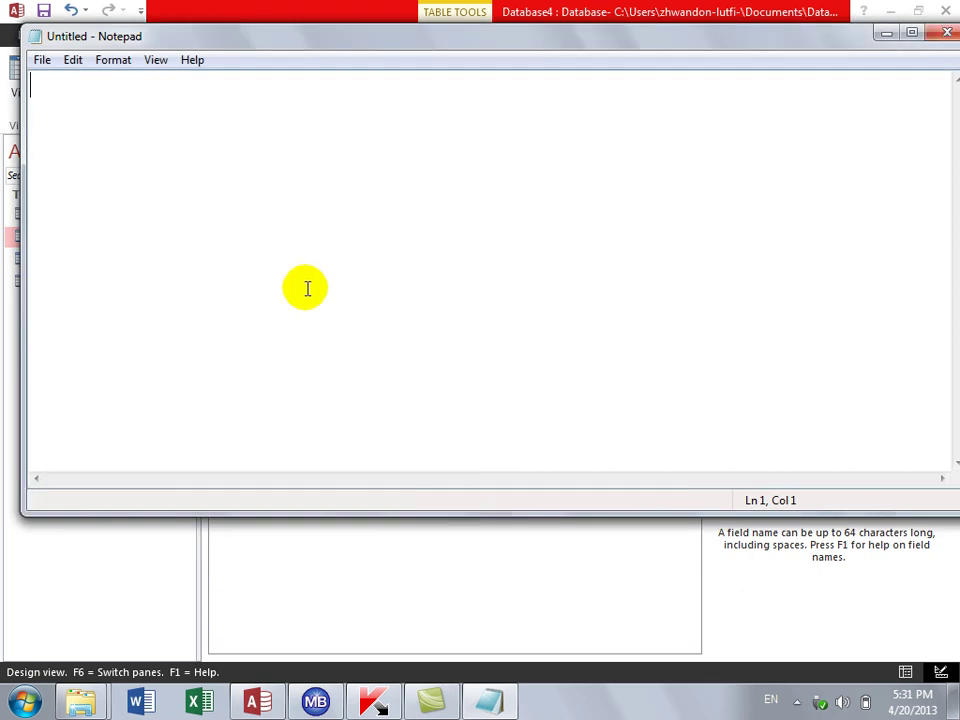
- Write the heading 'Primary Key' followed by an indented line 'it is used to'
drag(392, 42, 392, 155)
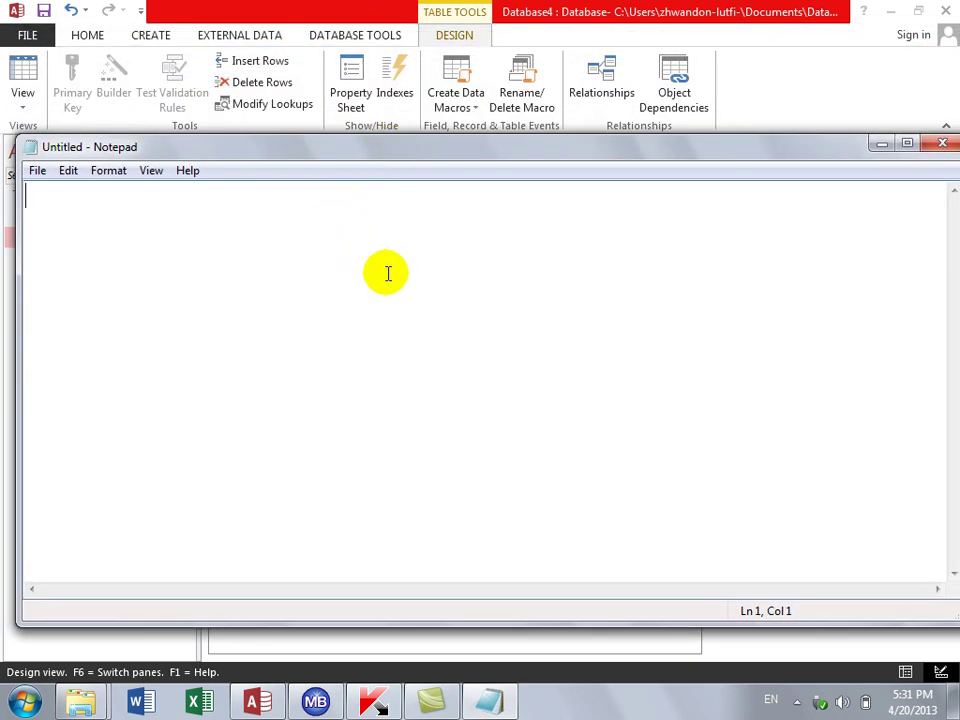
text(Primary K)
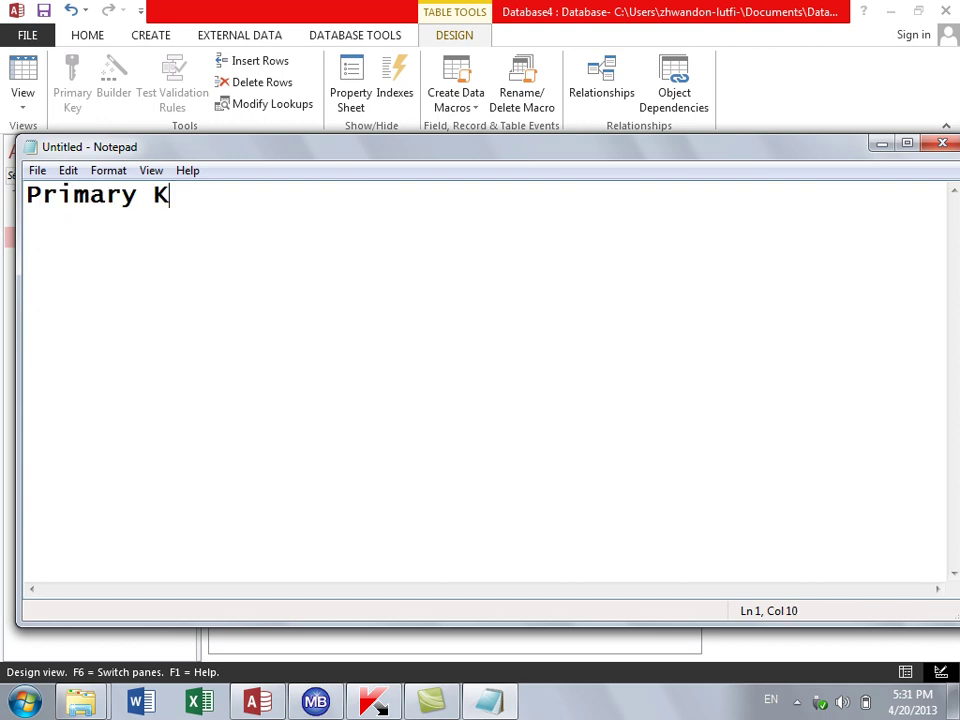
text(ey)
key(Return)
key(Tab)
text(it is used t)
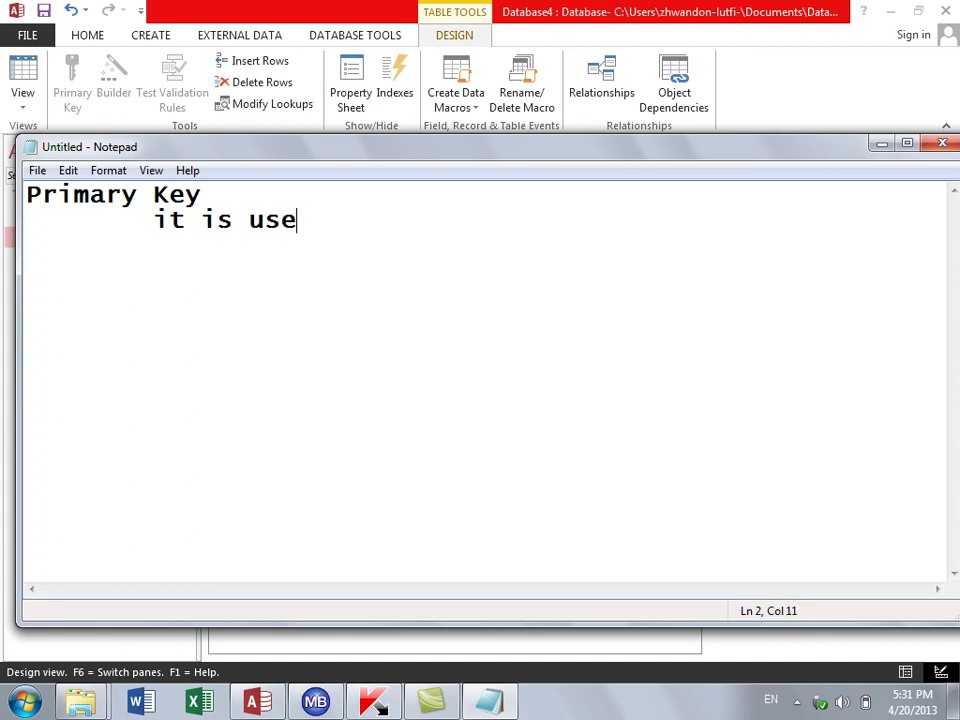
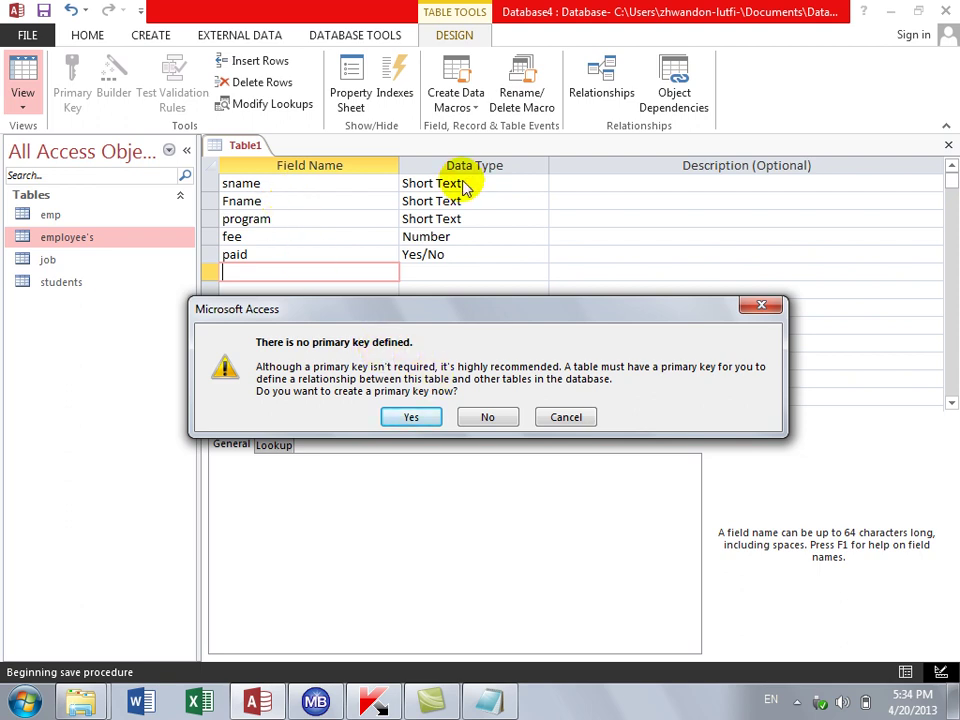
- Accept the ID AutoNumber primary key for students test, check its design, and close it
click(423, 416)
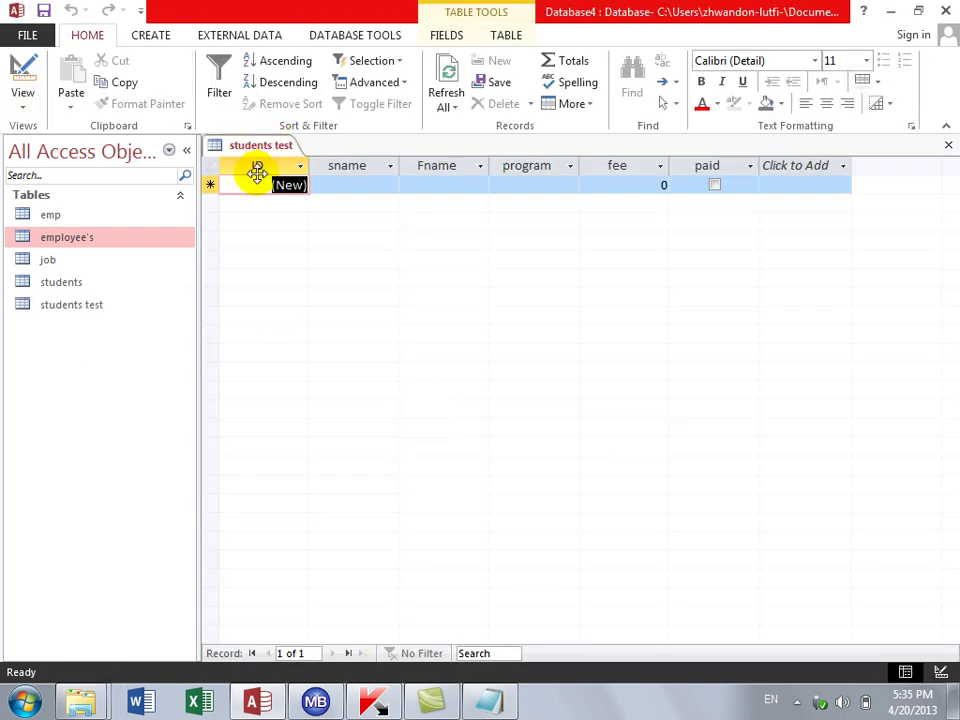
click(22, 75)
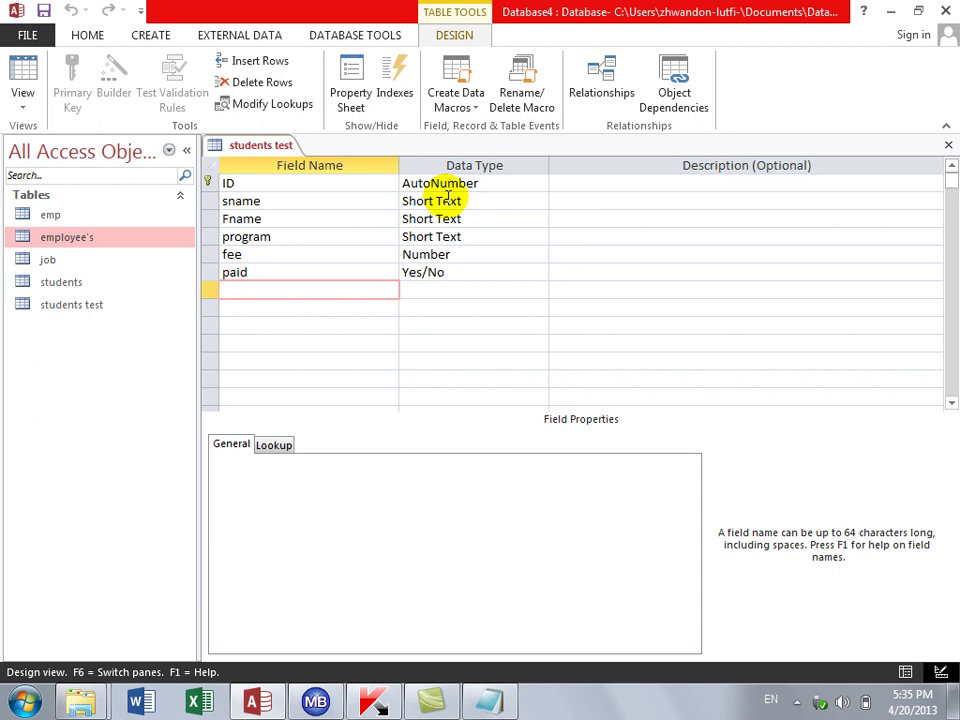
click(949, 143)
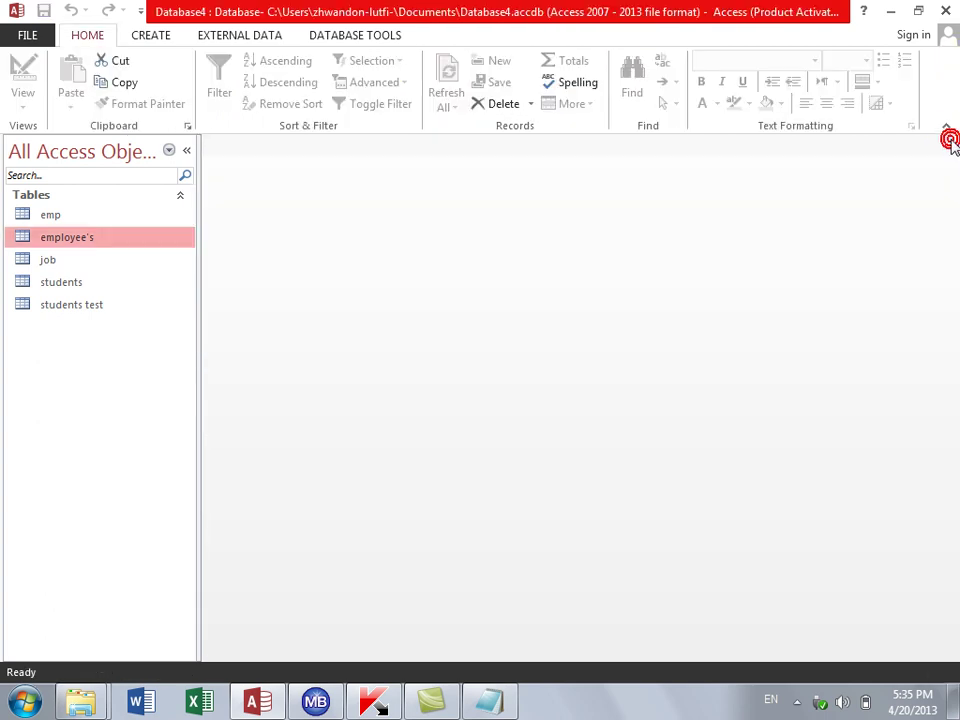
- Design a new table with empno (AutoNumber), ename, job (Short Text) and salary (Number) fields
click(155, 36)
click(133, 66)
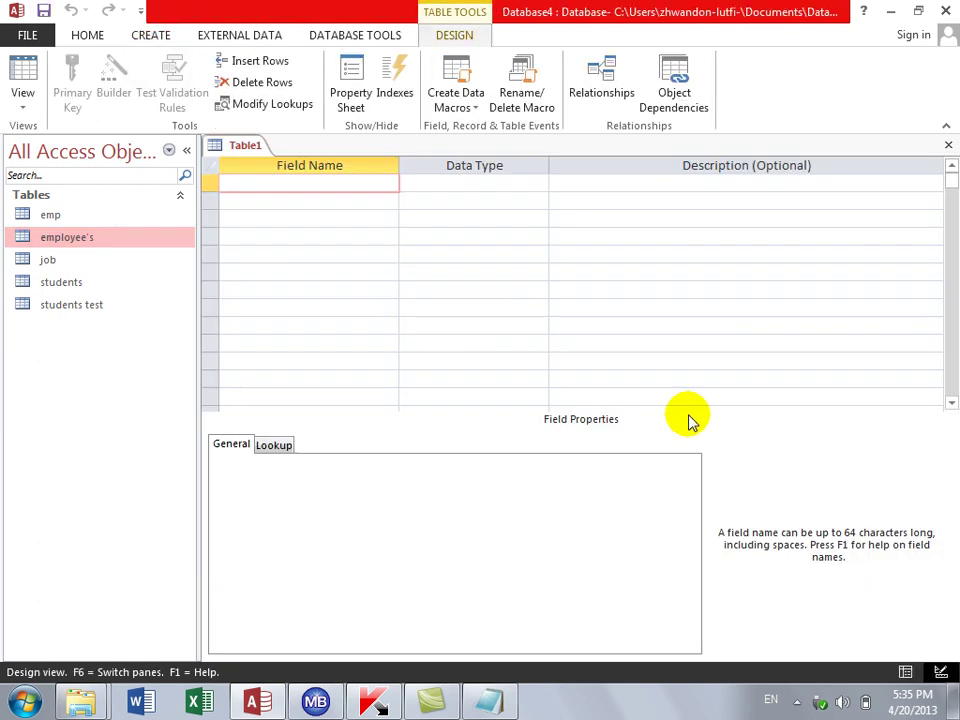
text(empno)
key(Tab)
key(Tab)
key(Tab)
text(ename)
key(Tab)
key(Tab)
key(Tab)
text(job)
key(Tab)
key(Tab)
key(Tab)
text(salary)
key(Tab)
text(n)
key(Tab)
key(Tab)
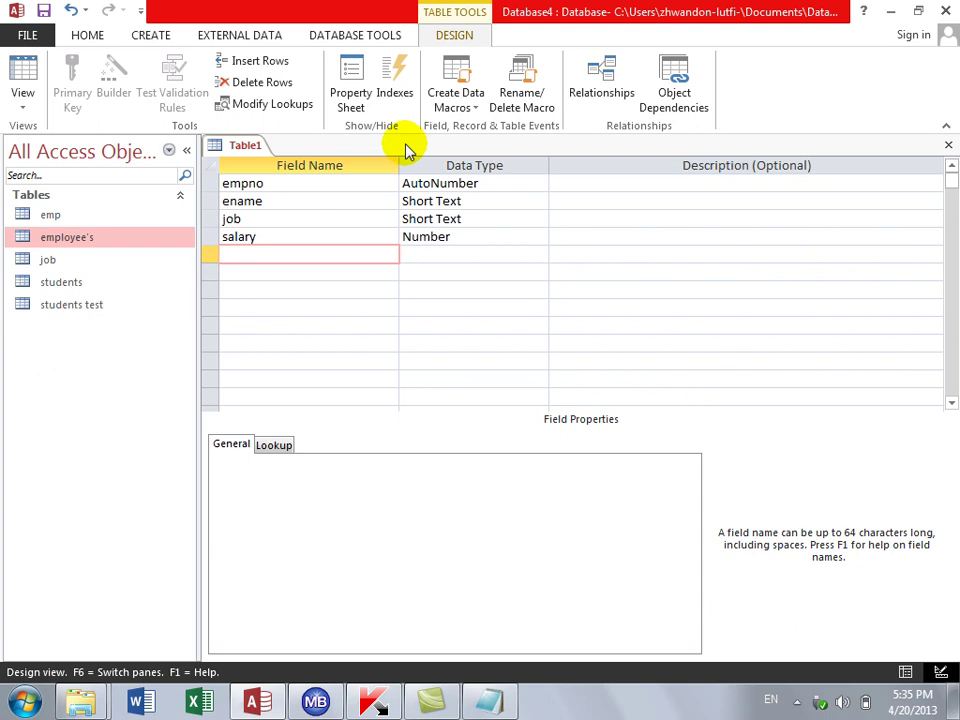
- Save the new table under the name emp1
click(15, 70)
click(446, 405)
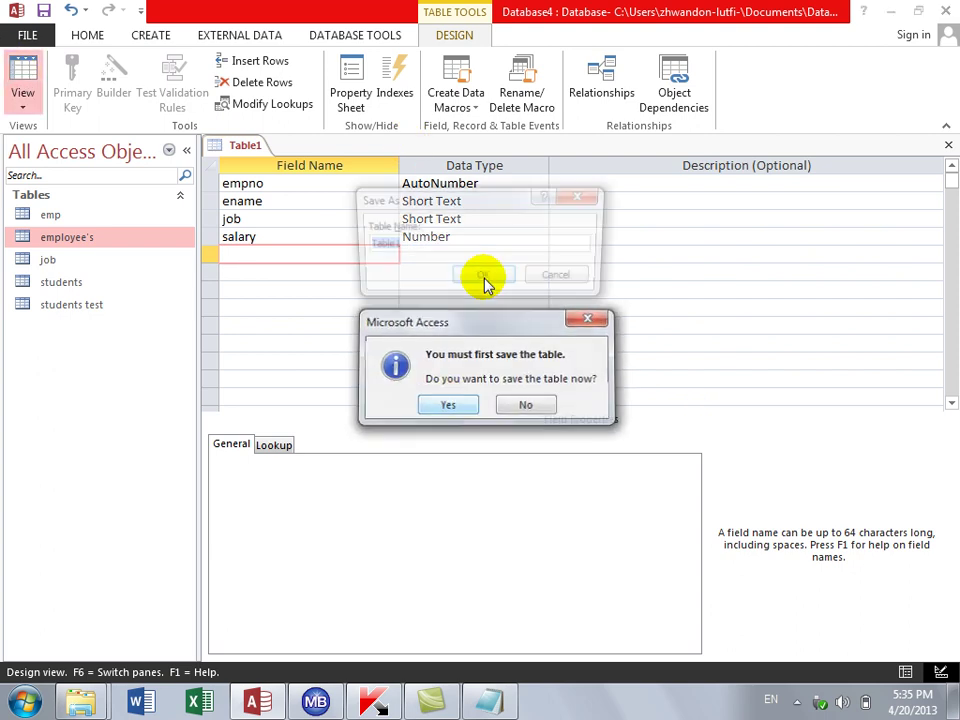
text(emp)
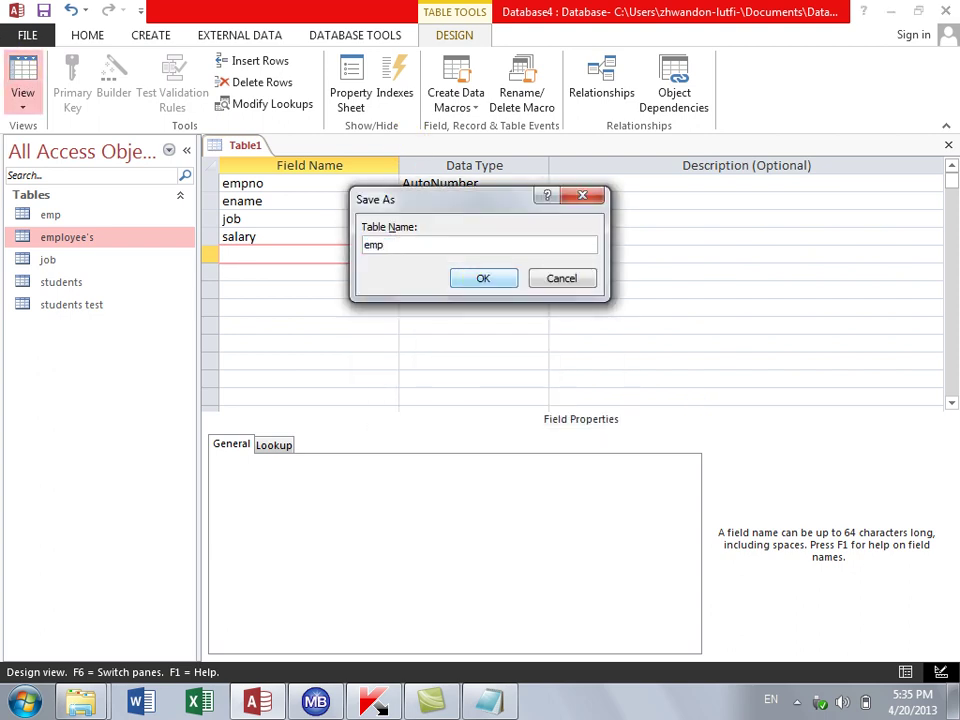
text(1)
click(492, 276)
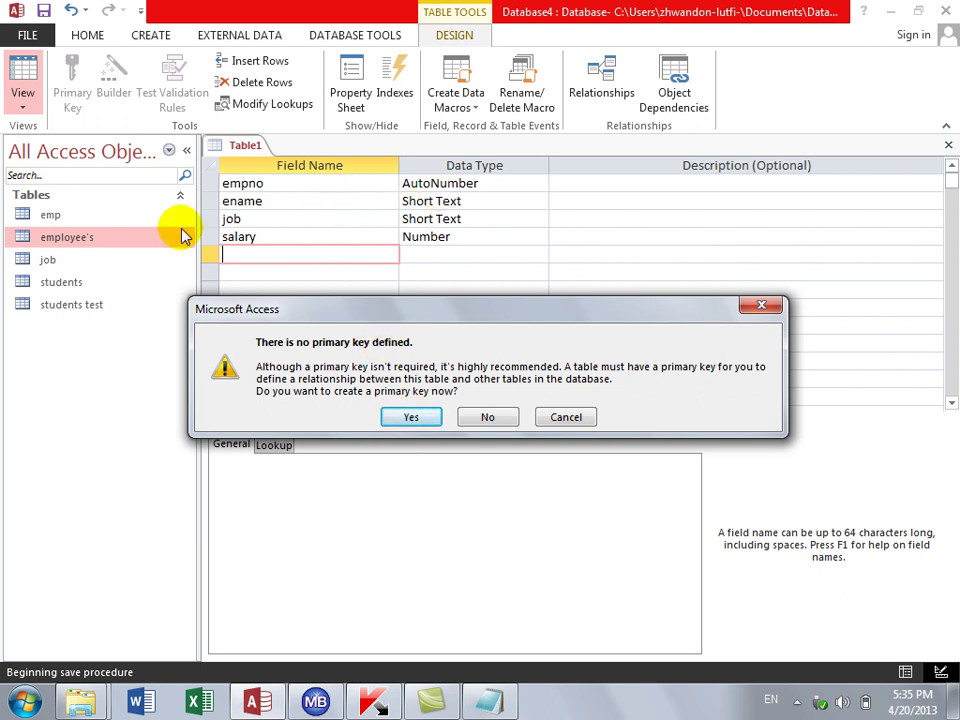
- Cancel the primary-key prompt and rename the first field to ename as Short Text
click(583, 418)
double_click(294, 186)
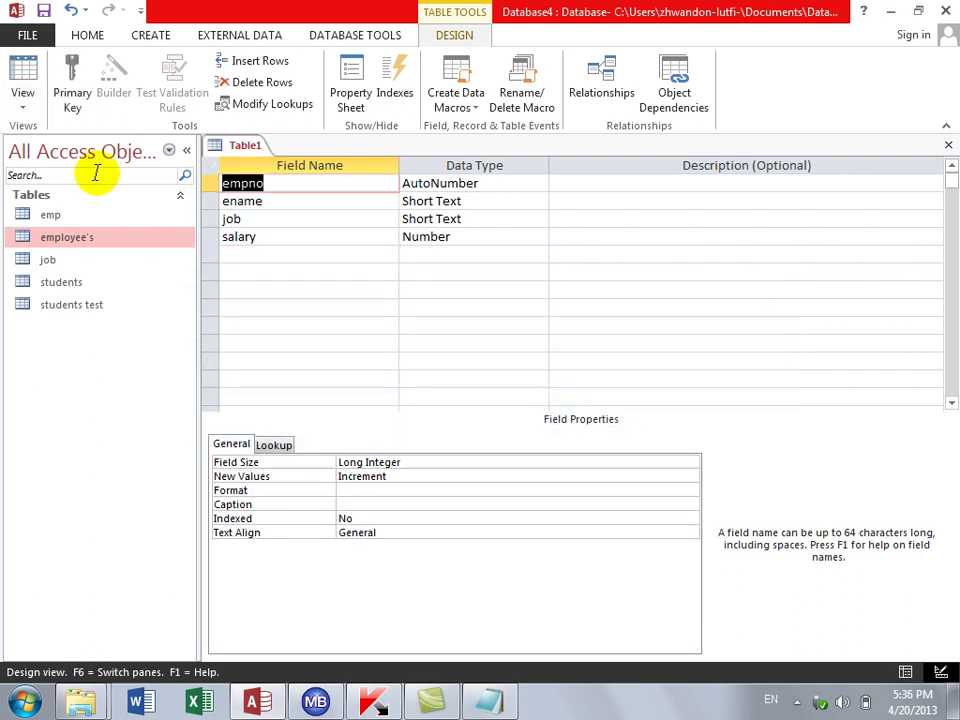
text(emp)
key(BackSpace)
text(name)
key(Tab)
text(n)
key(BackSpace)
key(BackSpace)
text(s)
key(Tab)
key(Tab)
- Make the second field empno with the AutoNumber data type
text(empno)
key(Tab)
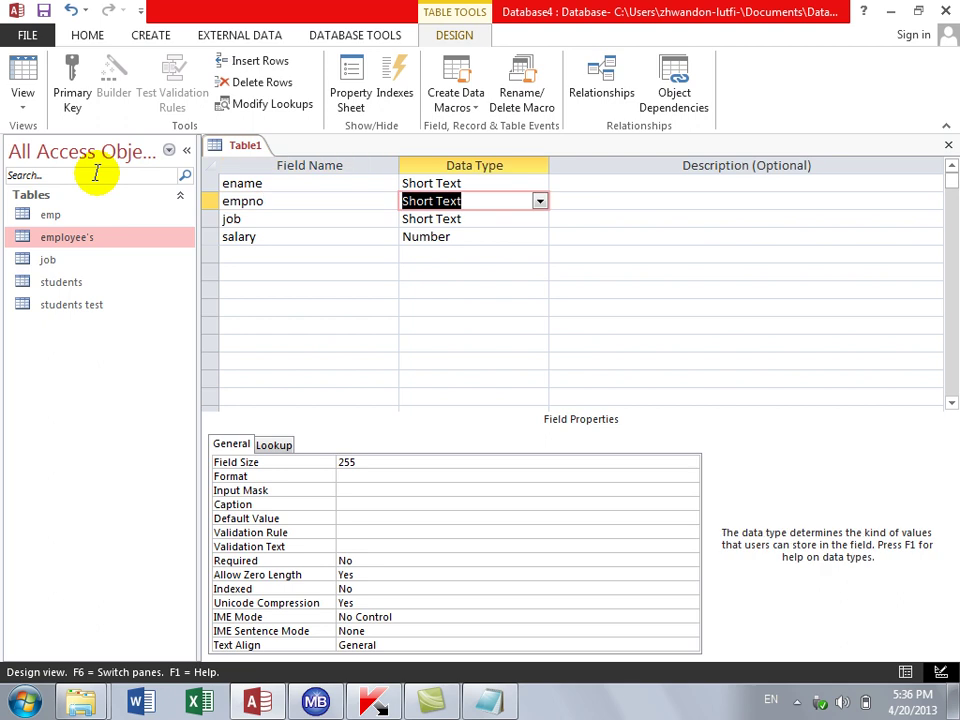
text(a)
key(Tab)
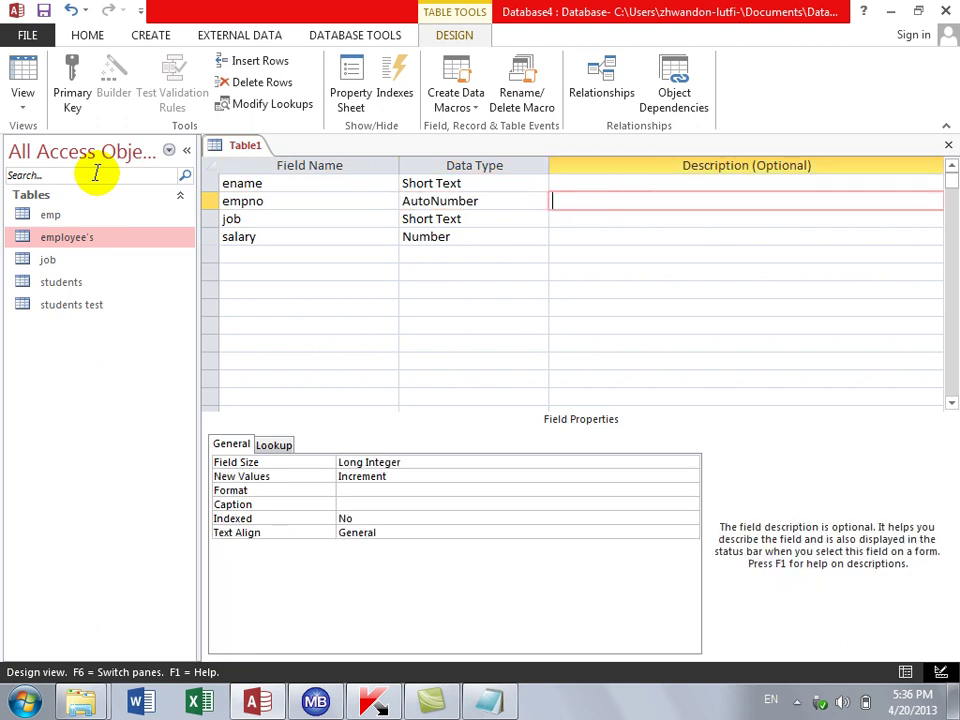
- Save the table as emp1 with an Access-assigned primary key, then close it
click(28, 76)
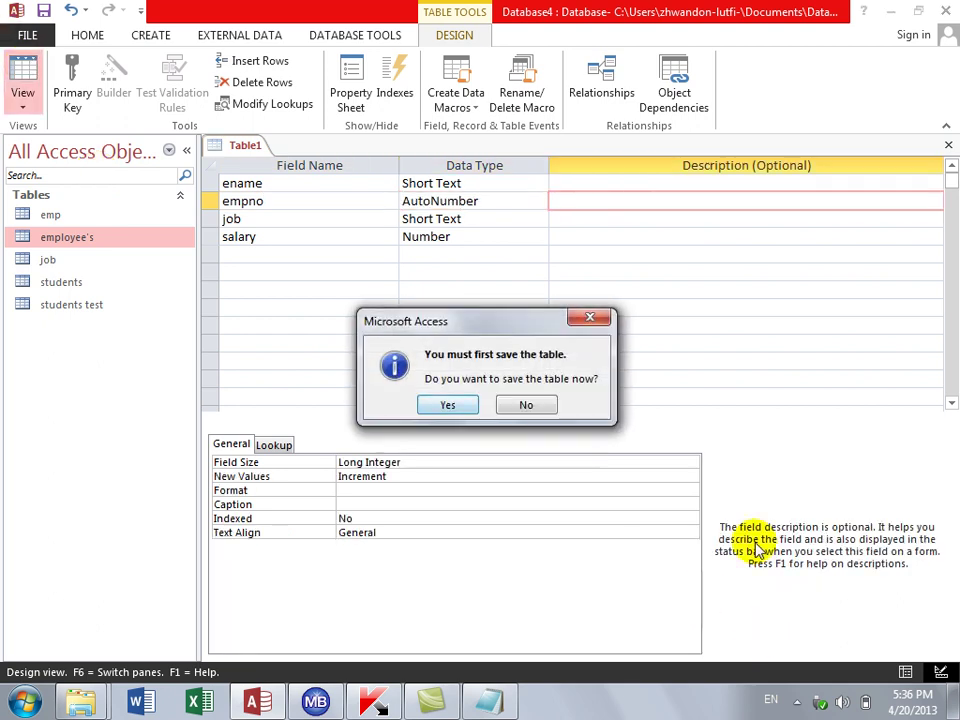
key(Return)
click(483, 281)
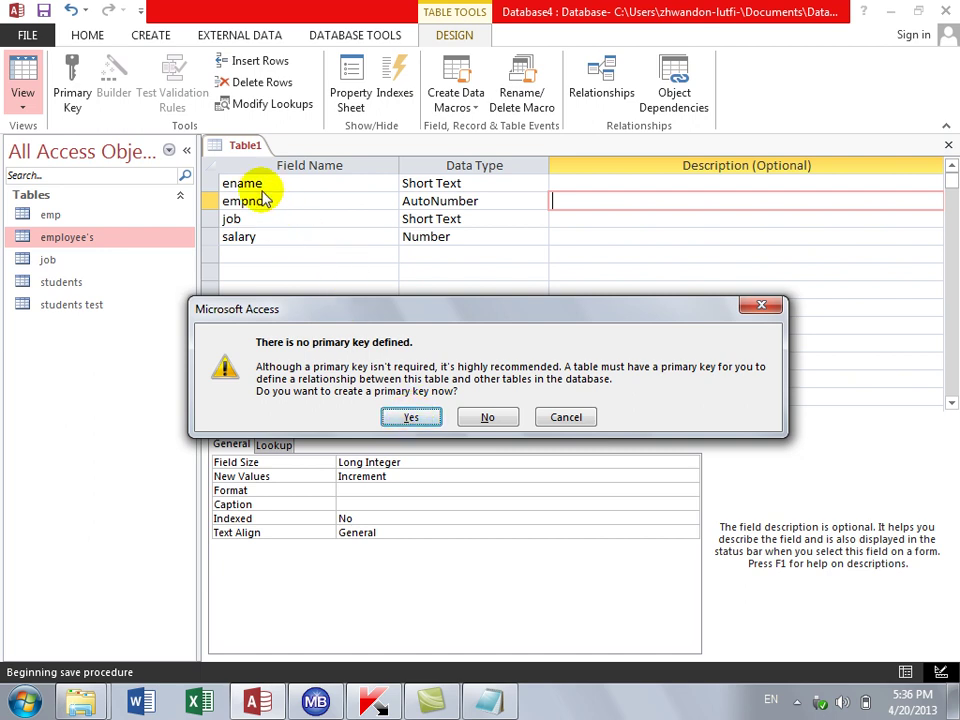
click(431, 420)
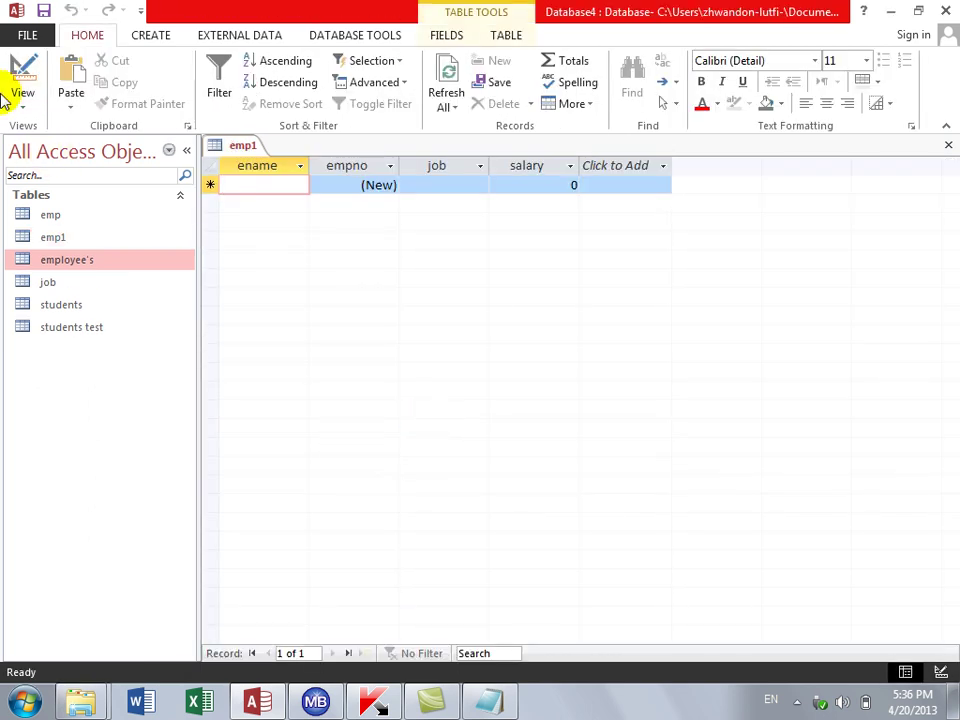
click(22, 78)
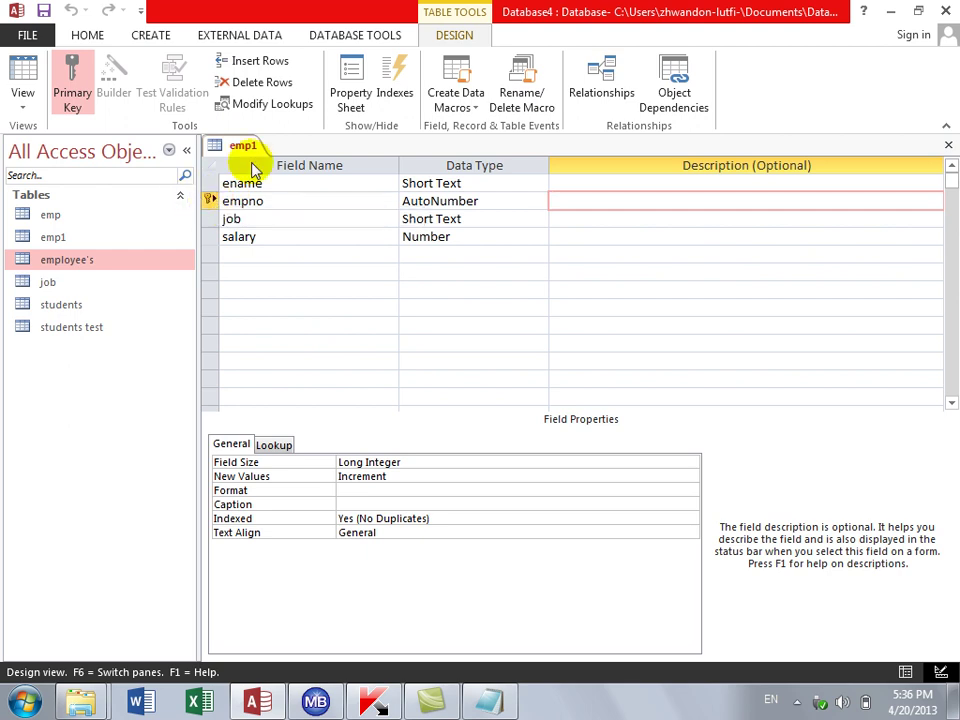
click(948, 146)
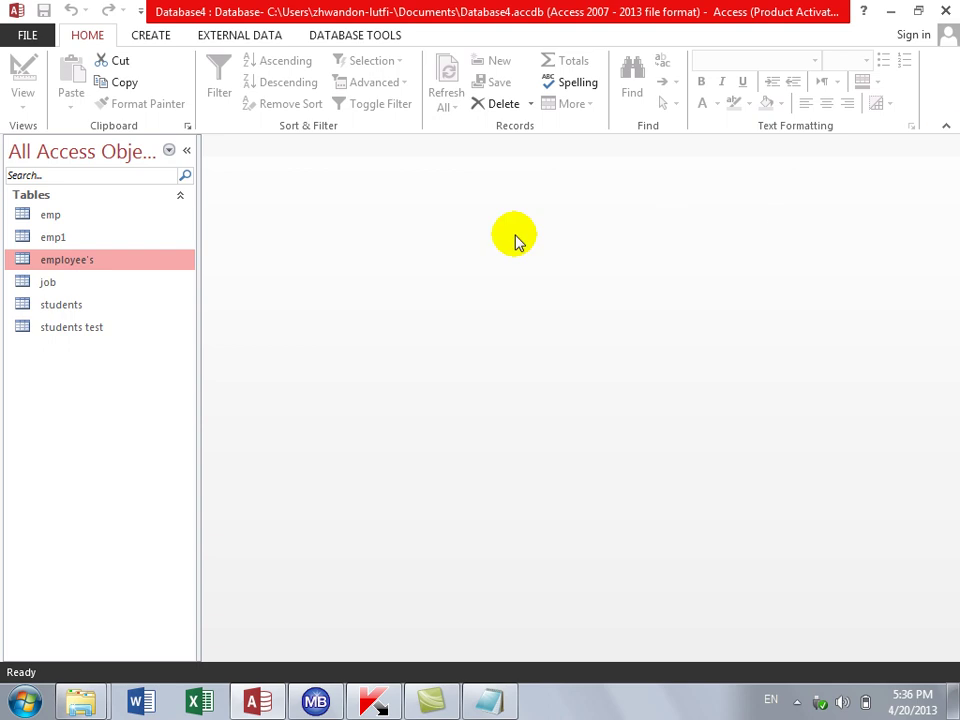
- Open students test in Design View and delete the ID primary key field
double_click(81, 330)
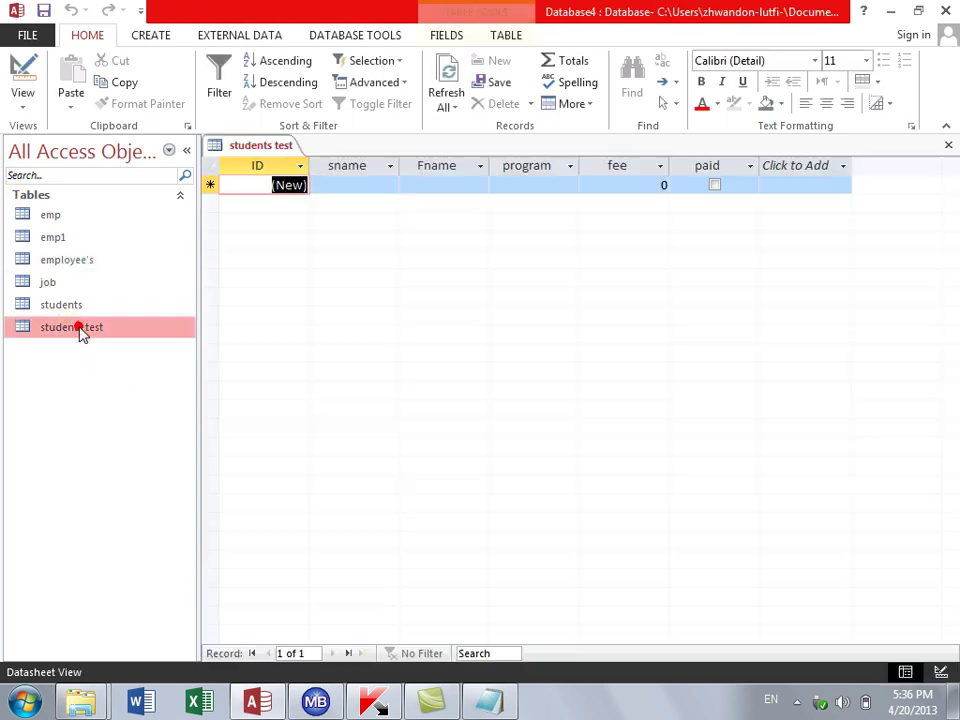
click(22, 76)
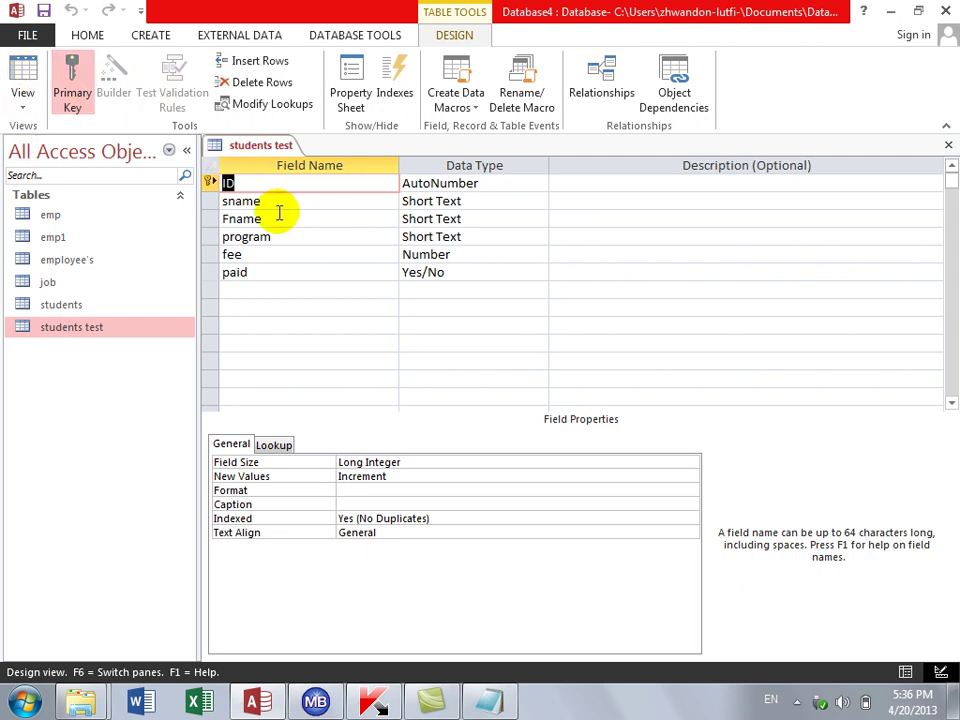
click(210, 182)
right_click(210, 182)
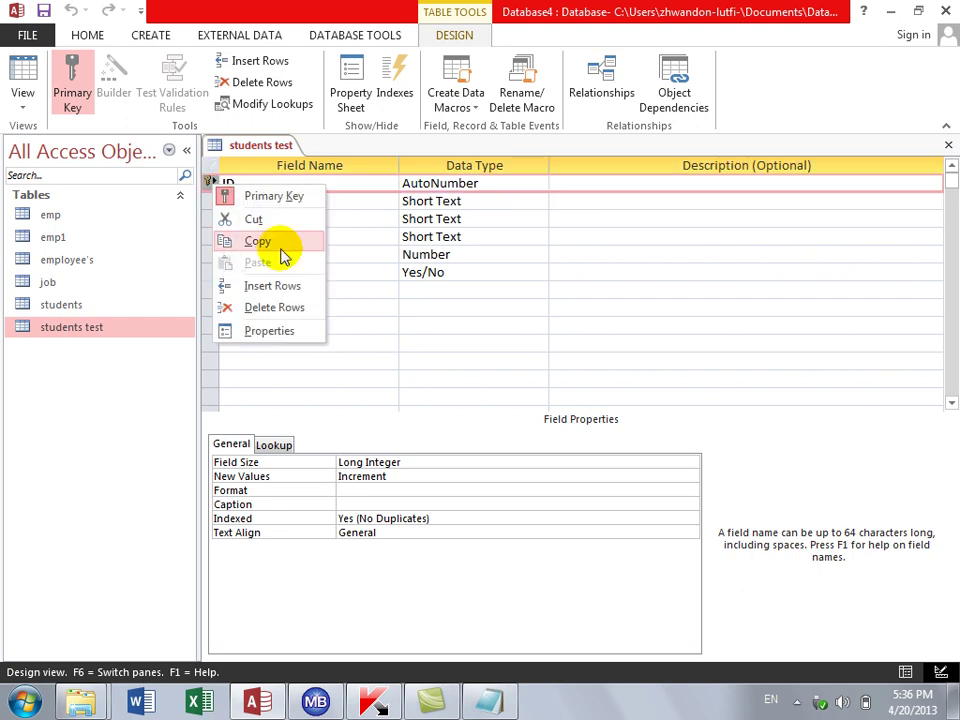
click(292, 307)
click(447, 405)
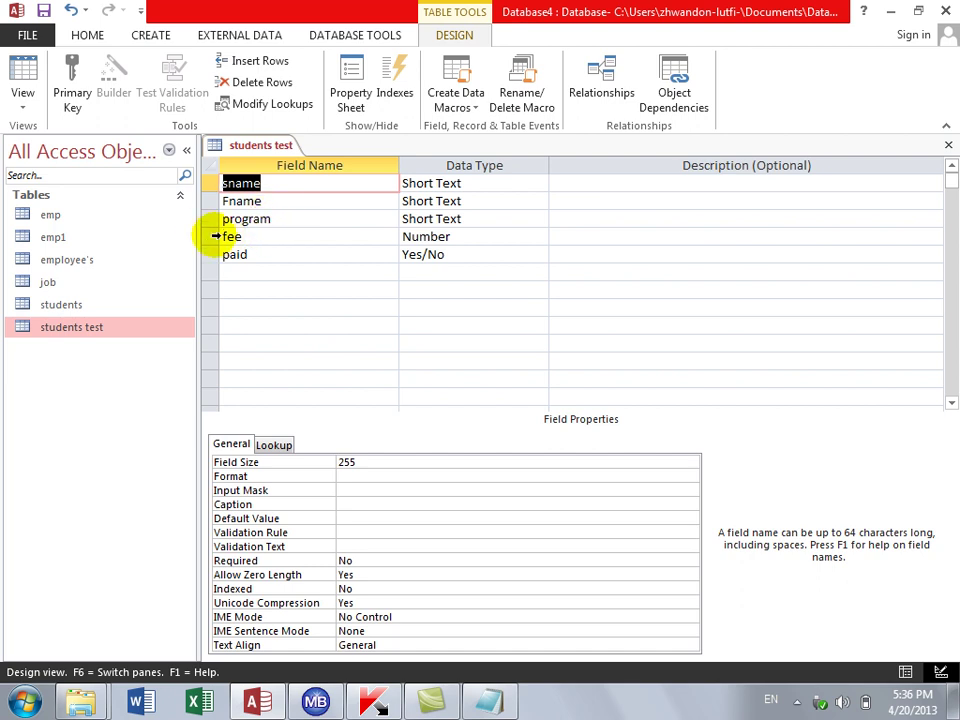
- Insert a new NIC field of type Number above the program field
right_click(211, 218)
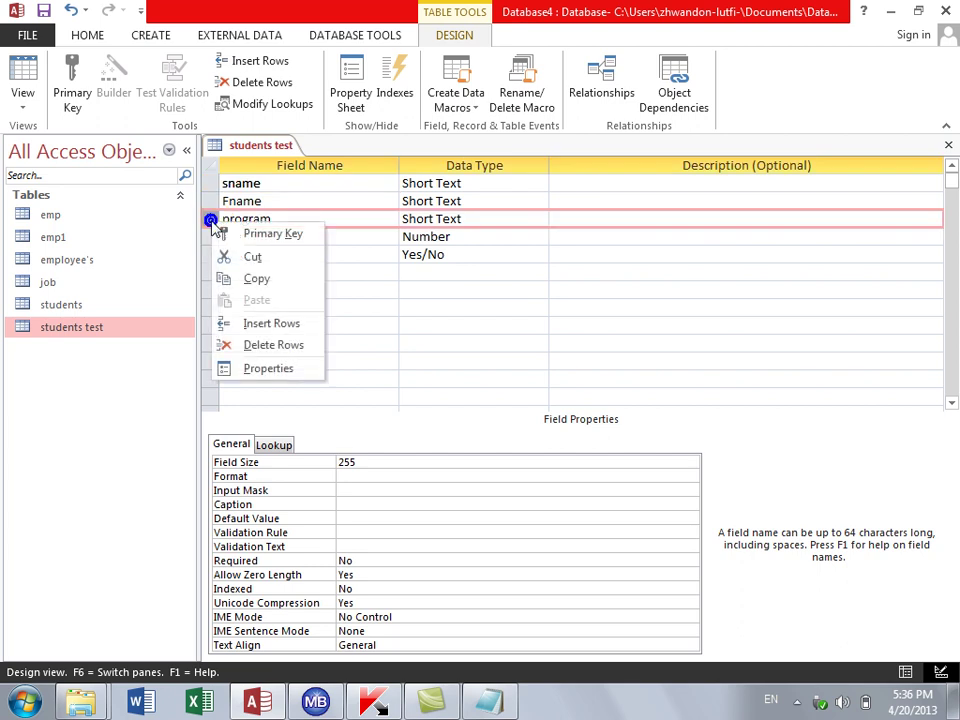
click(268, 327)
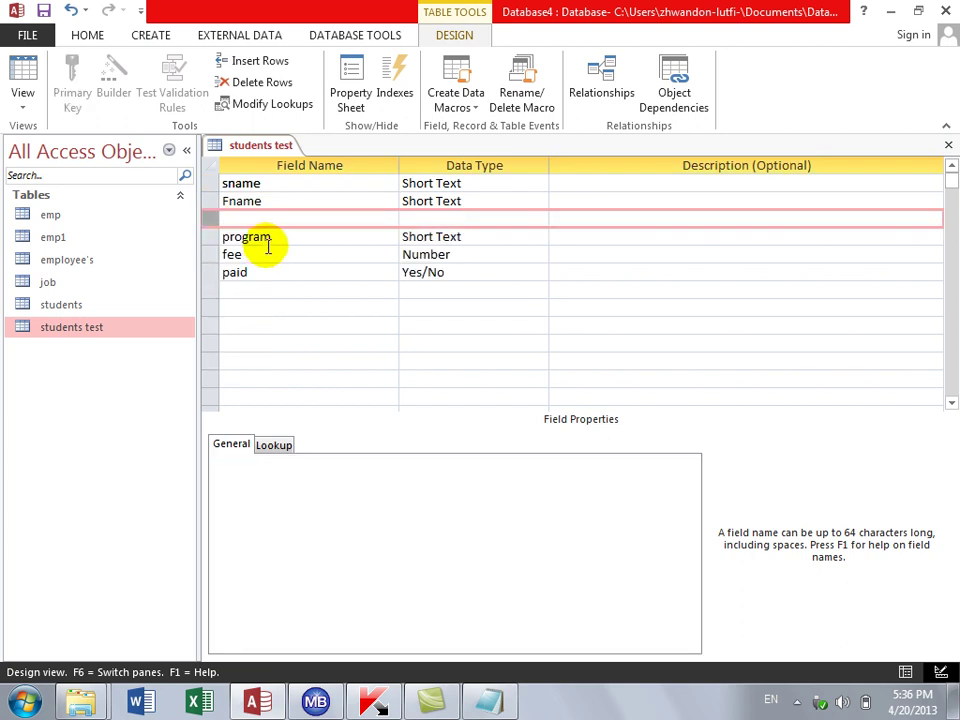
click(268, 216)
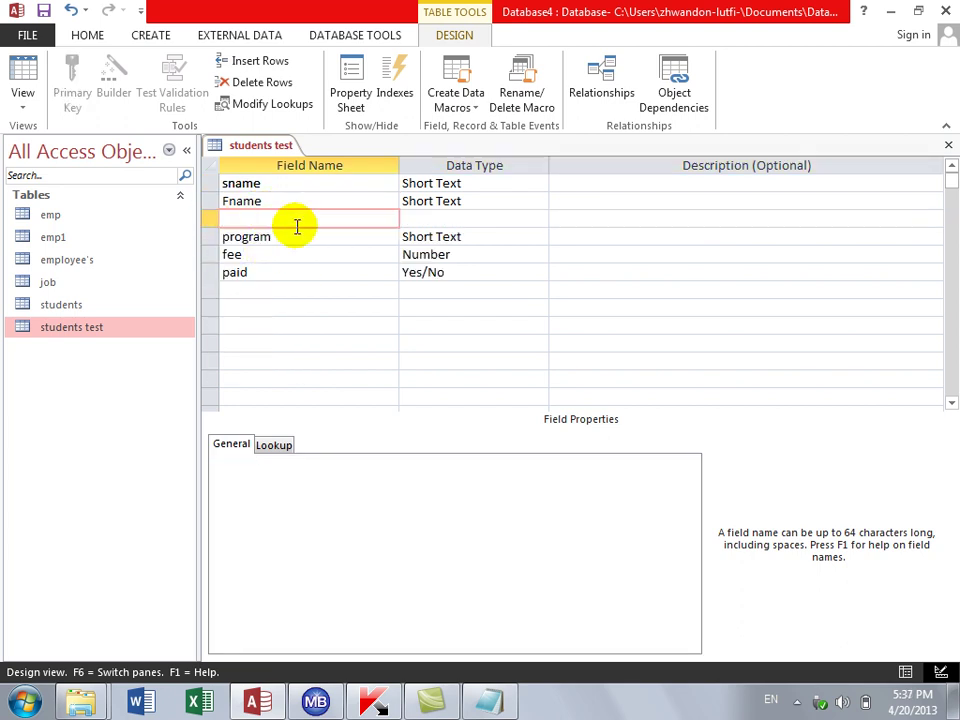
text(NIC)
key(Tab)
text(Number)
key(Tab)
key(Tab)
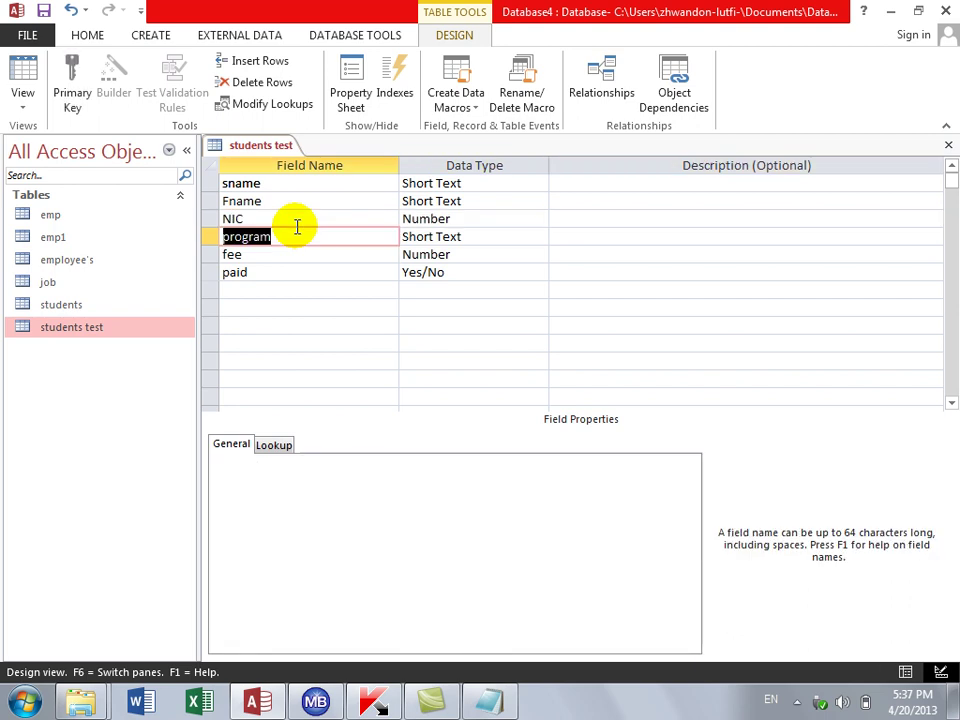
- Change NIC's data type from Number to Short Text
click(418, 214)
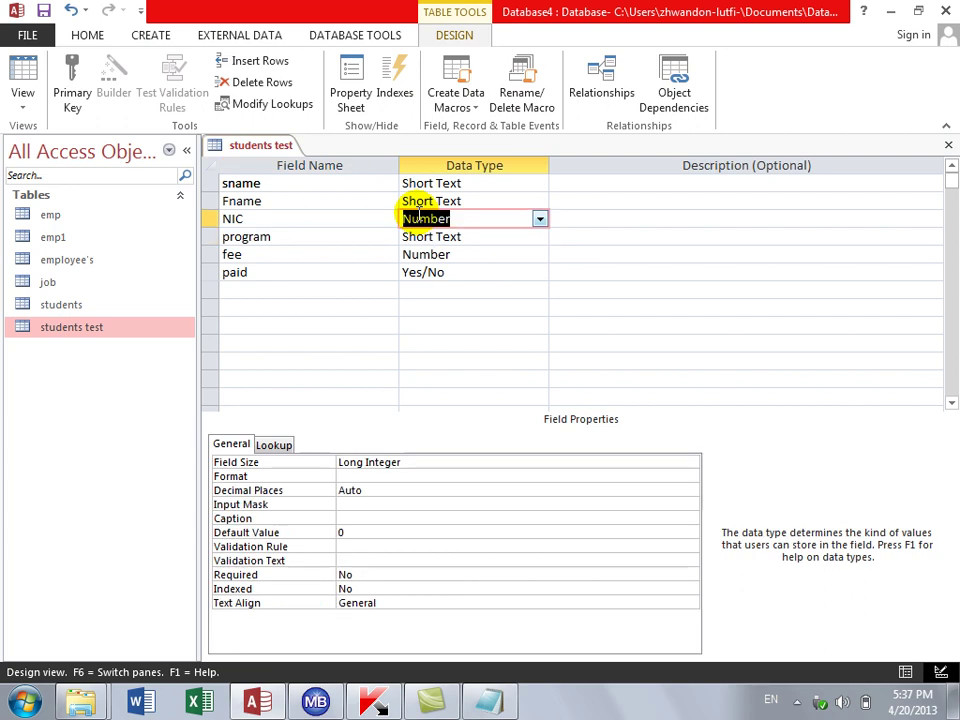
text(st)
key(Tab)
key(Return)
key(BackSpace)
key(BackSpace)
text(s)
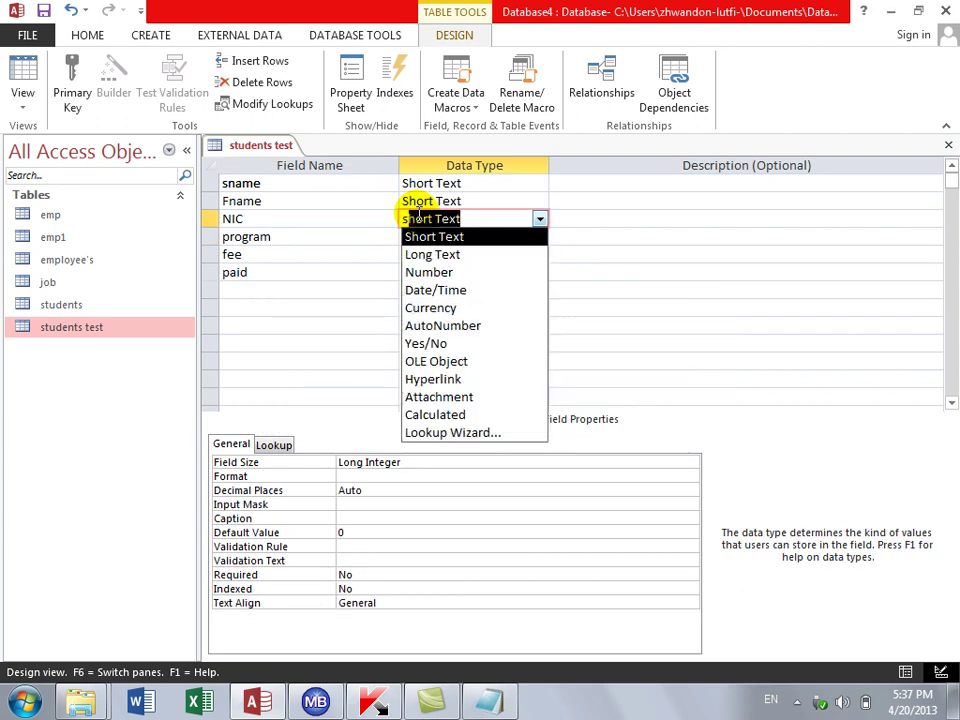
key(Tab)
click(300, 213)
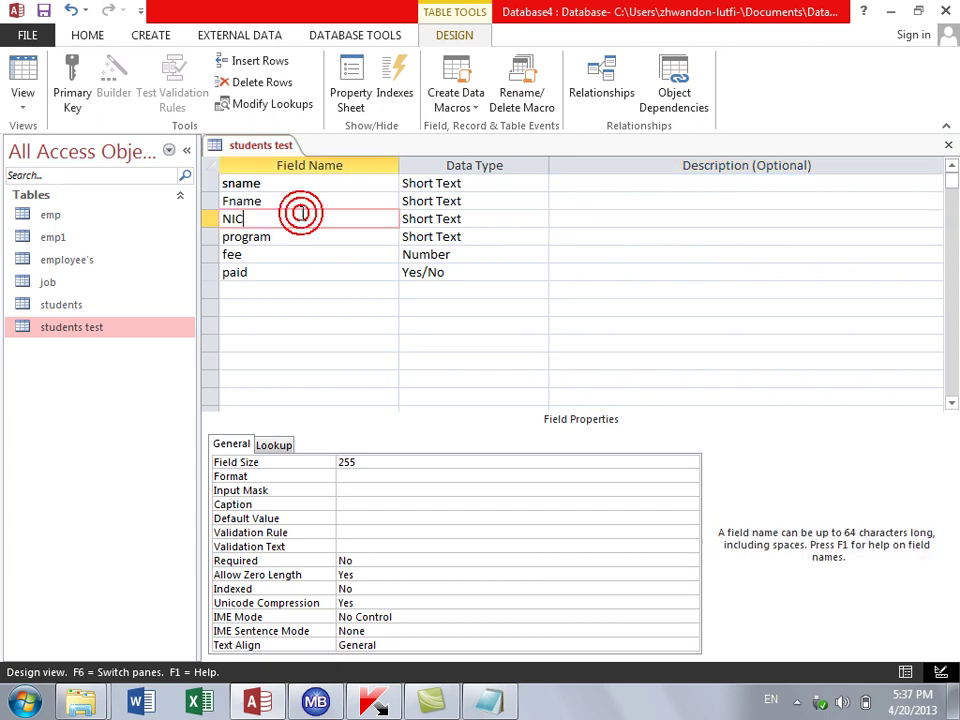
- Set NIC as the primary key and save the design into Datasheet View
click(73, 104)
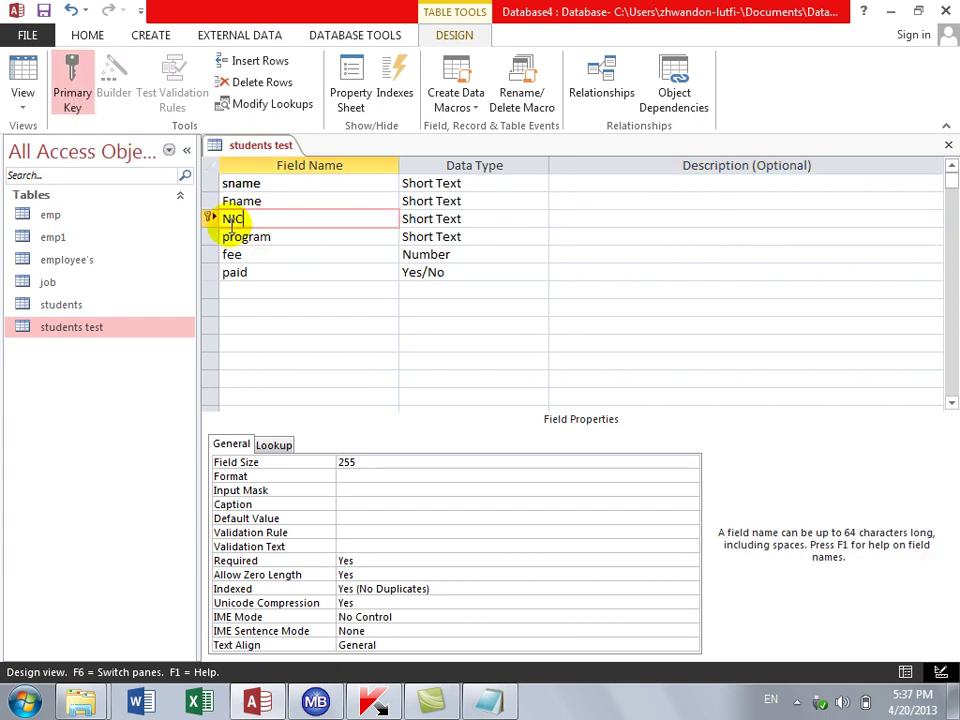
click(14, 90)
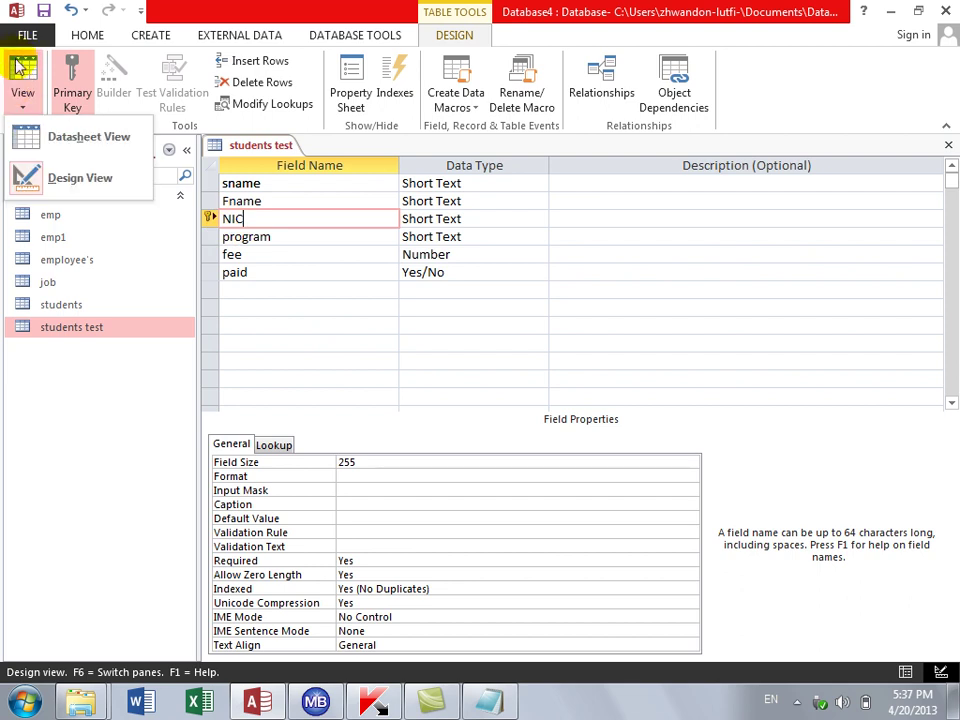
click(75, 136)
click(447, 404)
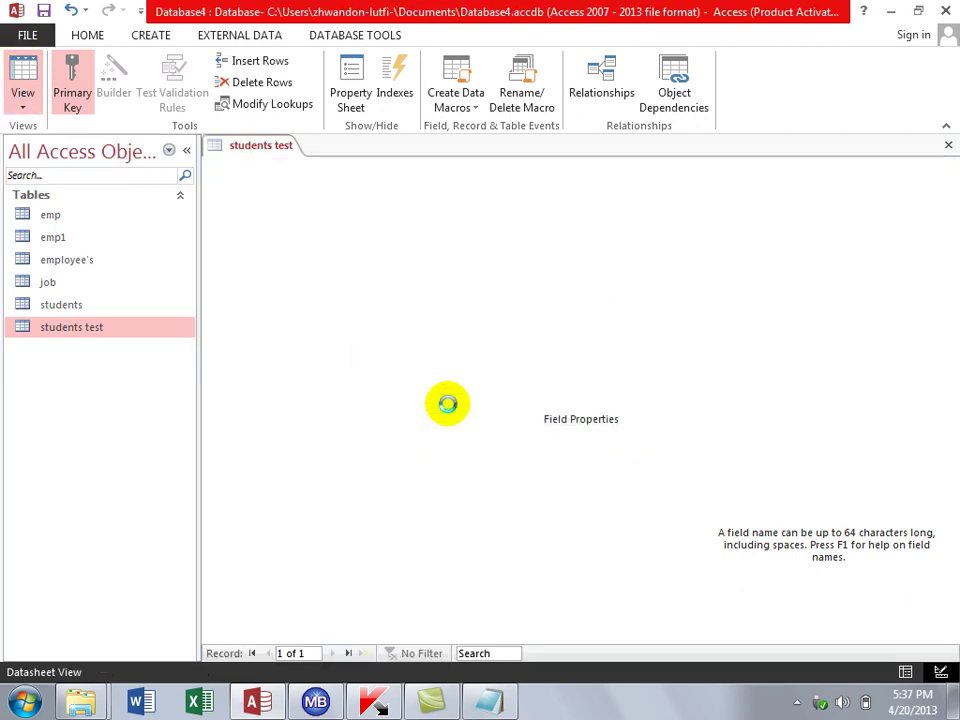
- Add a record containing only NIC 2222
key(Tab)
key(Tab)
key(Tab)
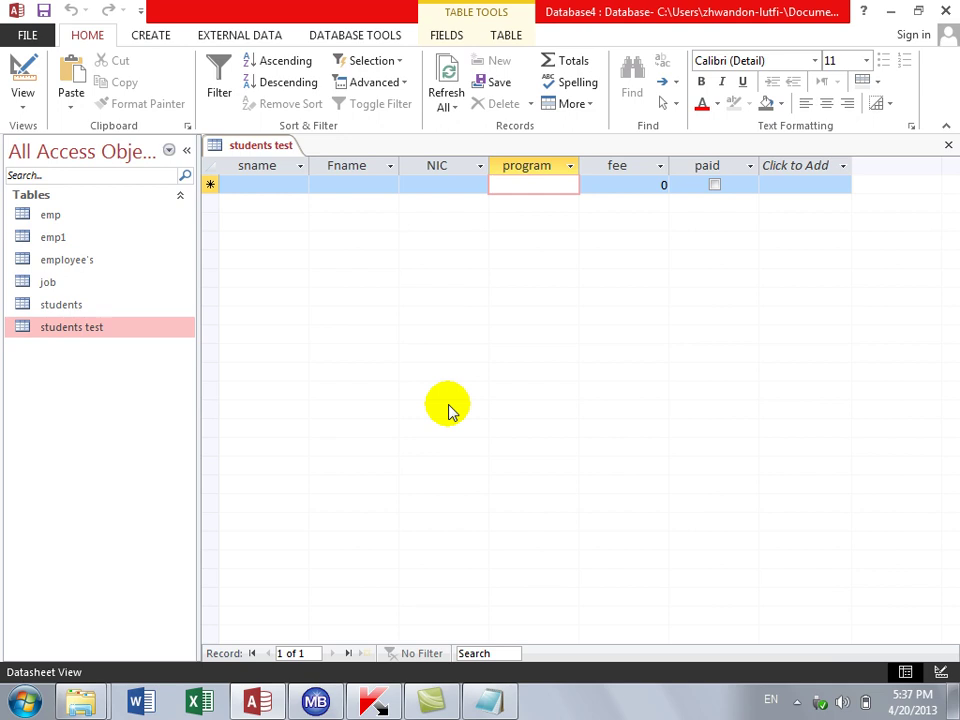
key(shift+Tab)
text(2222)
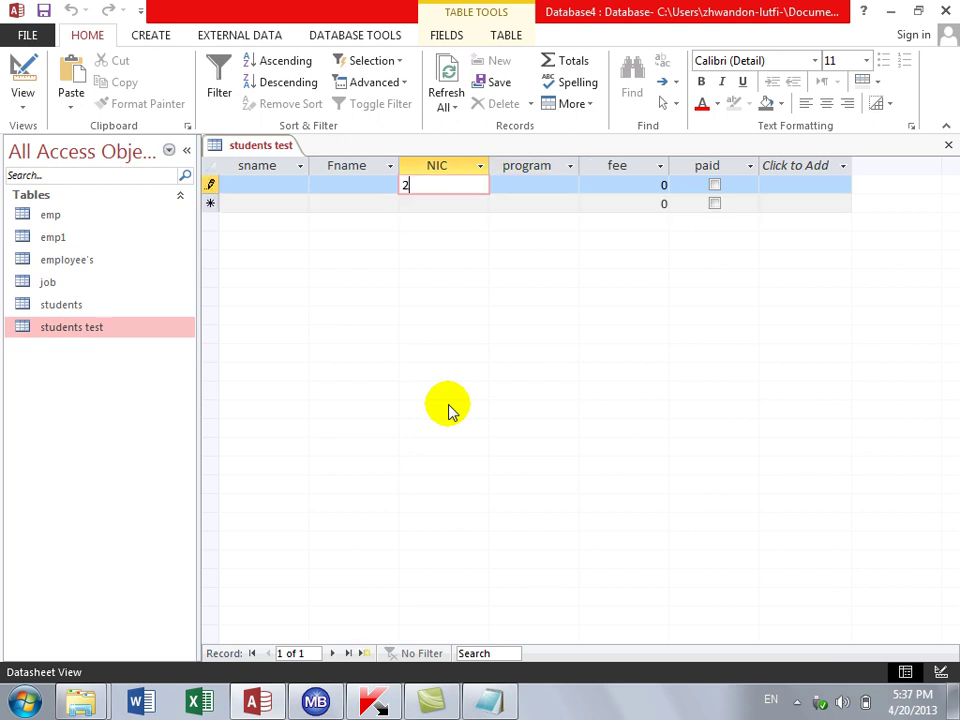
key(Tab)
key(Tab)
key(Tab)
key(Tab)
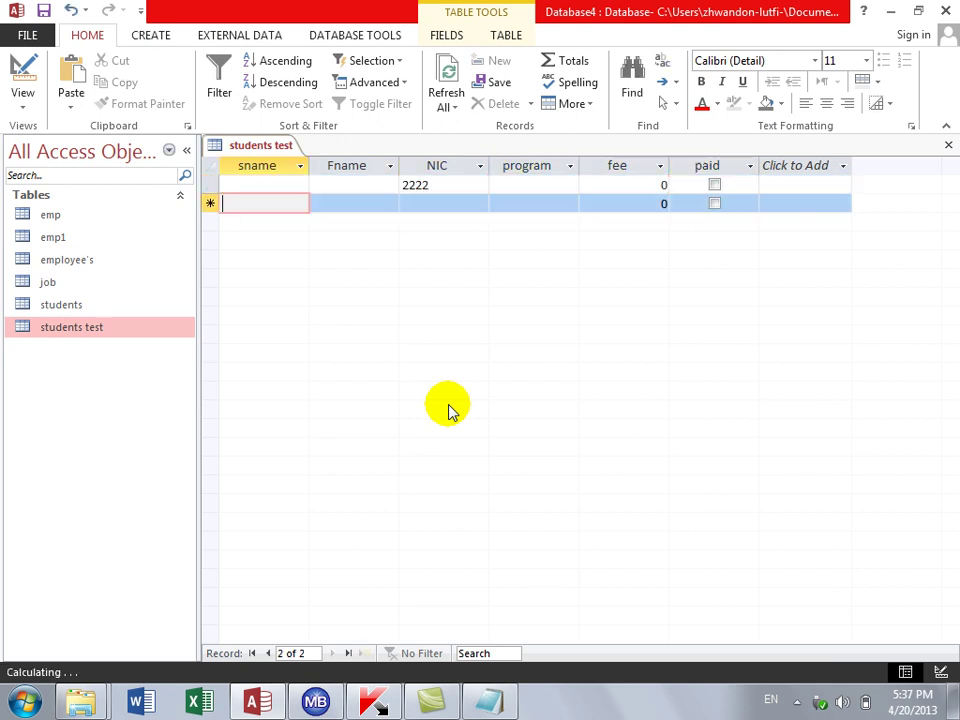
- Enter a student's name and father's name, program photoshop, fee 4000, paid, leaving NIC blank
text(khan)
key(Tab)
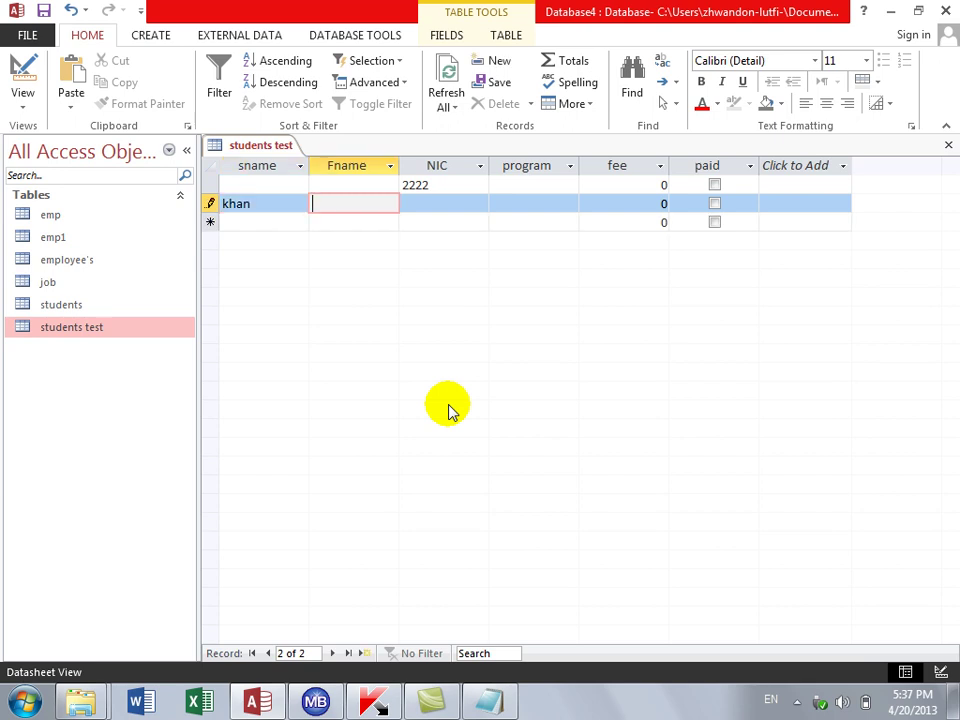
text(mar jan)
key(Tab)
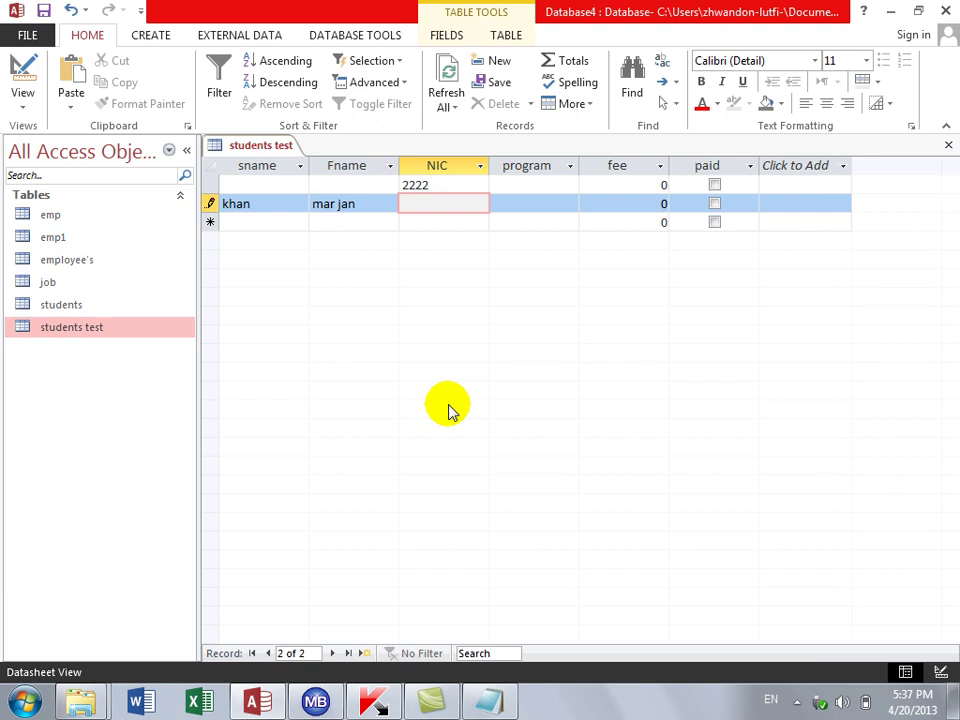
key(Tab)
text(photoshop)
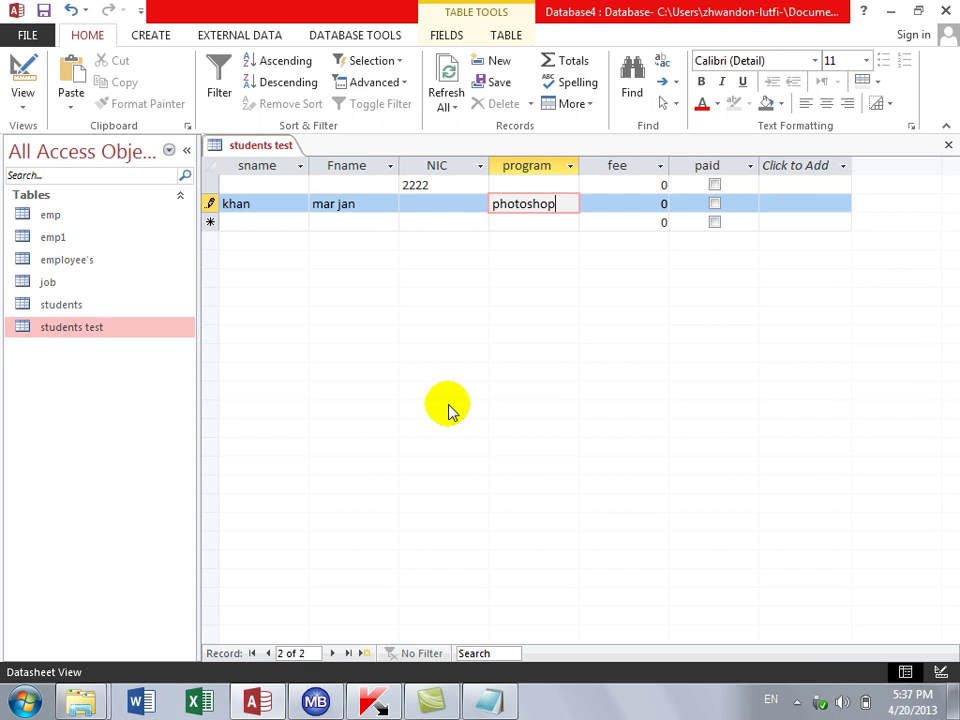
key(Tab)
text(4000)
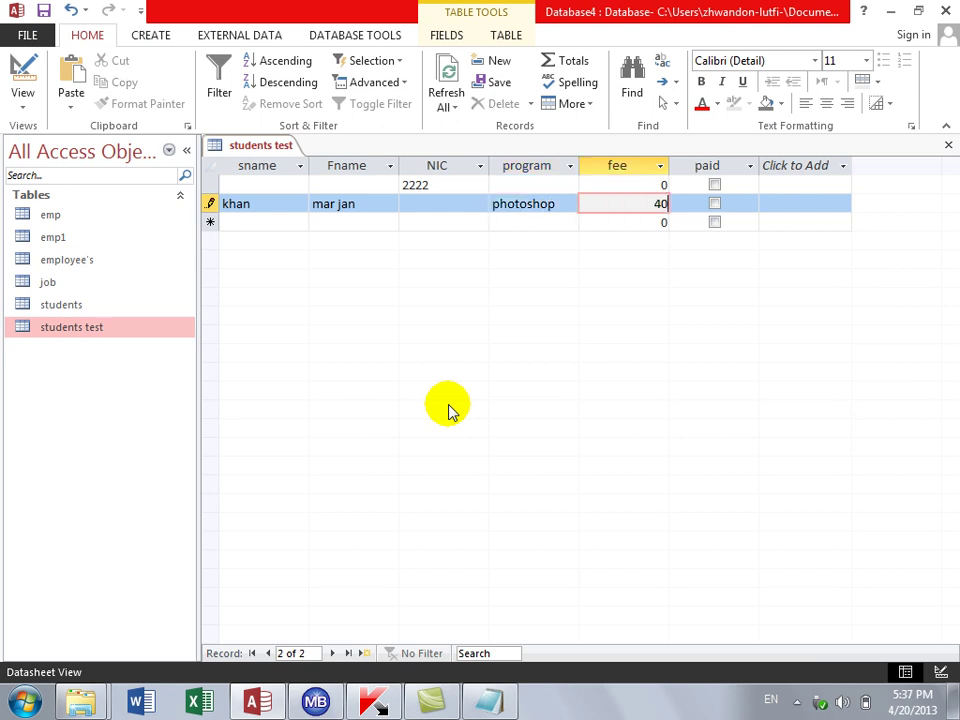
key(Tab)
key(space)
key(Tab)
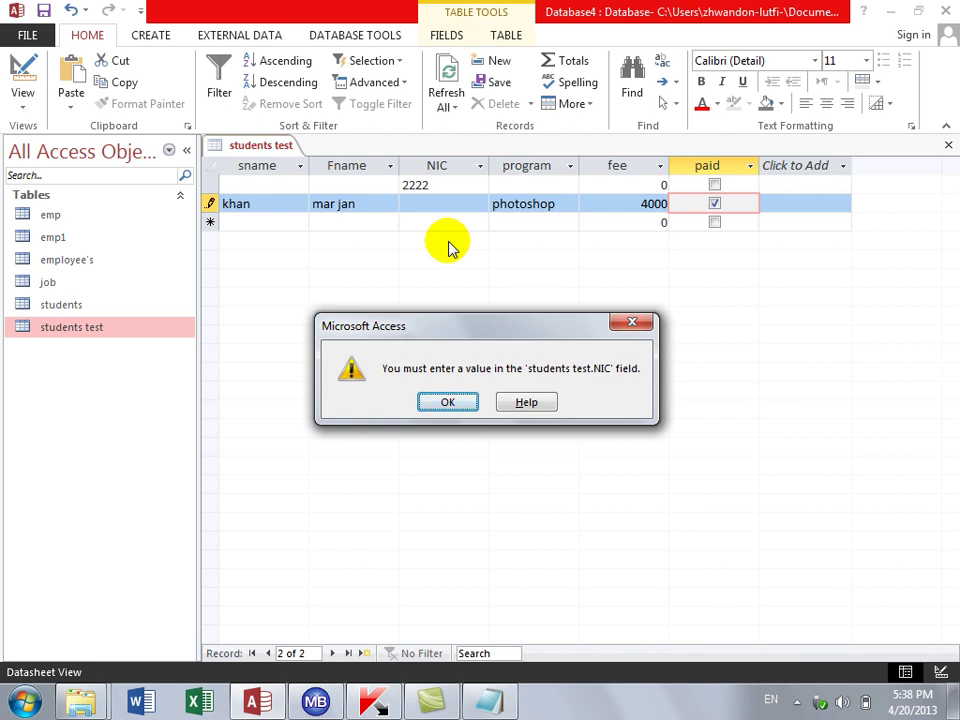
- Dismiss the 'You must enter a value in the NIC field' warning
key(Return)
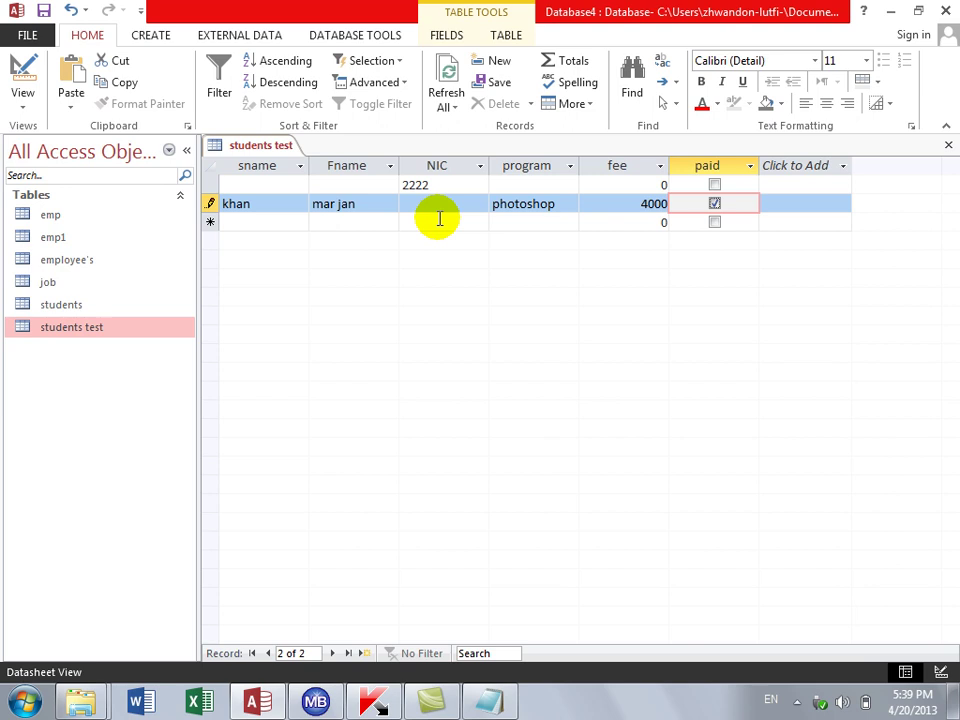
- Correct the photoshop student's name and father's name and save it with NIC 3333
click(356, 216)
key(Return)
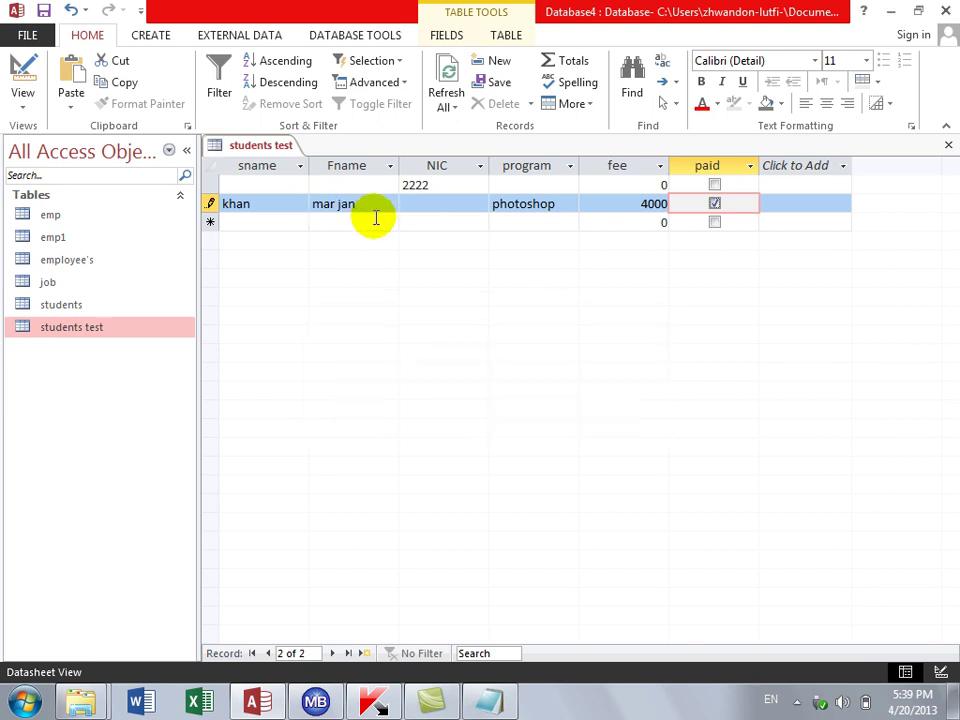
key(Left)
key(Left)
key(Left)
key(Left)
key(Left)
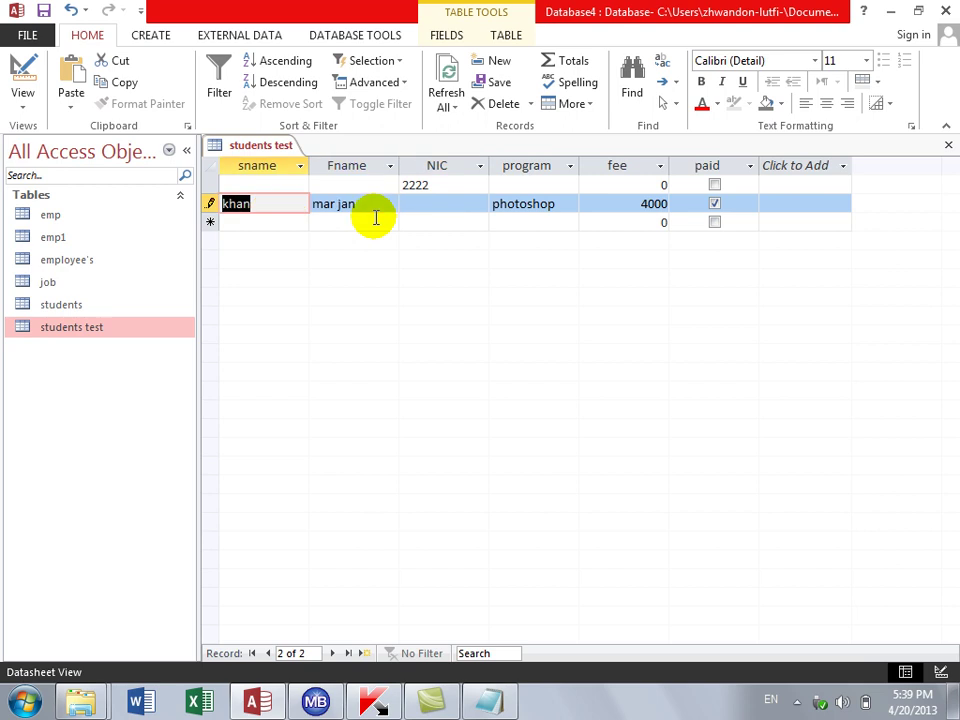
text(janan`)
key(Tab)
text(khan)
key(Tab)
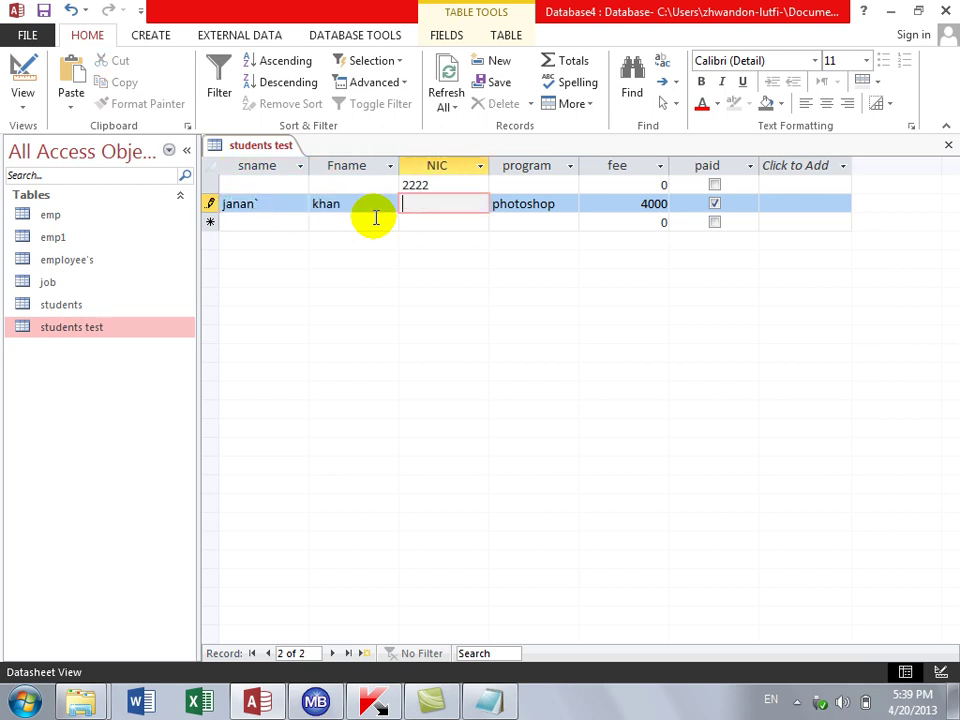
text(3333)
key(Tab)
key(Tab)
key(Tab)
key(Tab)
- Start a third record with the student's name and father's name
key(shift+Tab)
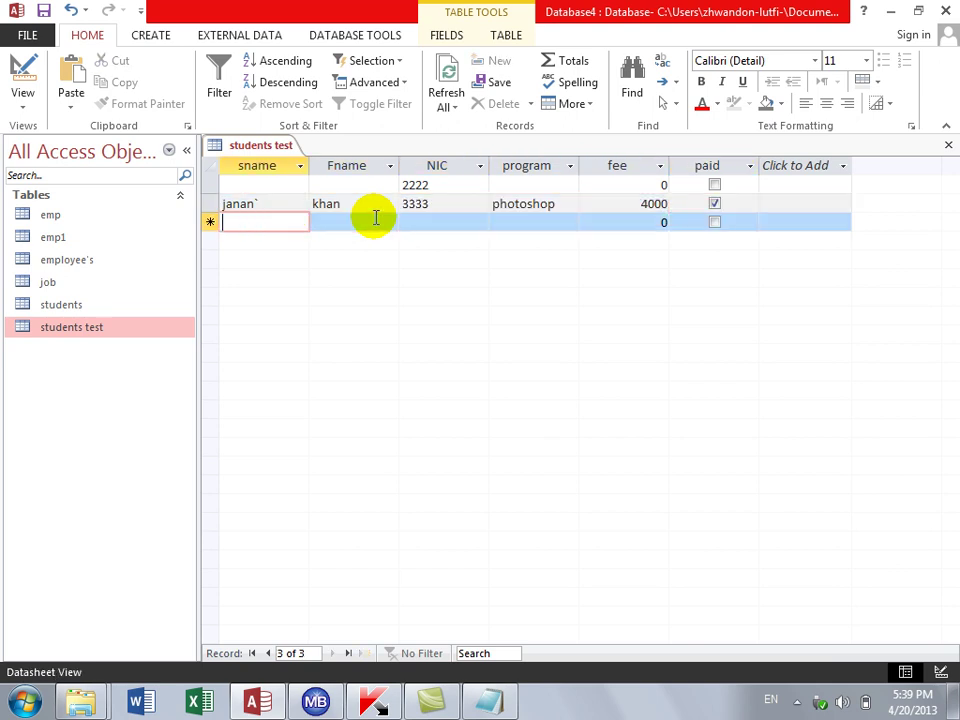
text(Zhawandoon)
key(Tab)
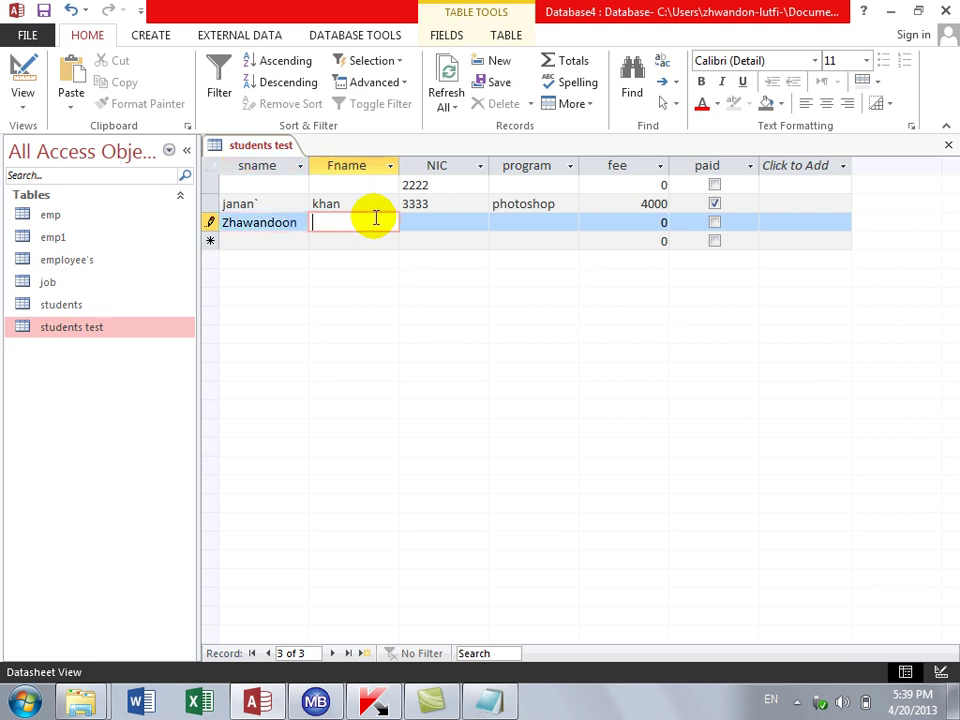
text(khan wali)
key(Tab)
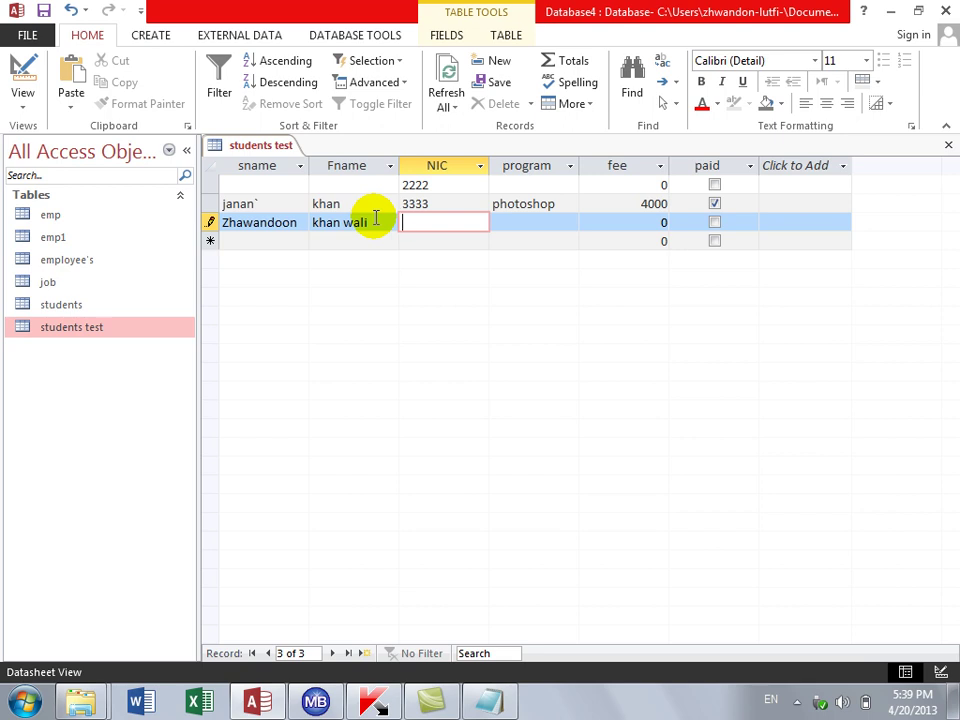
- Give the third record NIC 2222, program oracle, fee 5000, paid, triggering a duplicate error
text(2222)
key(Tab)
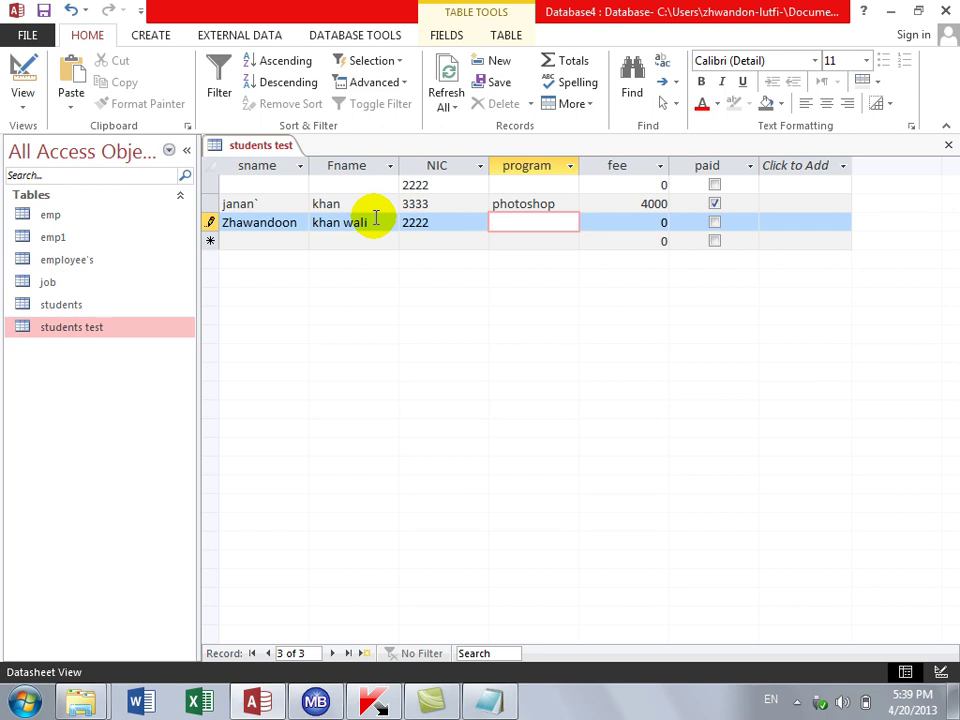
text(oracle)
key(Tab)
text(5)
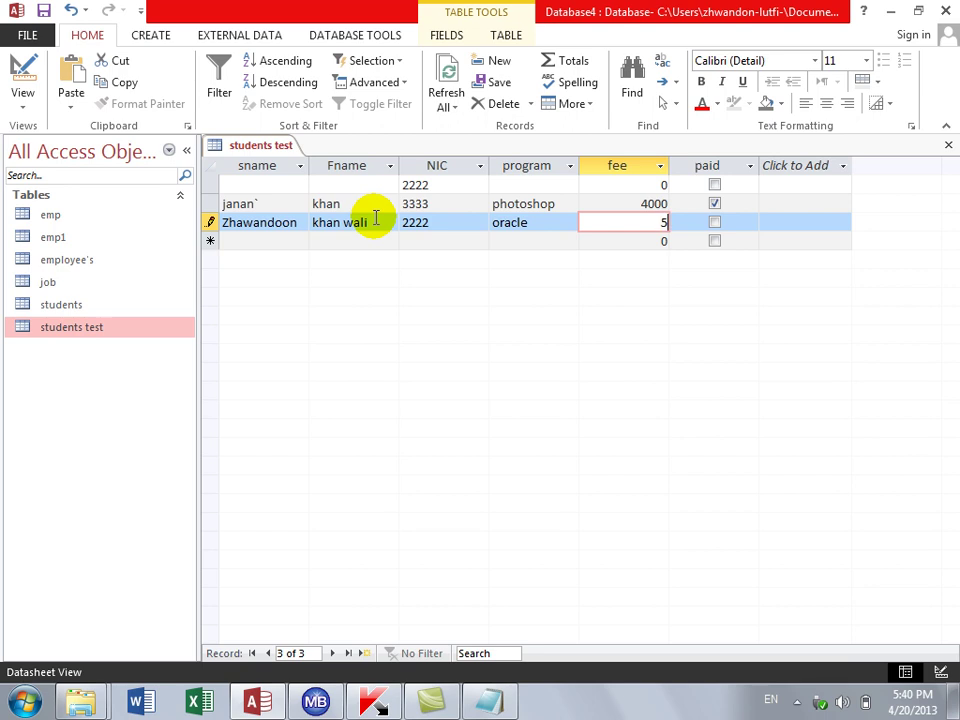
text(000)
key(Tab)
key(space)
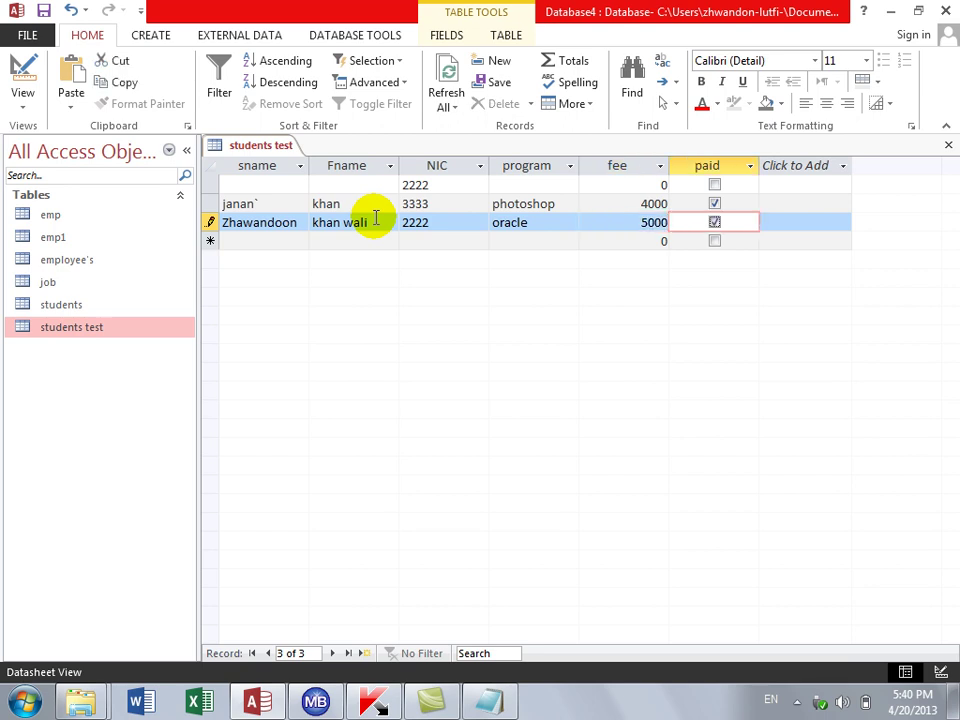
key(Tab)
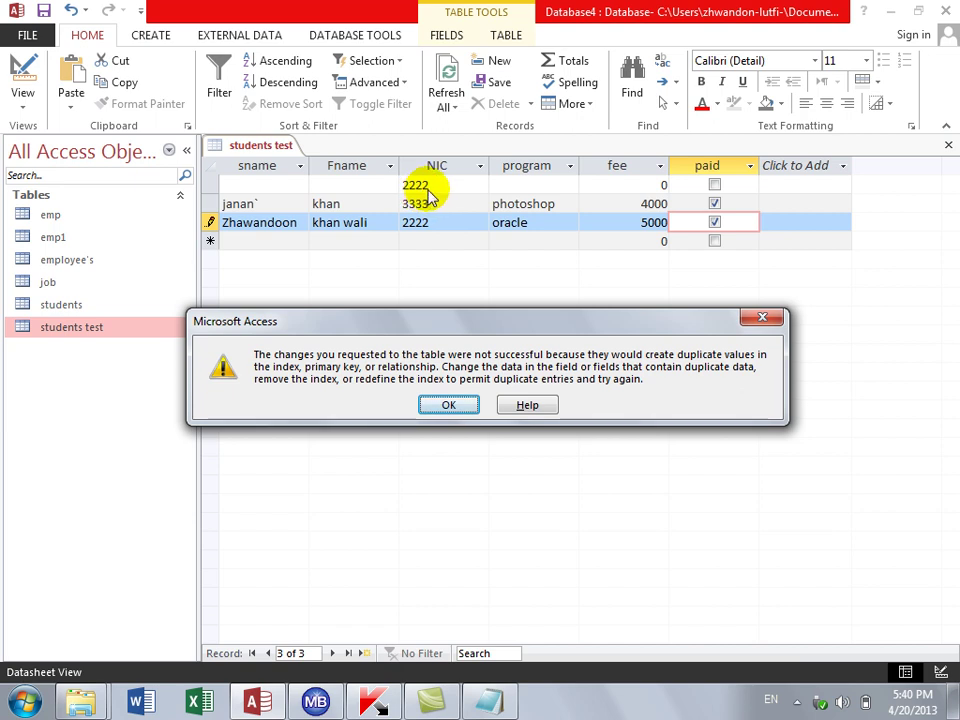
- Dismiss the duplicate-value error and change the oracle record's NIC from 2222 to 2225
key(Return)
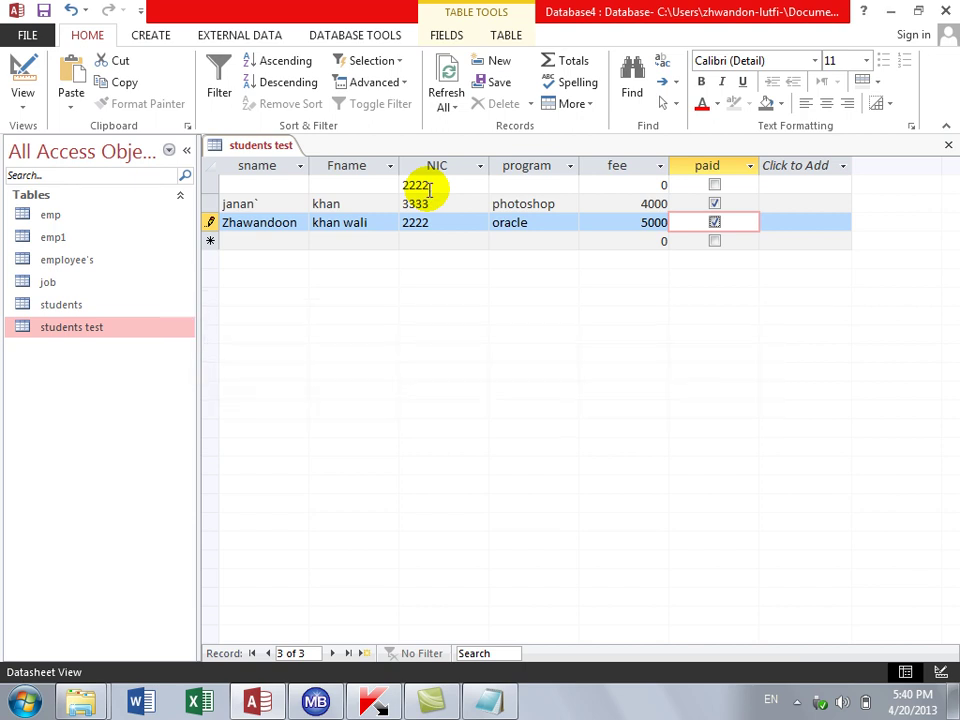
click(440, 222)
key(BackSpace)
text(5)
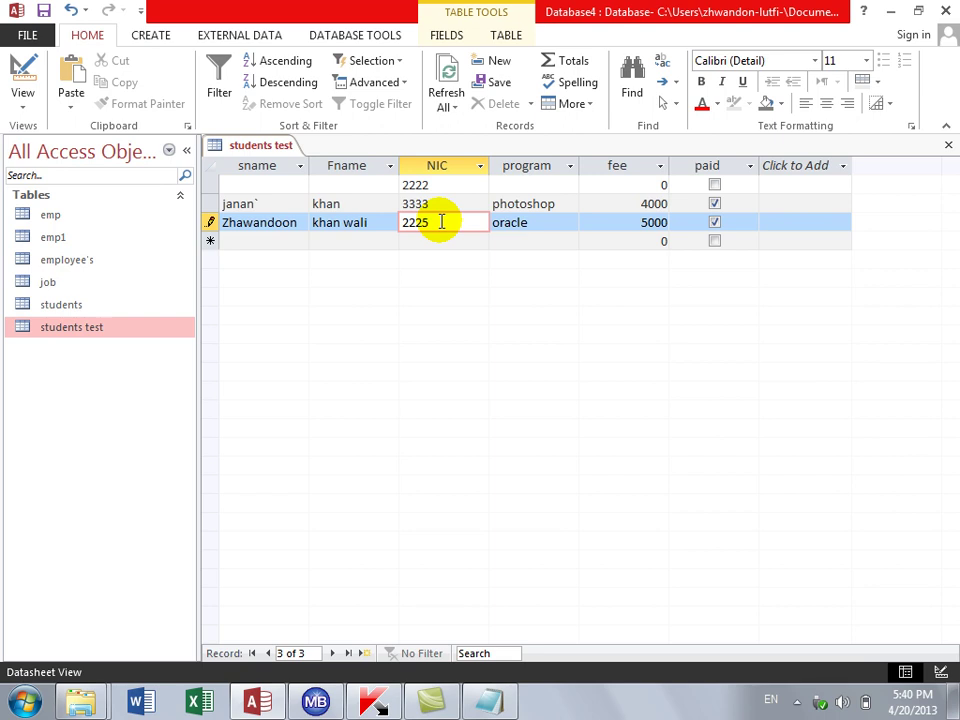
key(Tab)
key(Tab)
key(Tab)
key(Tab)
key(Tab)
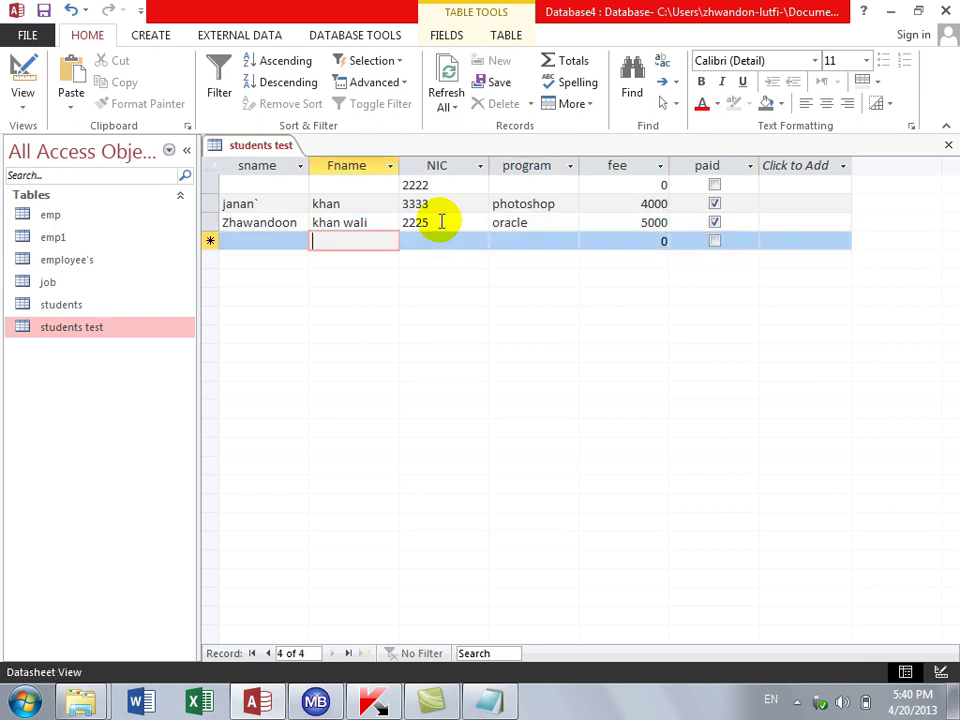
- In Design View, insert a RollNo field above sname
click(24, 88)
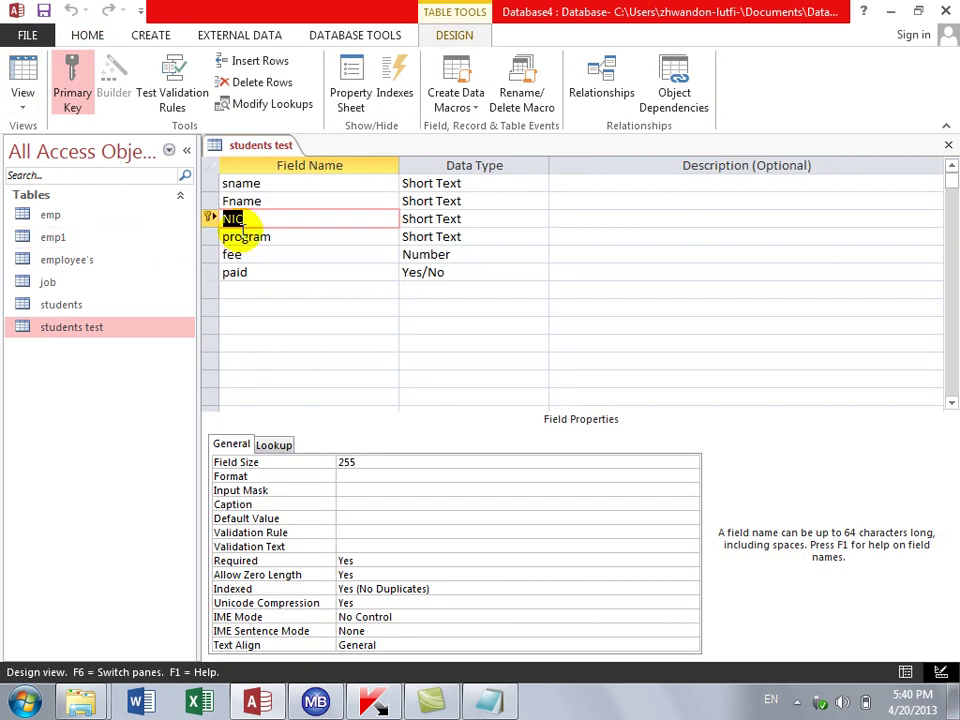
click(242, 287)
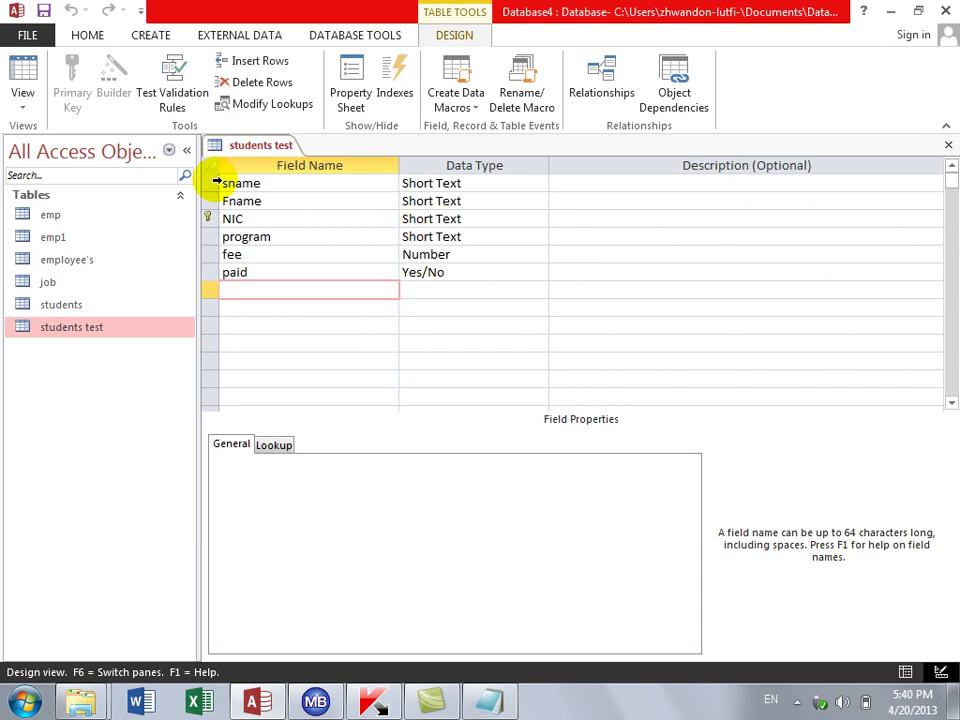
click(216, 181)
right_click(212, 184)
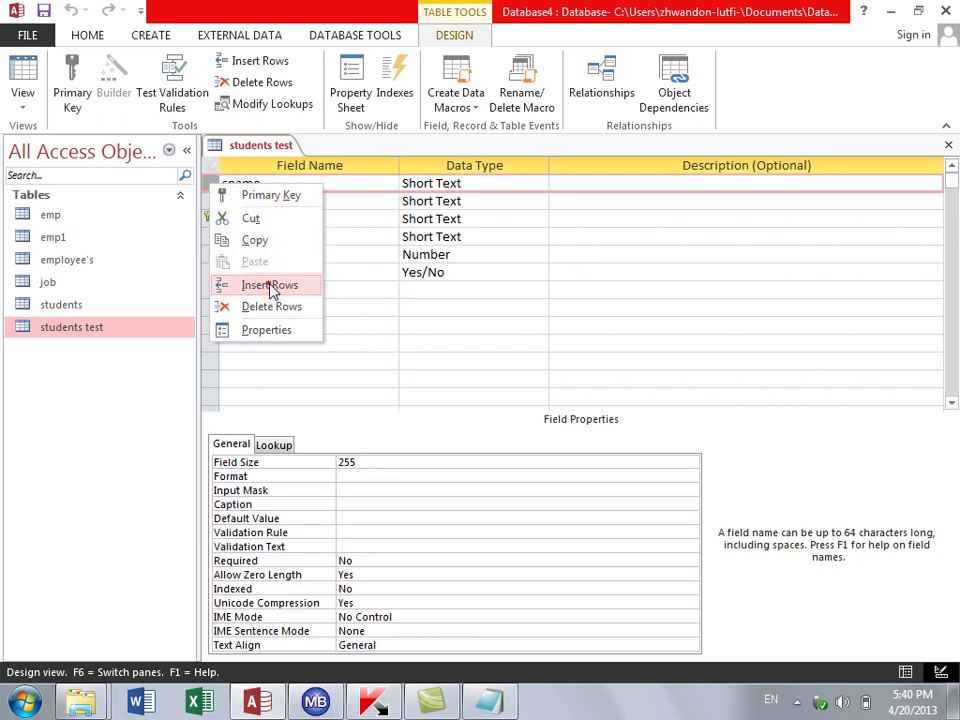
click(266, 285)
click(266, 184)
text(RollNo)
key(Tab)
key(Tab)
key(Tab)
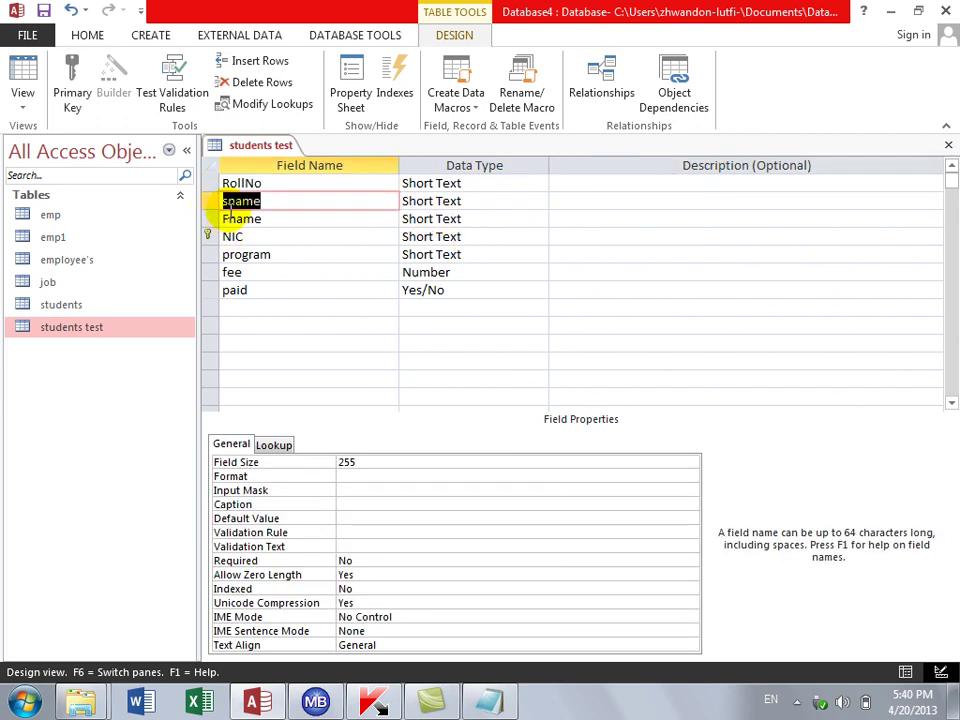
- Set RollNo as primary key, then move the primary key back to NIC
click(229, 183)
click(71, 72)
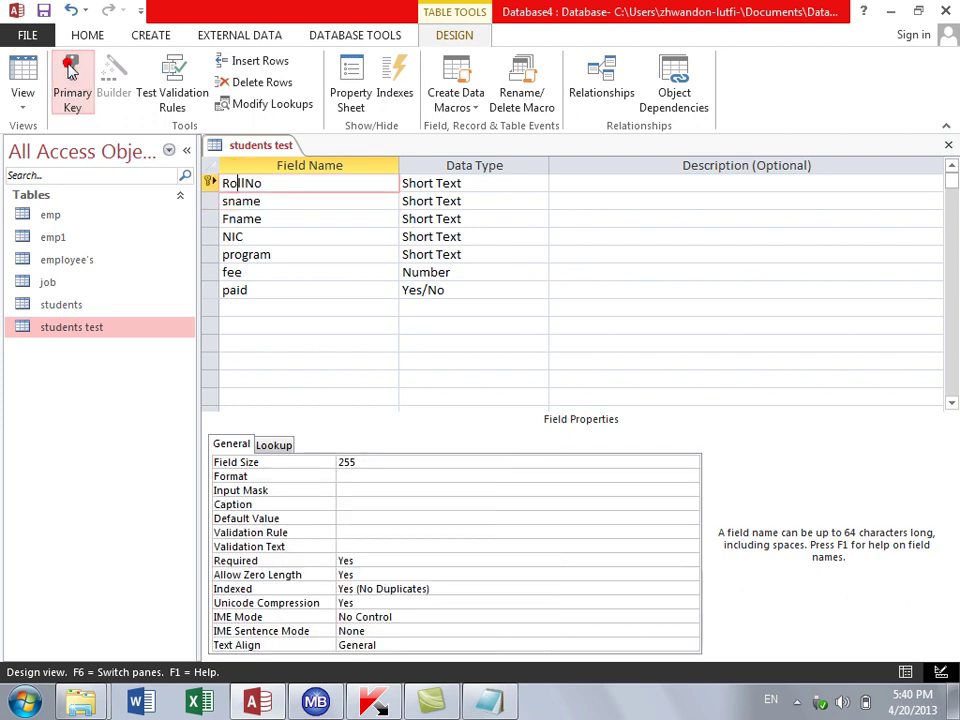
click(249, 236)
click(71, 76)
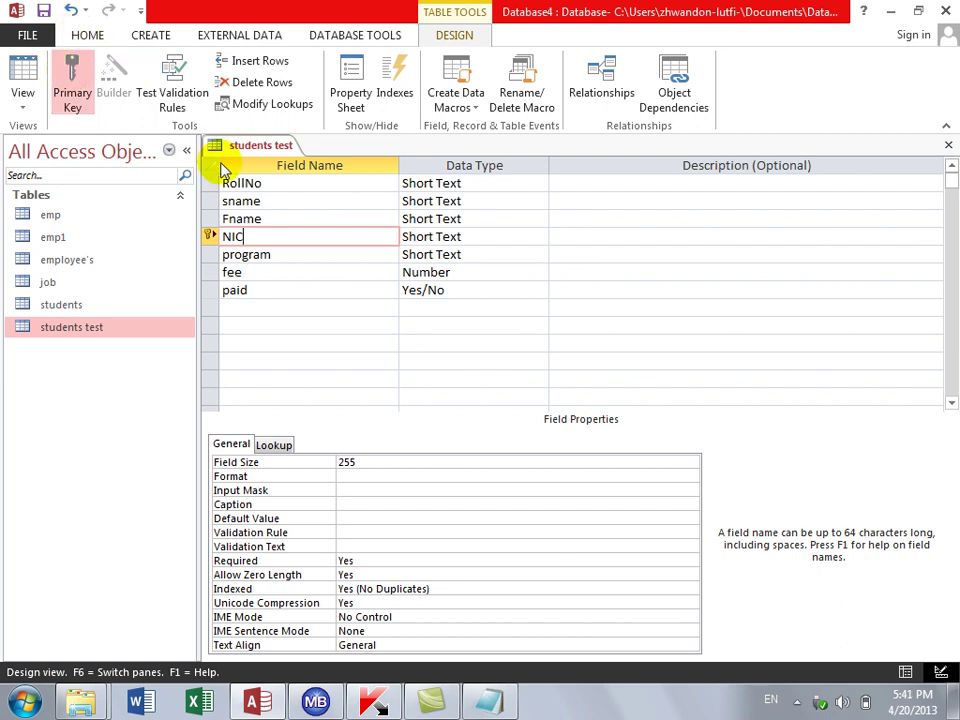
- Try primary keys on RollNo+NIC, sname+NIC and RollNo+sname+NIC, removing each one
click(212, 184)
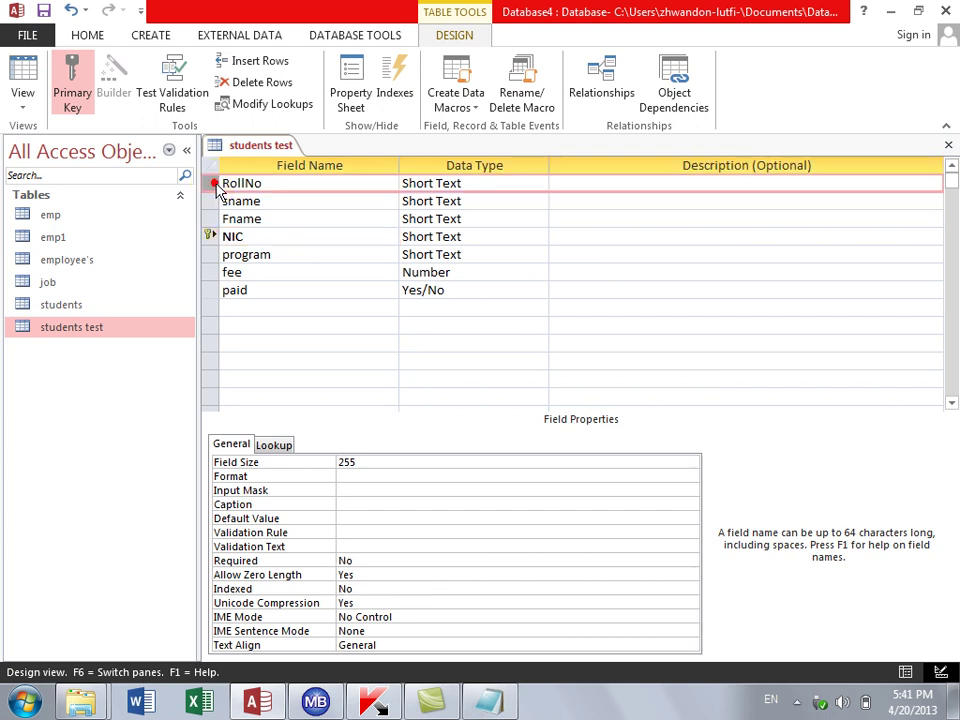
click(210, 236)
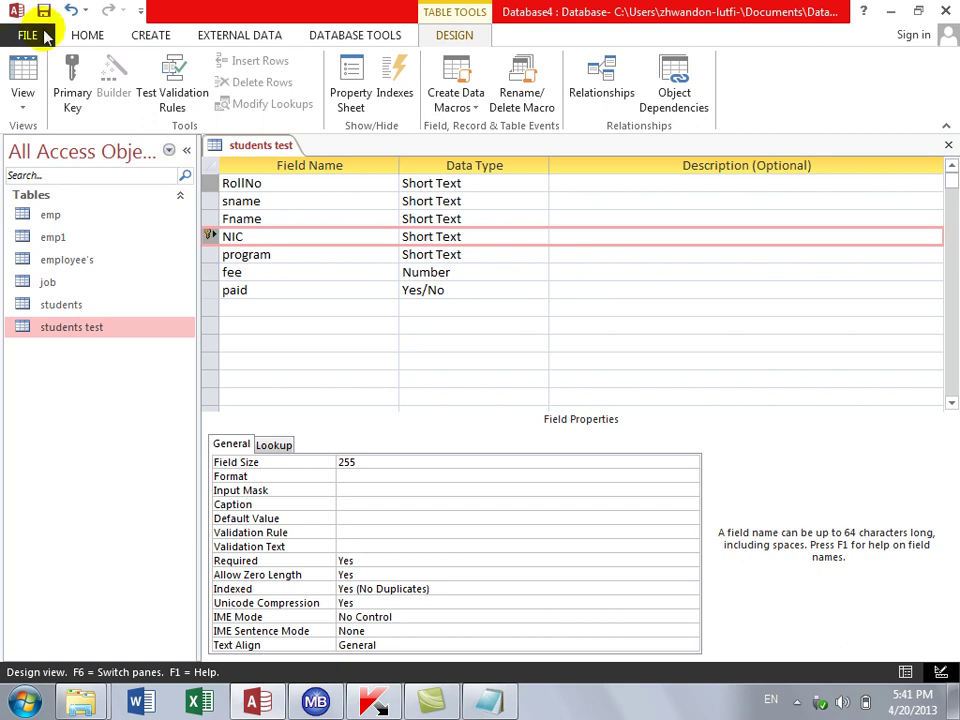
click(73, 65)
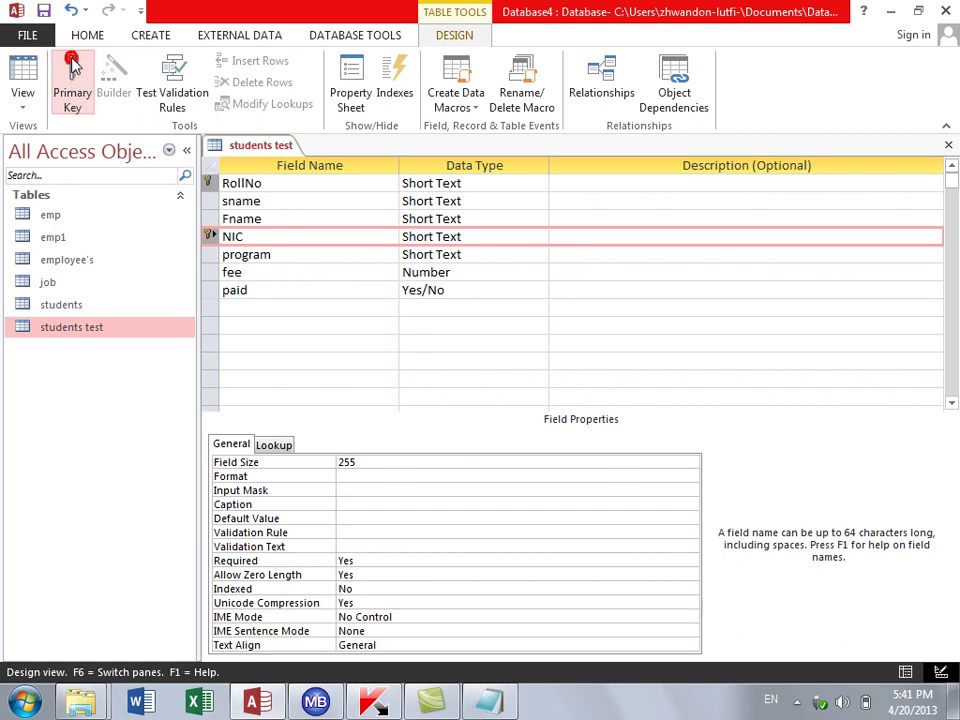
click(71, 62)
click(71, 62)
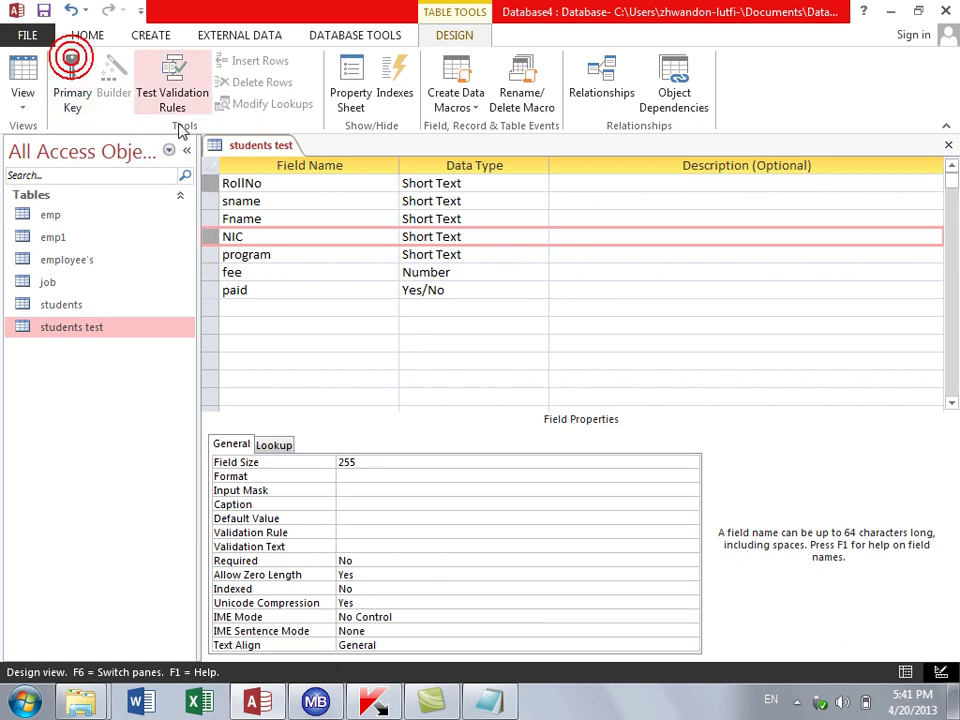
ctrl+click(211, 201)
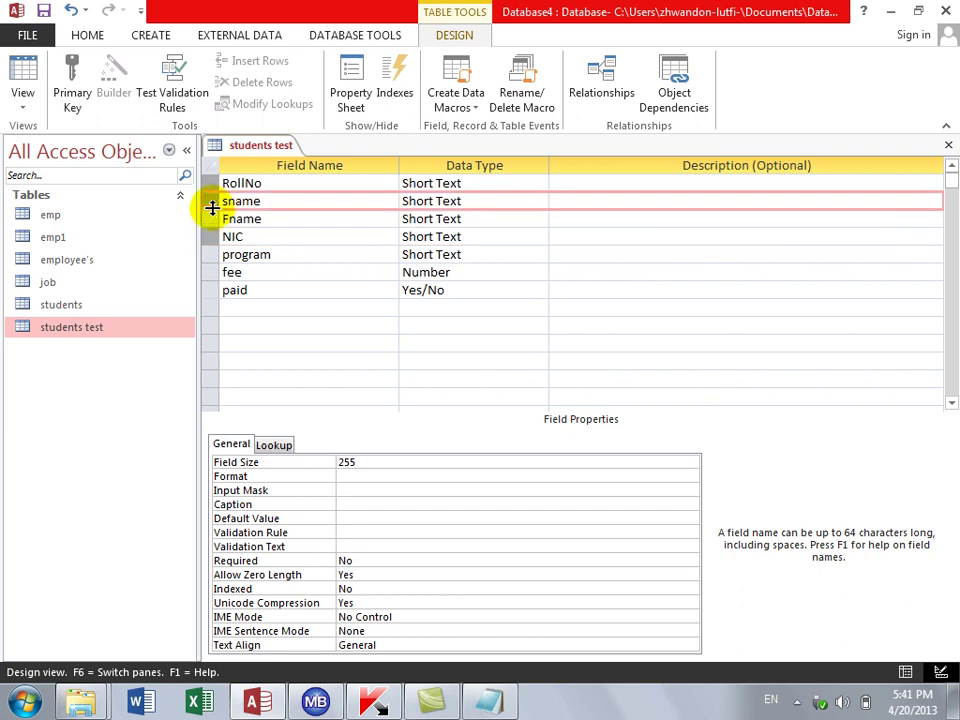
click(71, 95)
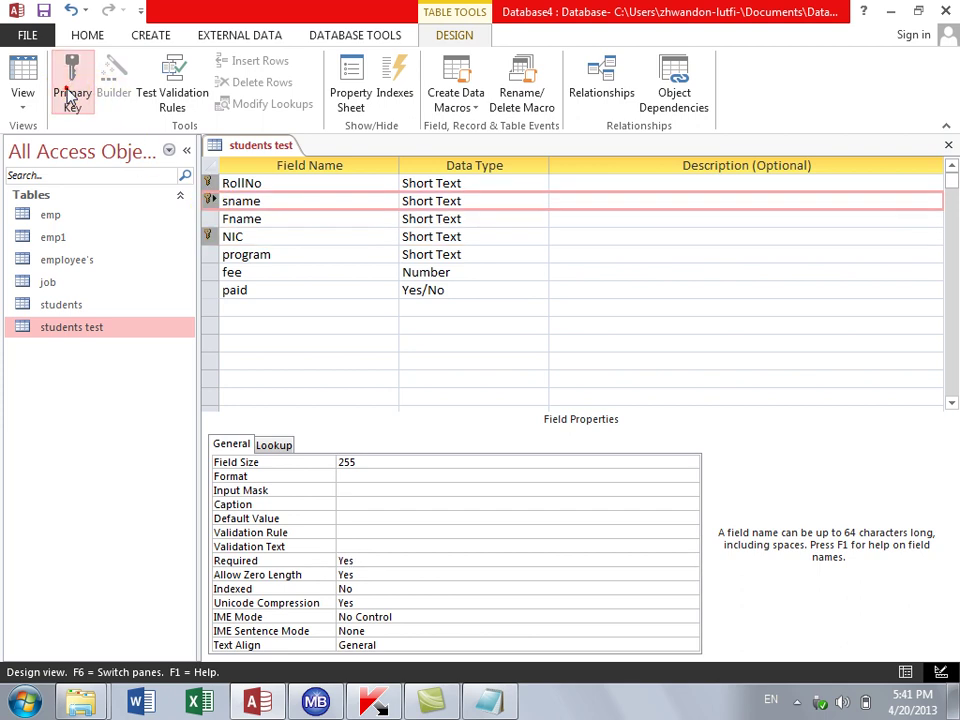
click(71, 95)
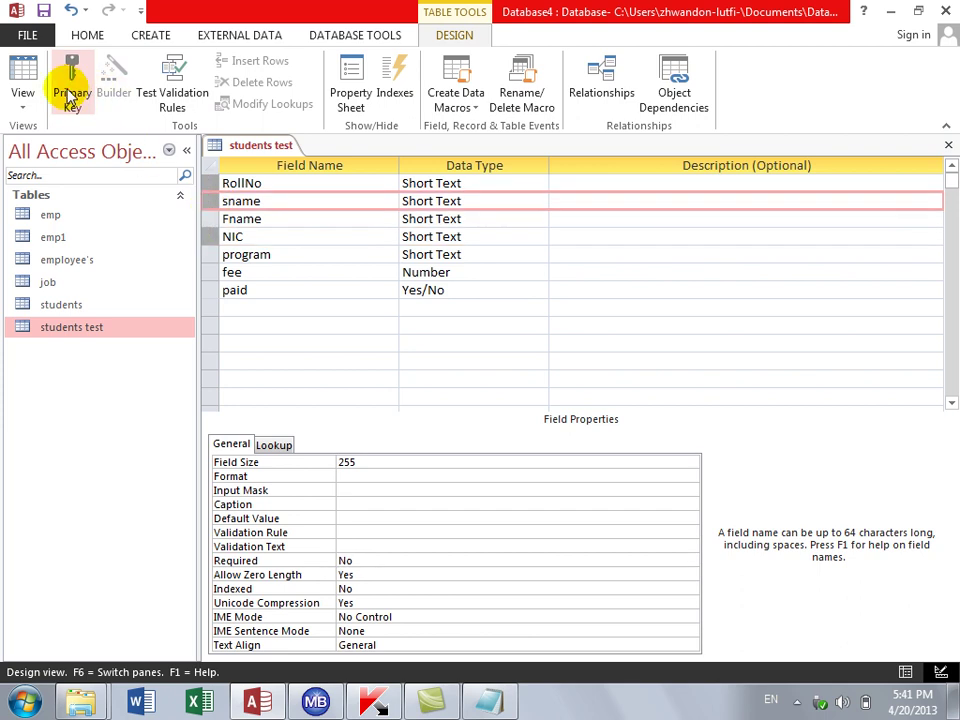
click(206, 199)
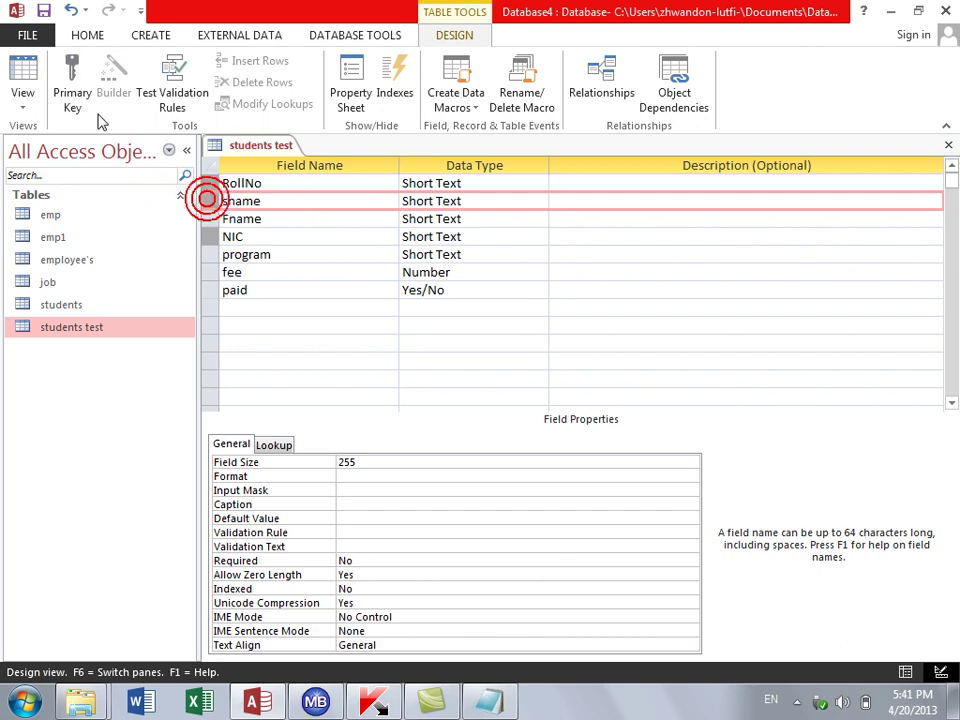
click(72, 95)
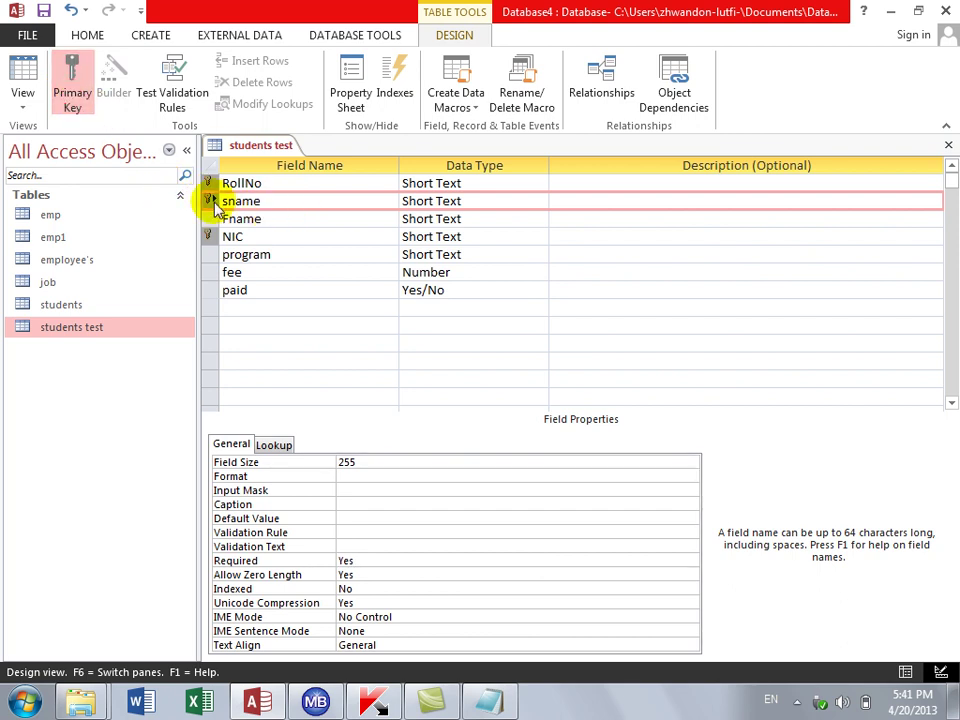
click(78, 100)
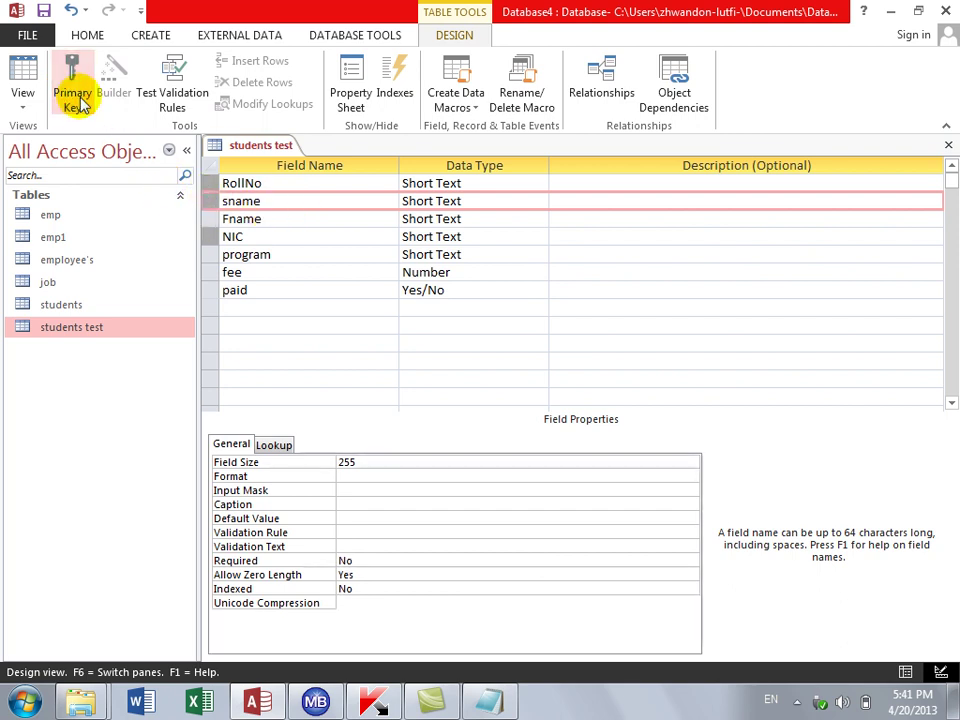
- Make RollNo and NIC the combined primary key and save the design for Datasheet view
click(213, 219)
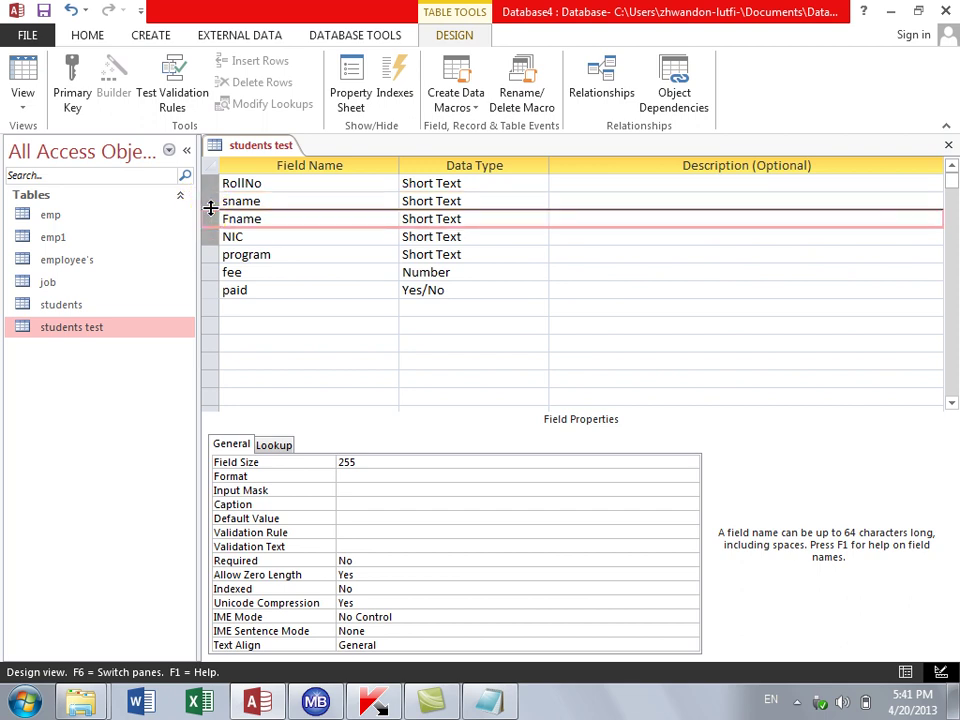
click(208, 201)
click(207, 183)
click(207, 182)
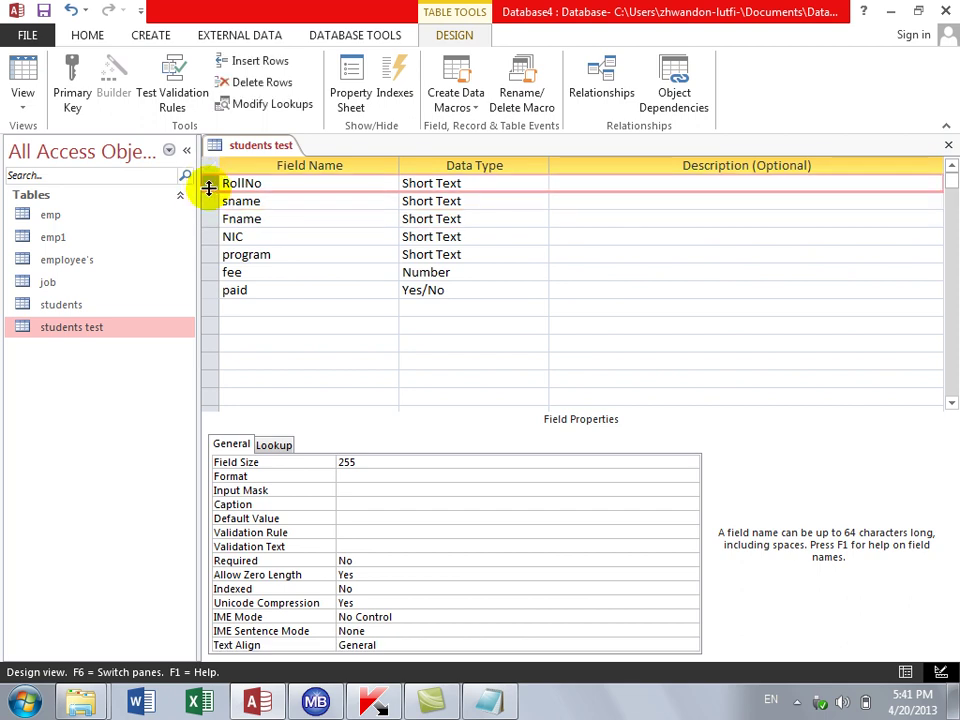
ctrl+click(208, 237)
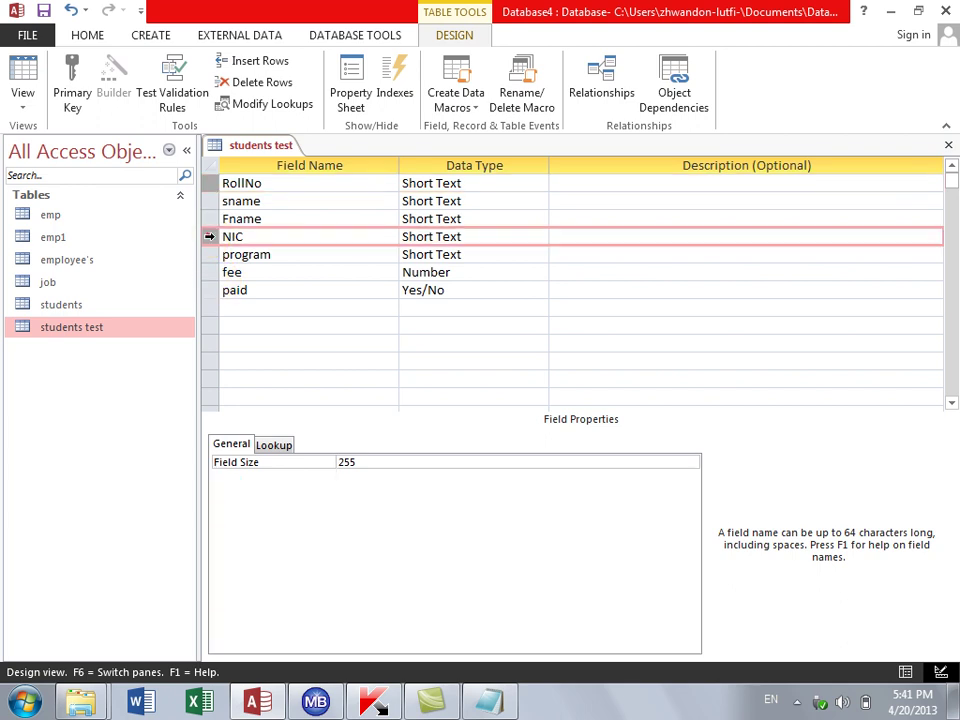
click(72, 88)
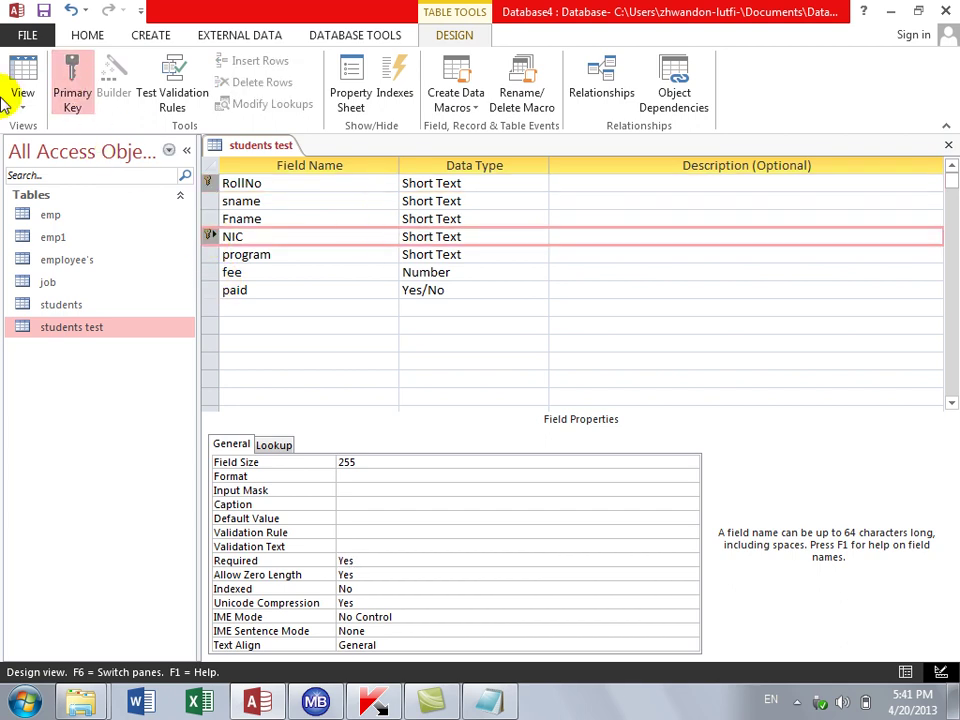
click(24, 78)
click(447, 405)
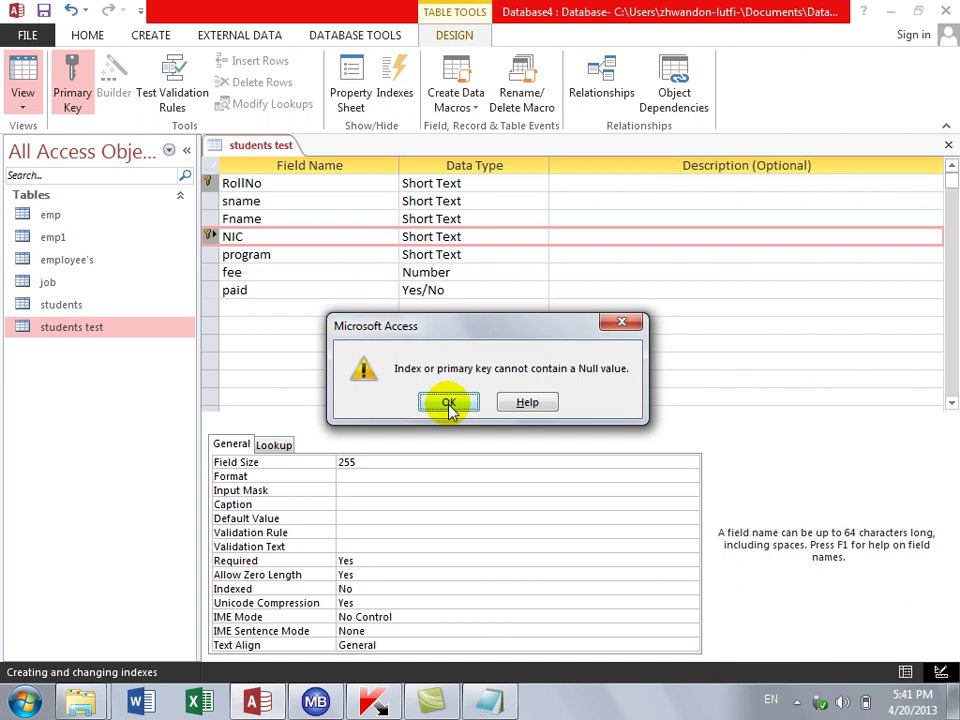
- Dismiss the Null-value key errors, retry saving, and dismiss them again
click(449, 406)
key(Return)
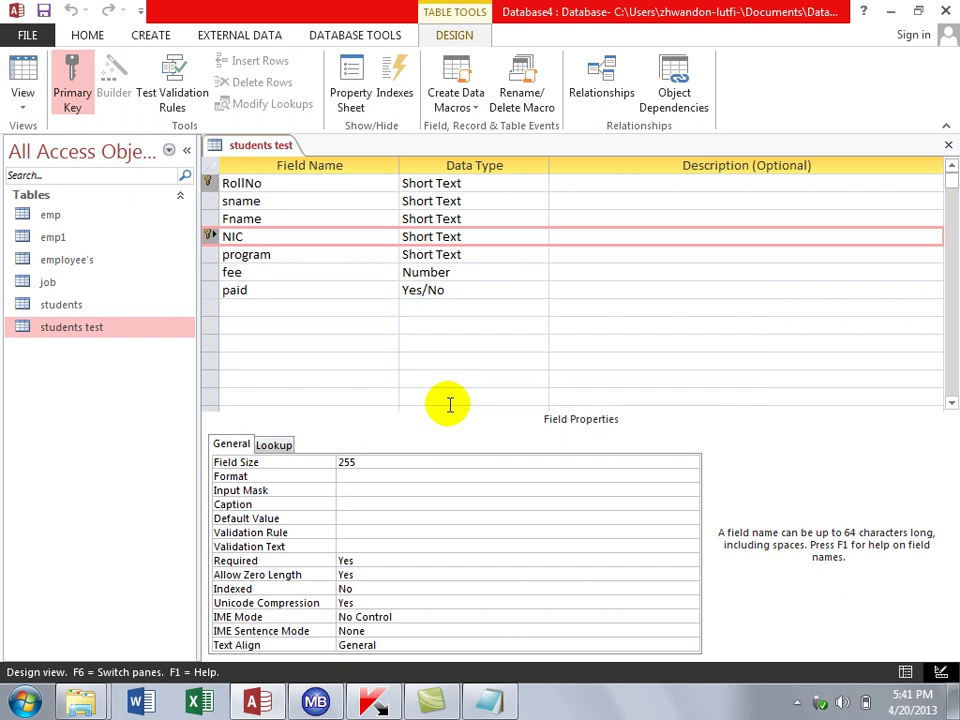
click(22, 75)
key(Return)
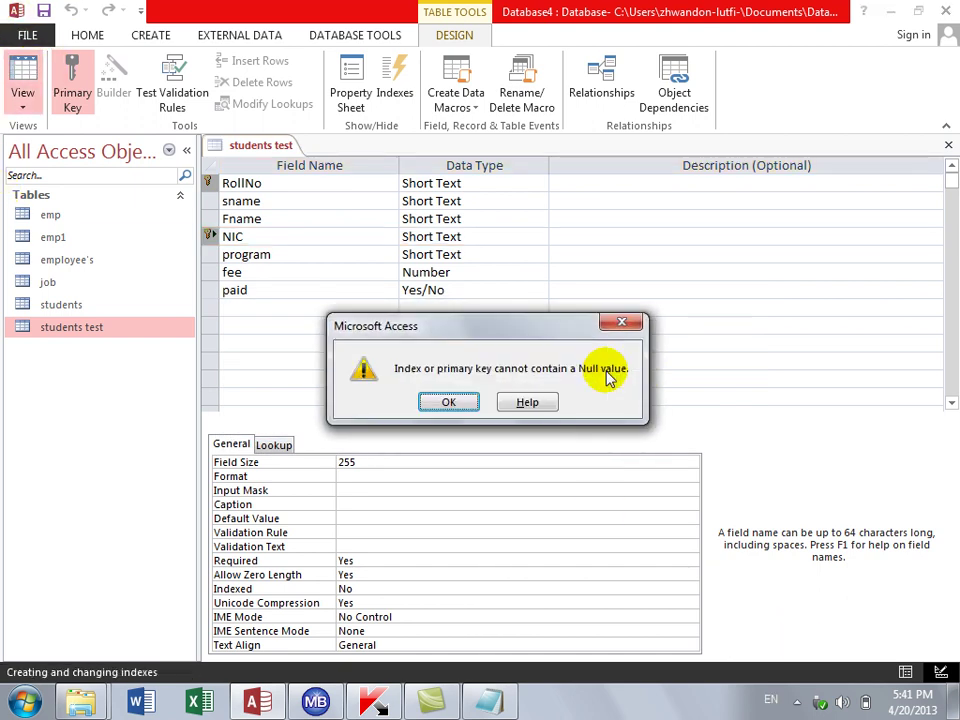
key(Return)
click(471, 430)
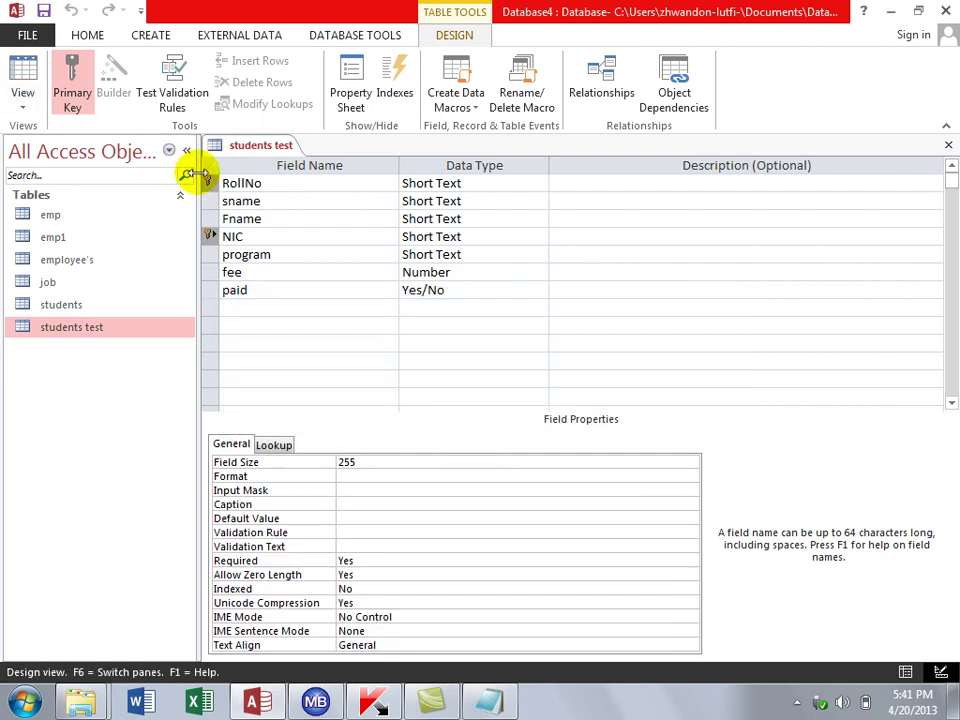
- Remove the primary key from RollNo and NIC, then request Datasheet view
click(206, 183)
click(66, 86)
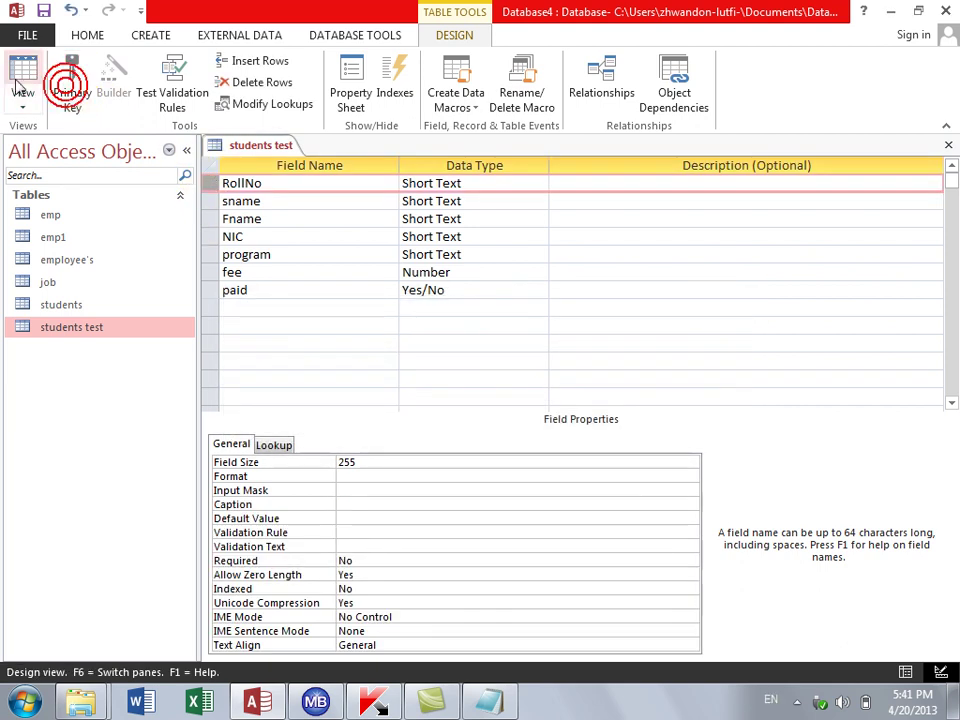
click(6, 78)
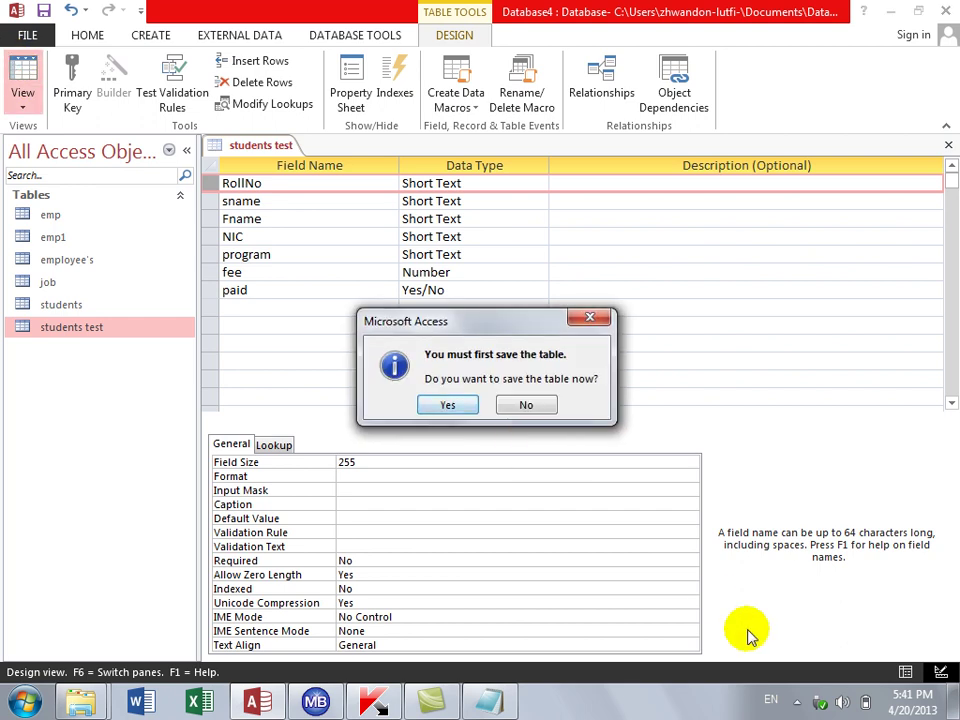
- Save without a key, enter RollNo 3223 and 545 for two students, then return to Design view
key(Return)
text(3223)
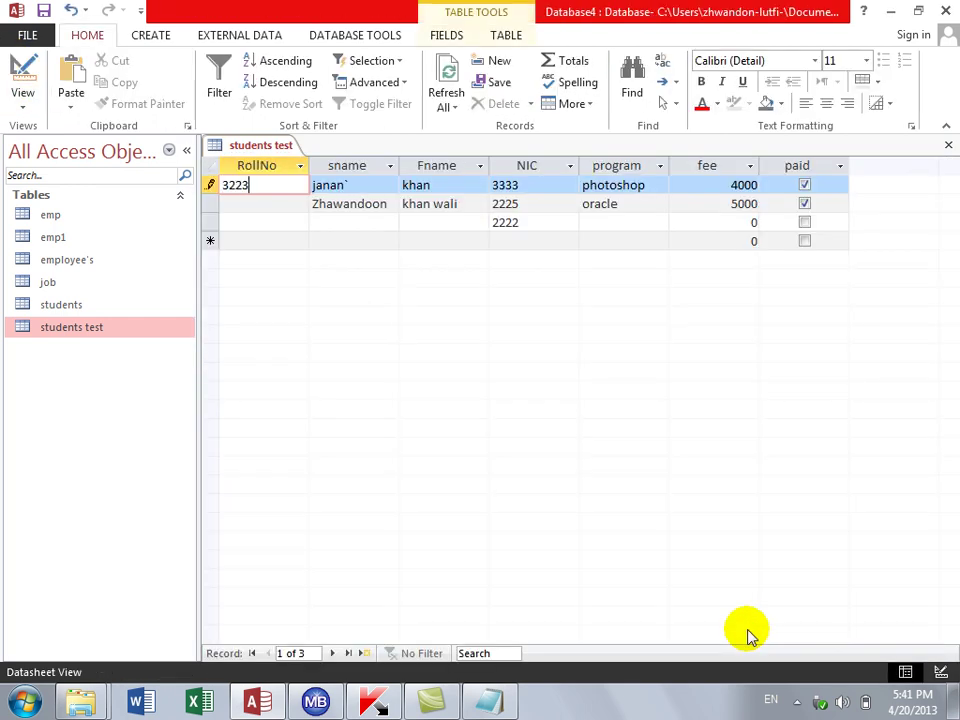
key(Down)
text(545)
key(Down)
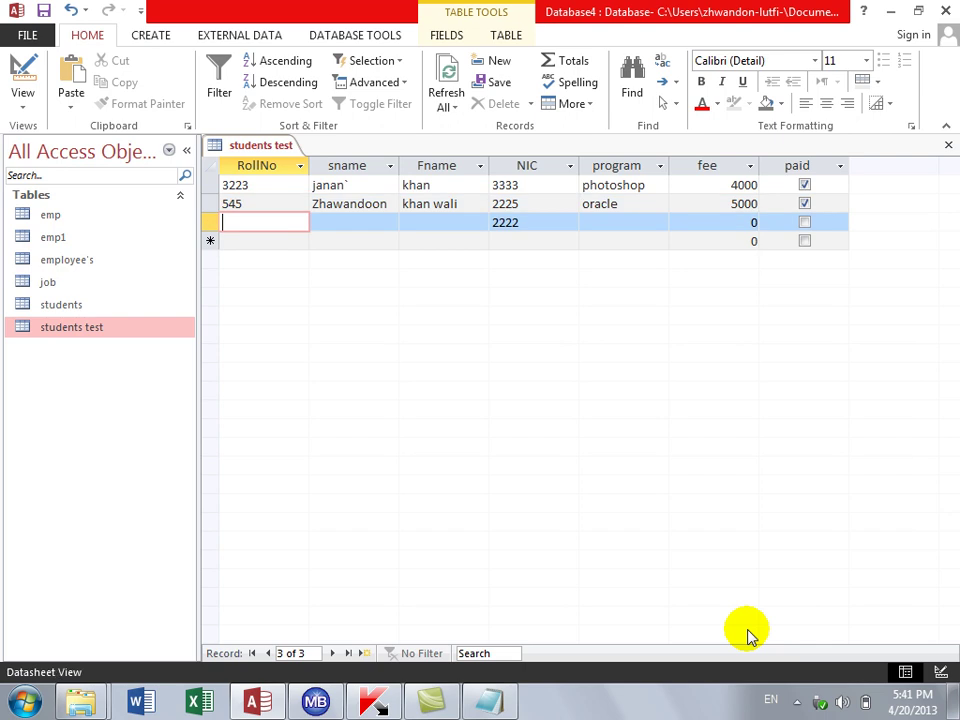
click(626, 487)
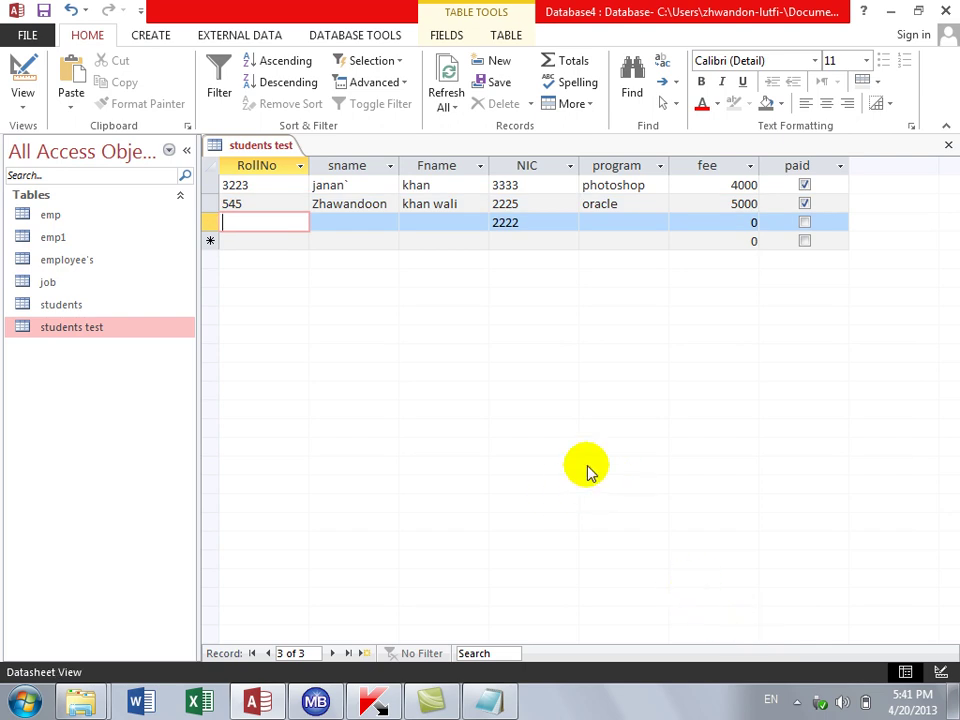
click(25, 68)
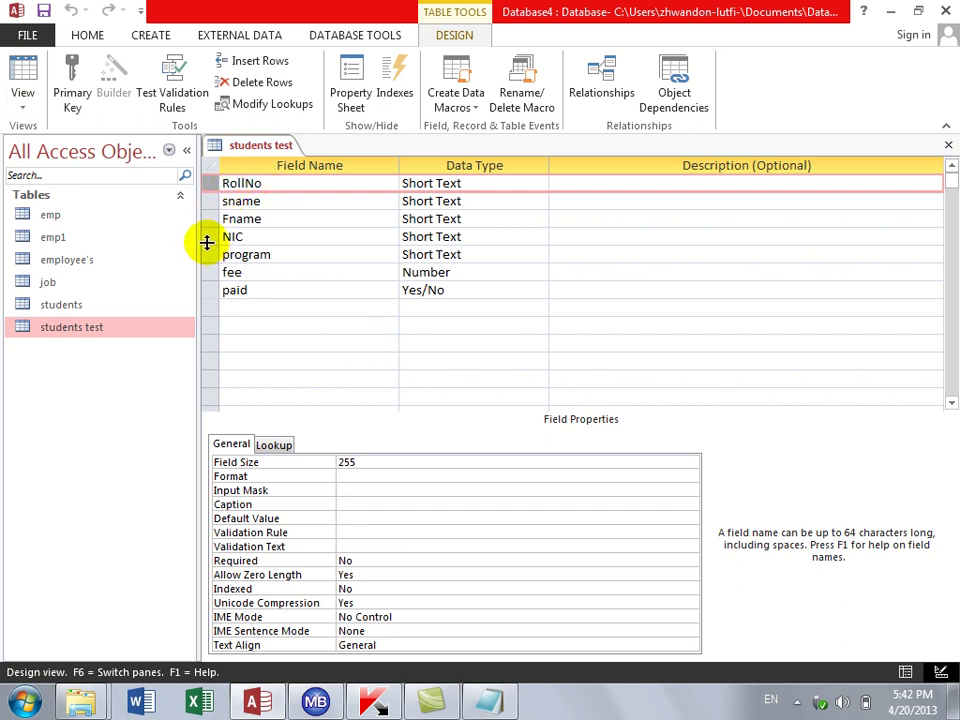
- Give the third student RollNo 4949949 in the datasheet
click(22, 72)
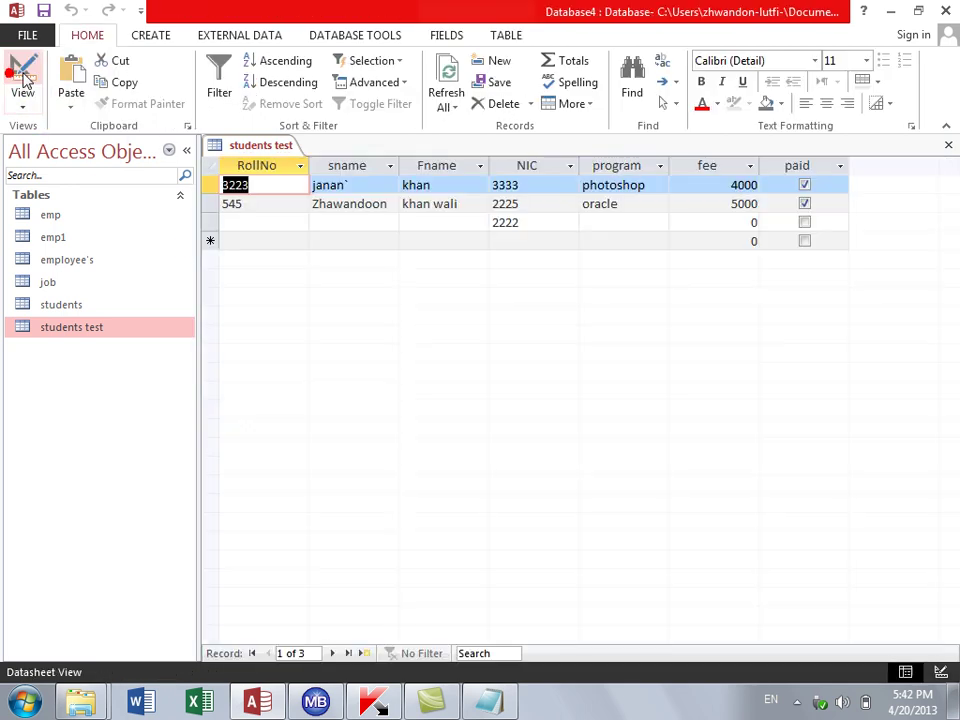
click(283, 224)
text(4949949)
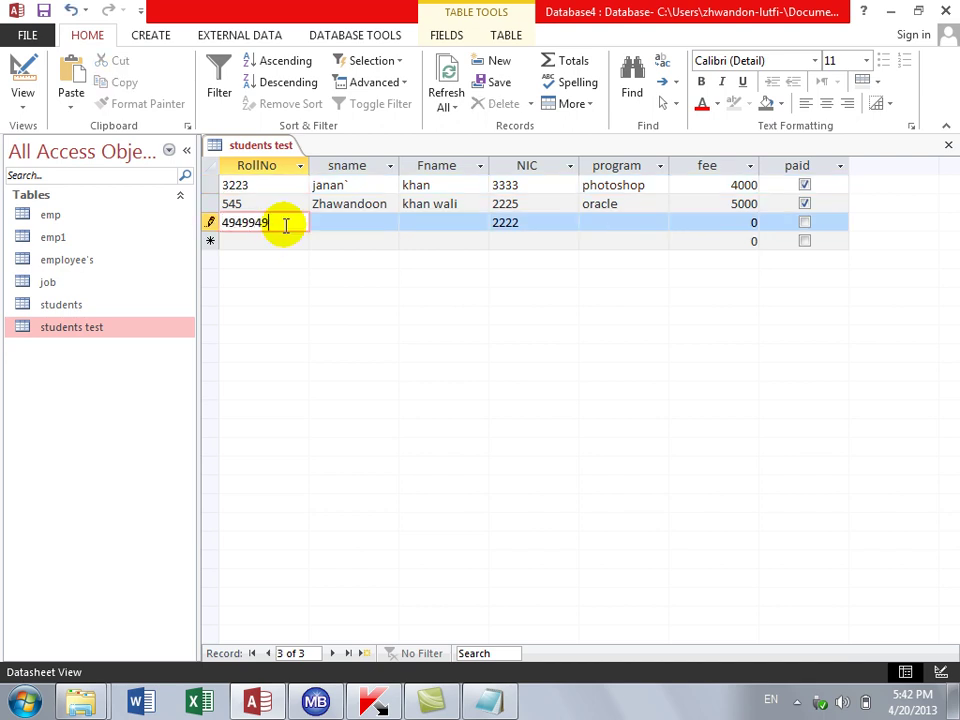
key(Tab)
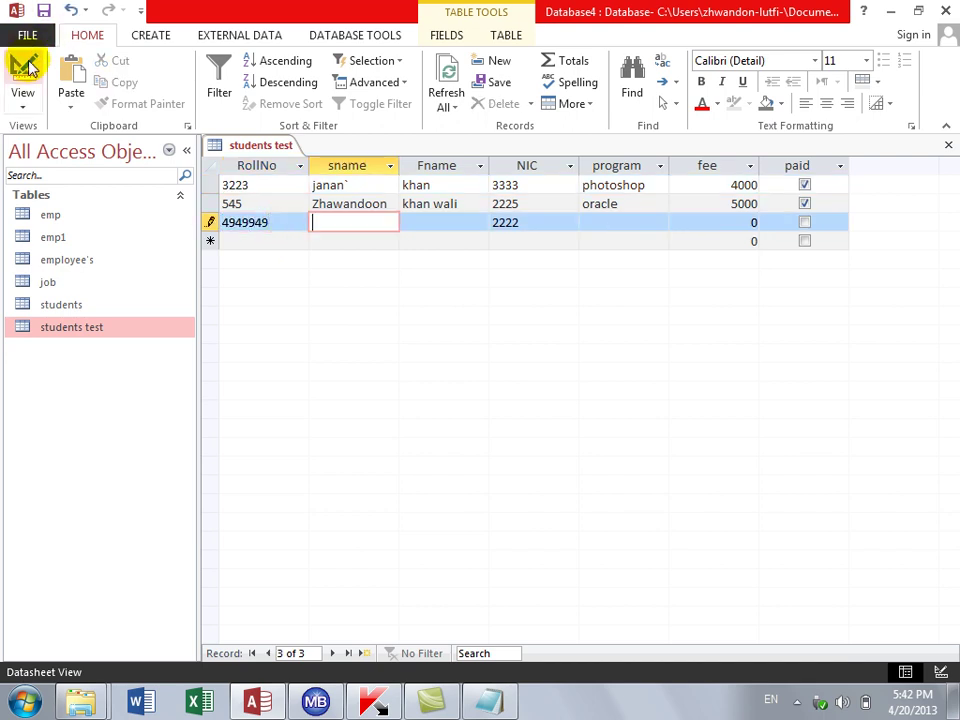
- Inspect the RollNo and NIC field rows in Design view, then return to the records
click(27, 68)
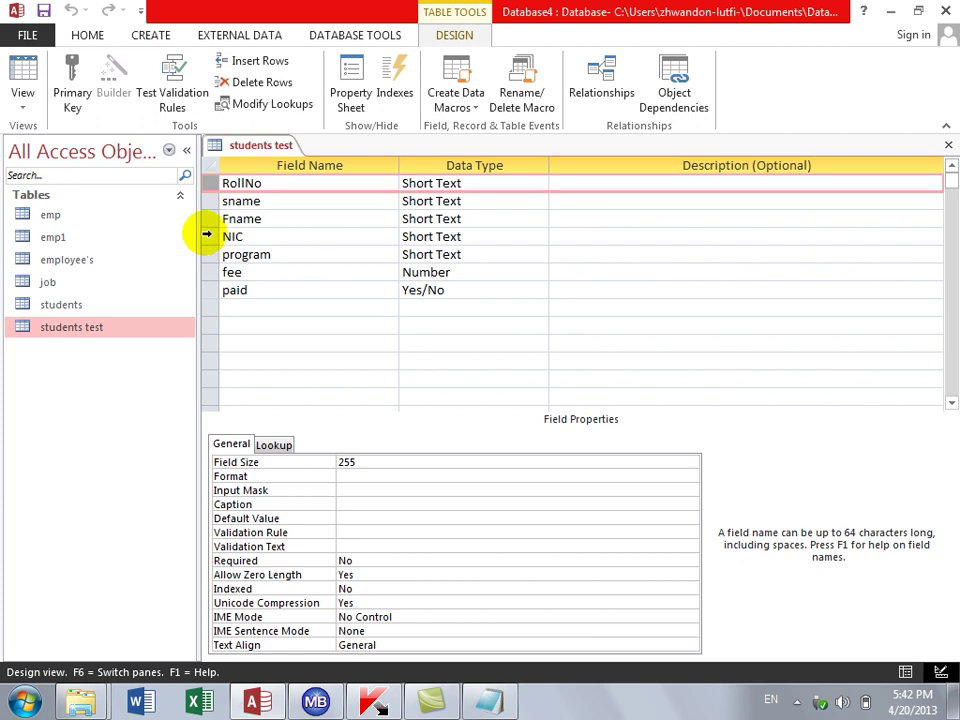
shift+click(204, 236)
click(207, 184)
click(240, 290)
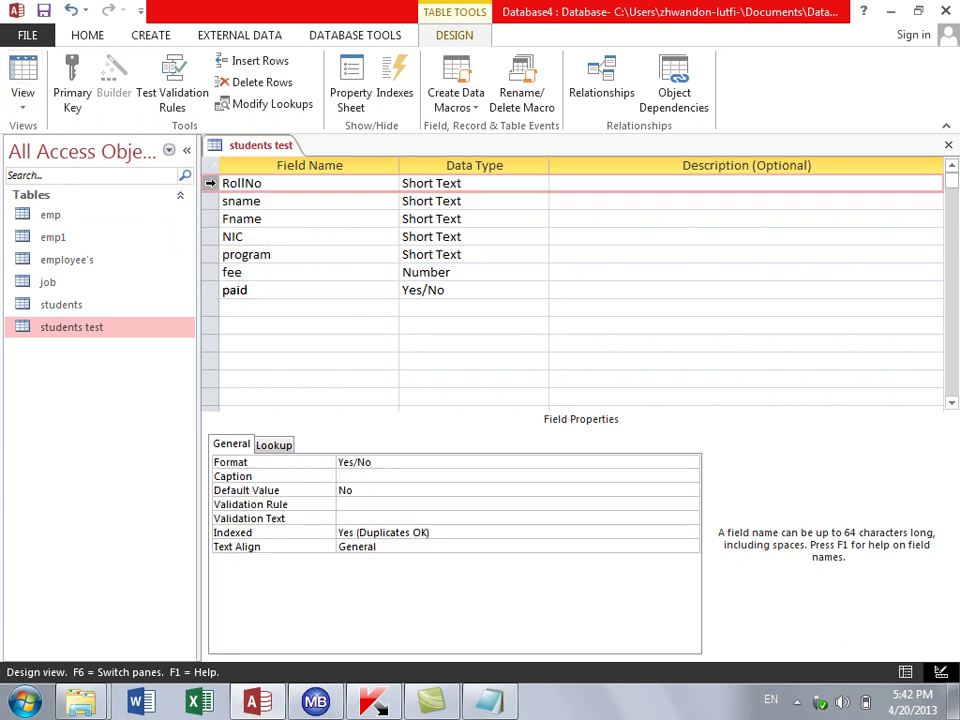
click(224, 184)
click(201, 236)
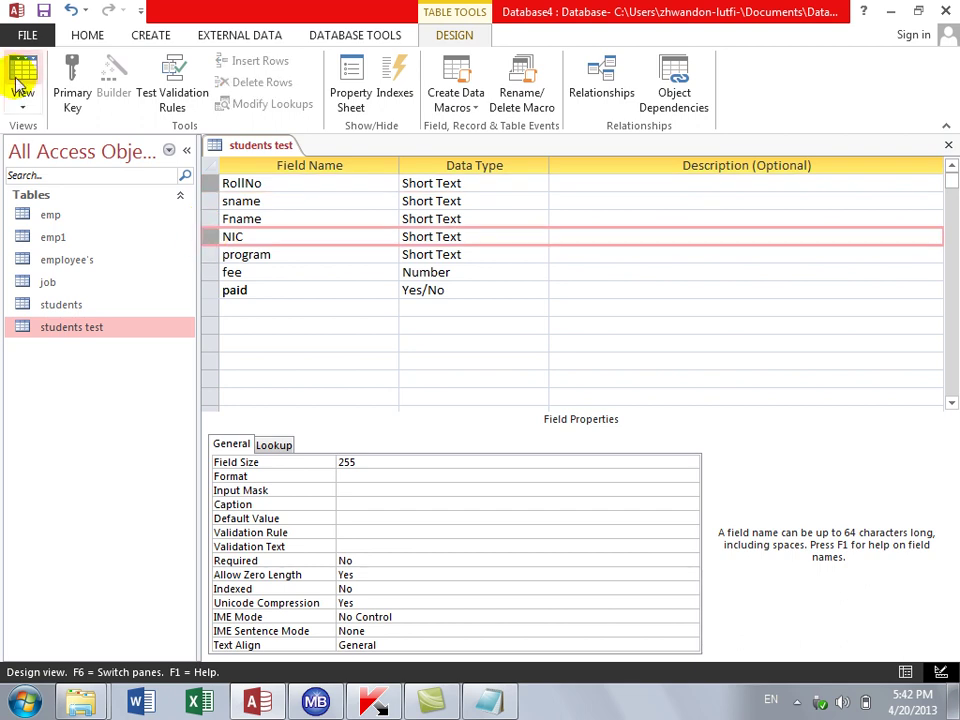
click(21, 74)
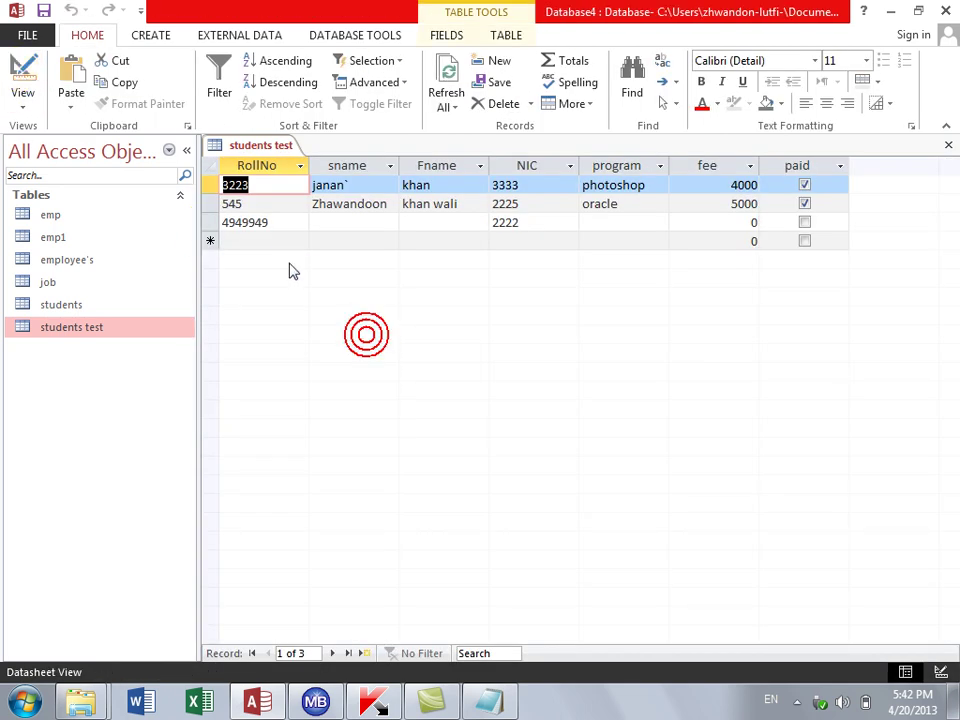
- Start a fourth student with RollNo 545, sname noorullah and Fname jananq
key(Down)
key(Down)
key(Down)
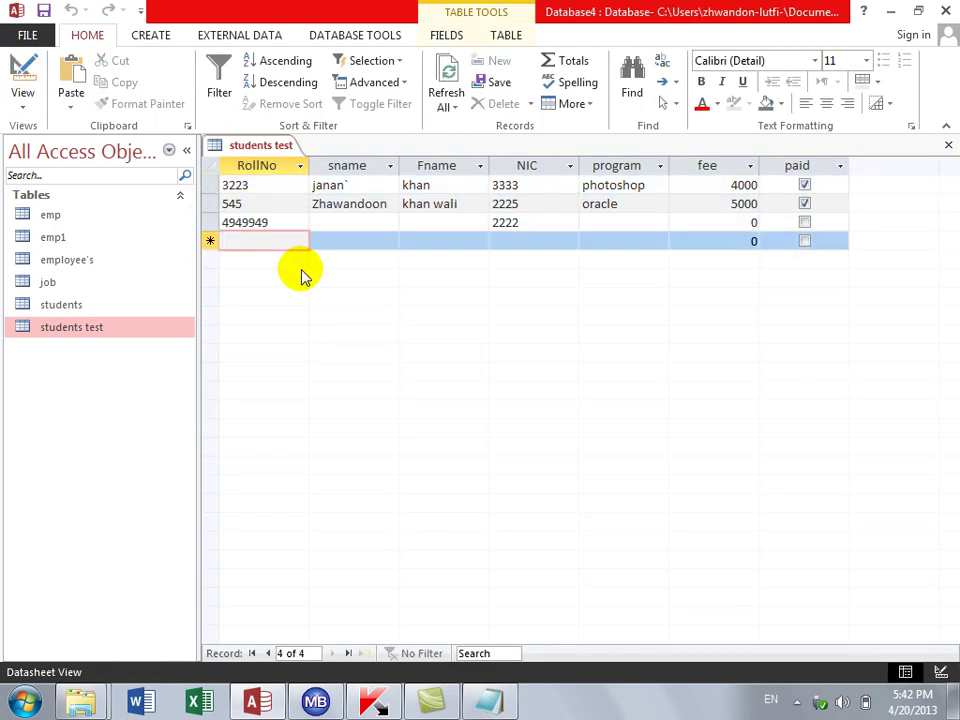
text(545)
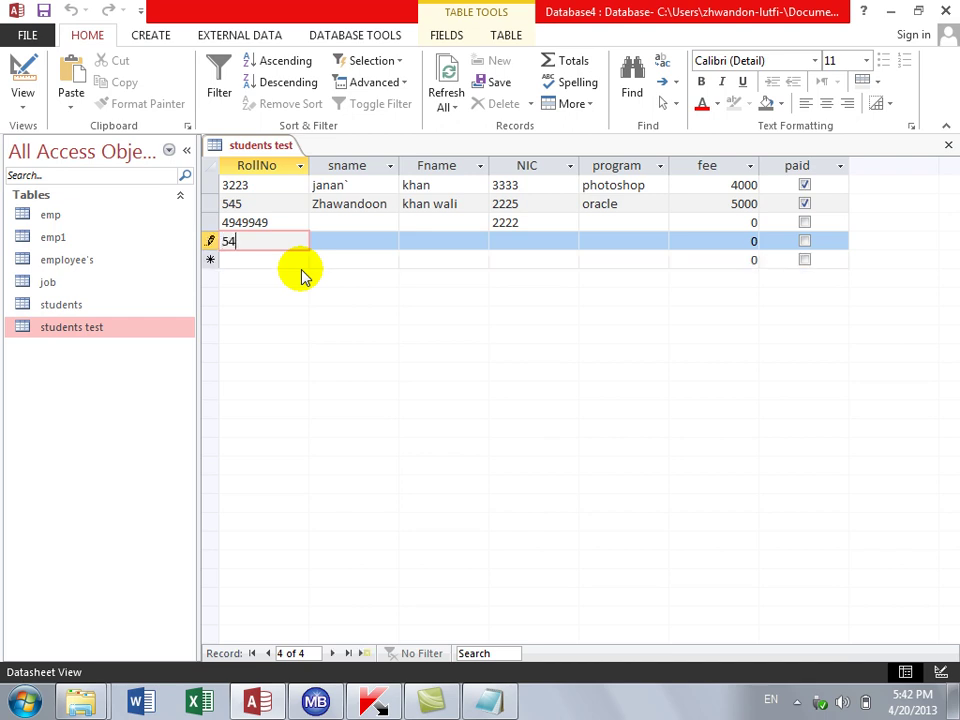
key(Tab)
text(jgab)
key(Tab)
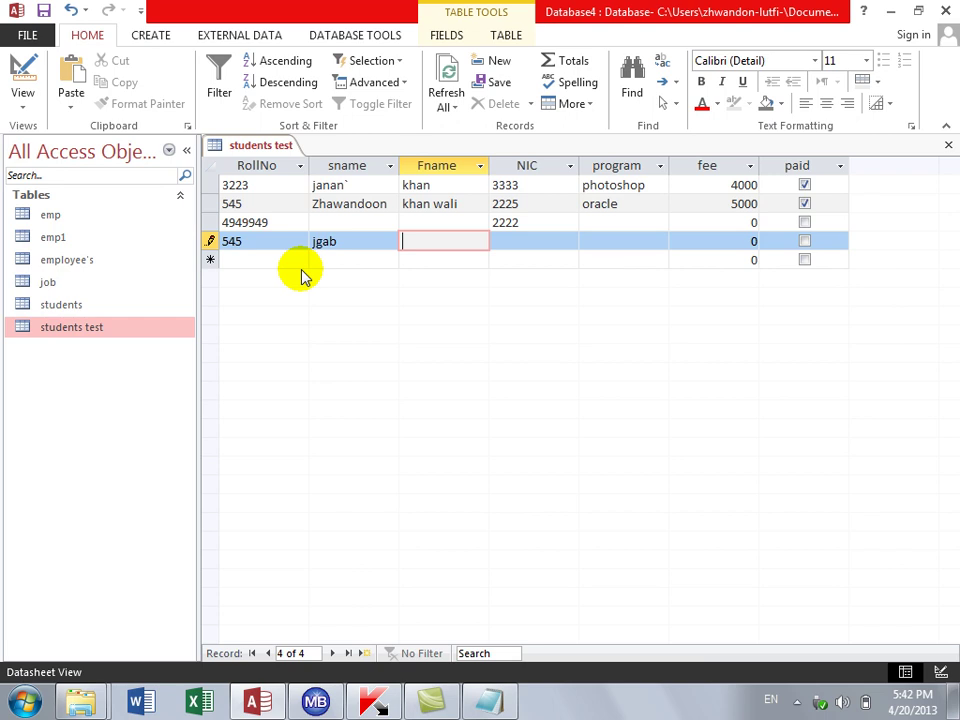
key(shift+Tab)
text(noorullah)
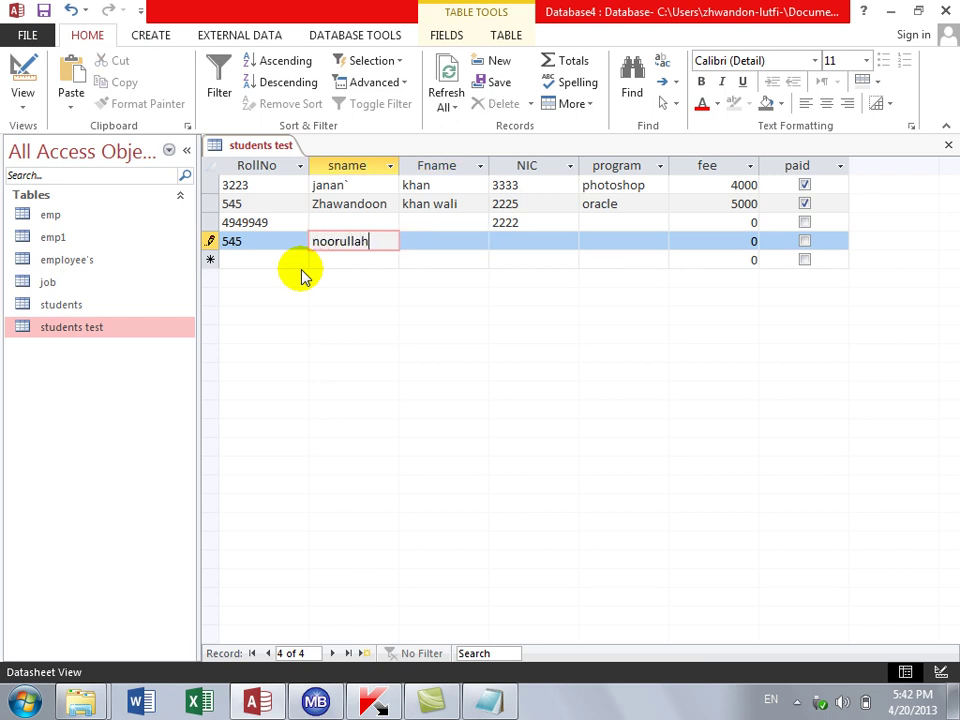
key(Tab)
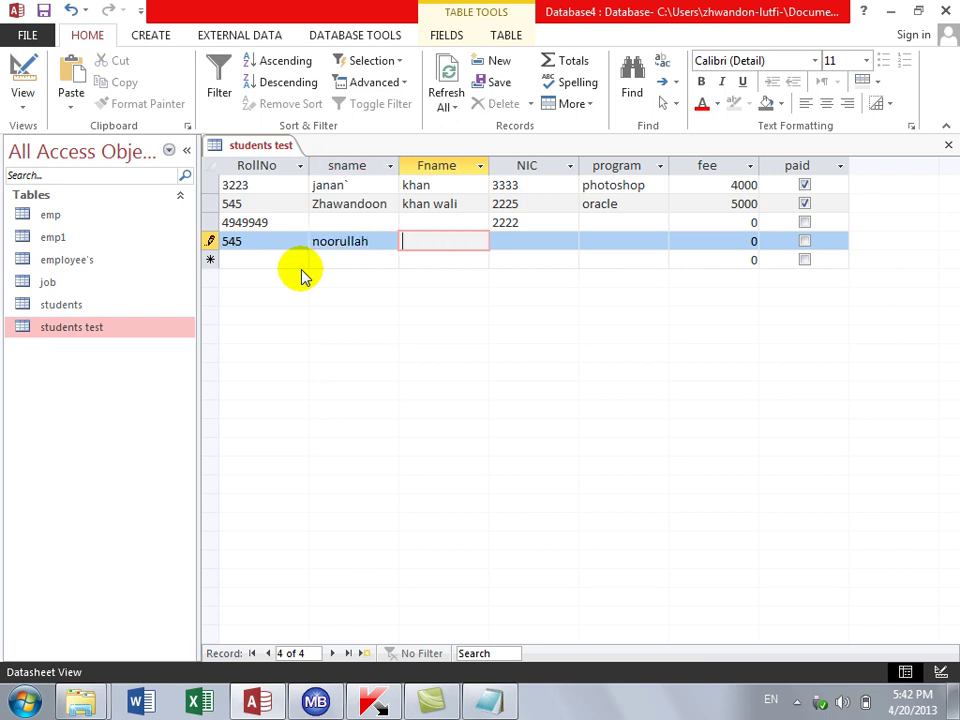
text(jananq)
key(Tab)
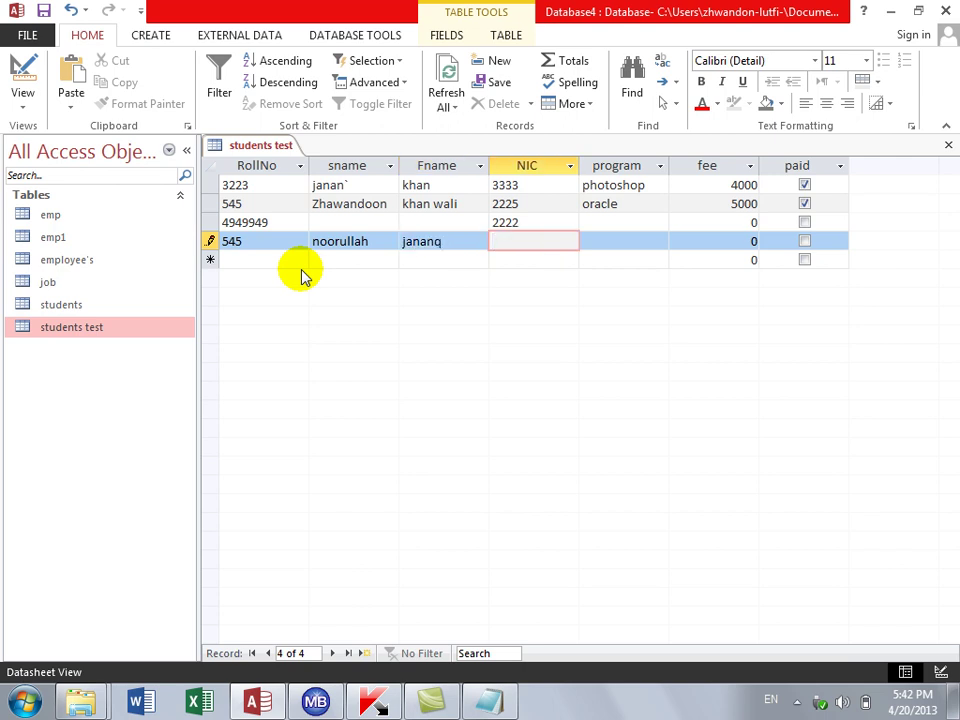
- Complete the fourth student with NIC 5934939, program hardware, fee 5000 and paid checked
text(5934939)
key(Tab)
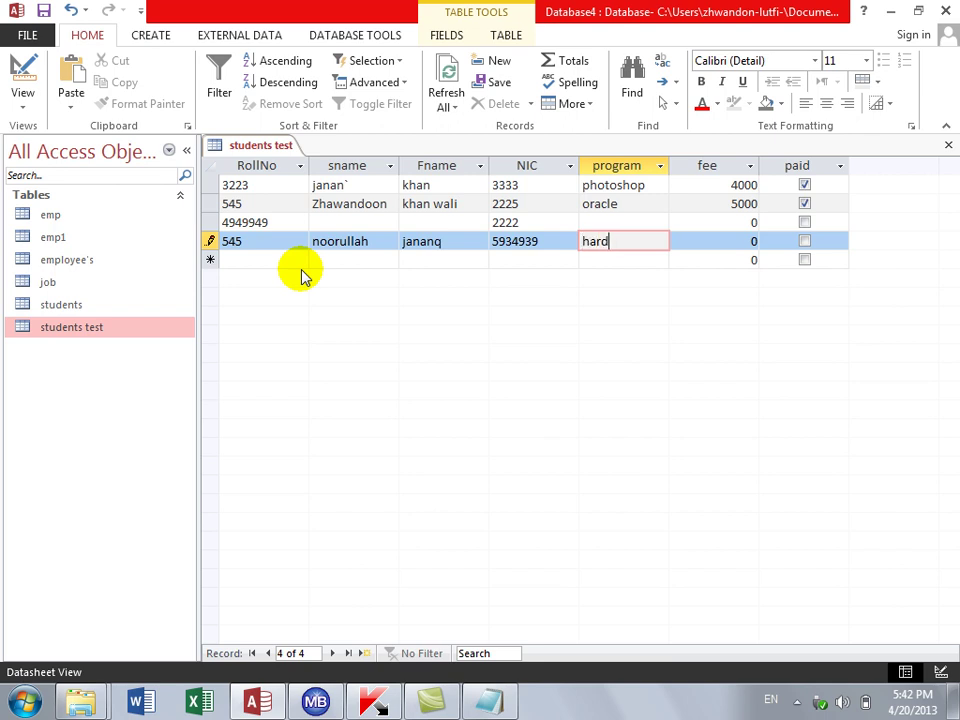
text(hardware)
key(Tab)
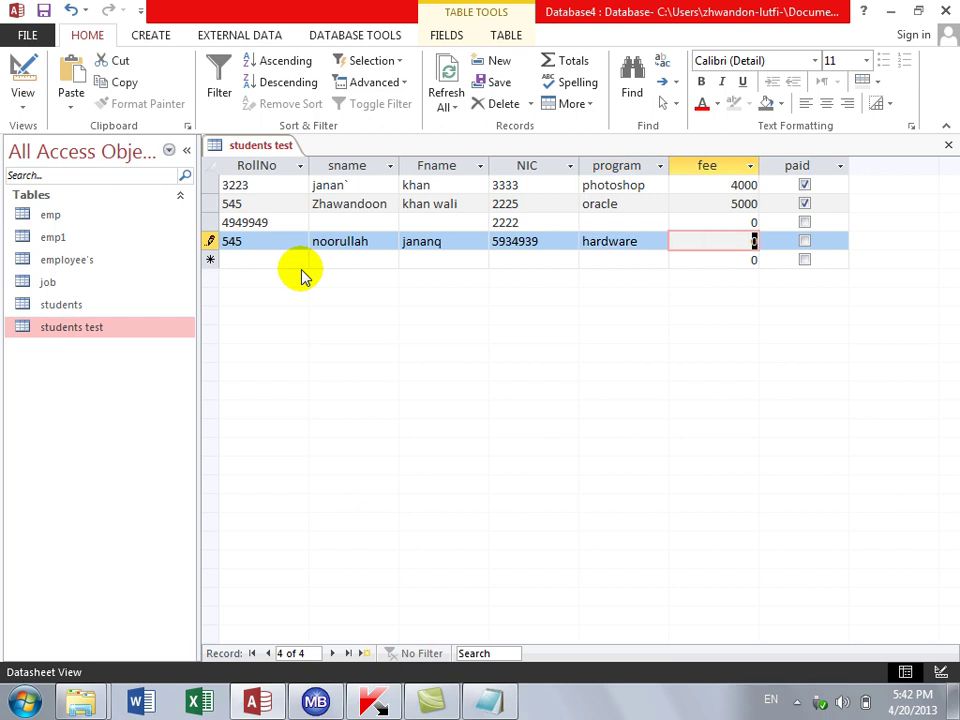
text(5000)
key(Tab)
key(space)
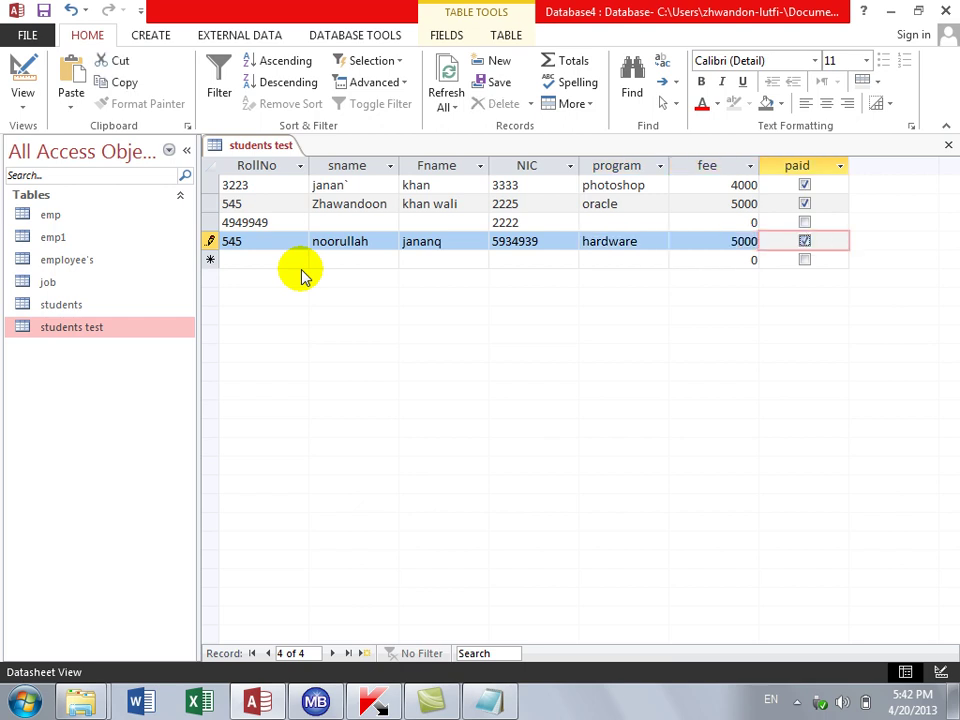
key(Tab)
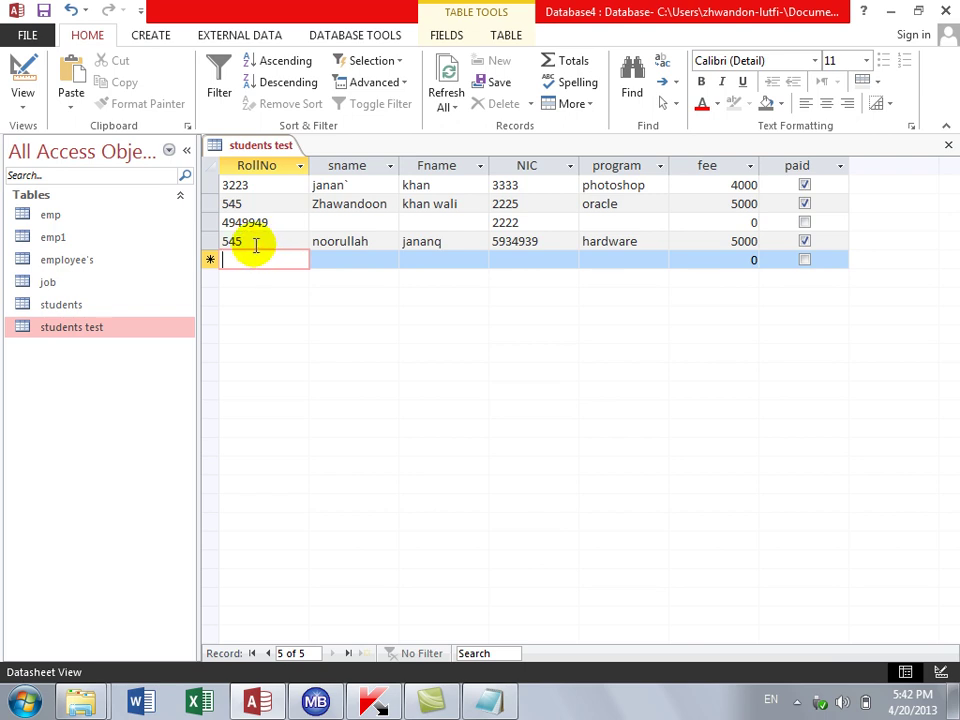
click(254, 242)
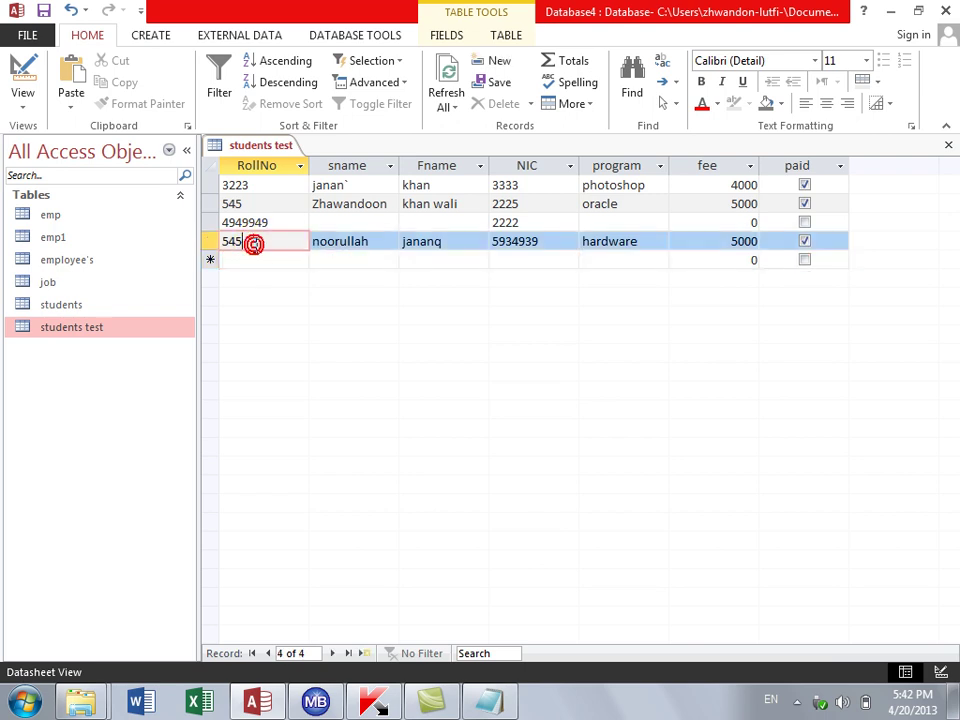
- Set the RollNo and NIC primary key and save the table when returning to the records
click(18, 68)
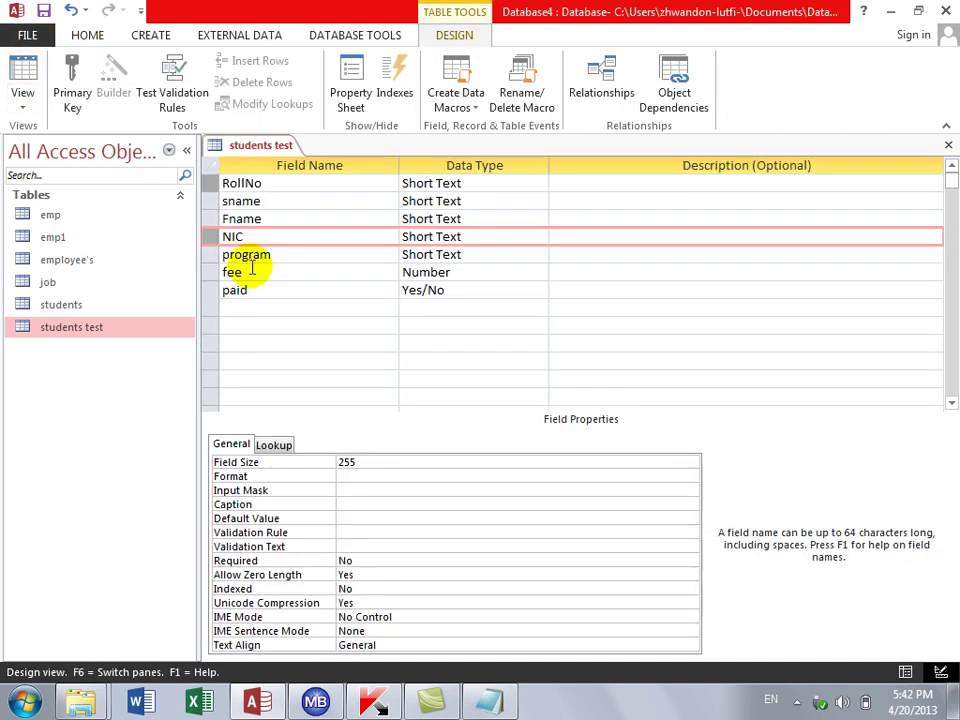
click(72, 80)
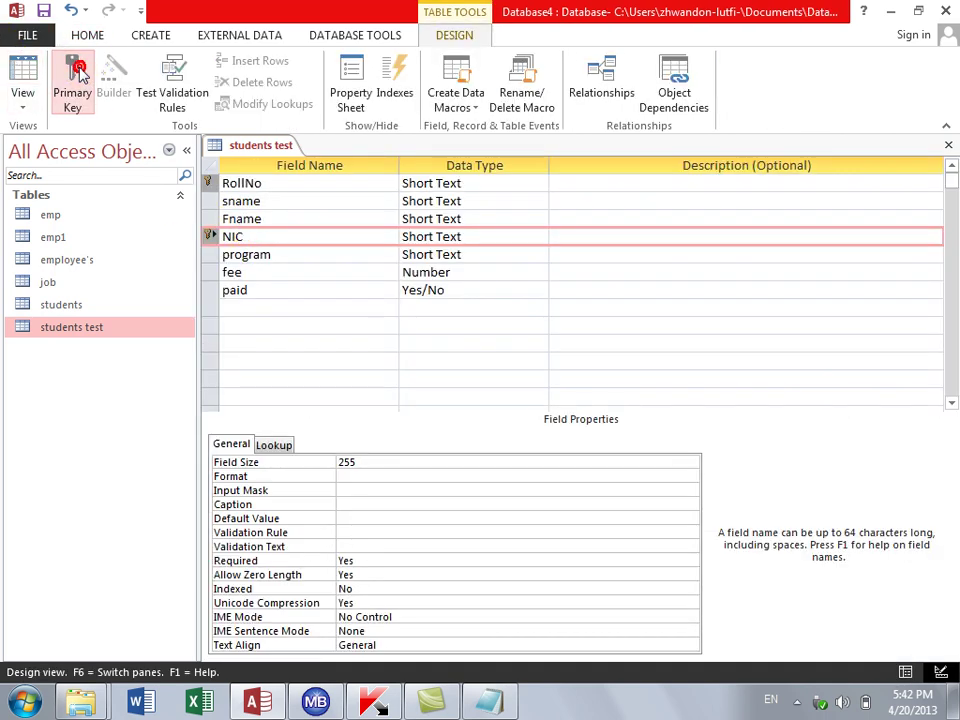
click(12, 68)
key(Return)
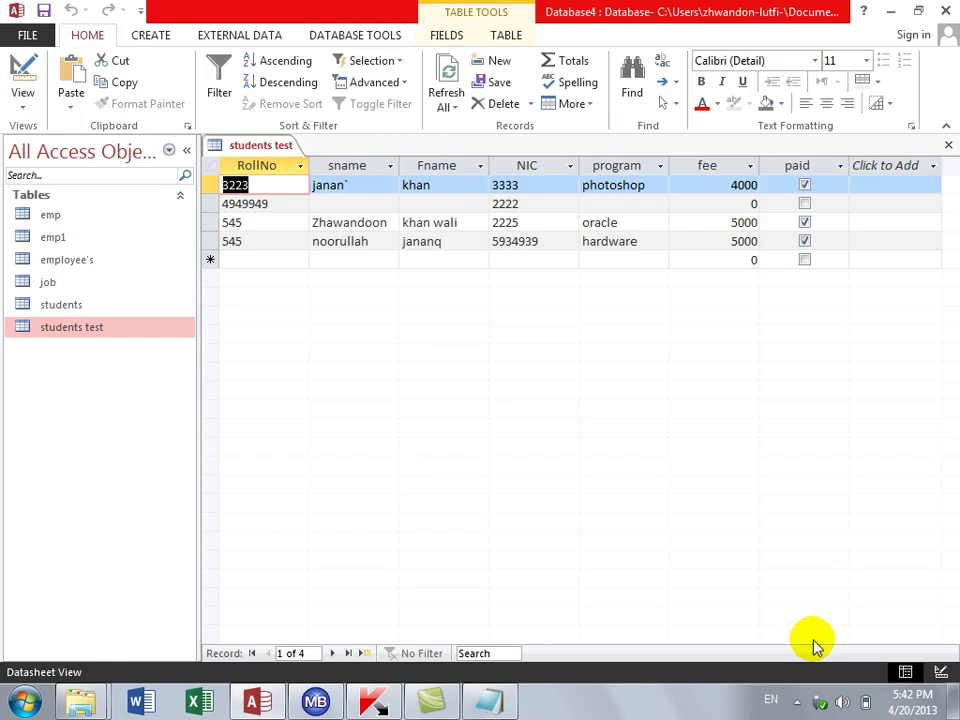
- Change the fourth student's RollNo to 3223, duplicating the first student's, and toggle Design view
click(238, 257)
click(237, 257)
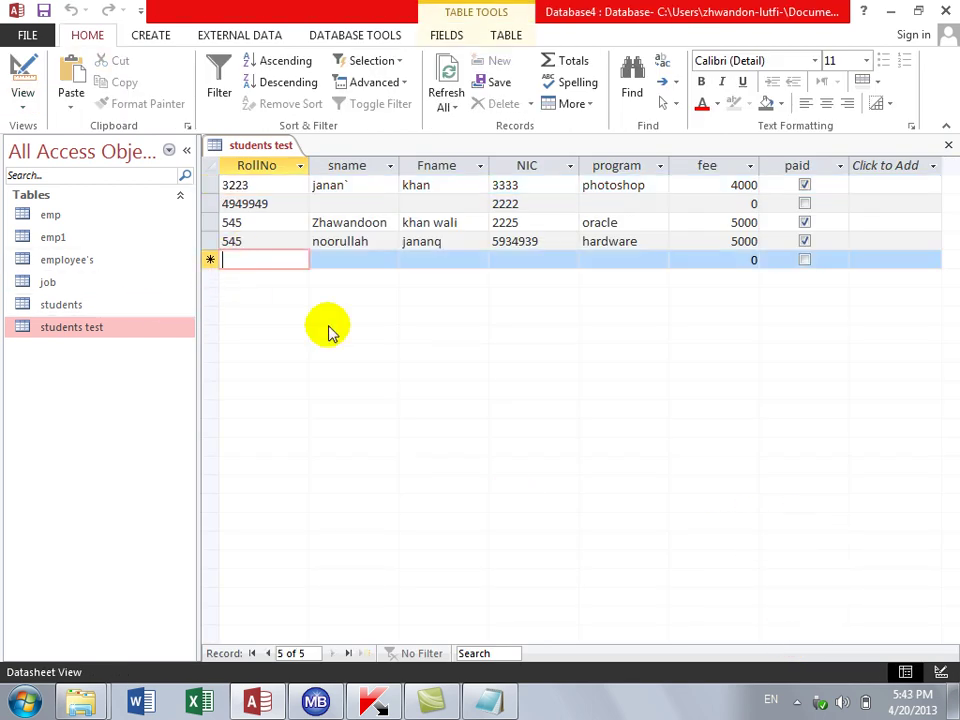
key(Up)
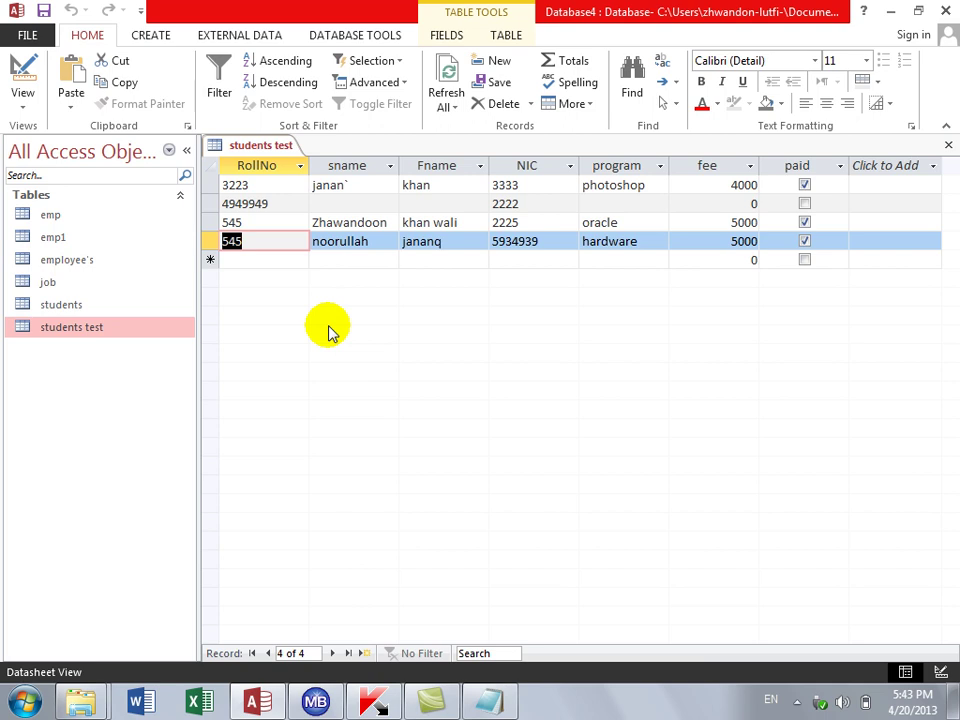
text(3223)
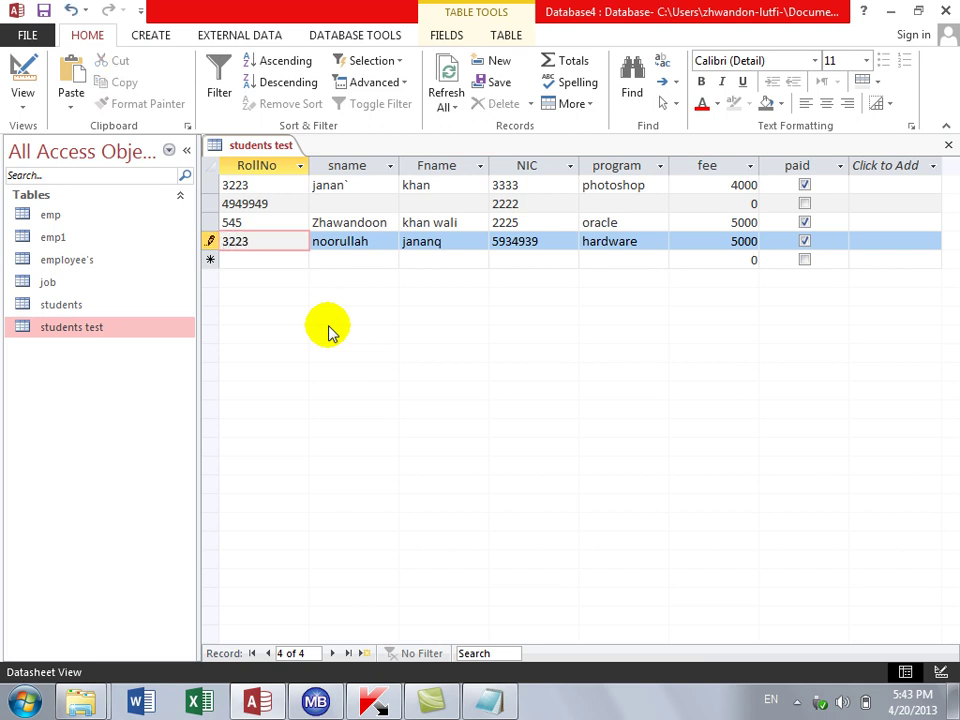
key(Tab)
key(Tab)
key(Tab)
key(Tab)
key(Tab)
key(Tab)
key(Tab)
key(Tab)
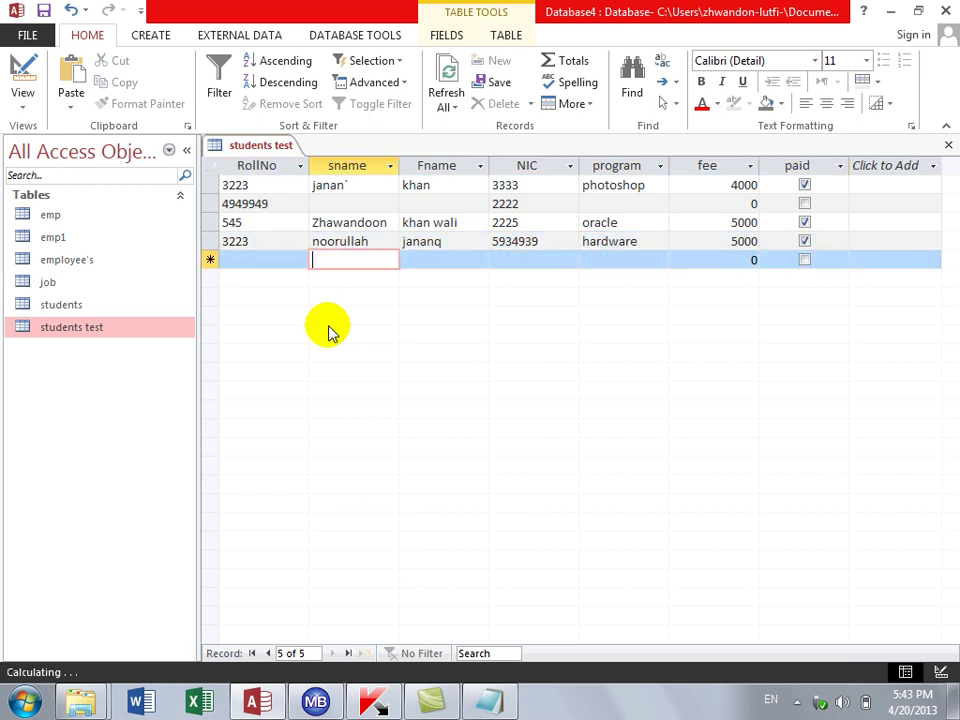
click(24, 78)
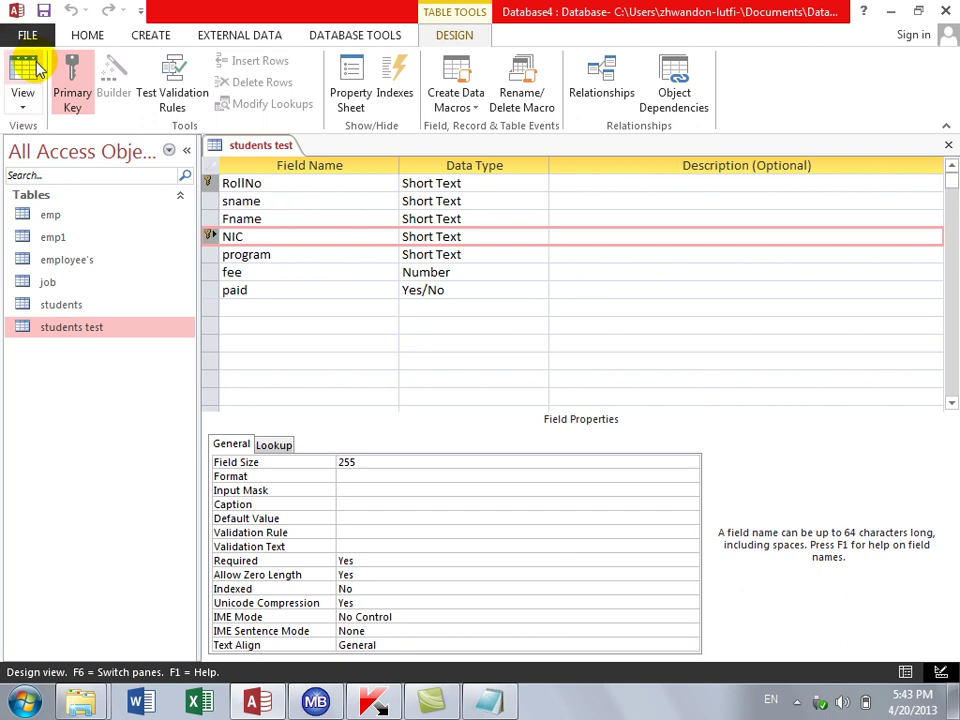
click(22, 62)
- Delete all existing student records from the datasheet
drag(210, 184, 229, 240)
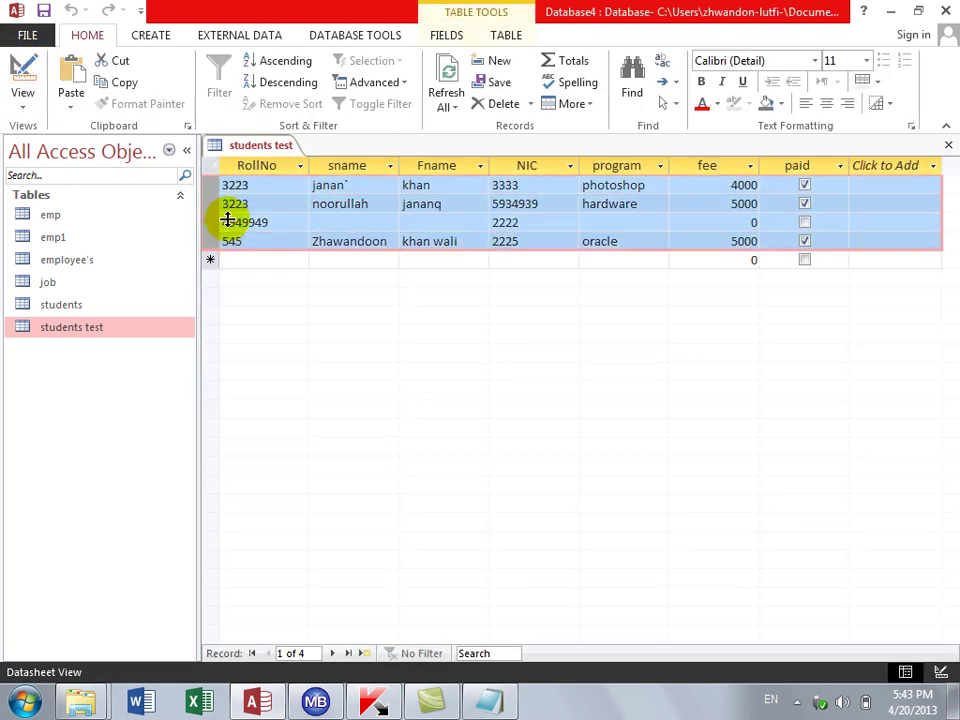
right_click(230, 207)
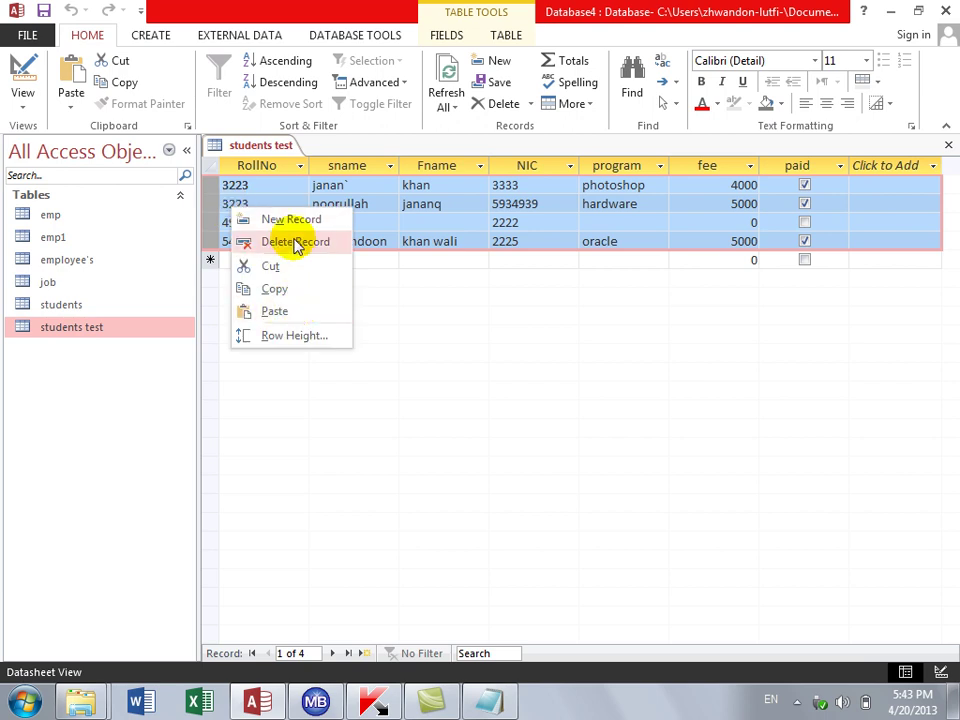
click(294, 240)
click(451, 414)
- Enter a new student with RollNo 42, sname khan, Fname khanwali and NIC 55
text(khan)
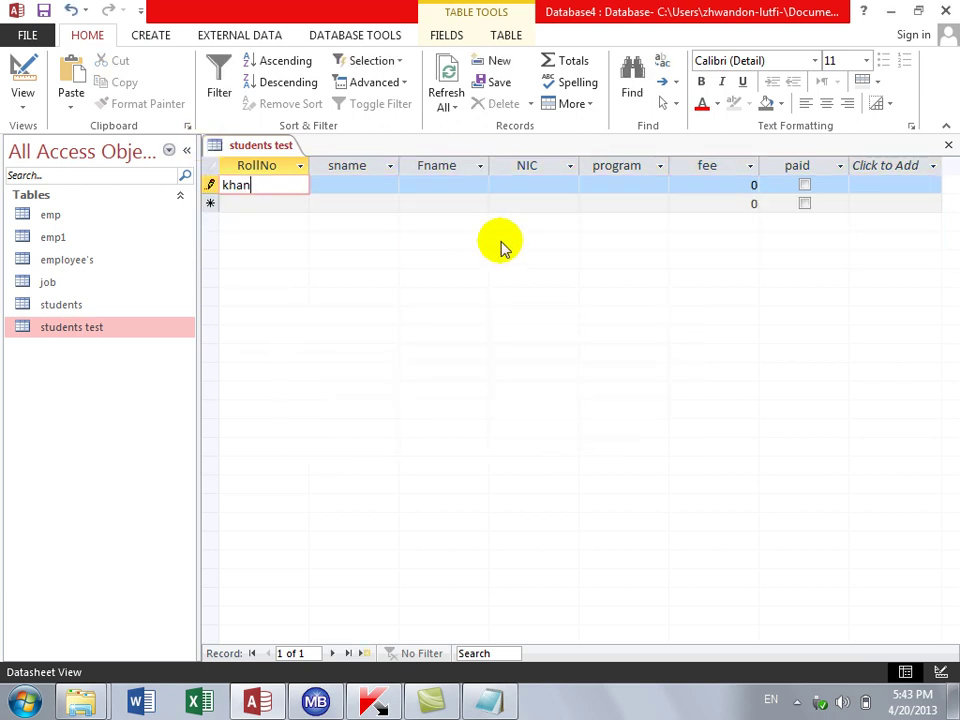
key(BackSpace)
key(BackSpace)
key(Tab)
text(khan)
key(Tab)
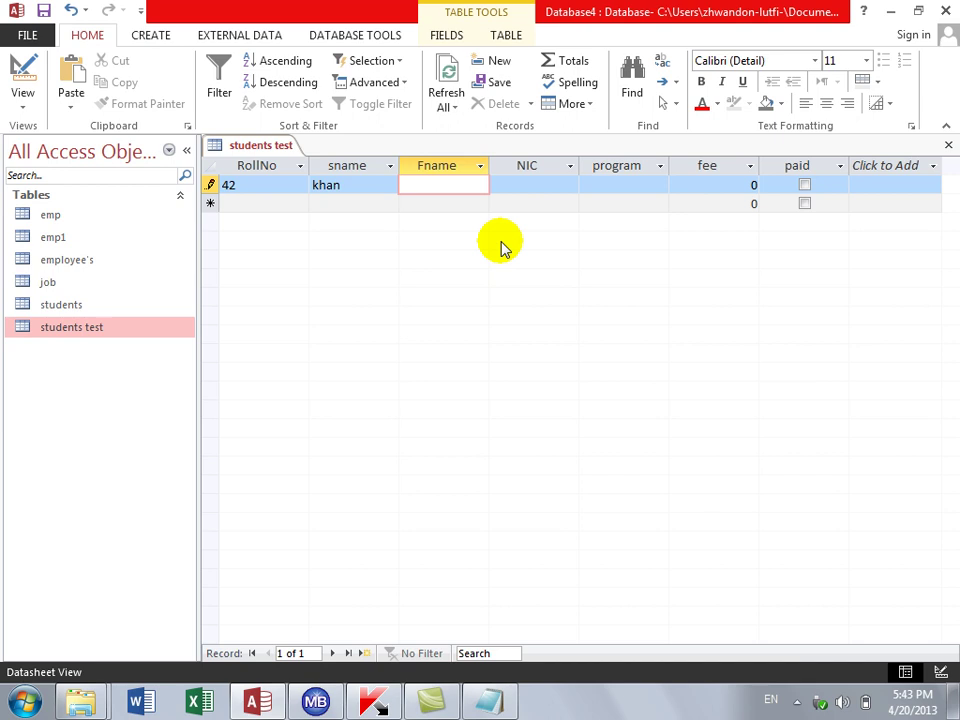
text(khanwali)
key(Tab)
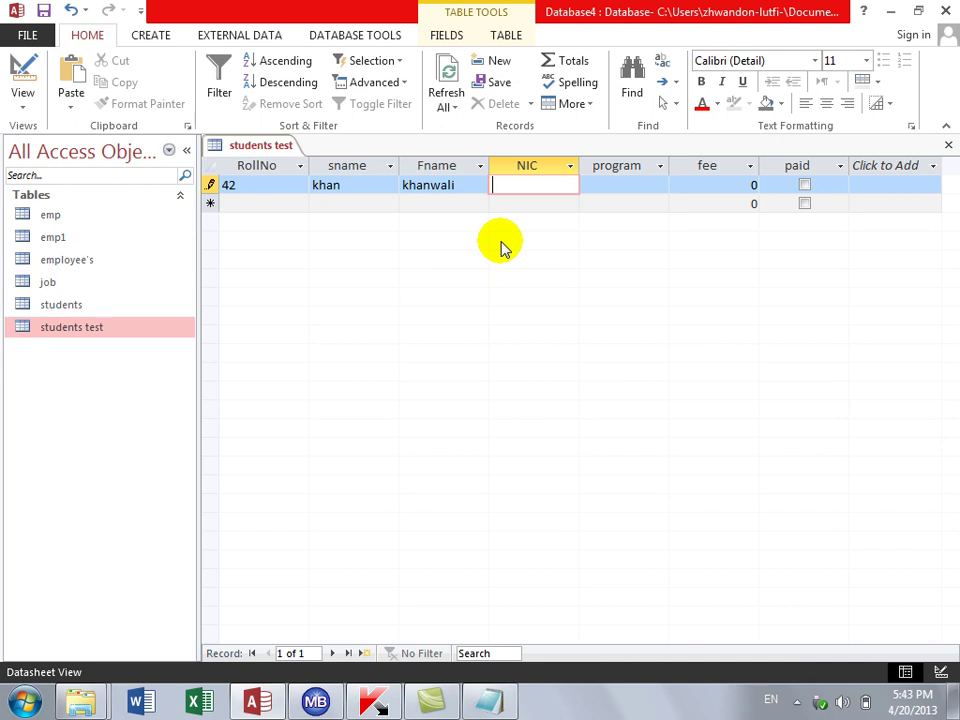
key(Tab)
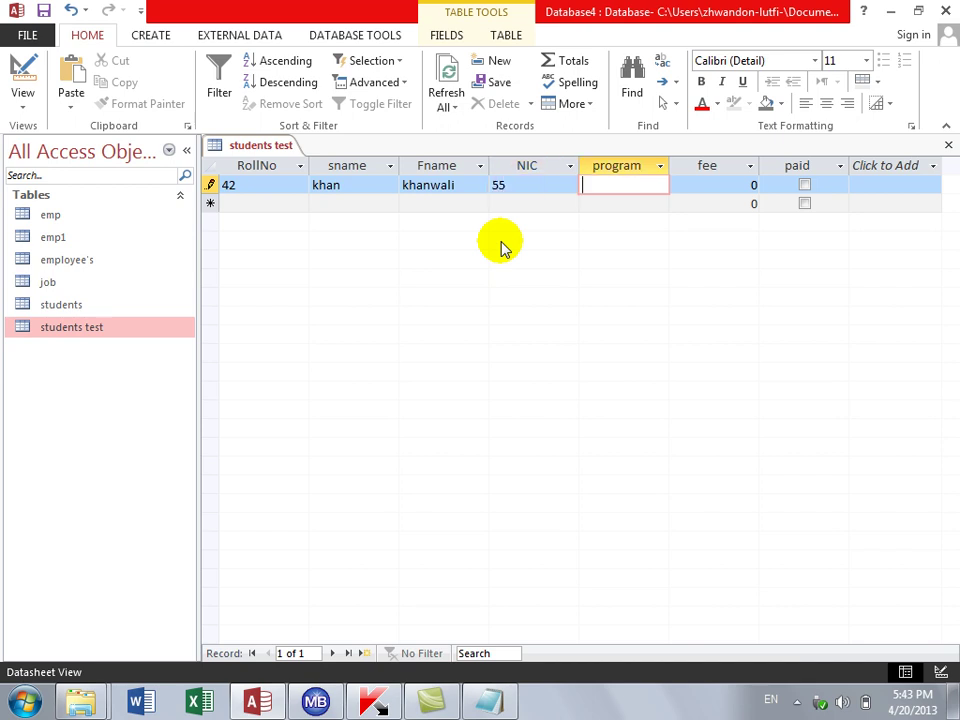
- Finish the record with program oracle, fee 5000 and paid checked
text(oracel)
key(Tab)
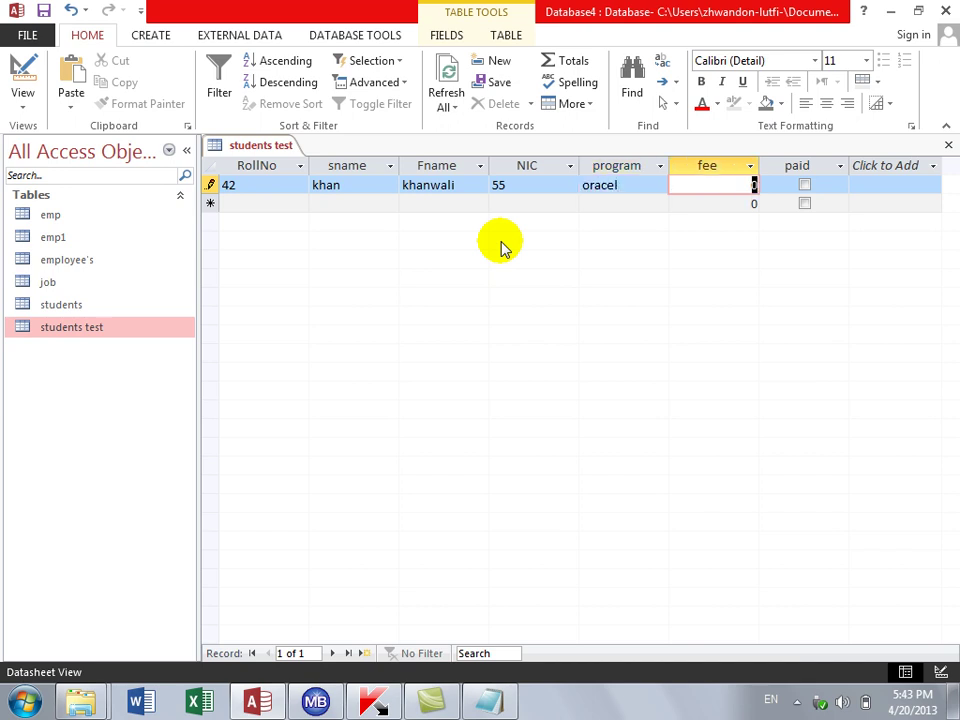
key(shift+Tab)
text(o)
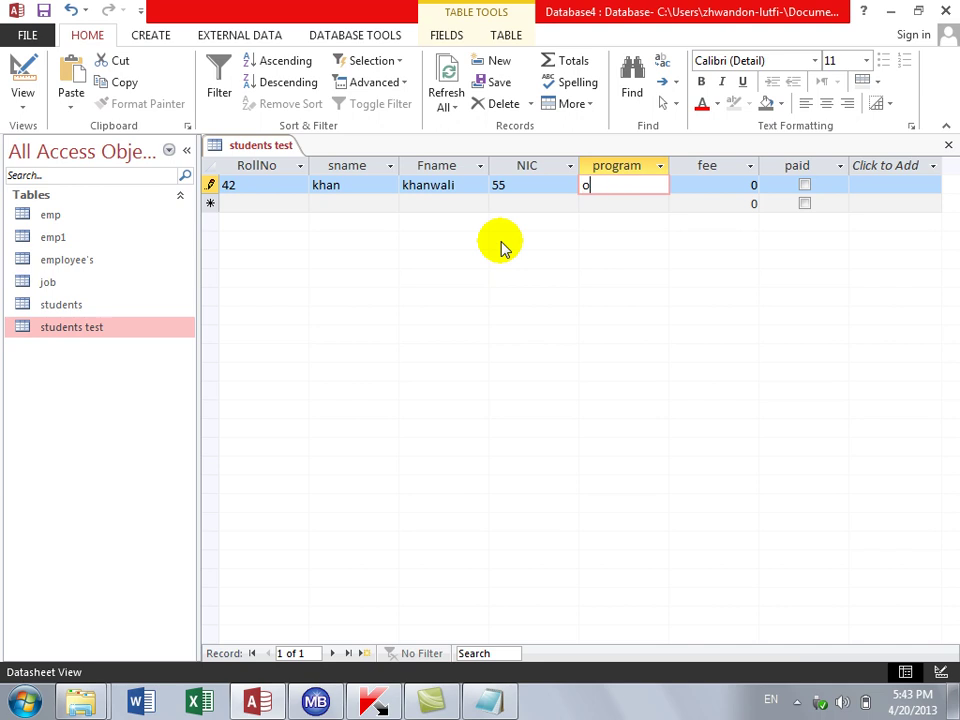
text(caacle)
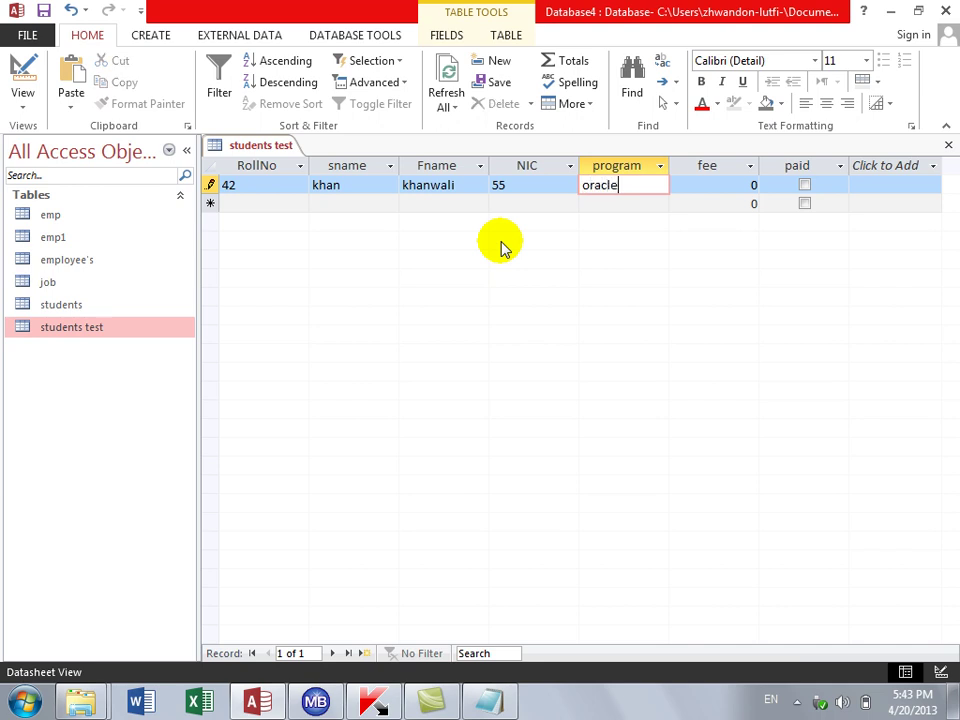
key(Tab)
text(5000)
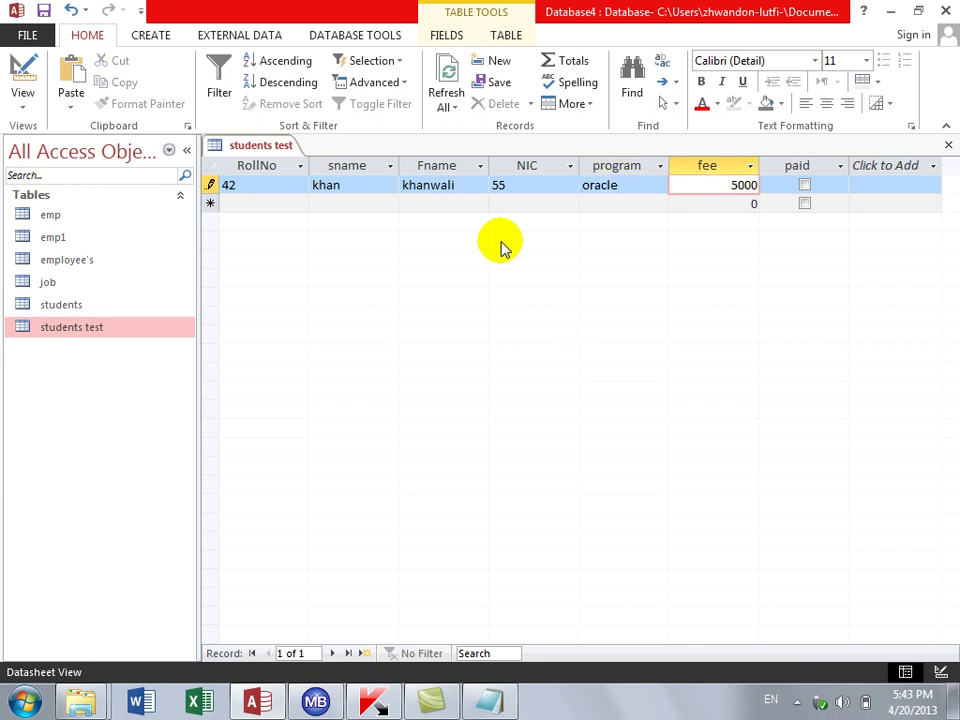
key(Tab)
key(space)
key(Tab)
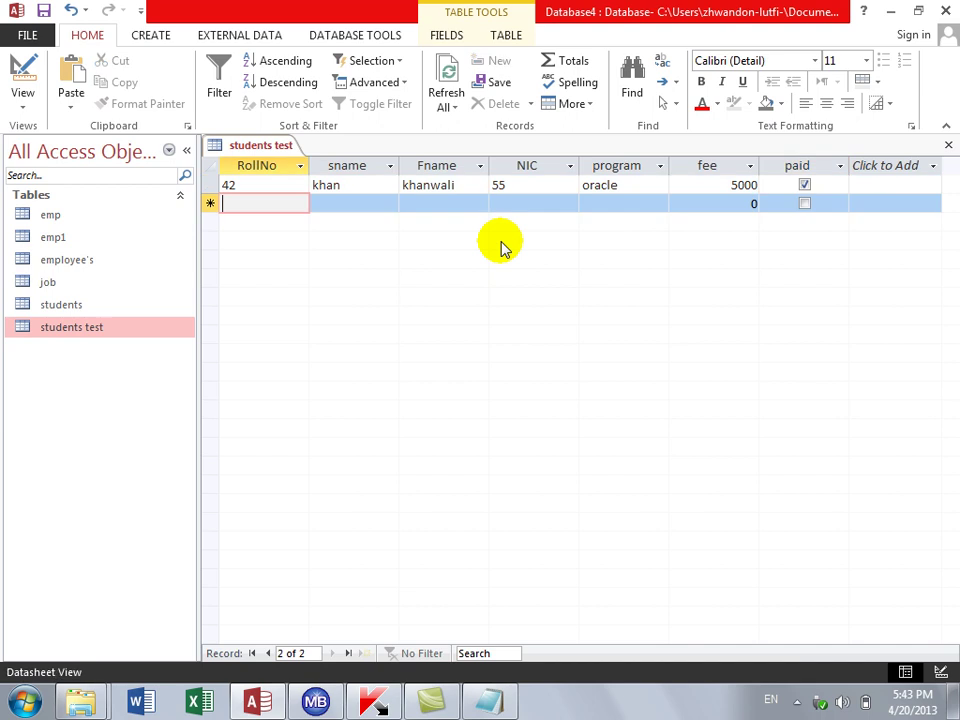
key(Tab)
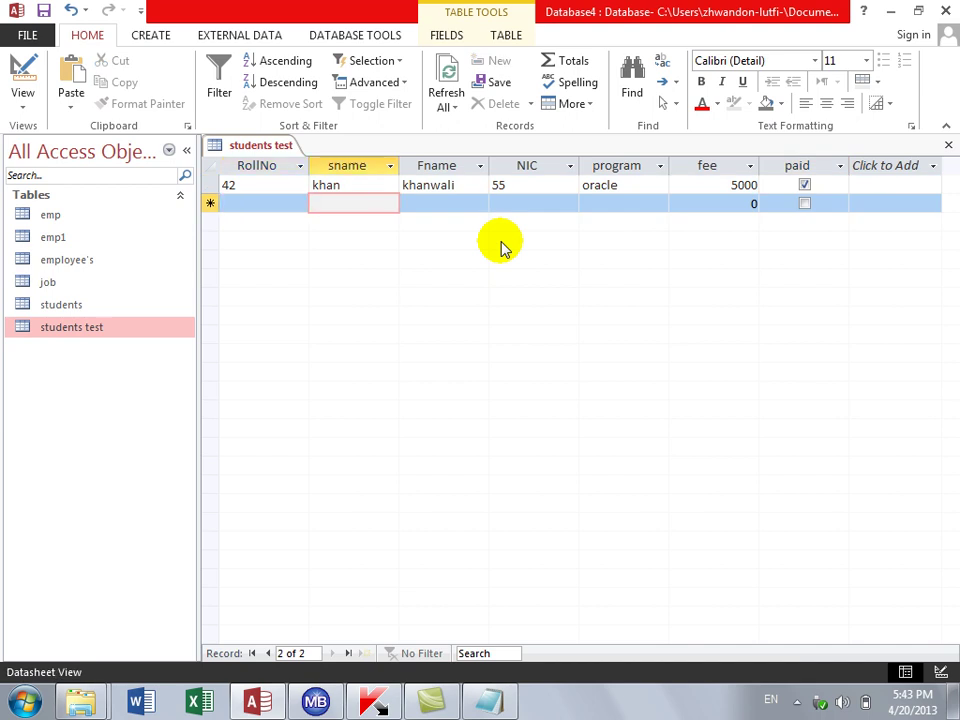
text(janan)
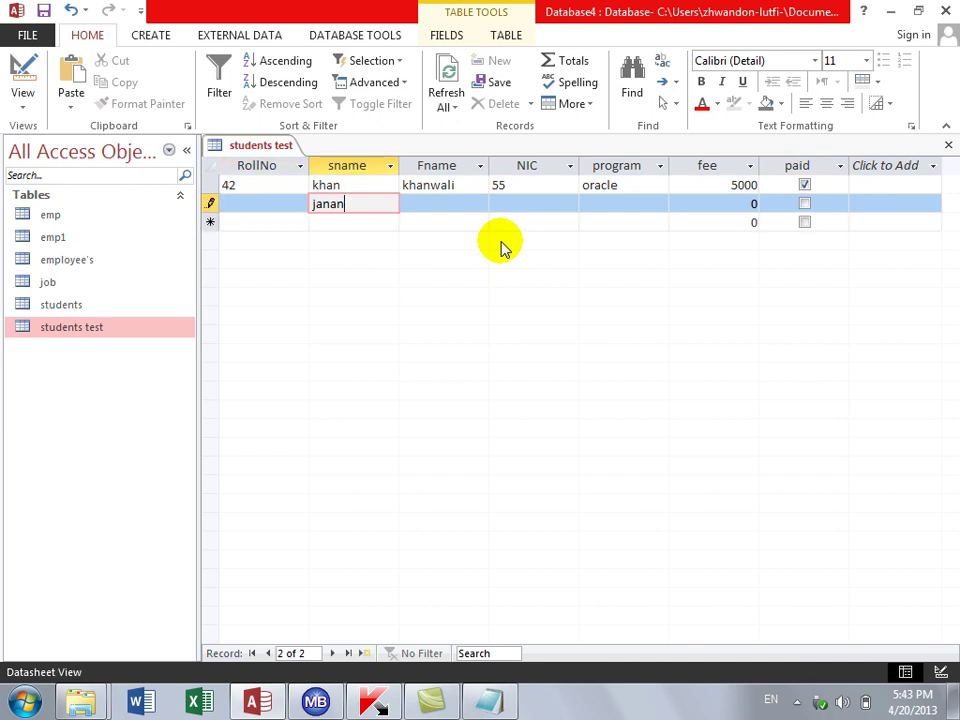
key(Tab)
text(noorulla)
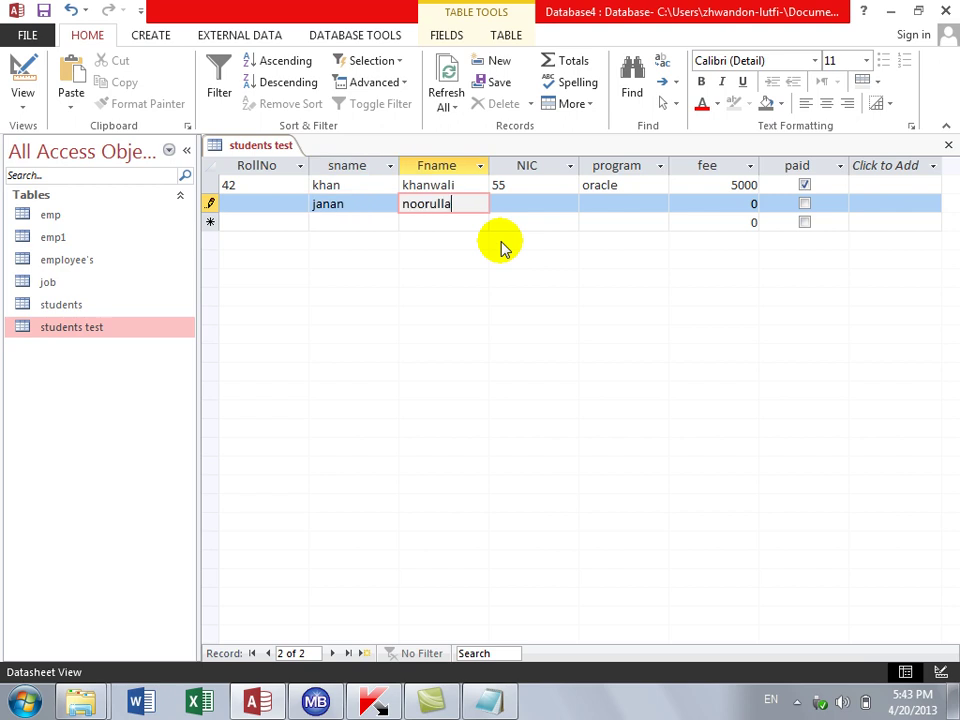
text(h)
key(Tab)
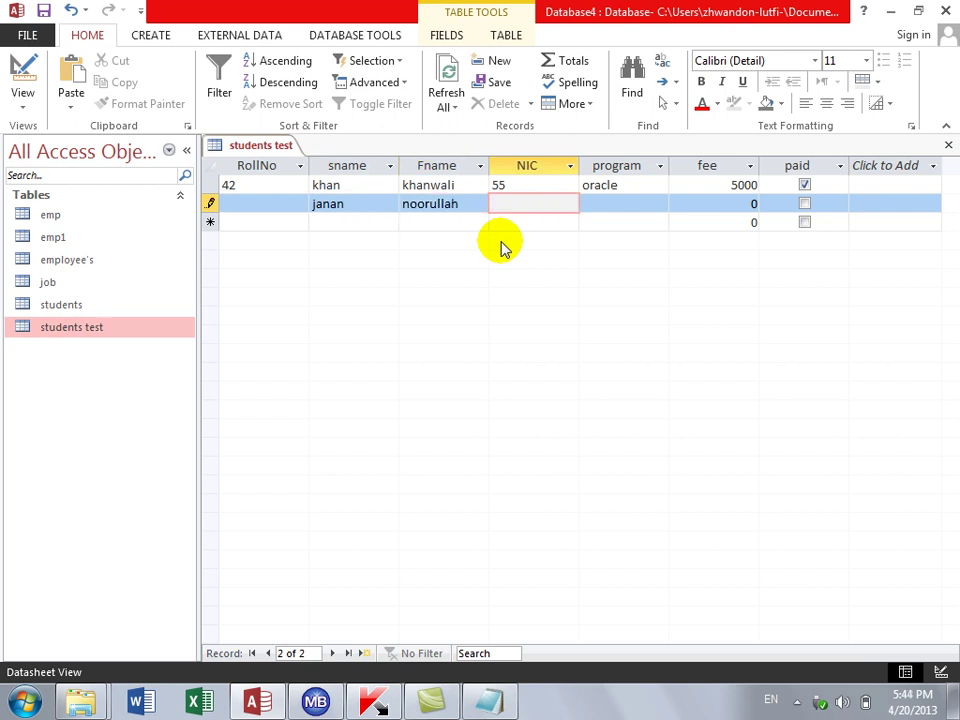
key(Tab)
- Add program photoshop, fee 700 and paid, then dismiss the RollNo-required warnings
text(photosh)
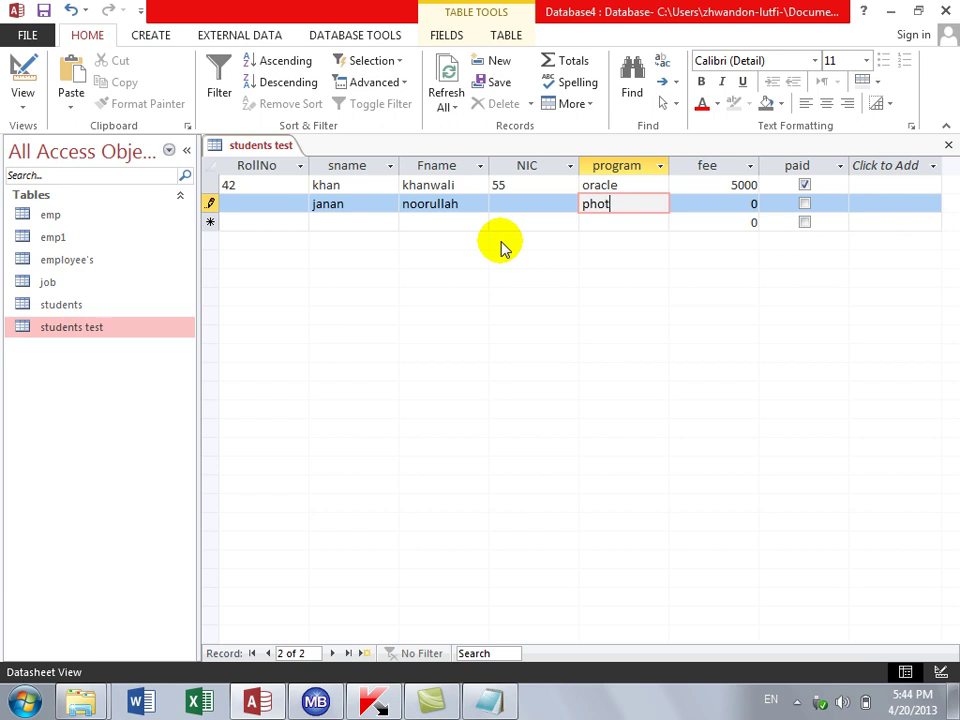
key(Tab)
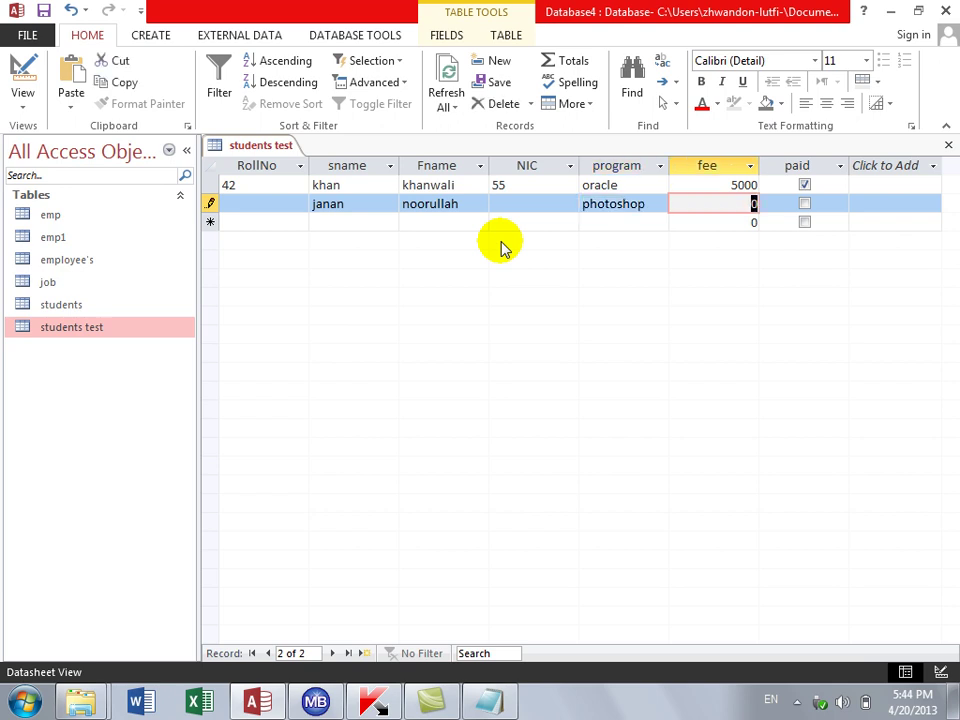
text(700)
key(Tab)
key(Tab)
key(Return)
key(Tab)
key(Return)
key(Tab)
key(Return)
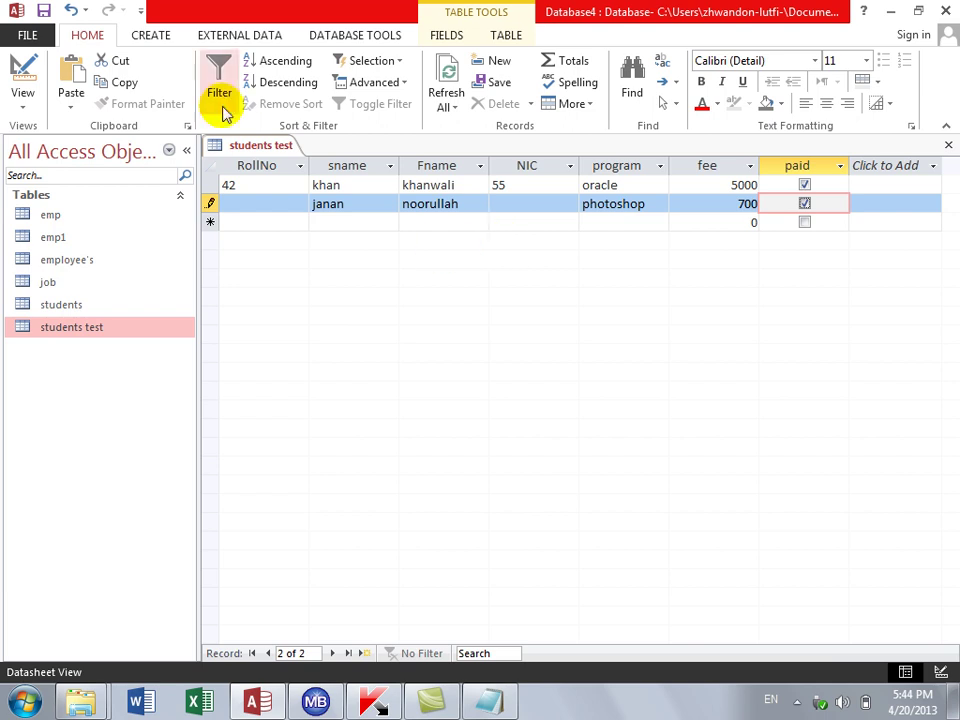
- Attempt Design view and closing Access, but cancel after the RollNo-required warnings
click(14, 66)
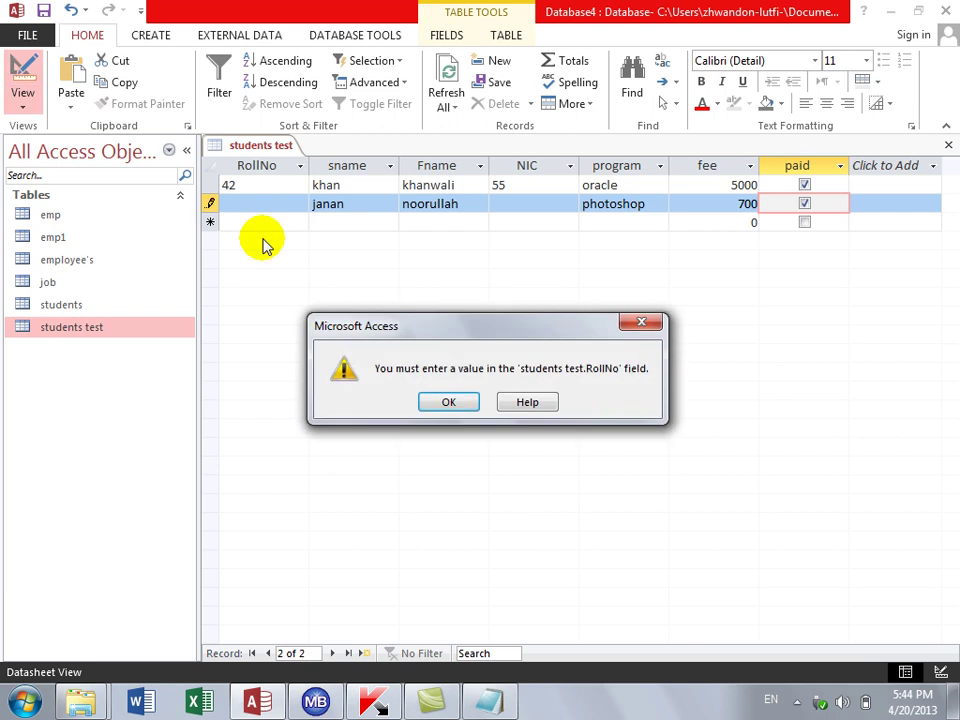
click(428, 398)
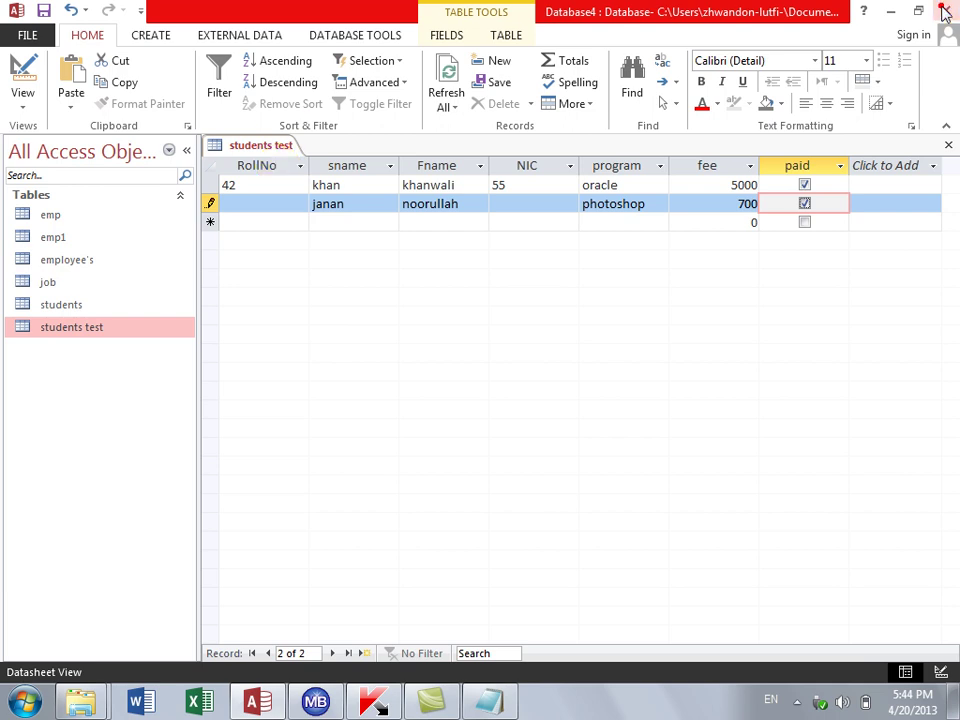
click(530, 168)
key(Return)
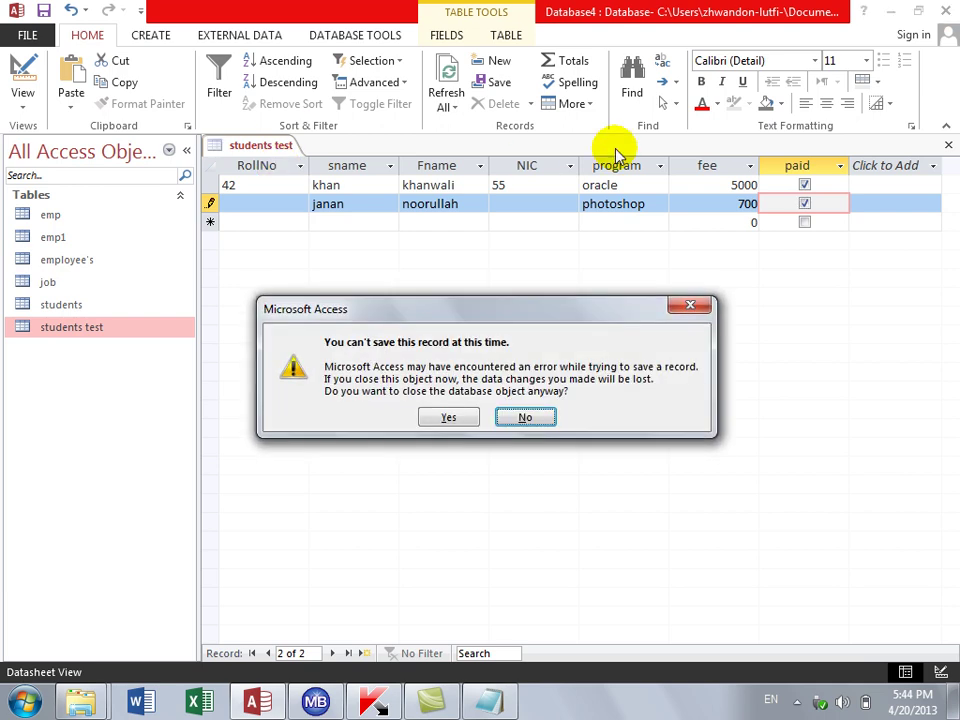
key(Return)
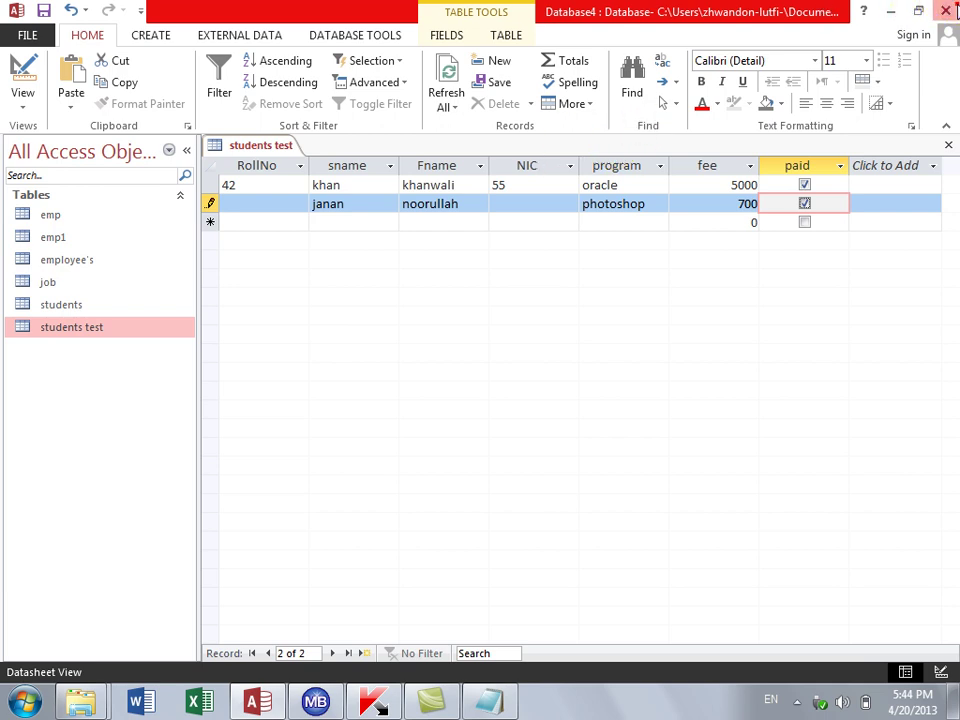
- Close Access without saving the incomplete record, then refresh the desktop
click(946, 10)
key(Return)
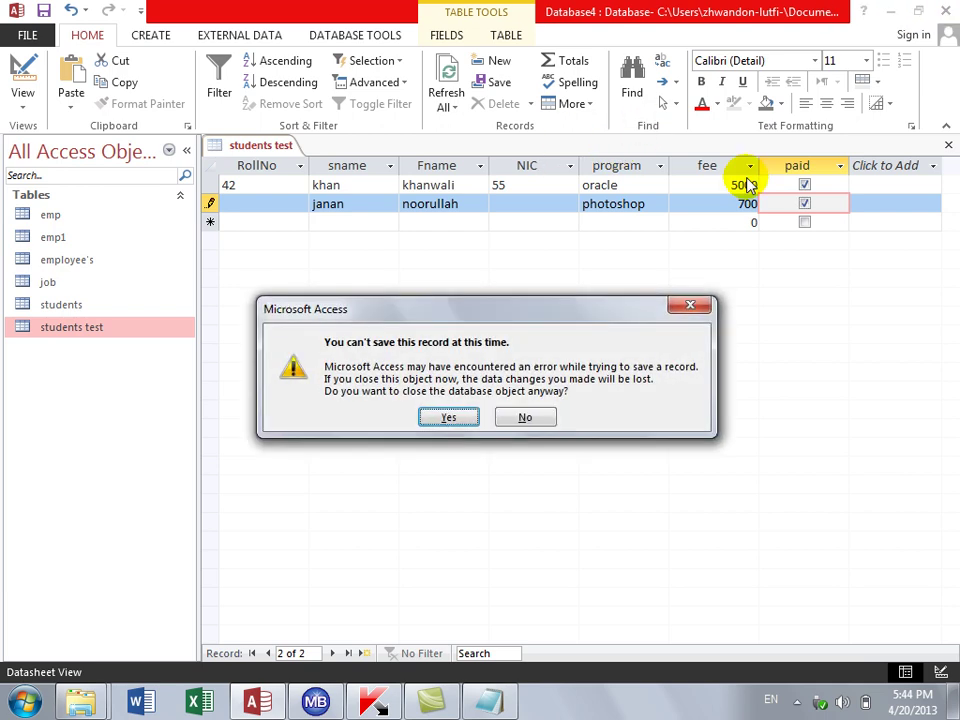
key(Return)
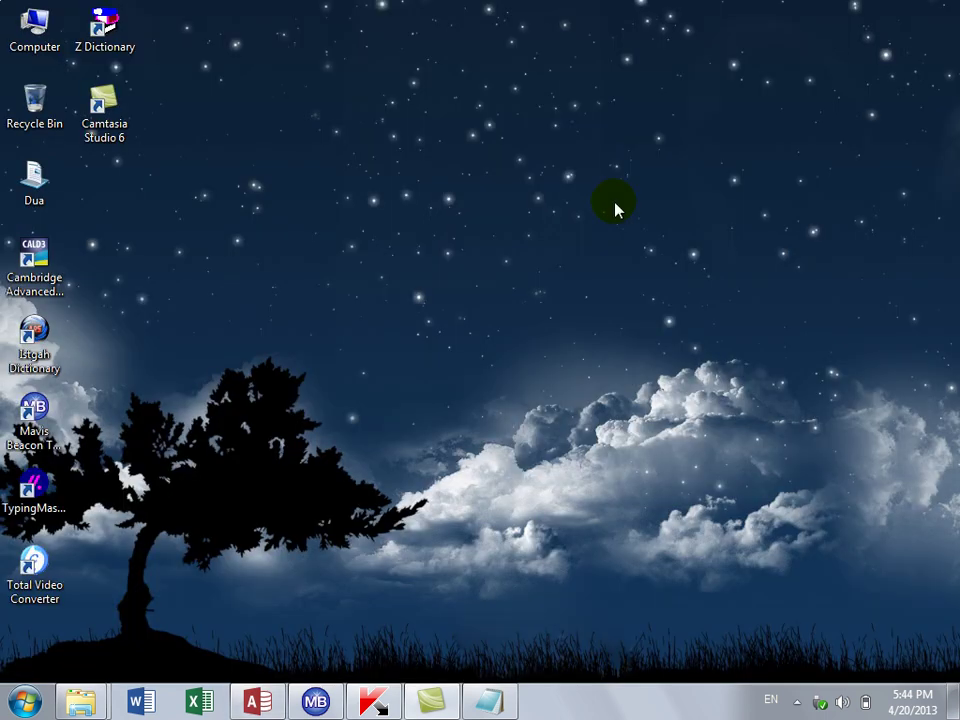
right_click(197, 253)
click(246, 304)
right_click(248, 306)
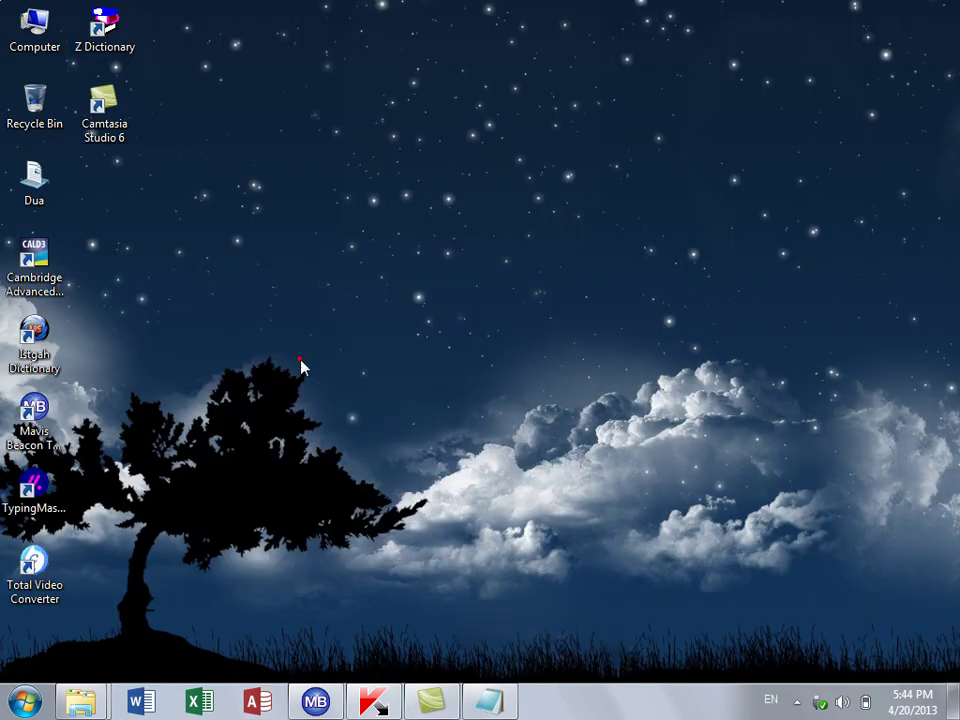